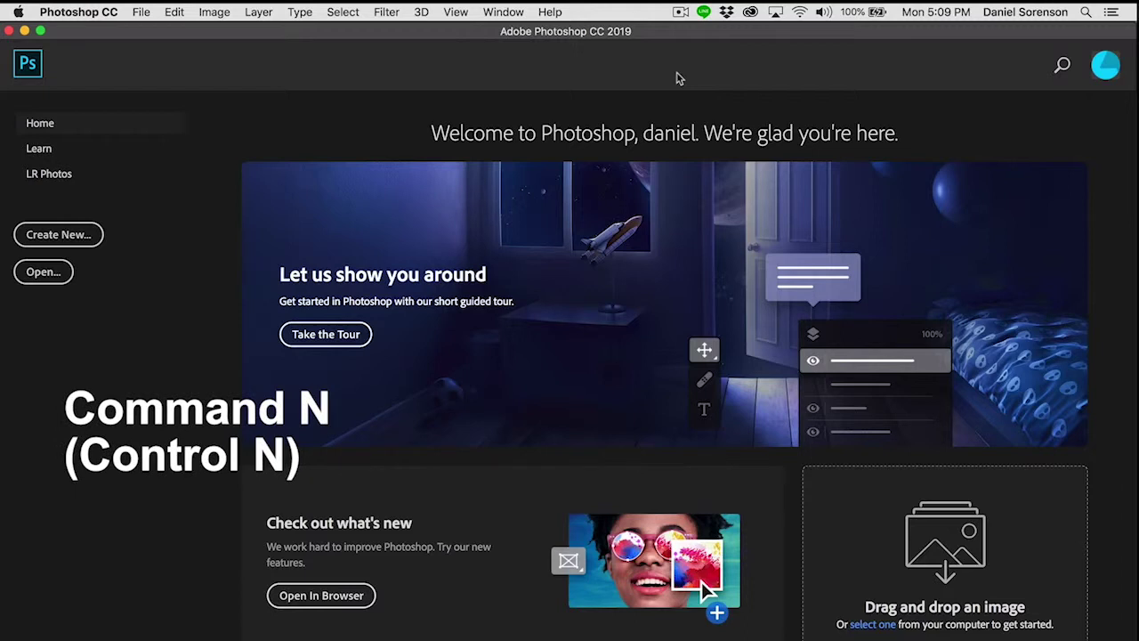
# - Create a new print document from the Letter preset, 8.5 x 11 inches at 300 pixels/inch in RGB Color
pyautogui.press('super+n')
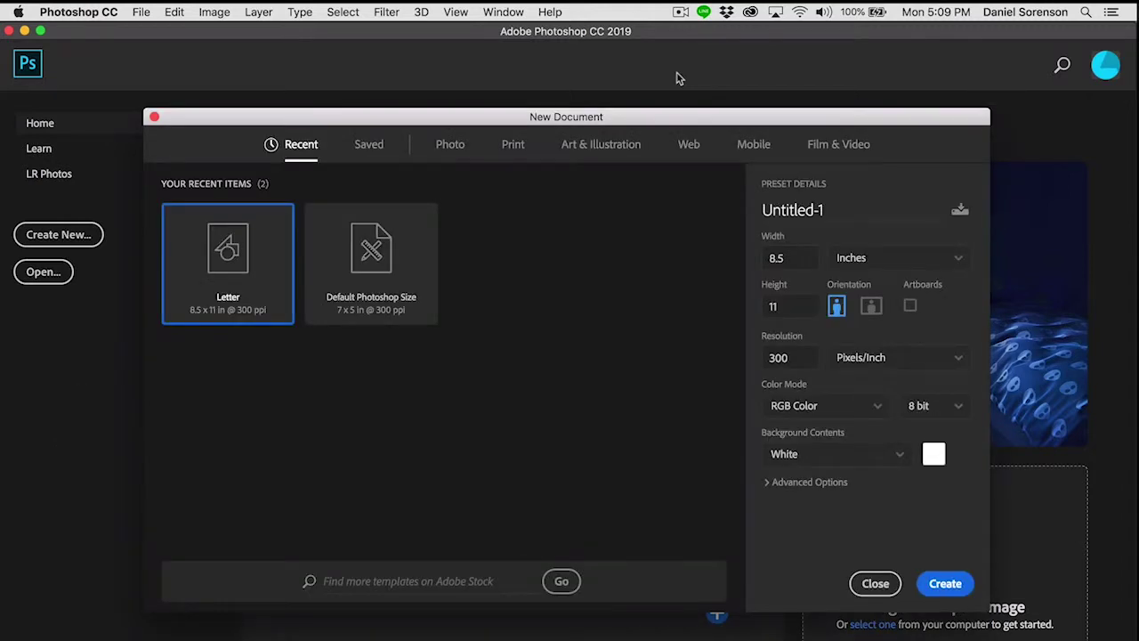
pyautogui.click(513, 144)
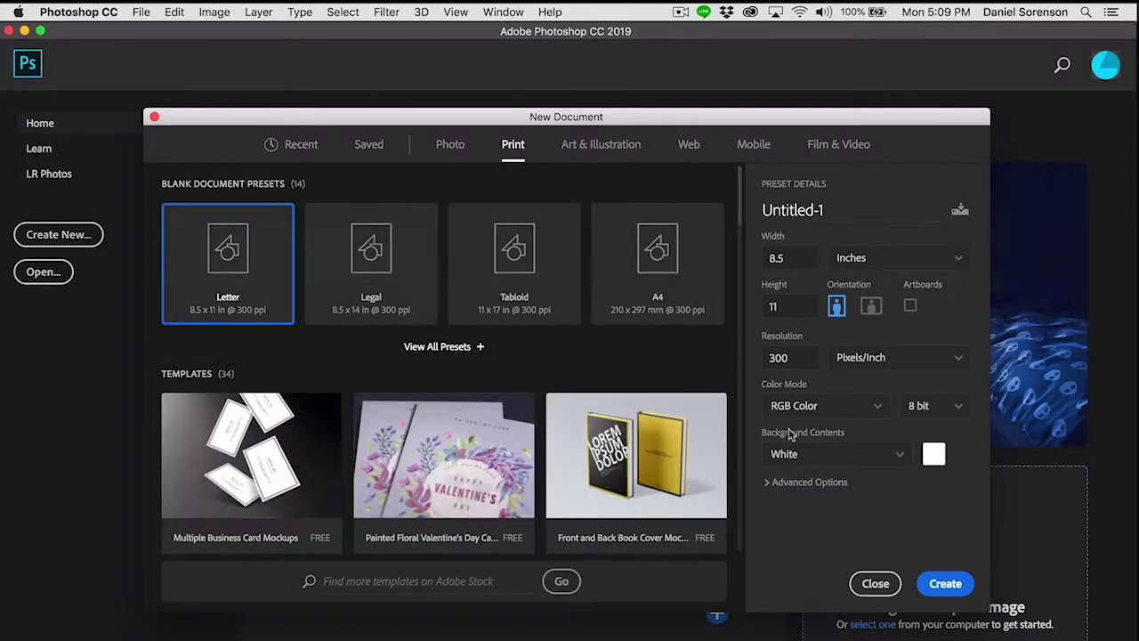
pyautogui.click(947, 584)
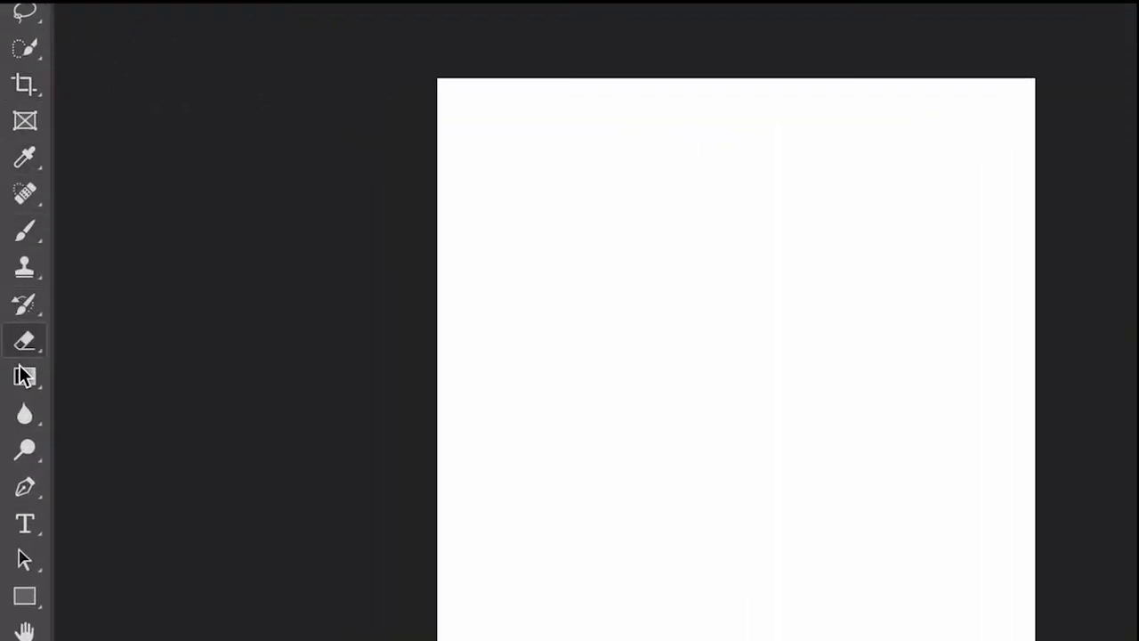
# - Activate the Gradient tool and open the Gradient Editor for the black-to-white gradient
pyautogui.click(24, 376)
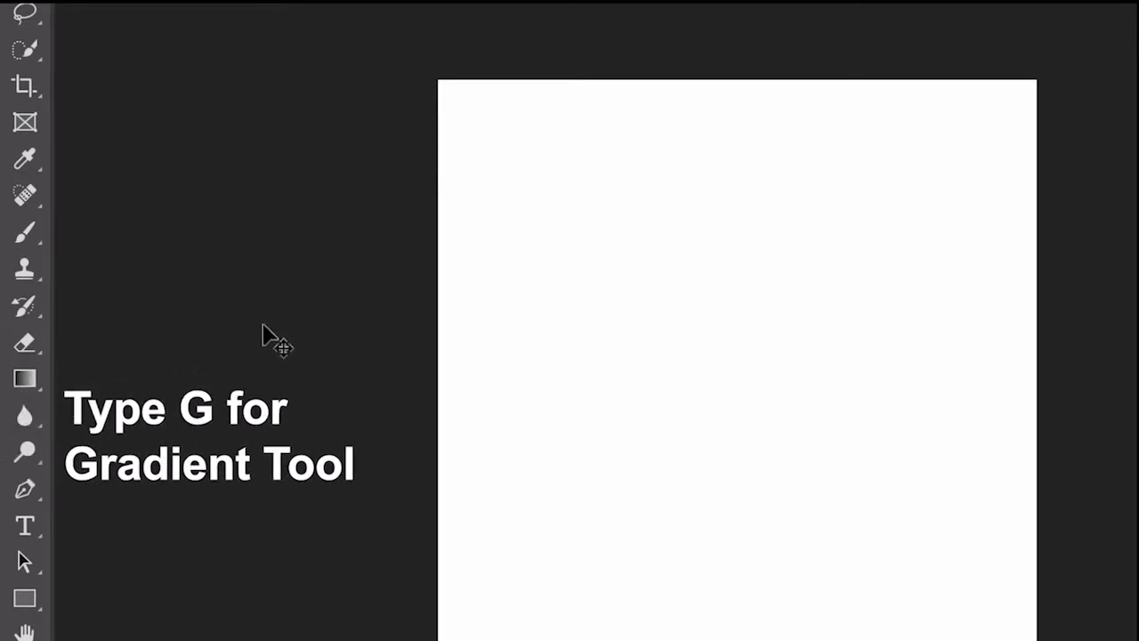
pyautogui.press('g')
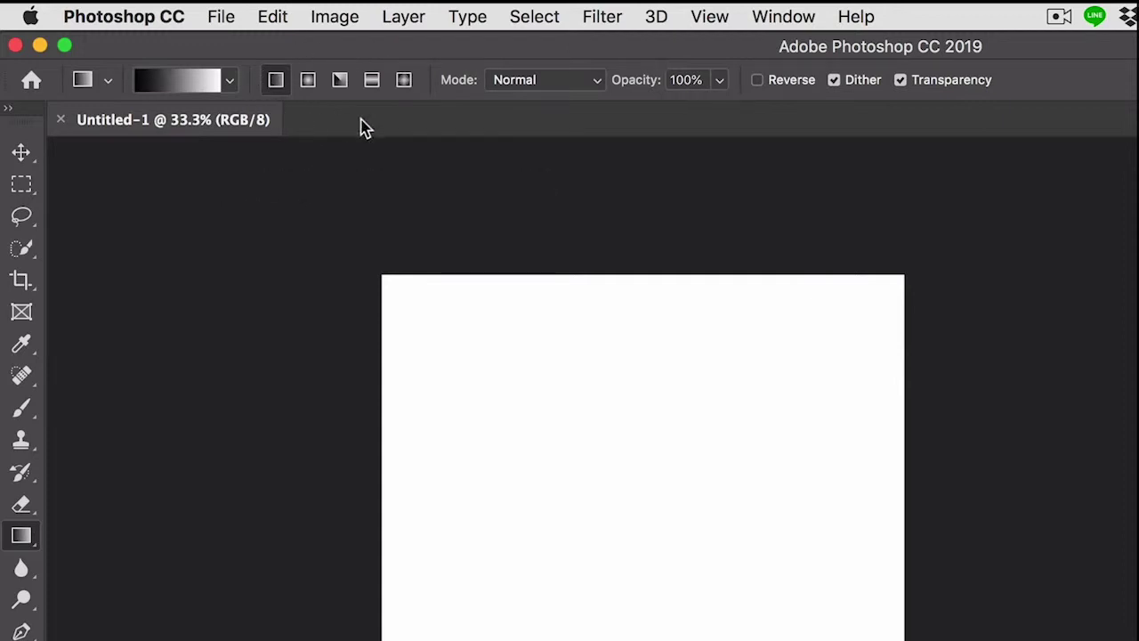
pyautogui.click(231, 85)
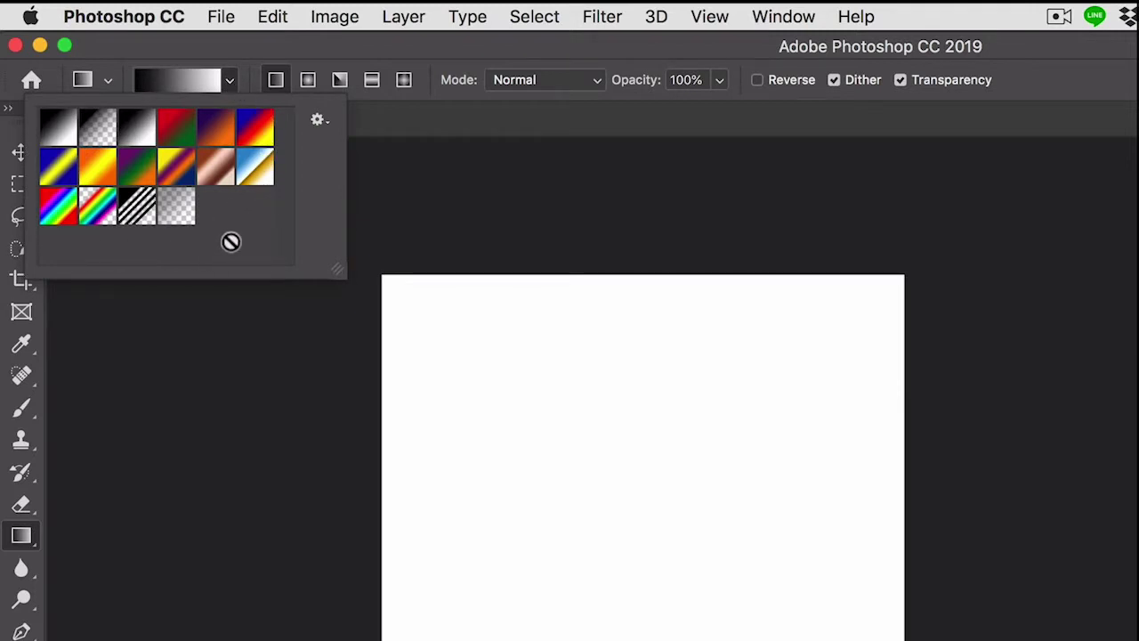
pyautogui.click(187, 85)
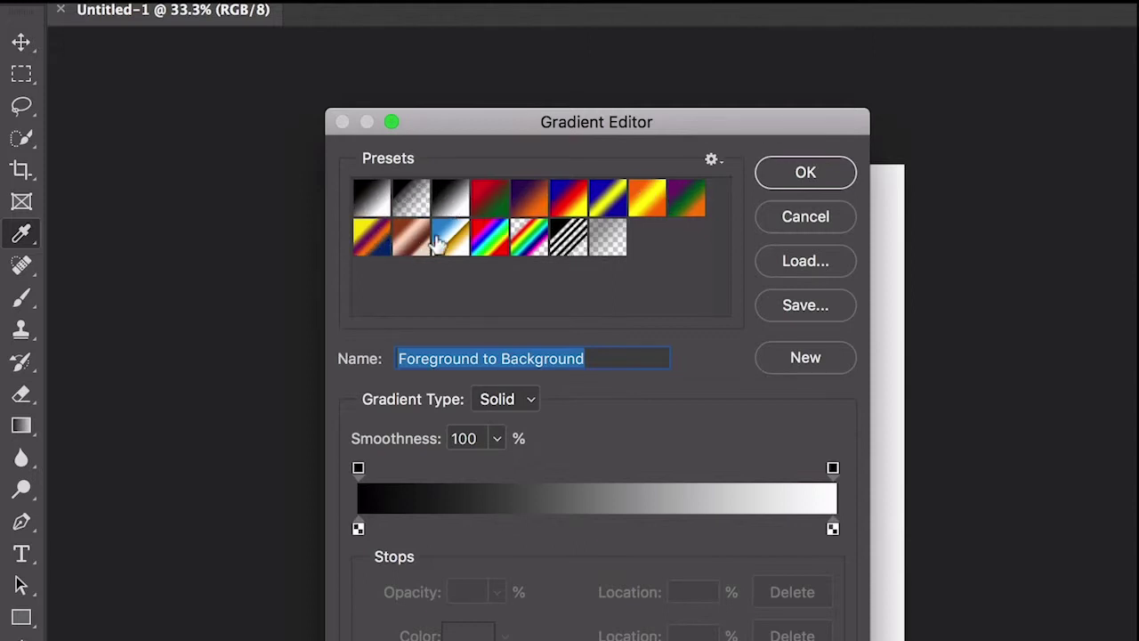
pyautogui.click(686, 267)
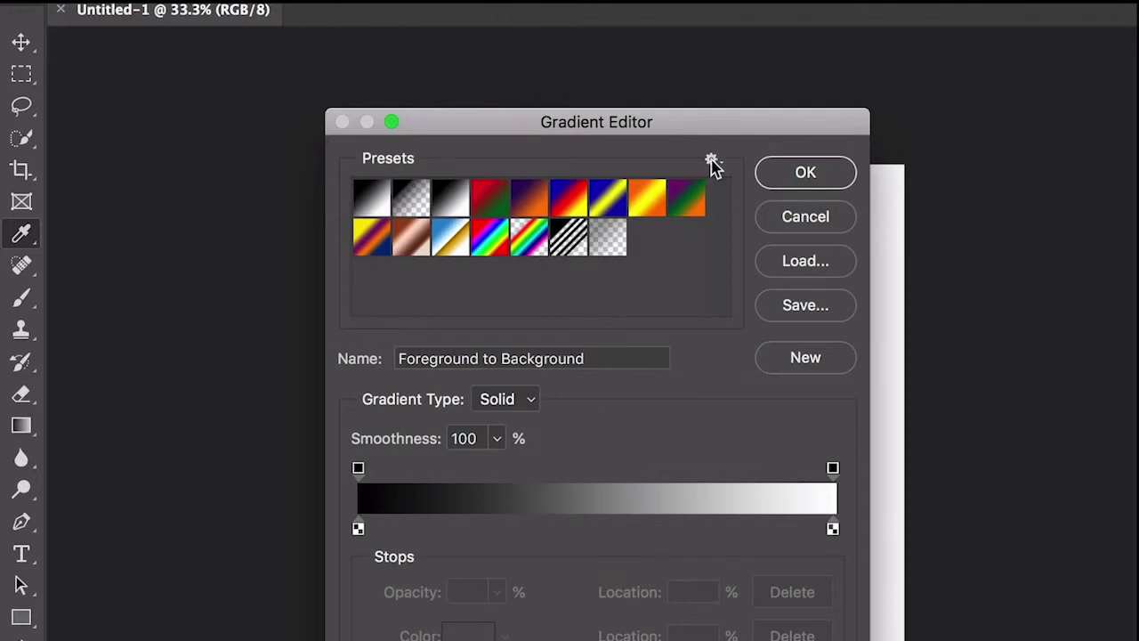
pyautogui.click(713, 160)
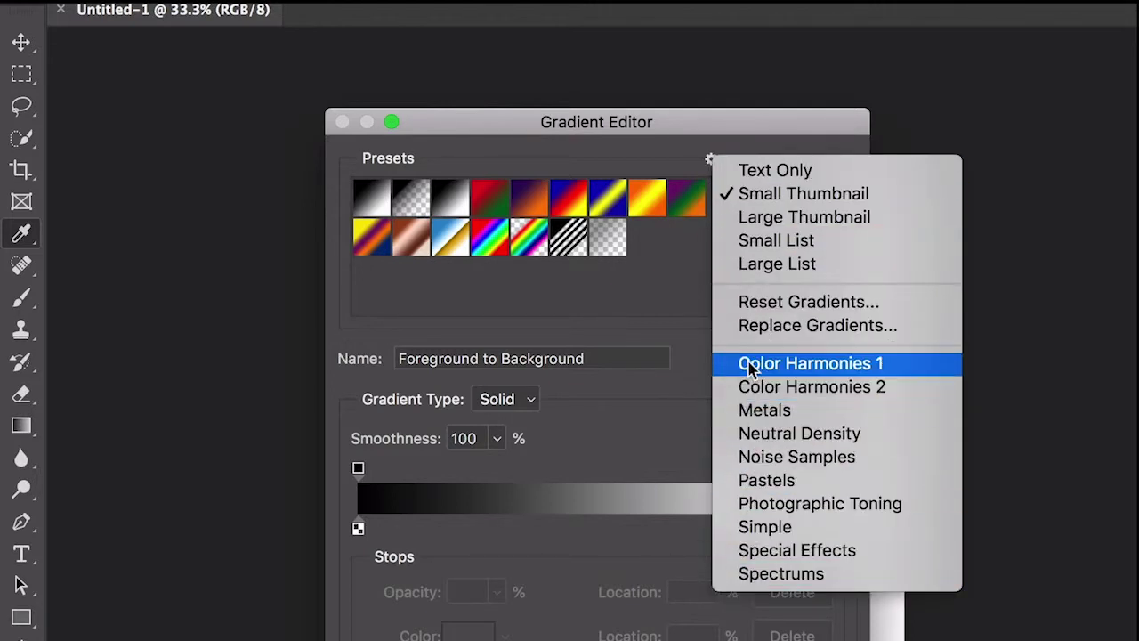
pyautogui.click(673, 264)
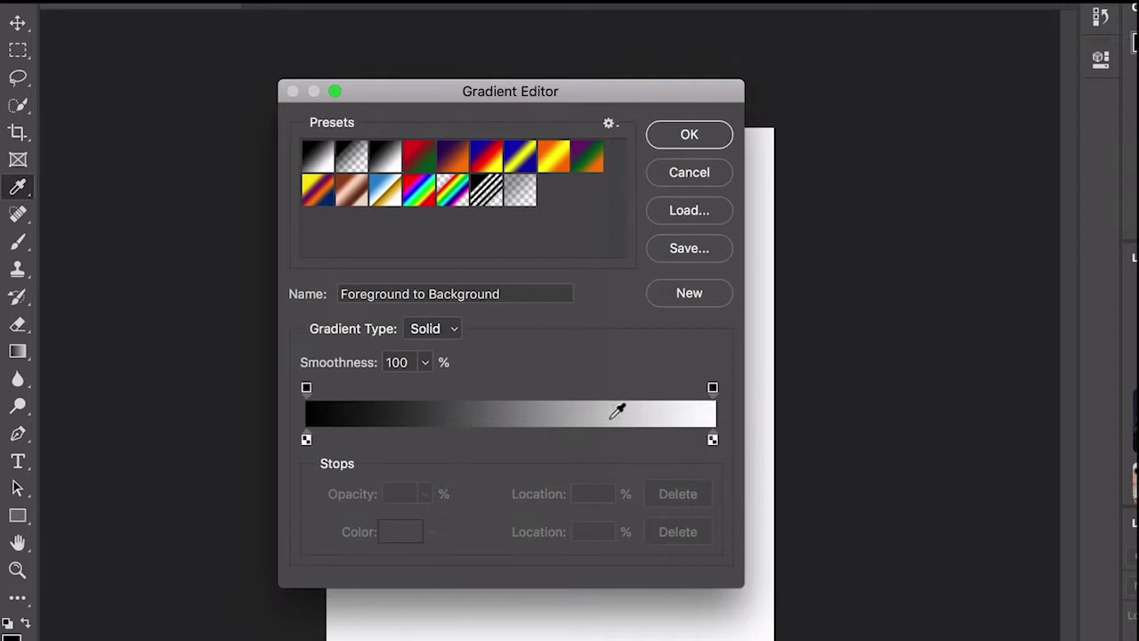
pyautogui.click(307, 388)
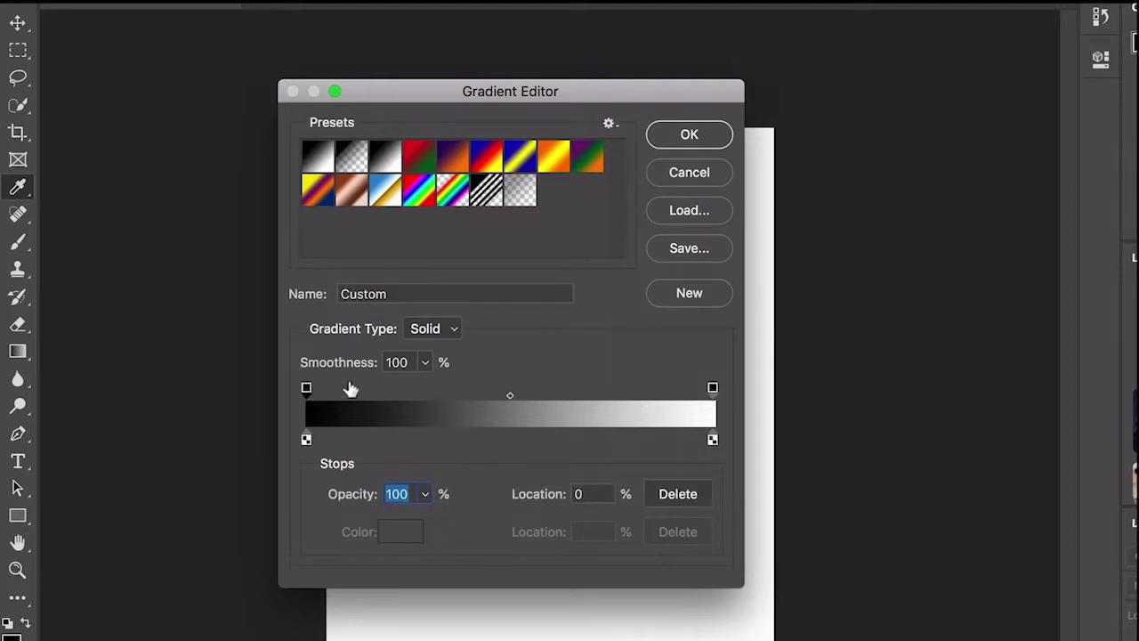
pyautogui.click(714, 389)
pyautogui.click(306, 389)
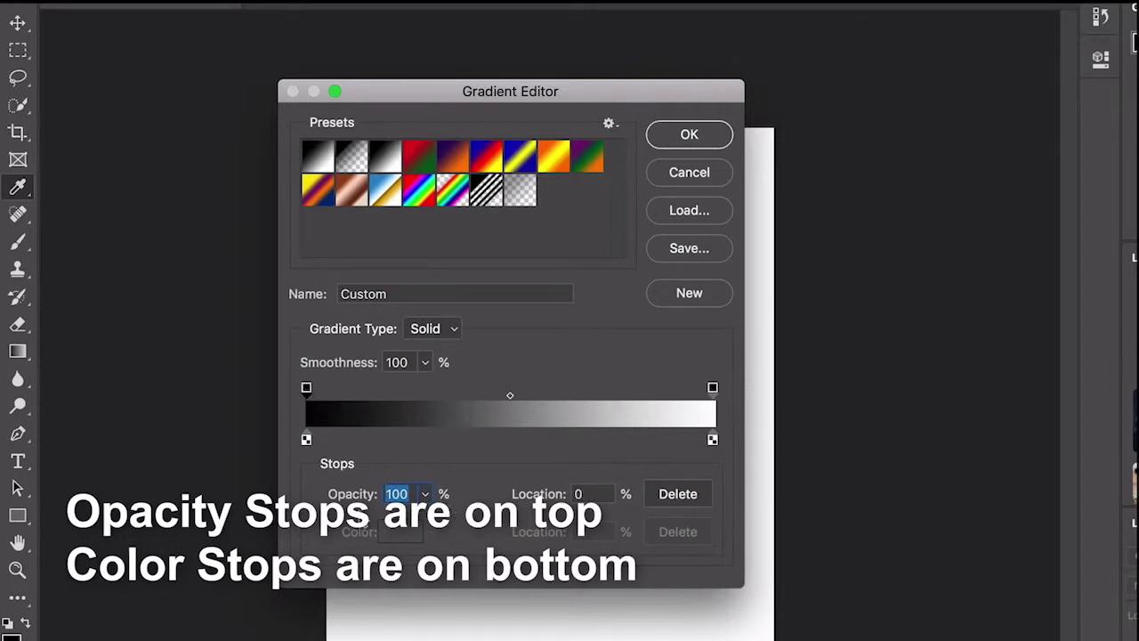
# - Change the gradient's starting color stop at 0% to vivid blue 1d07f3
pyautogui.click(308, 440)
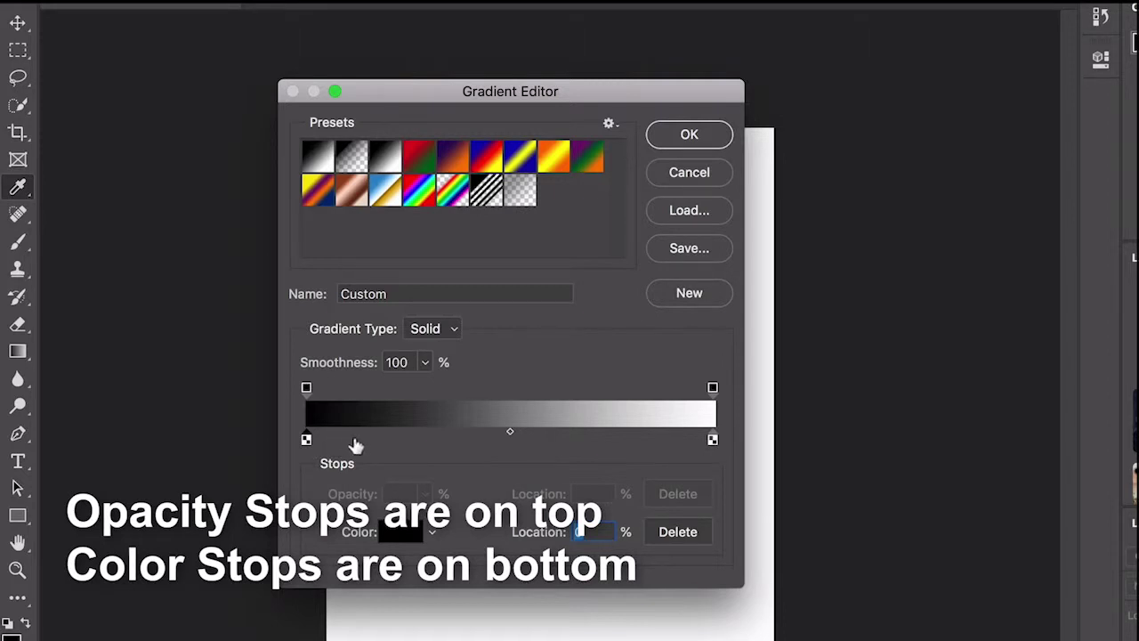
pyautogui.doubleClick(306, 440)
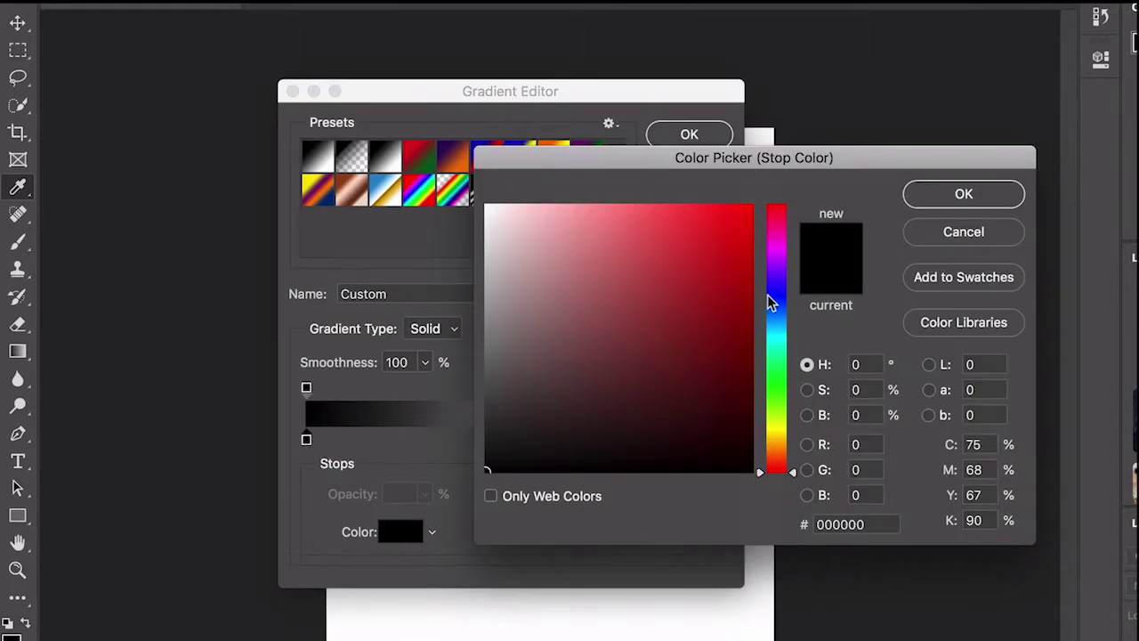
pyautogui.moveTo(771, 300)
pyautogui.mouseDown()
pyautogui.moveTo(775, 279)
pyautogui.moveTo(775, 290)
pyautogui.mouseUp()
pyautogui.click(743, 222)
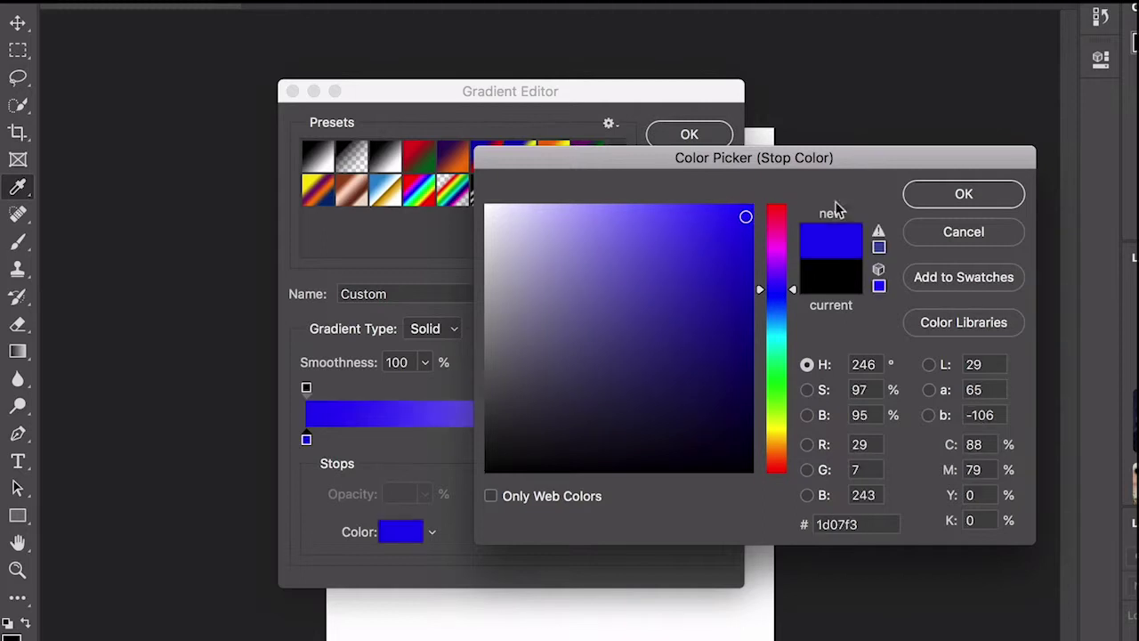
pyautogui.click(935, 193)
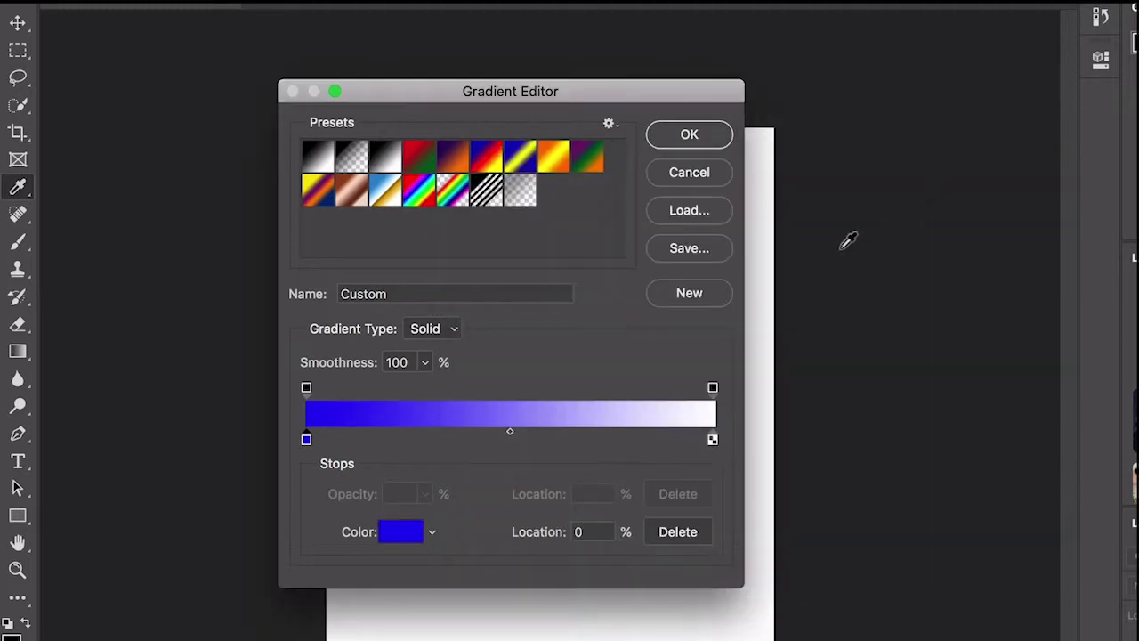
# - Change the gradient's end color stop at 100% to a light cyan blue
pyautogui.doubleClick(713, 440)
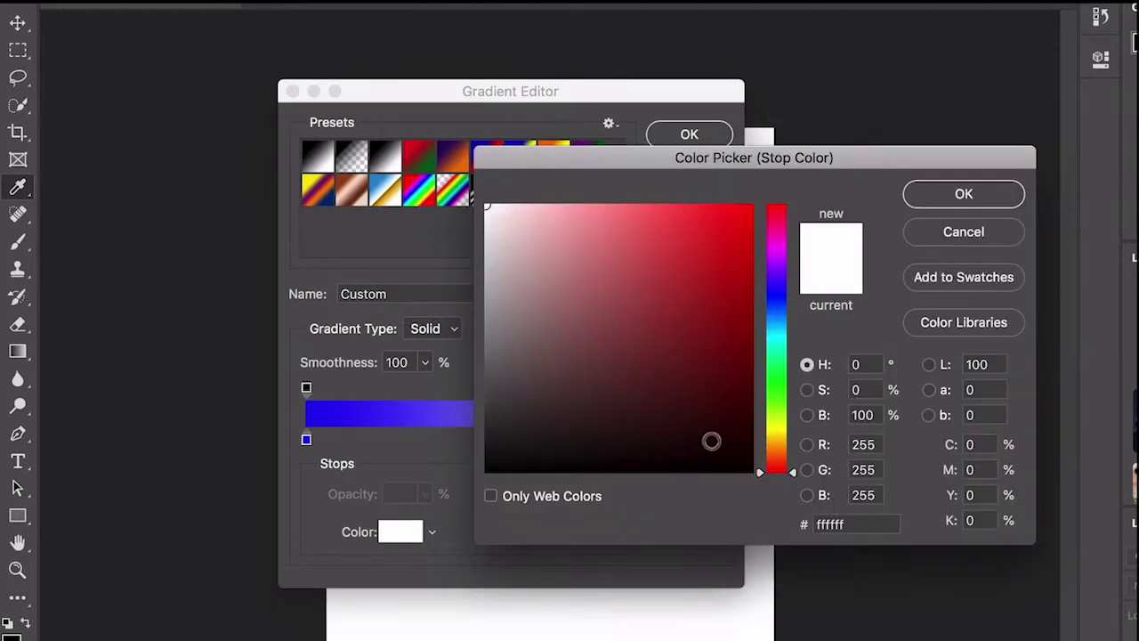
pyautogui.click(781, 329)
pyautogui.click(739, 227)
pyautogui.click(930, 196)
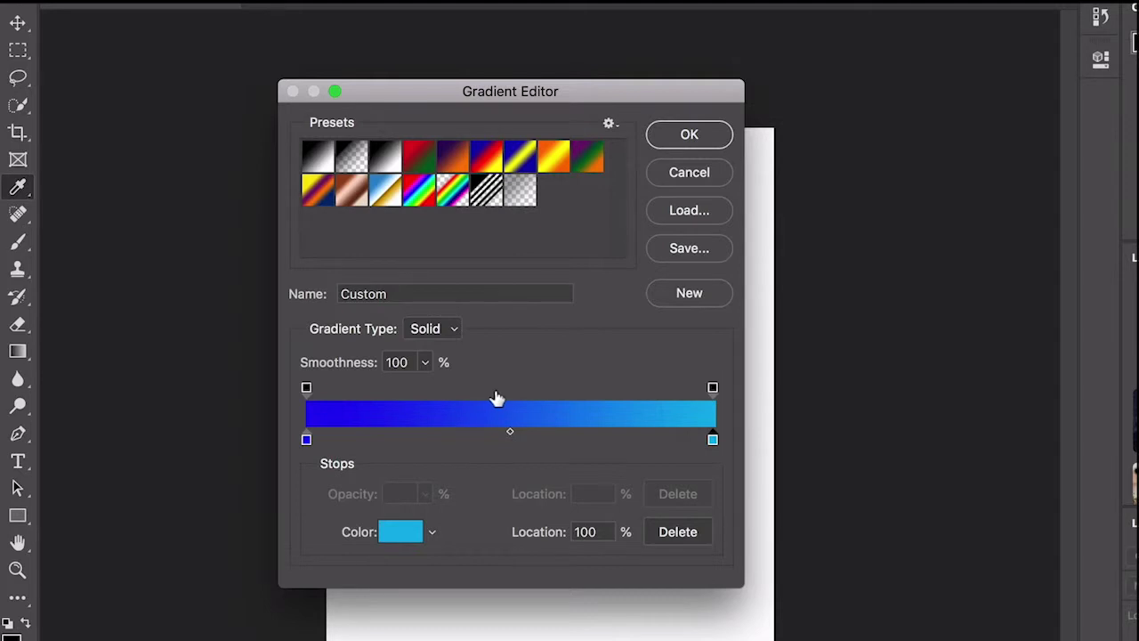
# - Save the blue gradient as a new preset and accept it as the current gradient
pyautogui.click(691, 296)
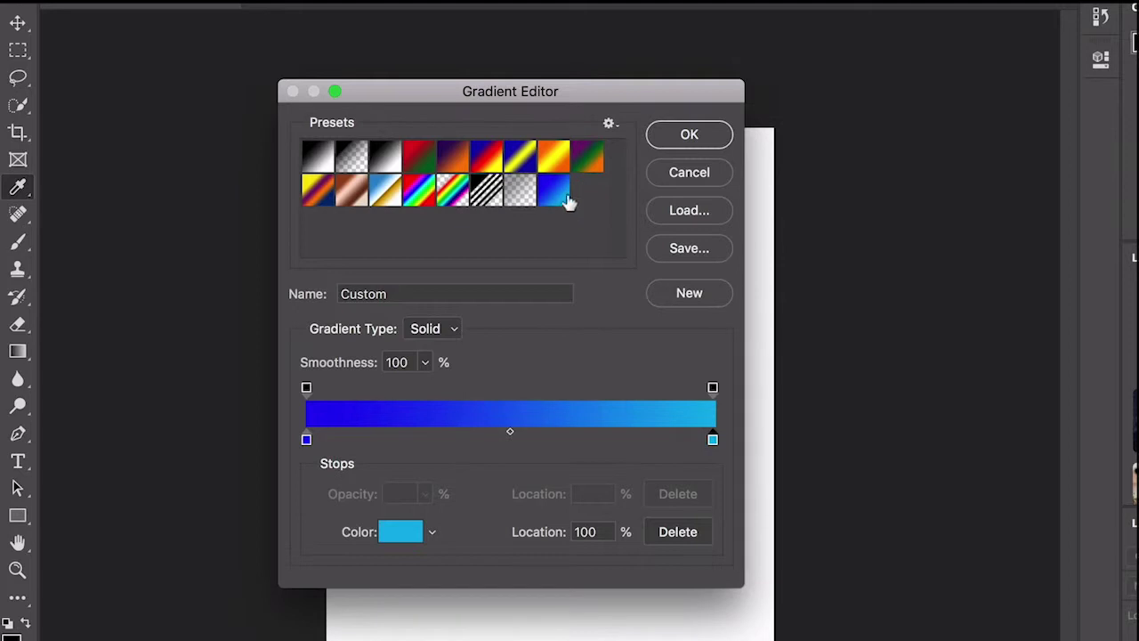
pyautogui.moveTo(568, 203); pyautogui.dragTo(590, 238)
pyautogui.click(689, 138)
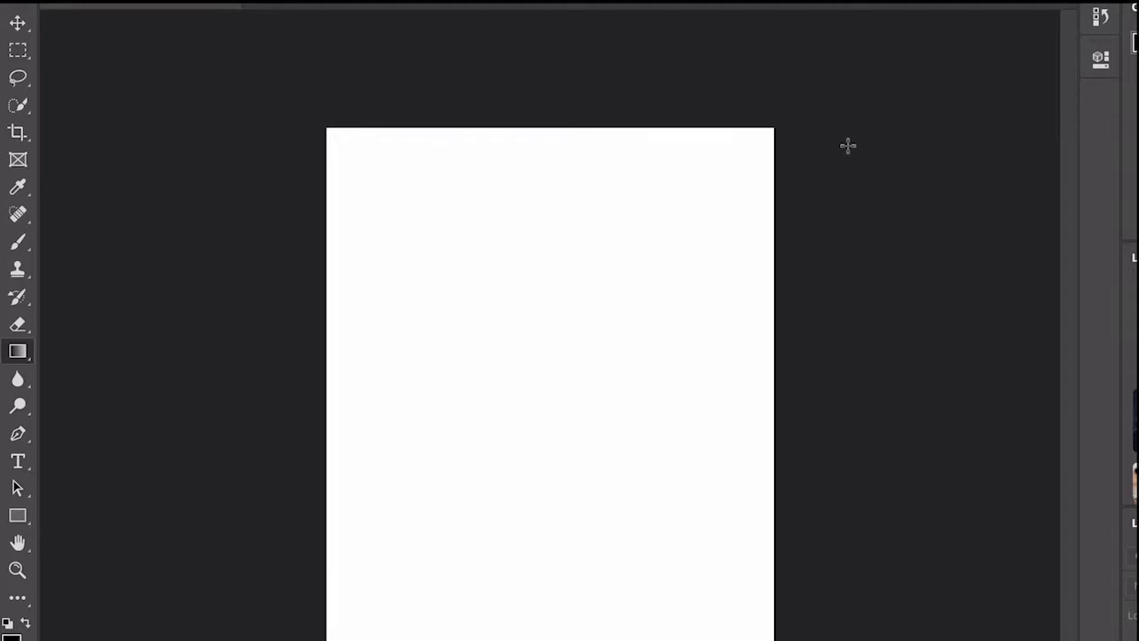
# - Create a layer named sky and fill it with the blue gradient running vertically, dark at the page's top edge to light at the bottom
pyautogui.press('super+shift+n')
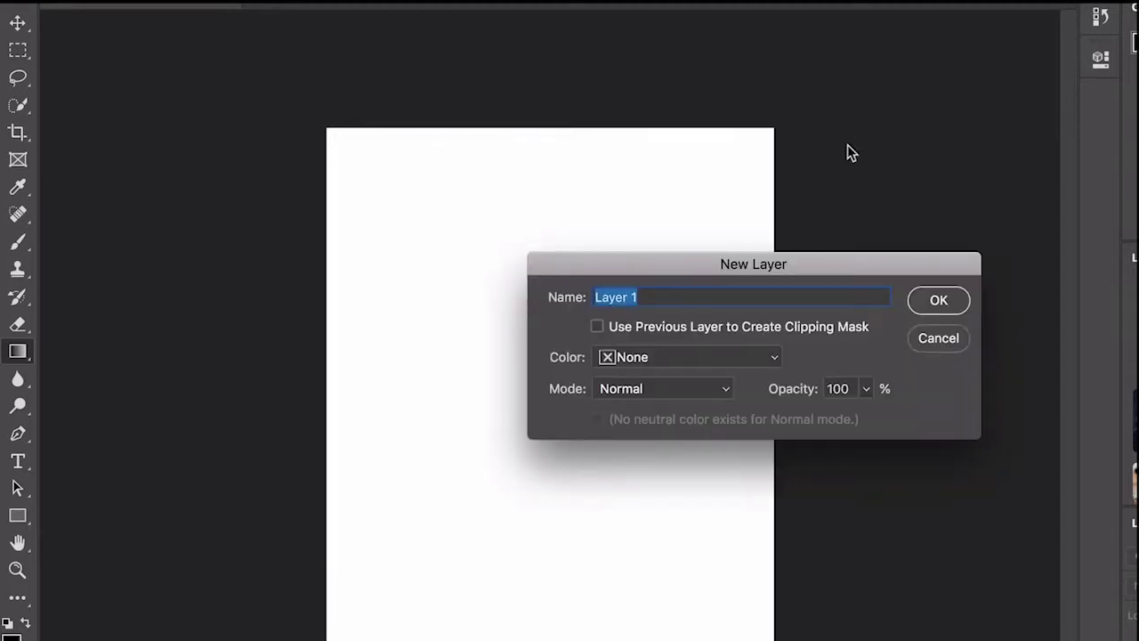
pyautogui.write('sky')
pyautogui.press('Return')
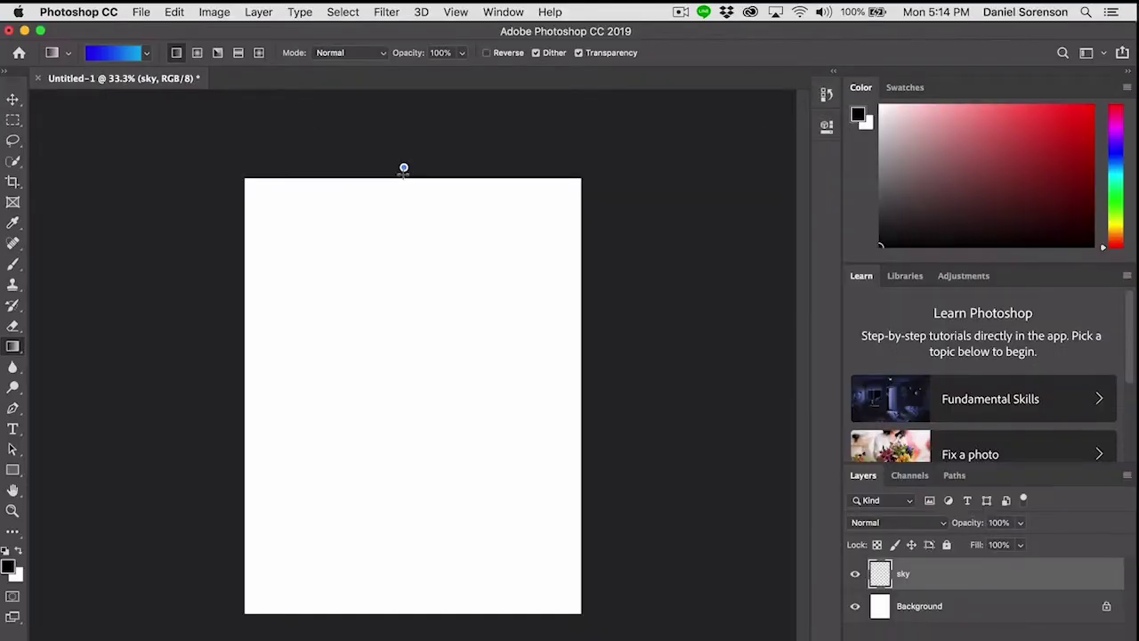
pyautogui.moveTo(403, 170); pyautogui.dragTo(404, 638)
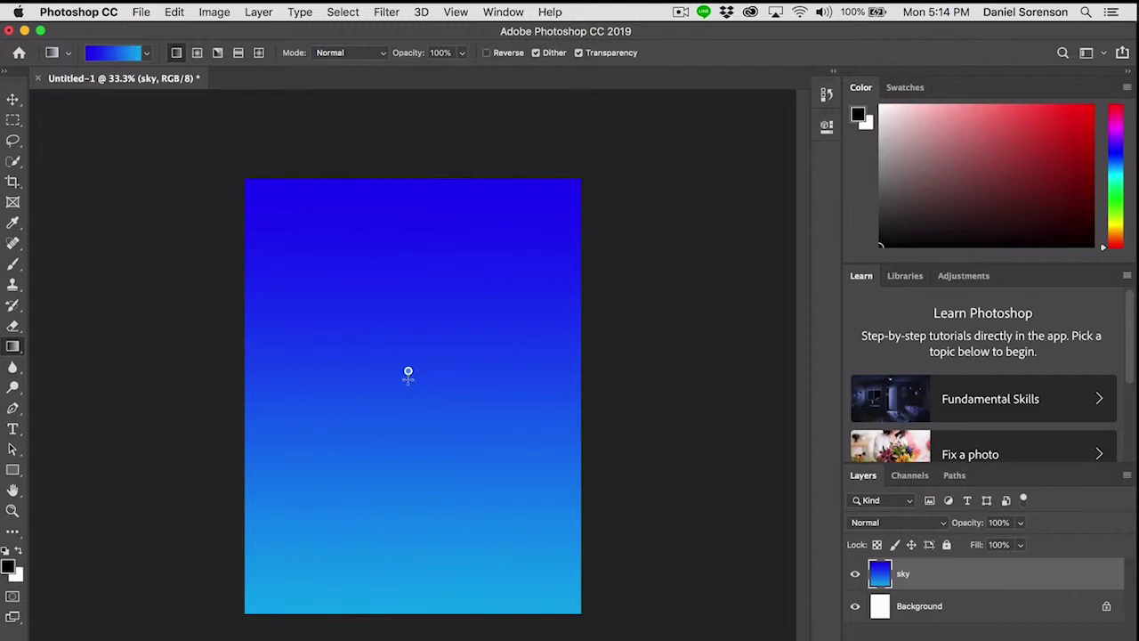
# - Try the gradient on the sky layer diagonally, over shorter vertical spans and again over the full page height
pyautogui.moveTo(408, 373); pyautogui.dragTo(503, 336)
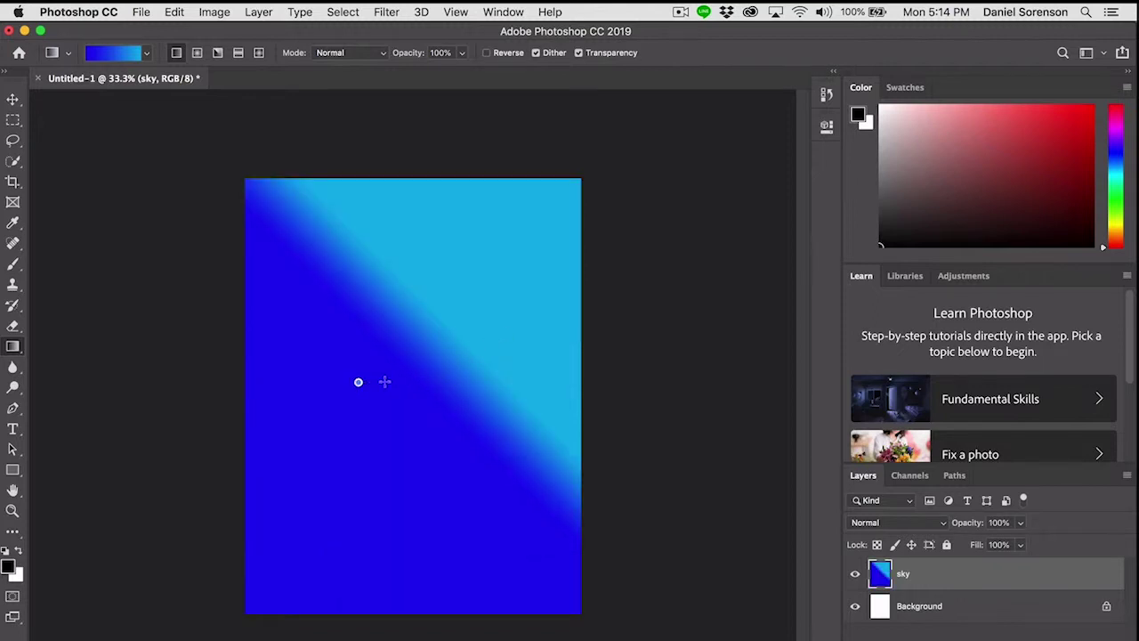
pyautogui.moveTo(385, 381); pyautogui.dragTo(422, 550)
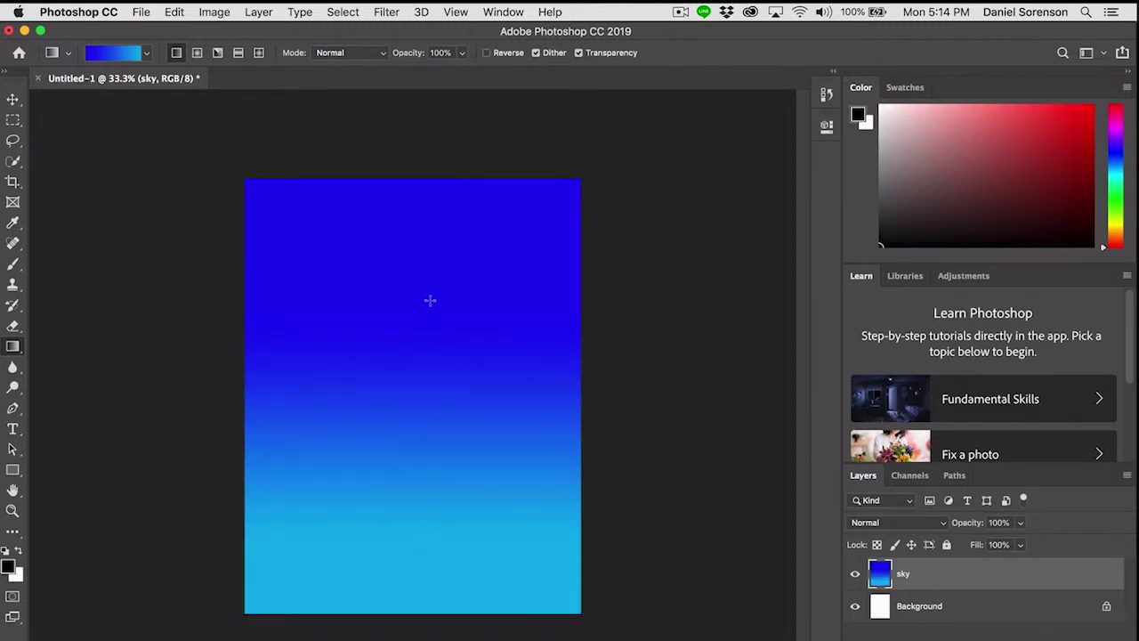
pyautogui.moveTo(415, 310); pyautogui.dragTo(413, 528)
pyautogui.moveTo(407, 174); pyautogui.dragTo(414, 621)
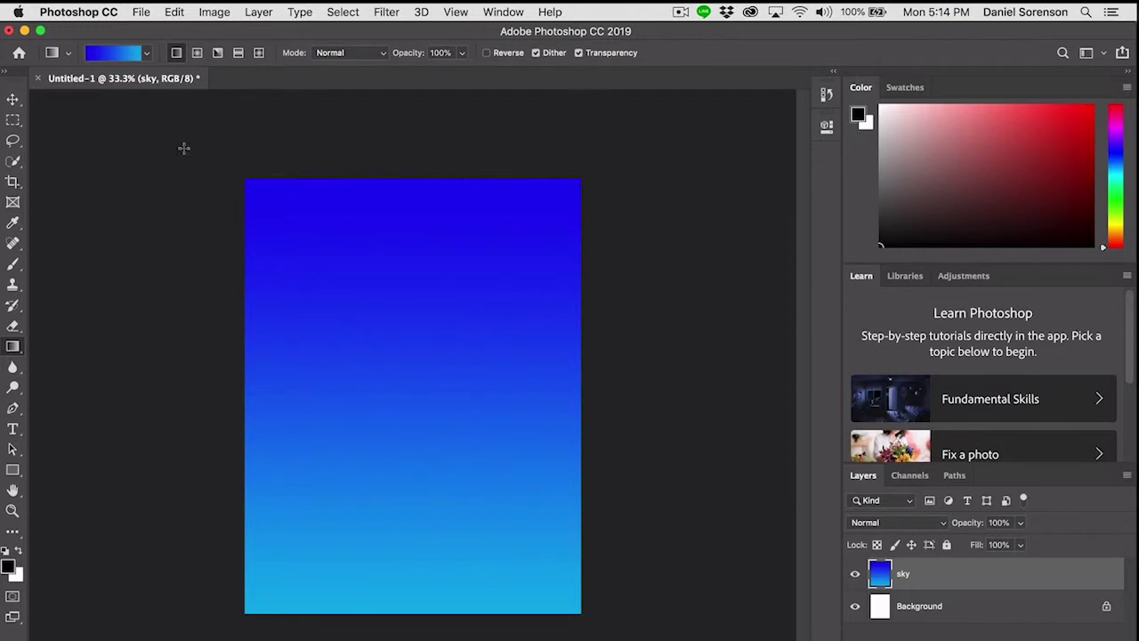
# - Load the Orange, Yellow, Orange preset for editing and move its opacity stops and outer color stops inward to about 40% and 58%
pyautogui.click(113, 53)
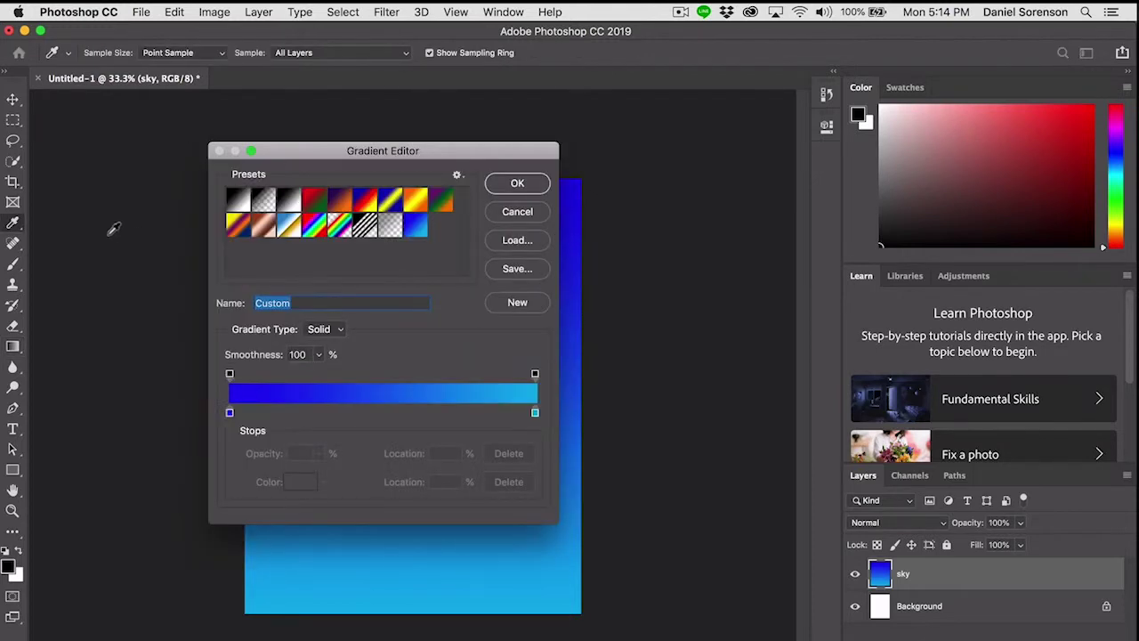
pyautogui.click(413, 201)
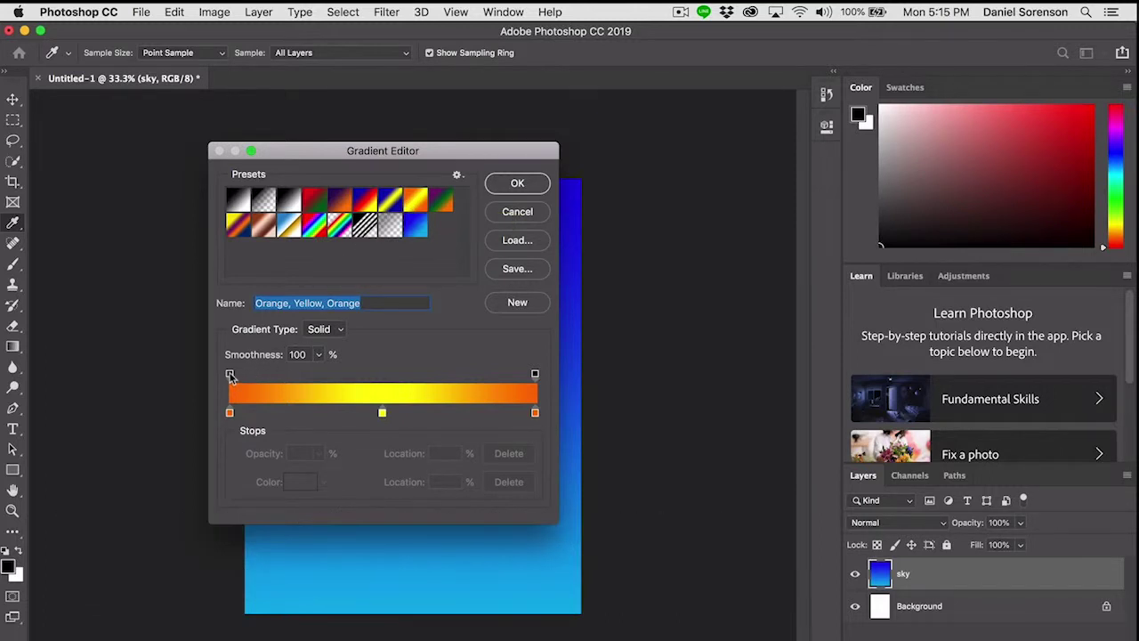
pyautogui.moveTo(230, 375); pyautogui.dragTo(352, 375)
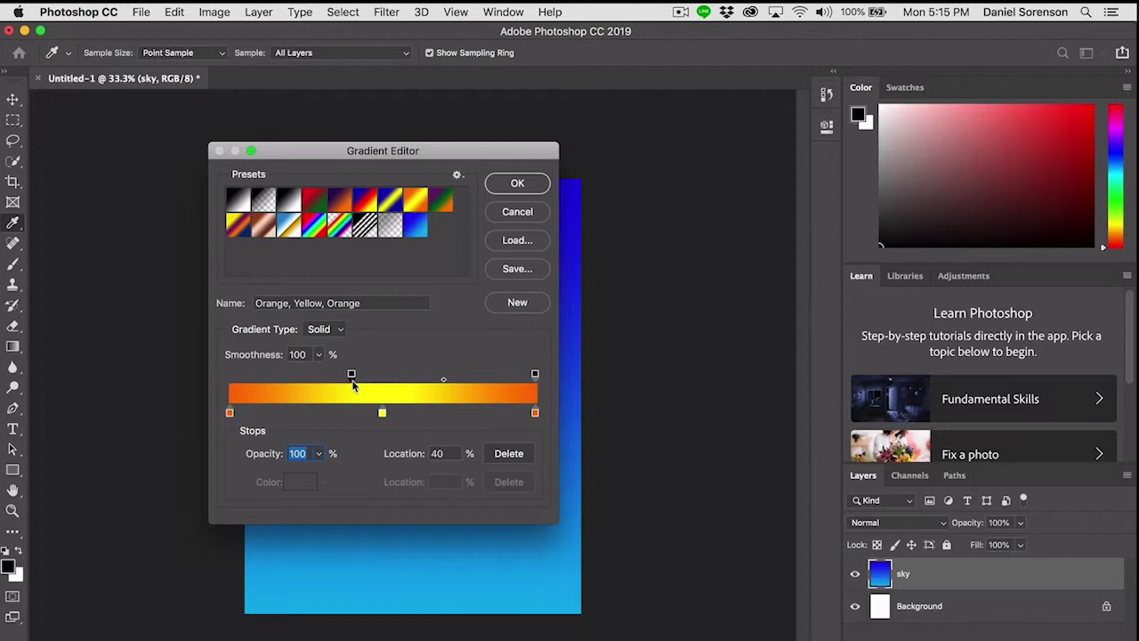
pyautogui.moveTo(534, 375); pyautogui.dragTo(408, 379)
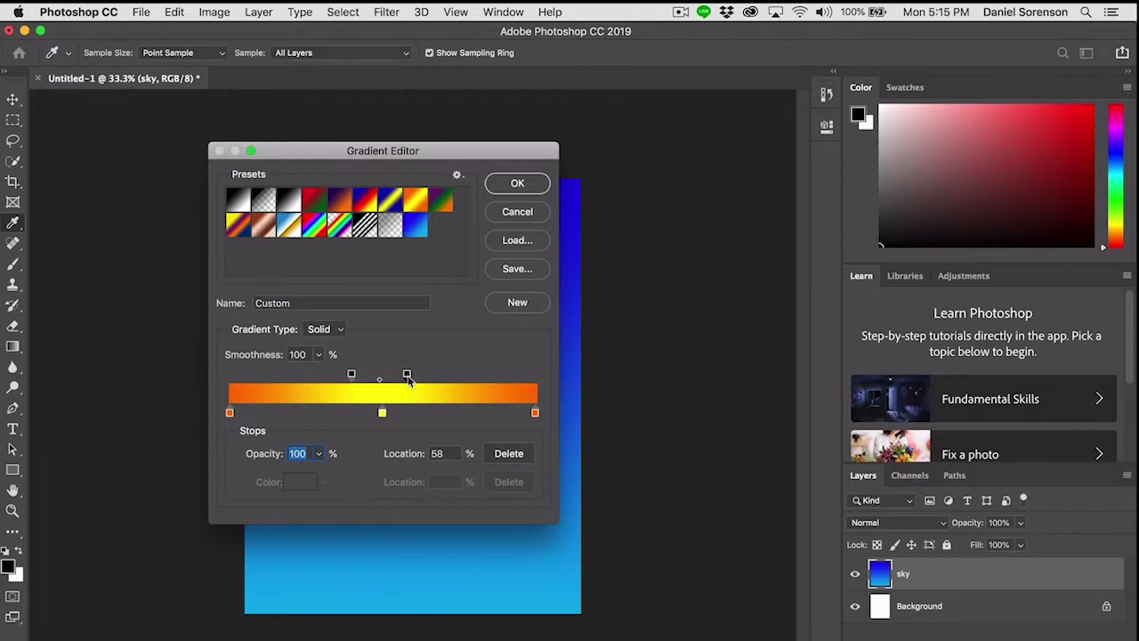
pyautogui.moveTo(229, 413); pyautogui.dragTo(353, 413)
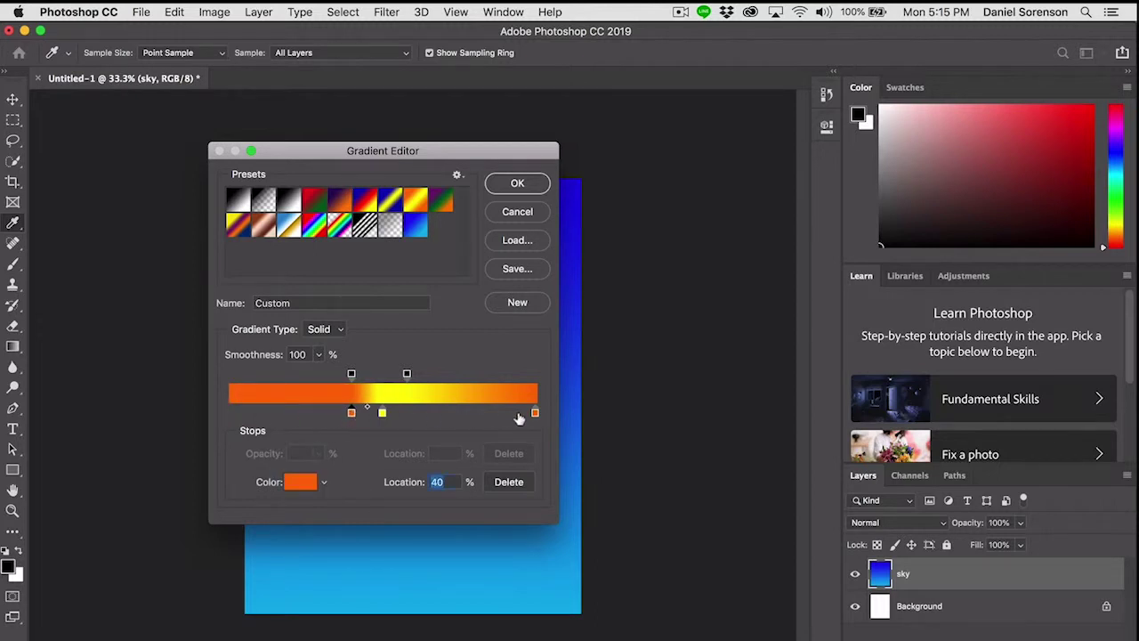
pyautogui.moveTo(535, 413); pyautogui.dragTo(349, 376)
# - Add 0% opacity stops just outside both orange edges, the first at 39%, so the gradient's ends are transparent, and accept the gradient
pyautogui.click(353, 375)
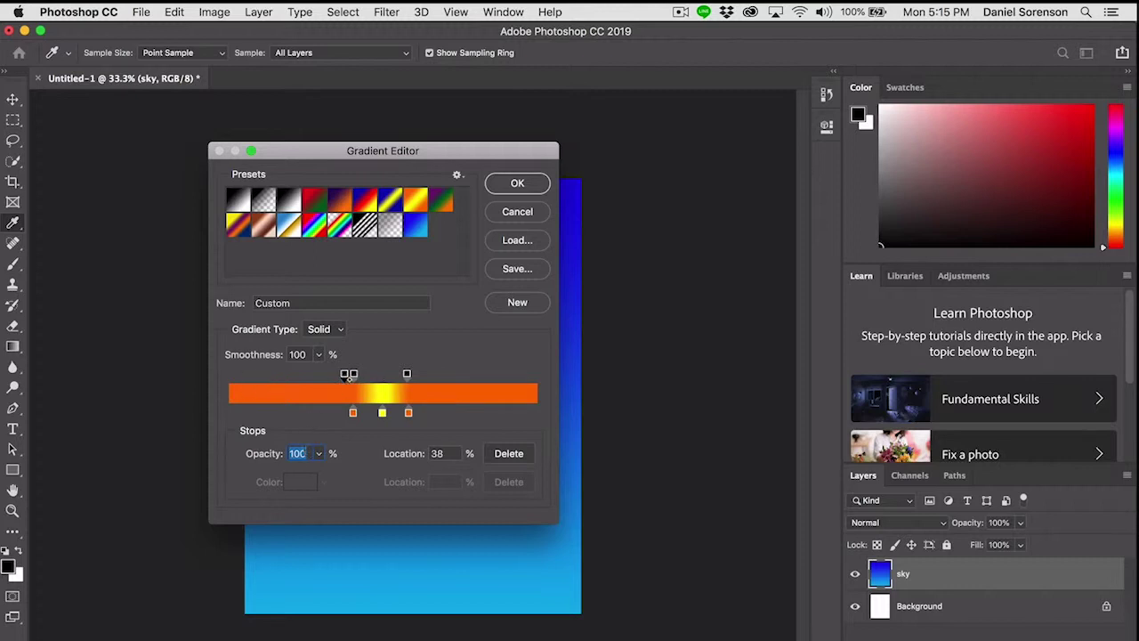
pyautogui.write('0')
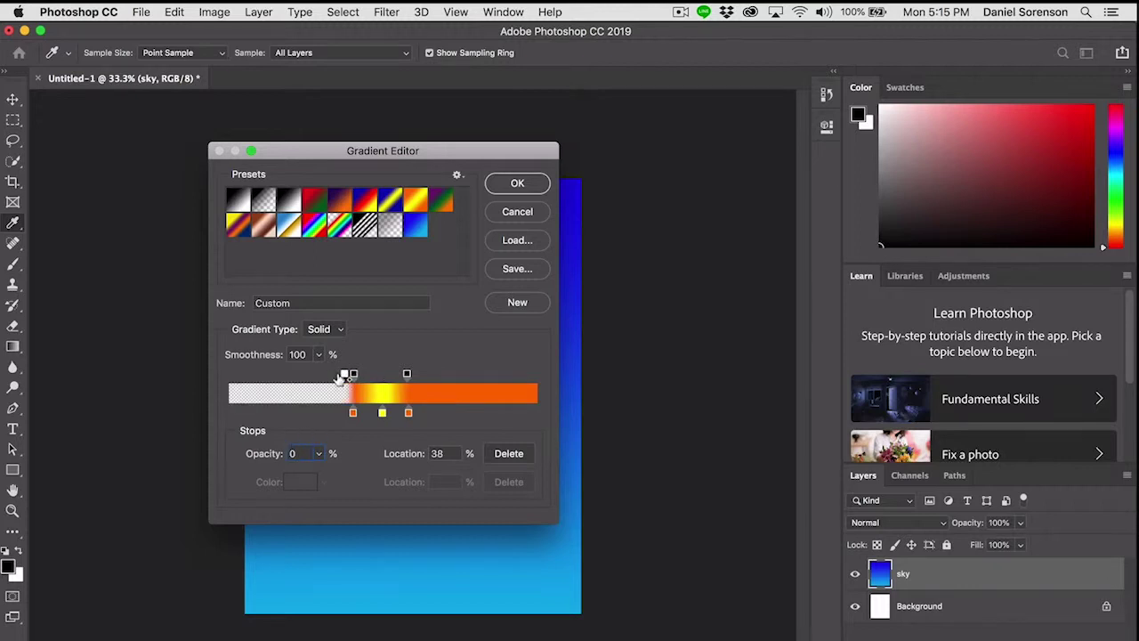
pyautogui.moveTo(348, 375); pyautogui.dragTo(348, 375)
pyautogui.click(409, 374)
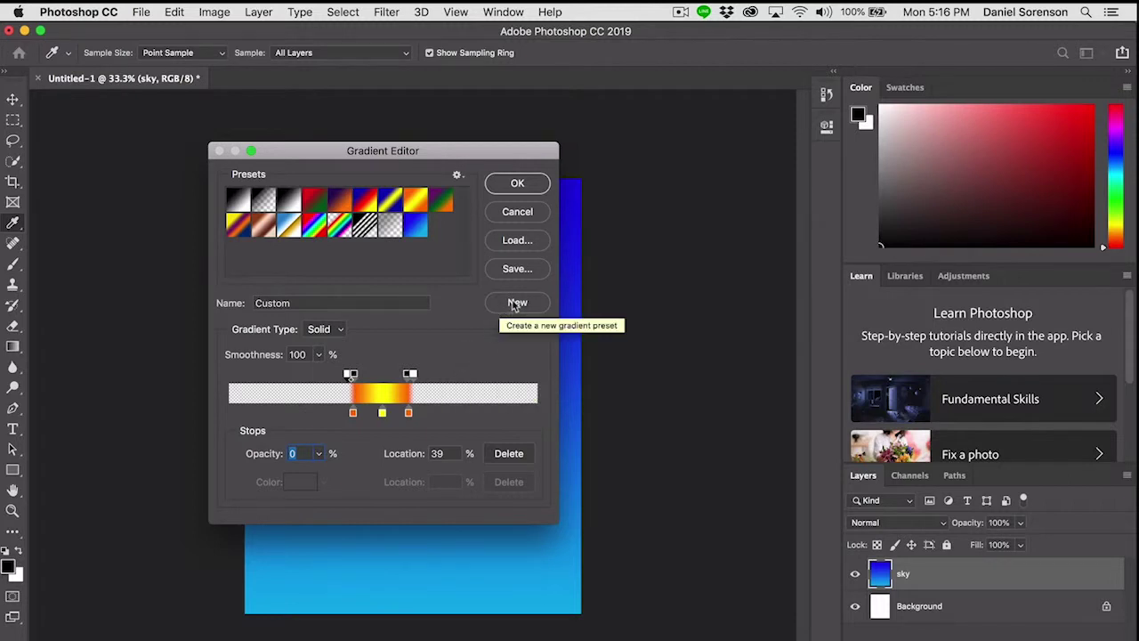
pyautogui.press('Return')
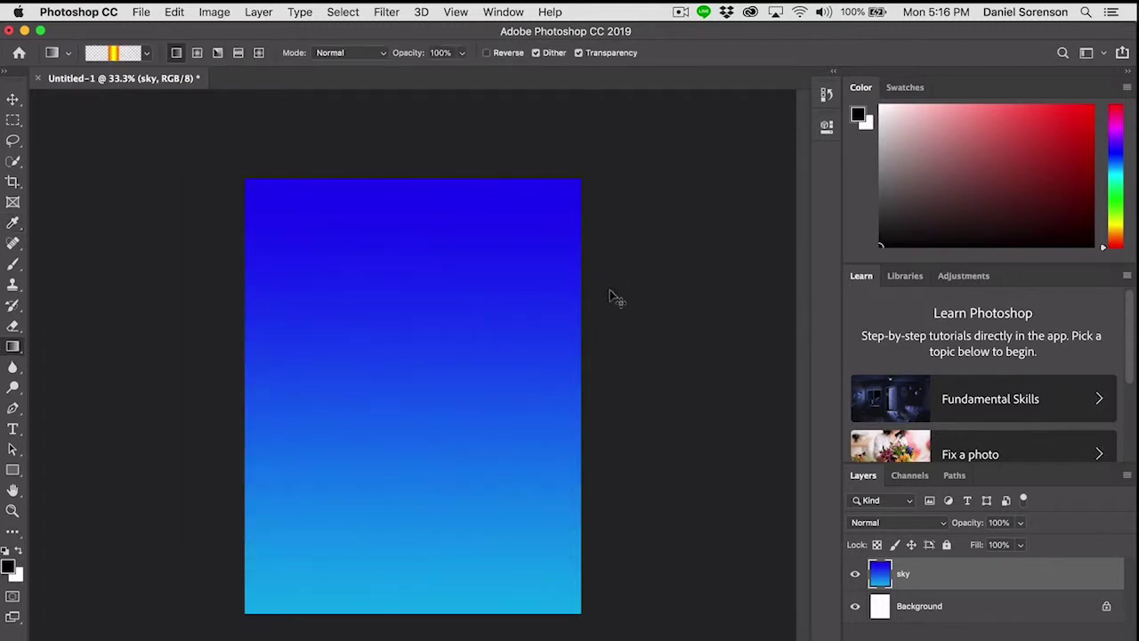
# - Create a layer named cone 1 and draw the orange-yellow gradient as an Angle gradient from near the page's centre straight up past its top edge
pyautogui.press('super+shift+n')
pyautogui.write('cone 1')
pyautogui.press('Return')
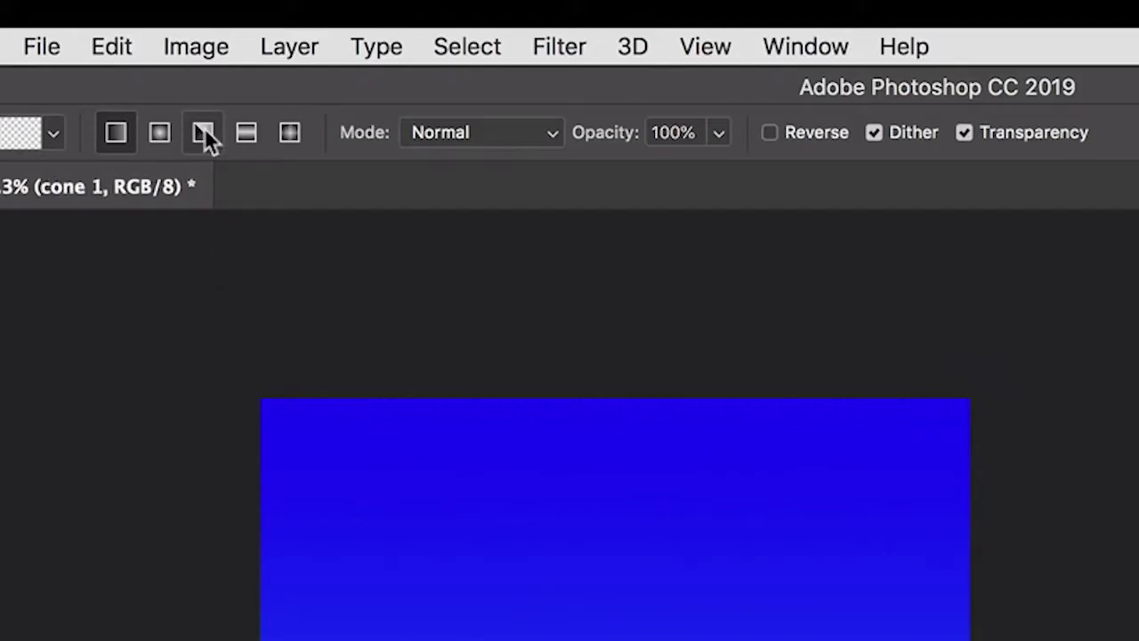
pyautogui.click(203, 133)
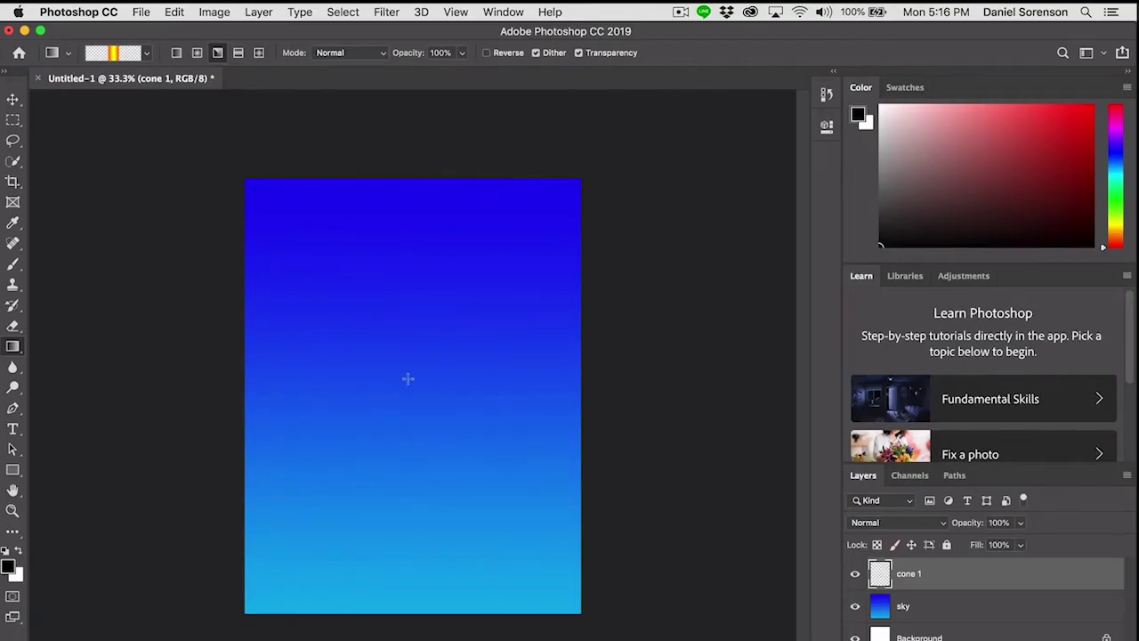
pyautogui.moveTo(408, 378); pyautogui.dragTo(402, 160)
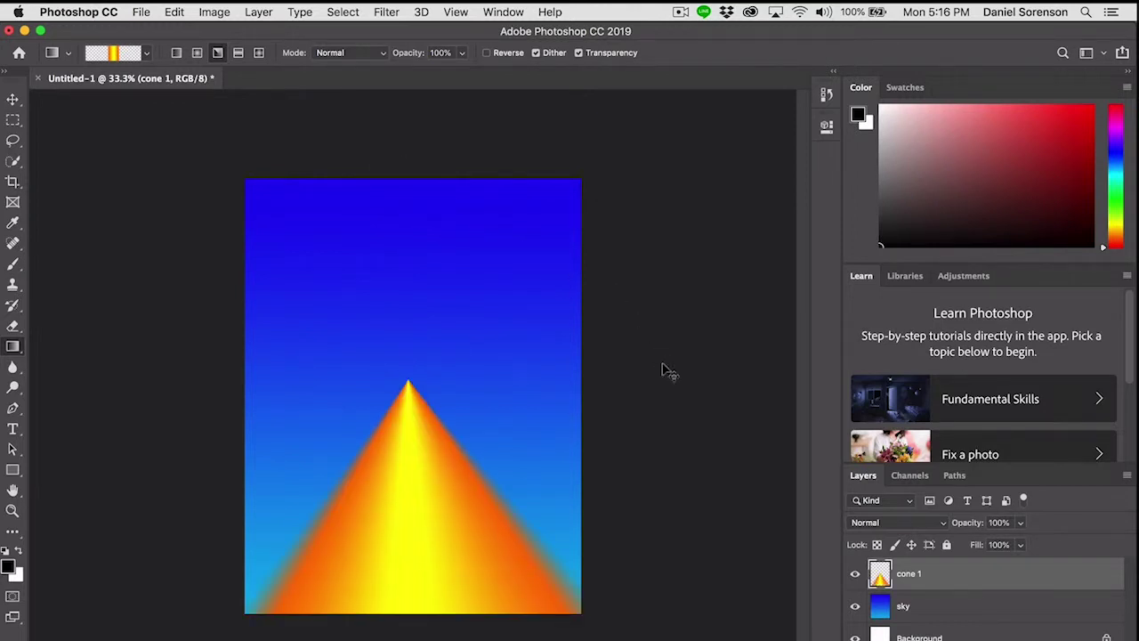
# - Create a layer named cone 2 and draw the same angle gradient from the tip of cone 1 straight down past the page's bottom edge
pyautogui.press('super+shift+n')
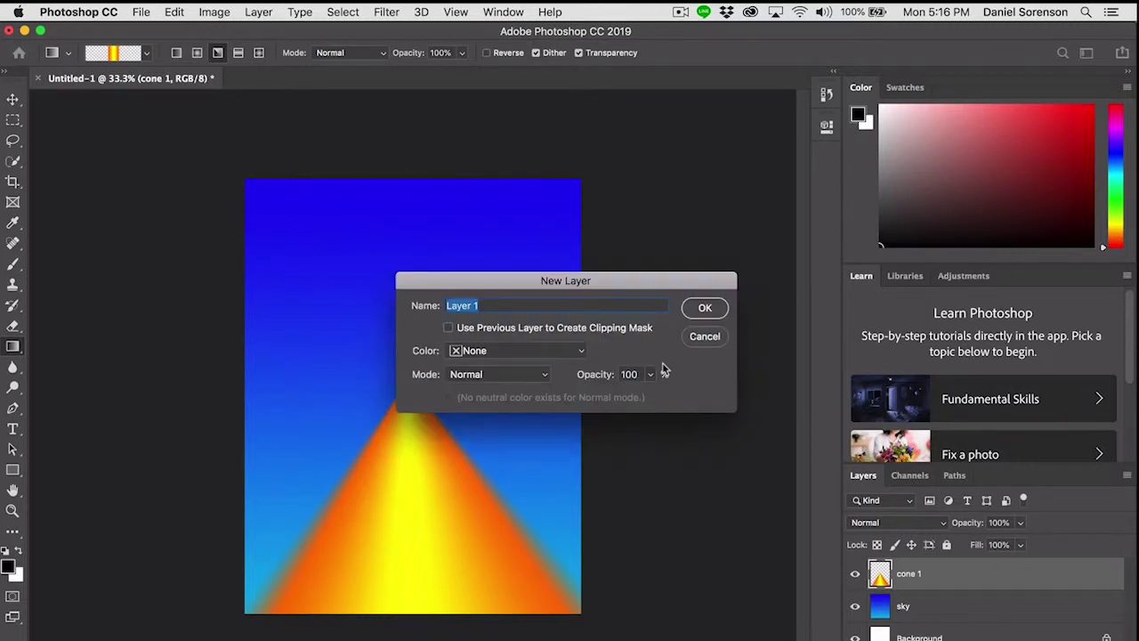
pyautogui.write('cone 2')
pyautogui.press('Return')
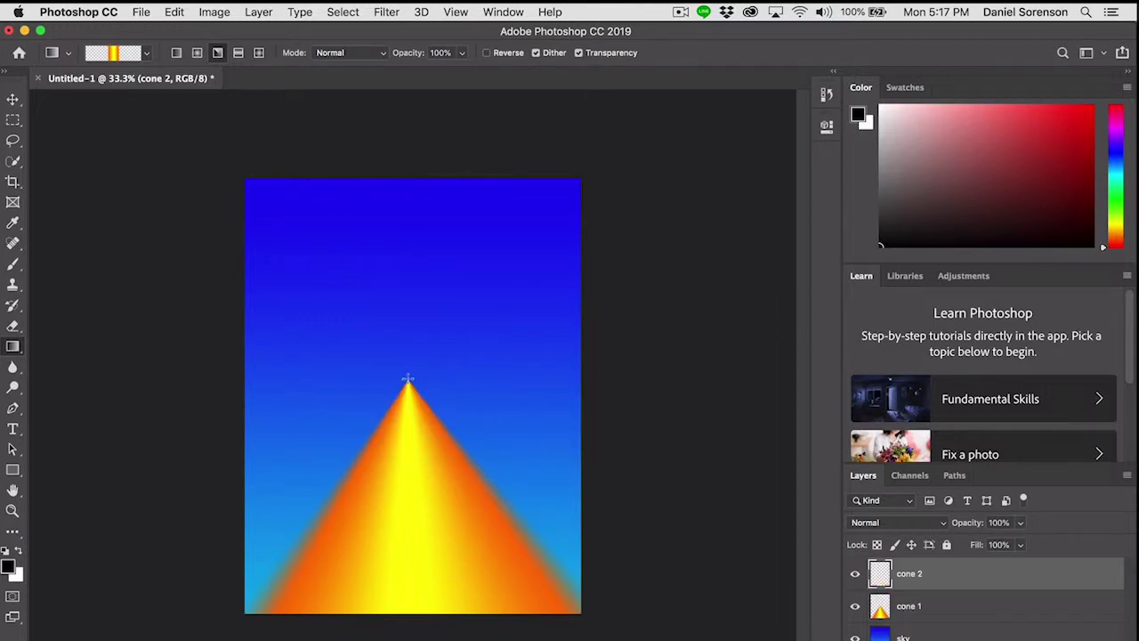
pyautogui.moveTo(407, 380); pyautogui.dragTo(407, 640)
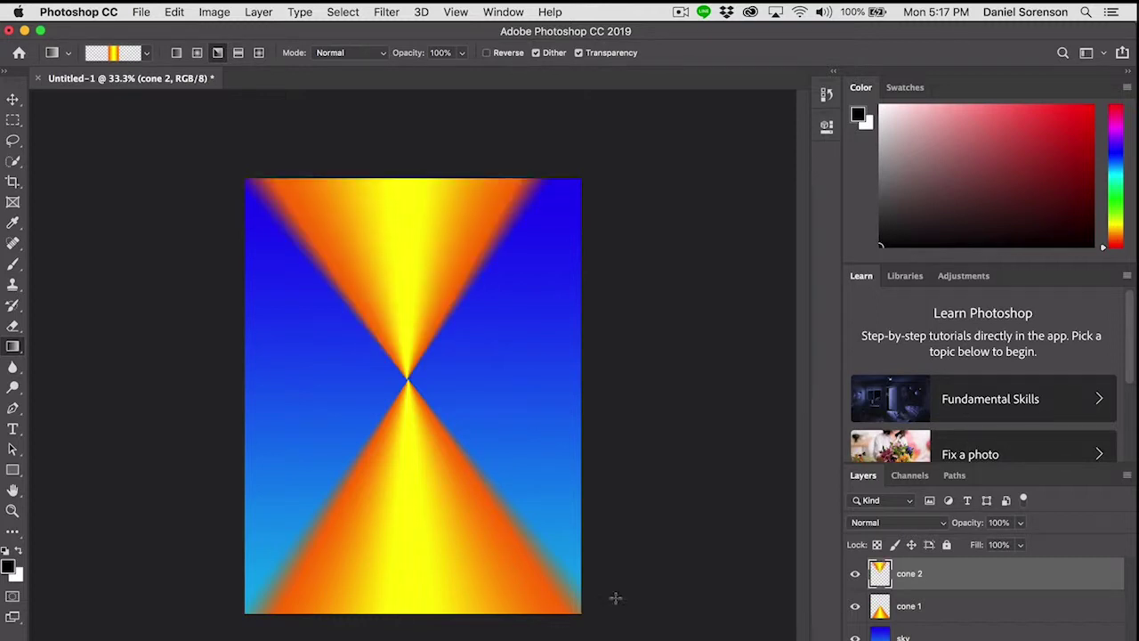
# - Nudge the cone 2 layer slightly with the Move tool so its tip lines up with the tip of cone 1
pyautogui.click(24, 104)
pyautogui.press('Down')
pyautogui.press('Down')
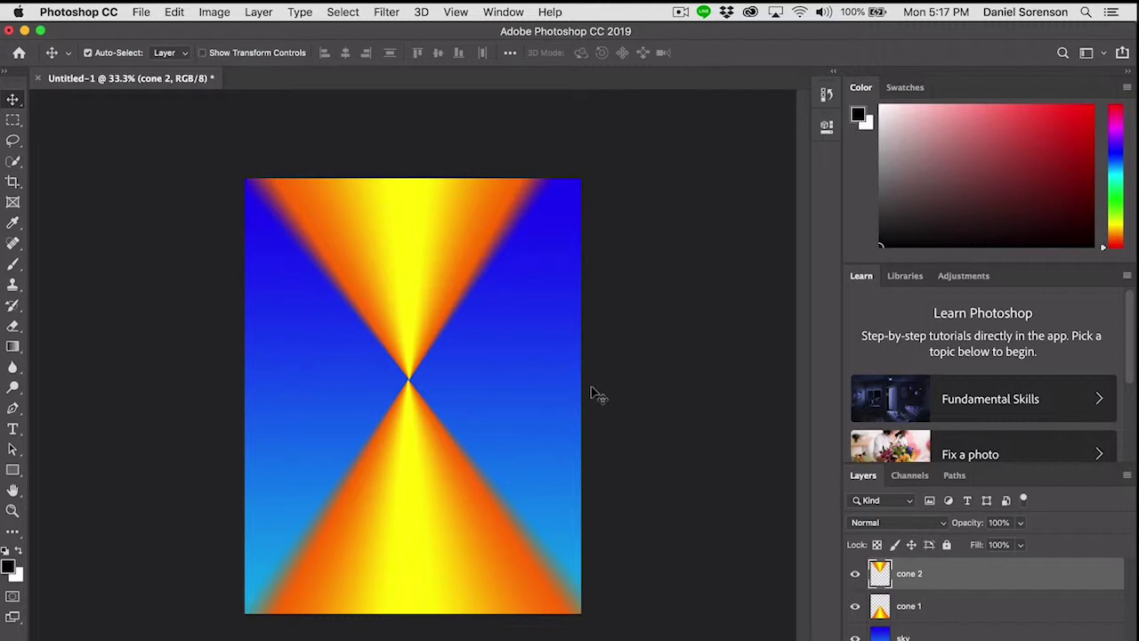
# - Create a new layer named dark sphere above the cone layers
pyautogui.press('super+shift+n')
pyautogui.write('da')
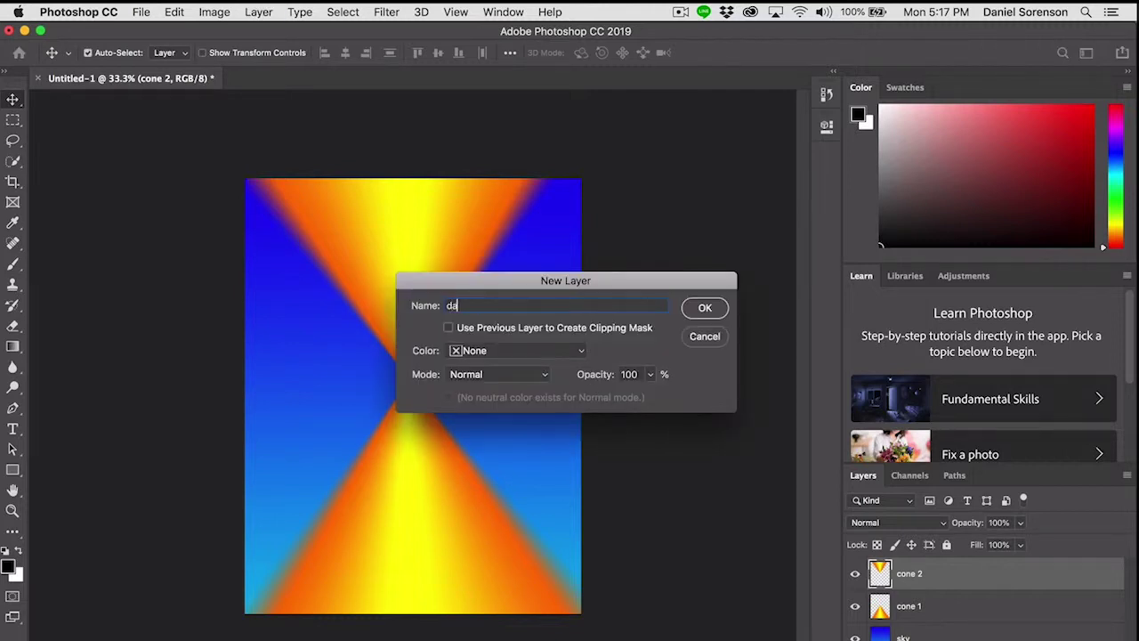
pyautogui.write('rk sphere')
pyautogui.press('Return')
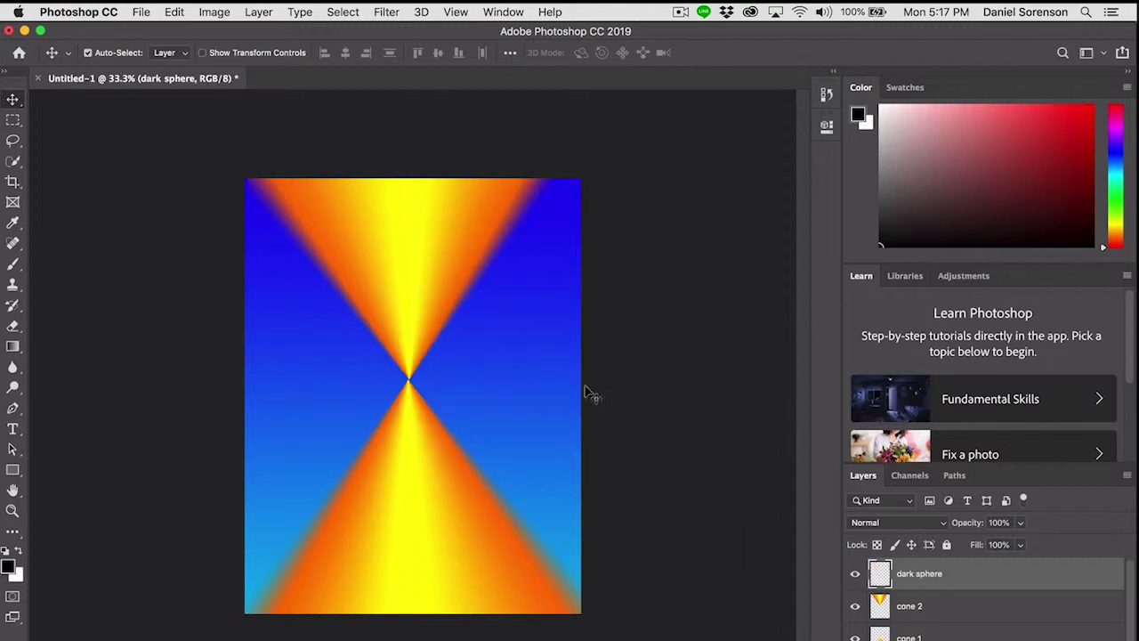
# - Return to the Gradient tool and set the foreground color to dark purple, #350792
pyautogui.click(12, 347)
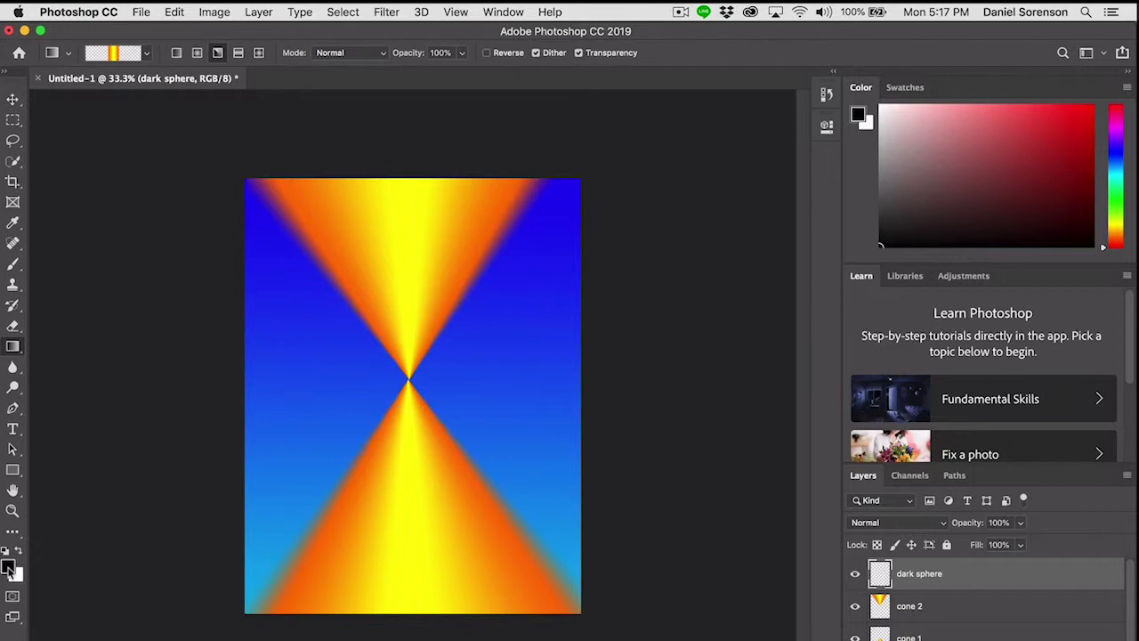
pyautogui.click(8, 567)
pyautogui.moveTo(584, 299); pyautogui.dragTo(557, 318)
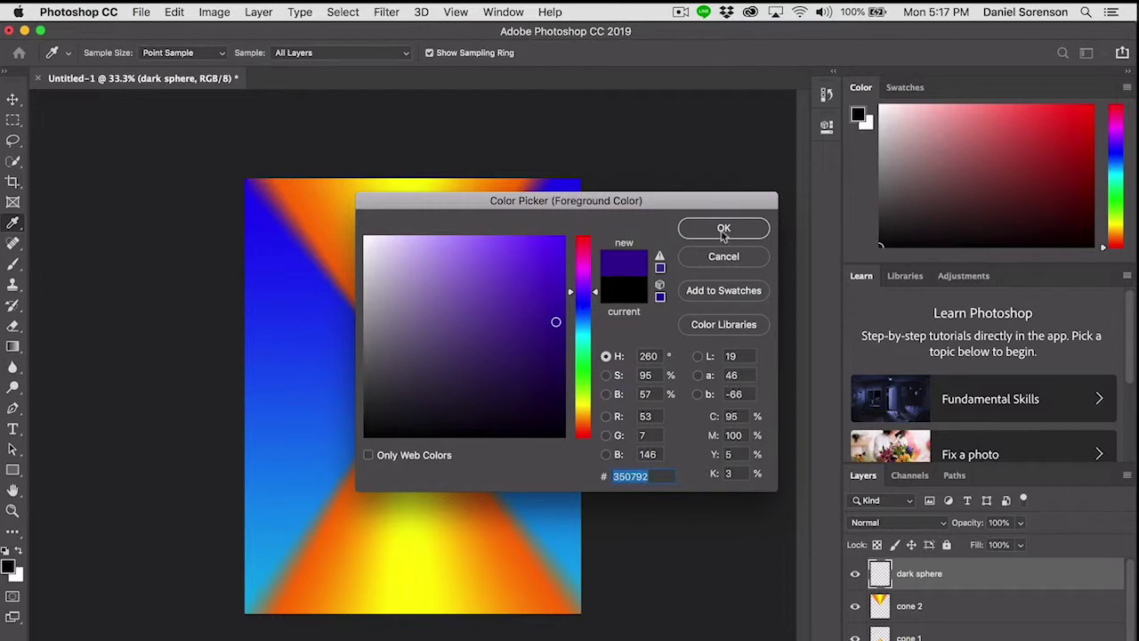
pyautogui.click(723, 229)
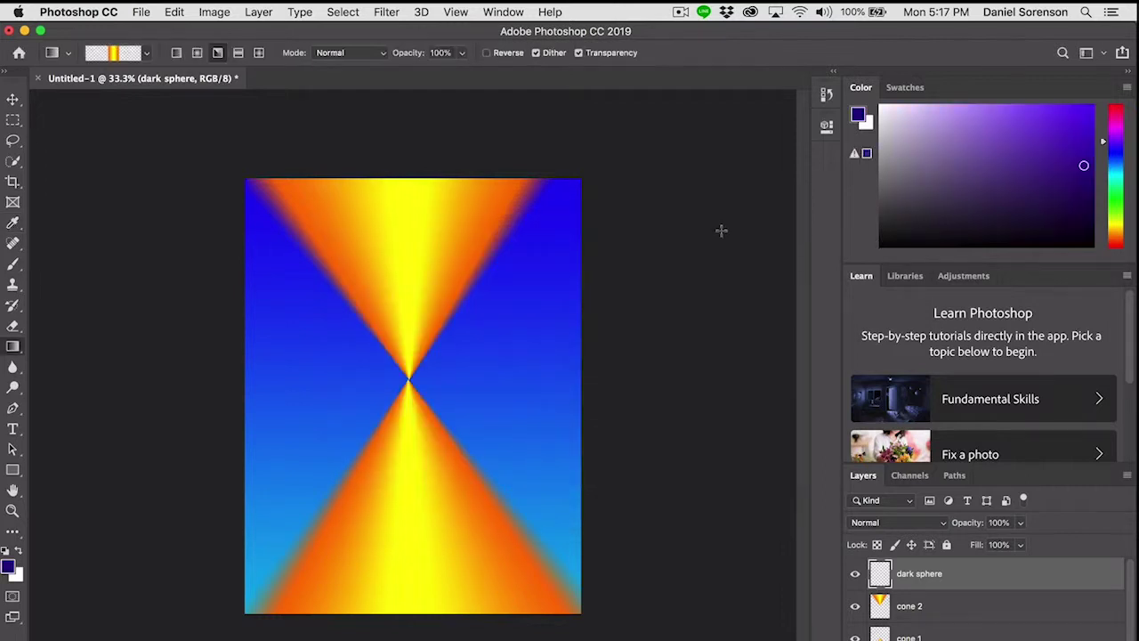
# - Switch to a Radial gradient, choose the Foreground to Transparent preset and open it for editing
pyautogui.click(196, 54)
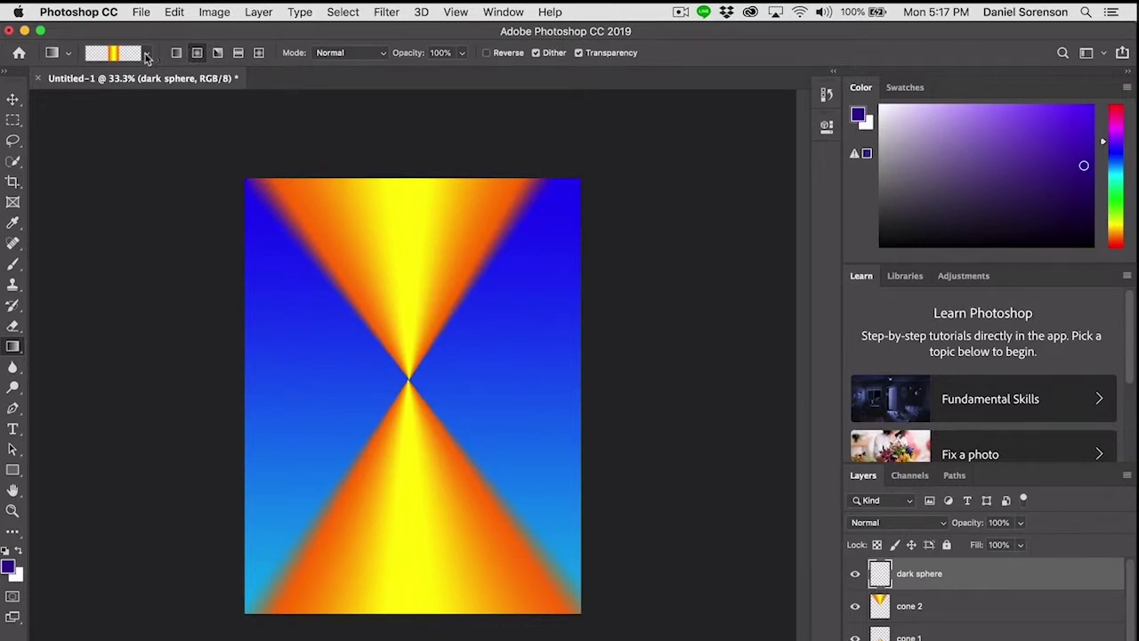
pyautogui.click(147, 53)
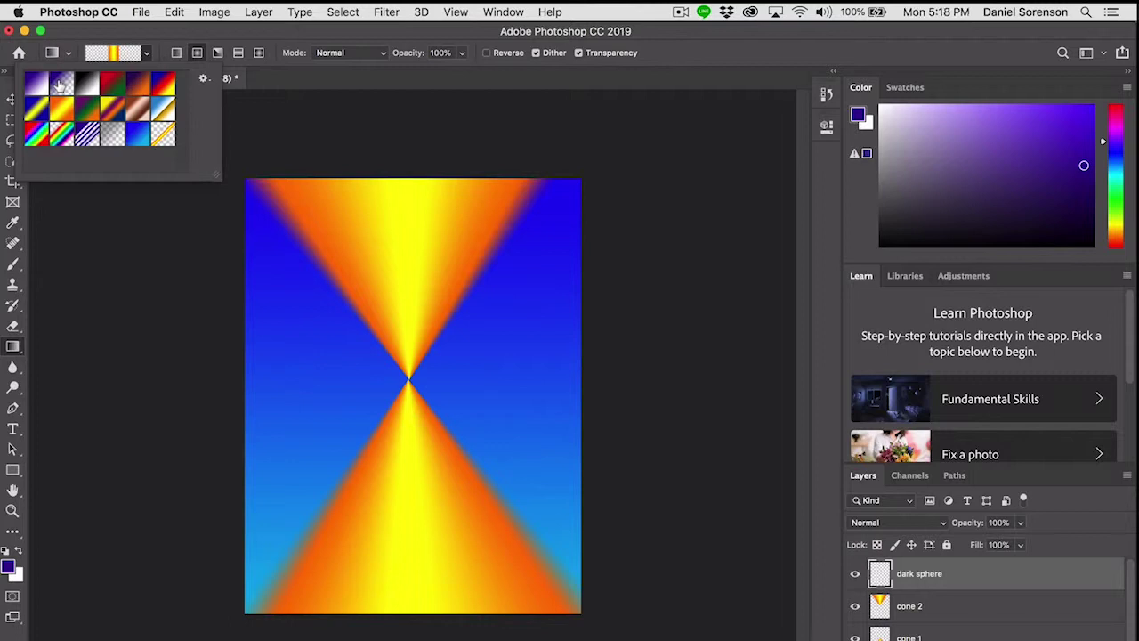
pyautogui.click(59, 85)
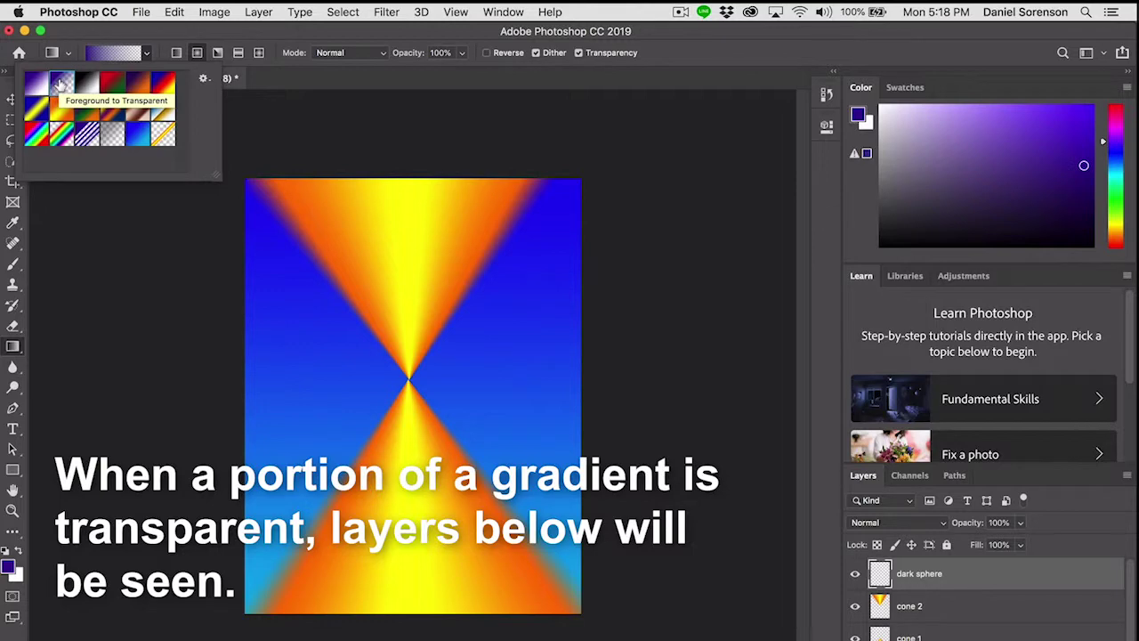
pyautogui.click(109, 56)
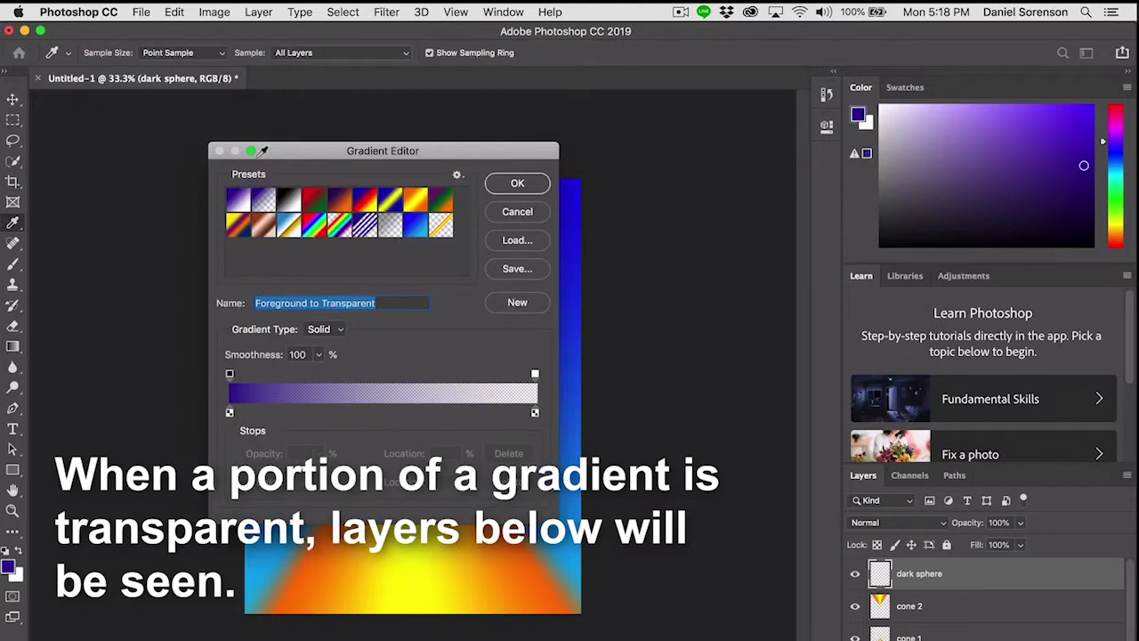
# - Move the 100% opacity stop to 33% and the 0% opacity stop to 54%, save the gradient as a new preset and accept it
pyautogui.click(229, 374)
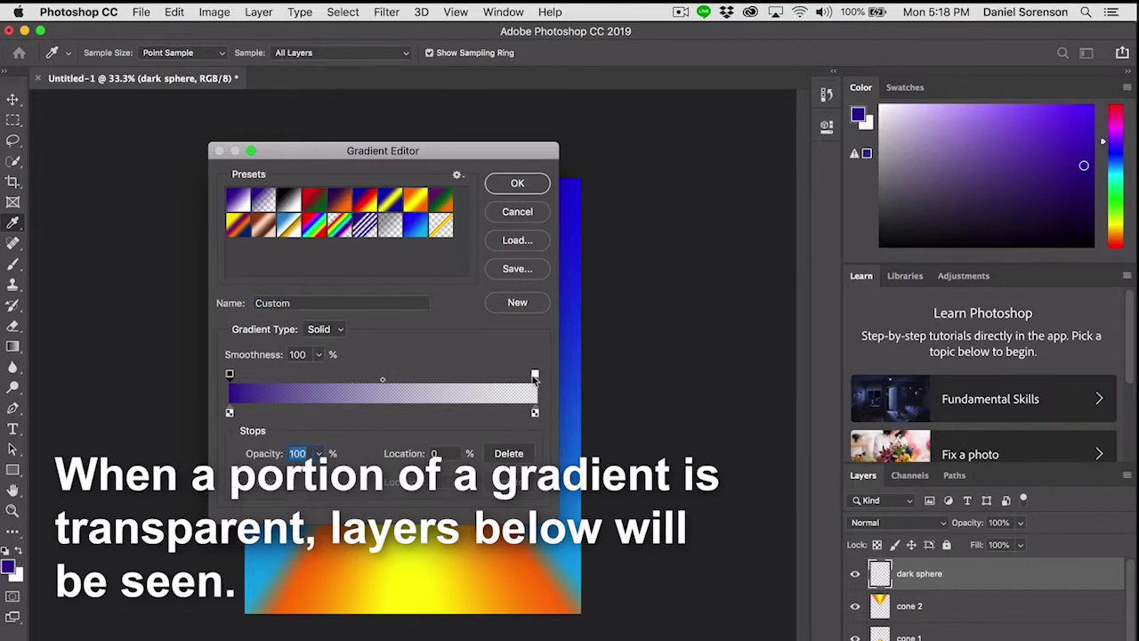
pyautogui.click(534, 375)
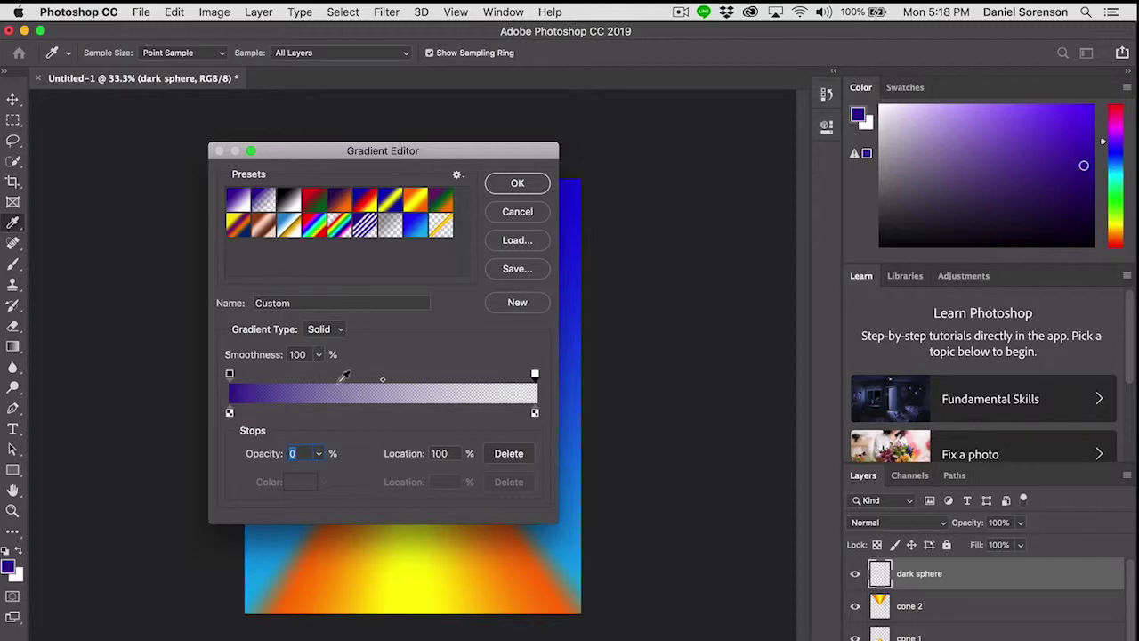
pyautogui.moveTo(232, 377); pyautogui.dragTo(326, 379)
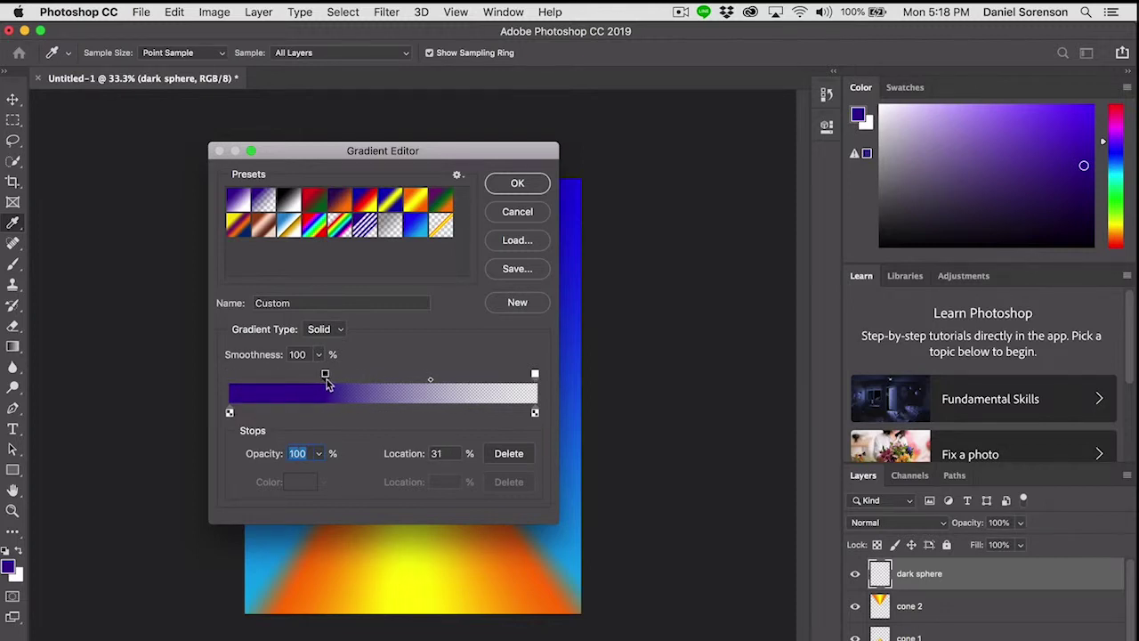
pyautogui.moveTo(535, 374); pyautogui.dragTo(396, 376)
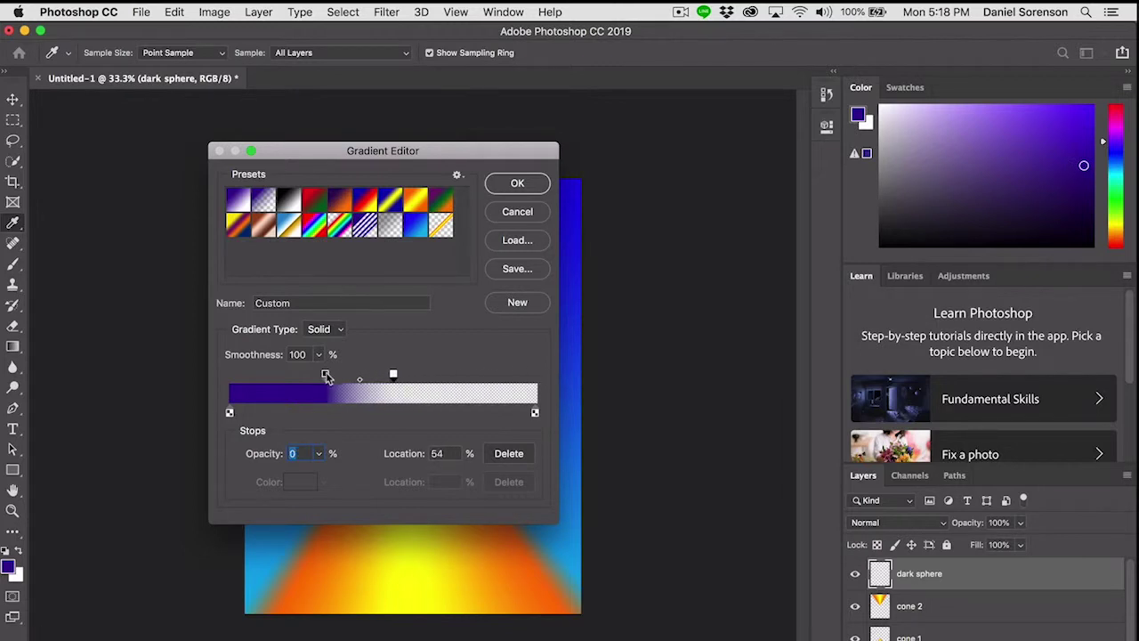
pyautogui.moveTo(325, 375); pyautogui.dragTo(329, 375)
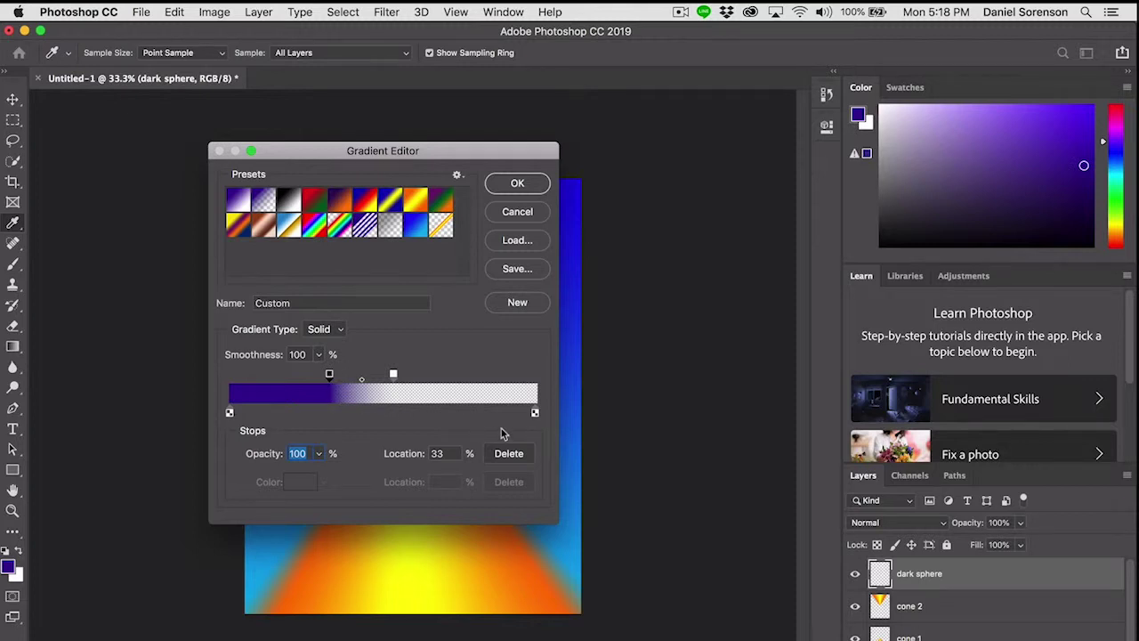
pyautogui.click(516, 304)
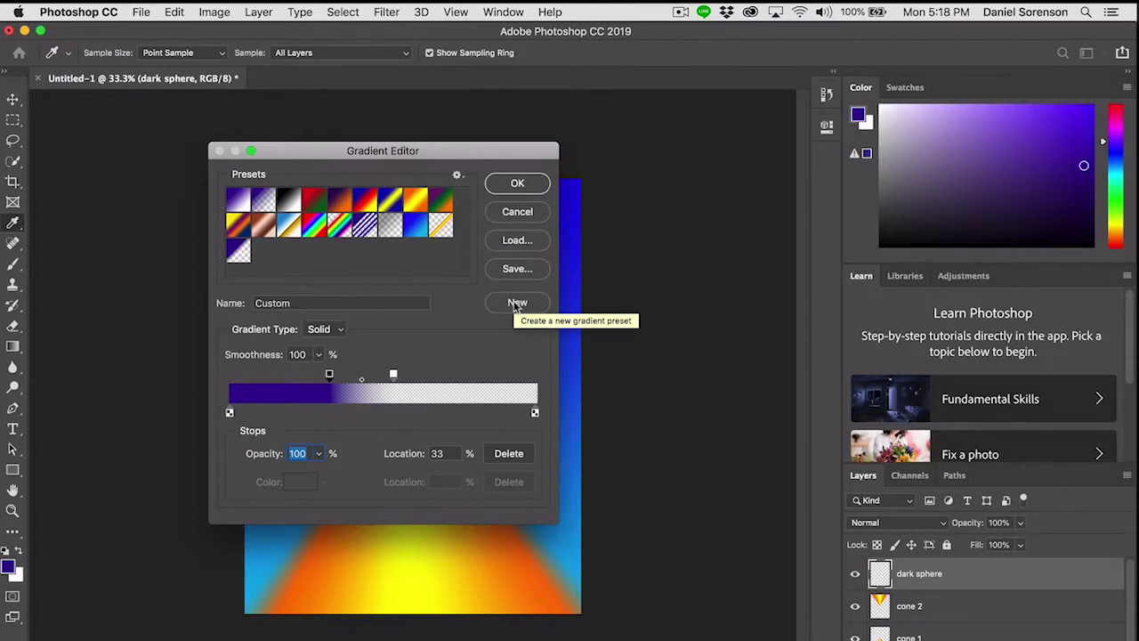
pyautogui.click(517, 184)
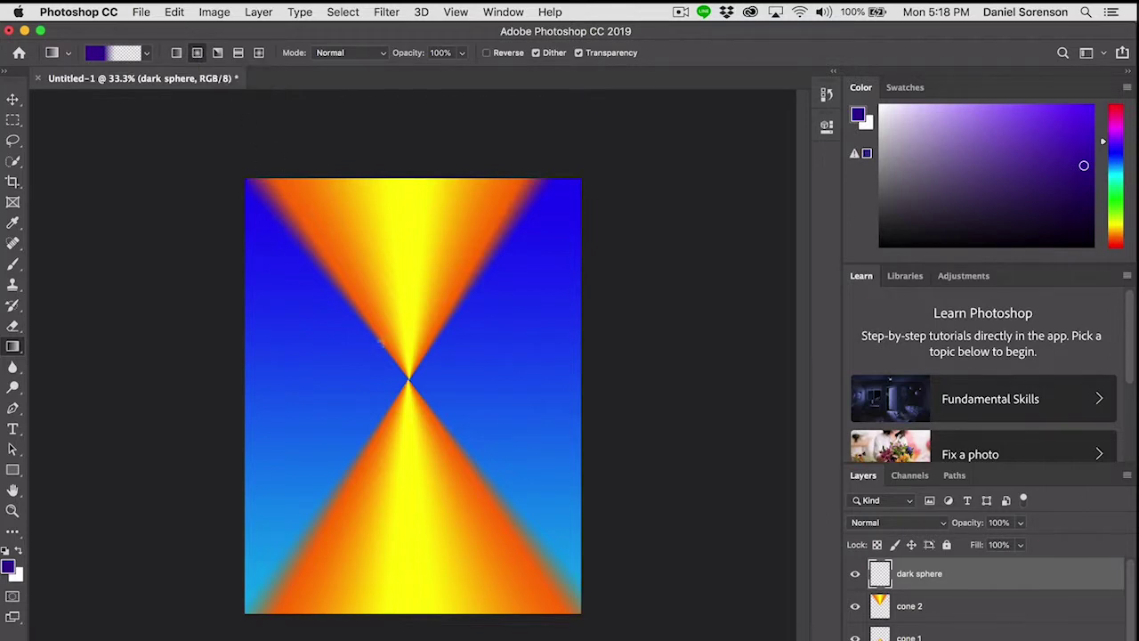
# - Draw a small radial gradient from the cone tips on the dark sphere layer, and redraw it larger to about 60% of the page's width
pyautogui.moveTo(407, 380); pyautogui.dragTo(285, 380)
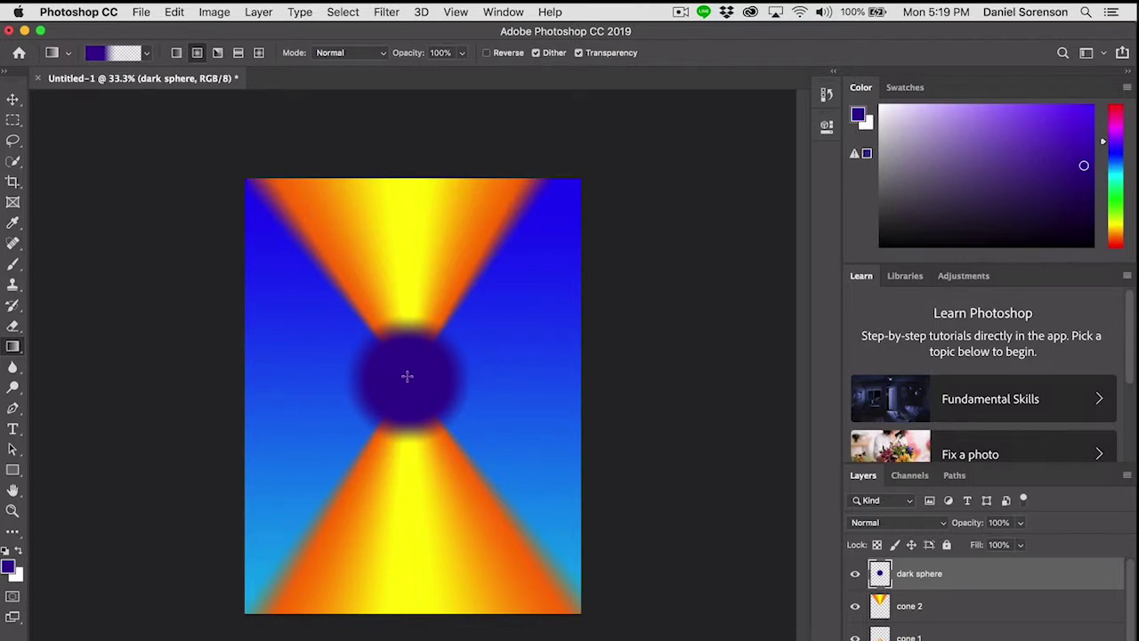
pyautogui.moveTo(406, 375); pyautogui.dragTo(184, 378)
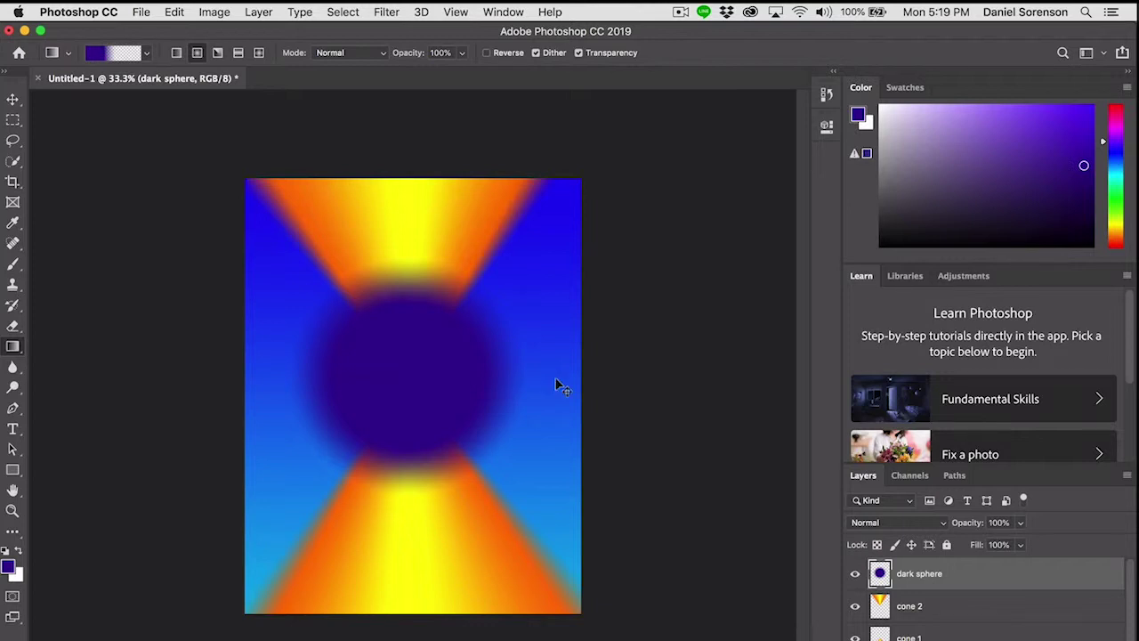
# - Create a new layer named white sphere above the dark sphere
pyautogui.press('super+shift+n')
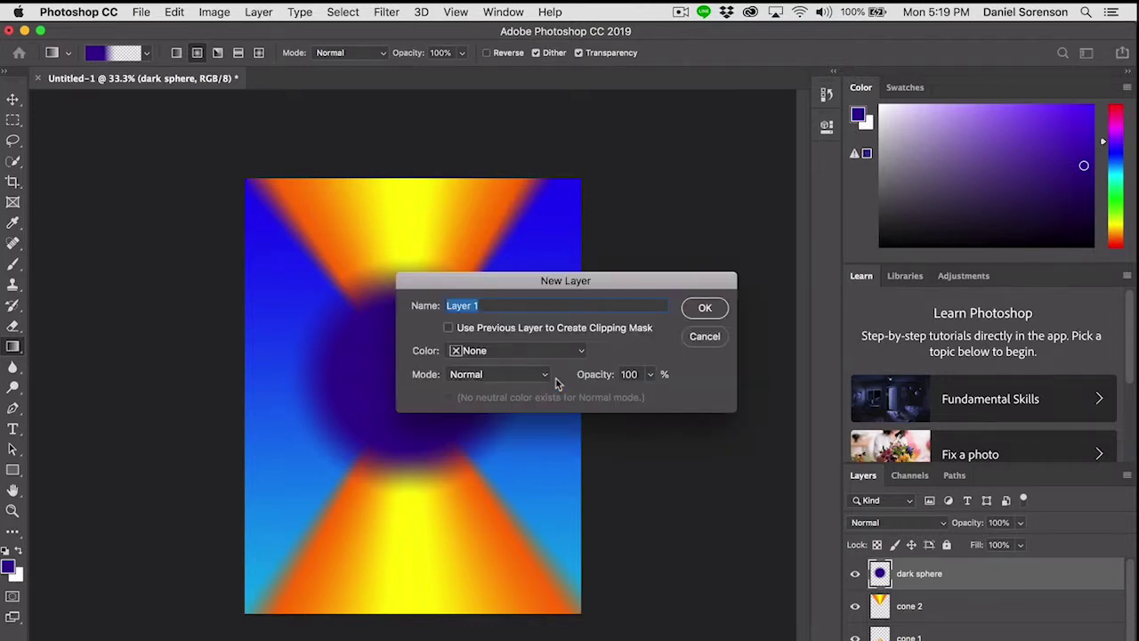
pyautogui.write('white sphere')
pyautogui.press('Return')
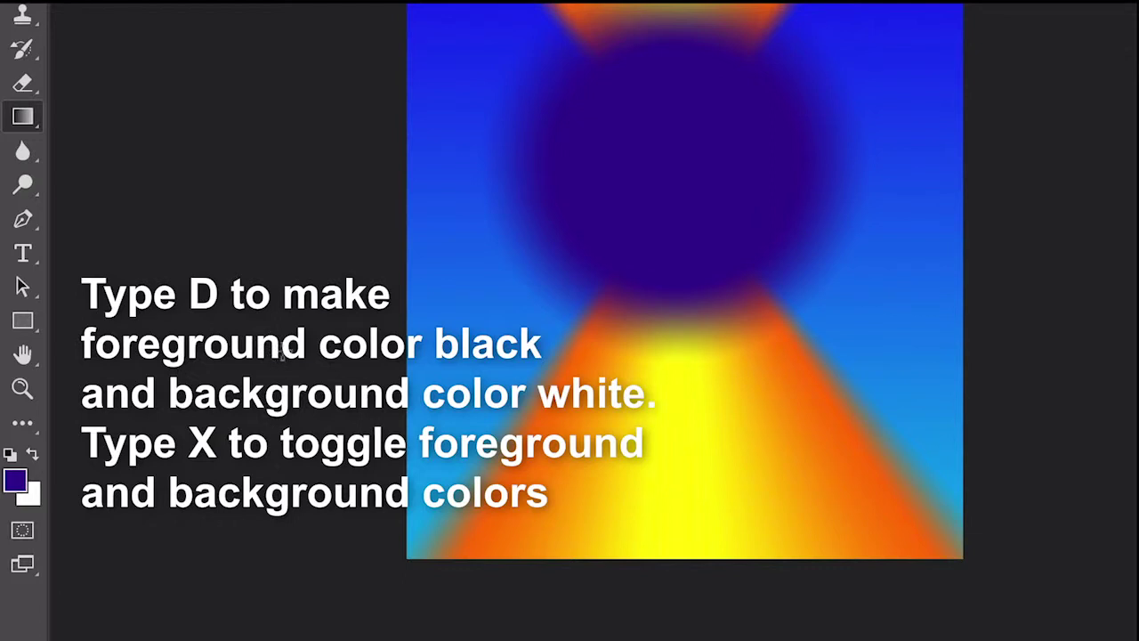
# - Reset the foreground and background colors to their defaults and swap them until white is the foreground color
pyautogui.press('d')
pyautogui.press('x')
pyautogui.press('x')
pyautogui.press('x')
pyautogui.press('x')
pyautogui.press('x')
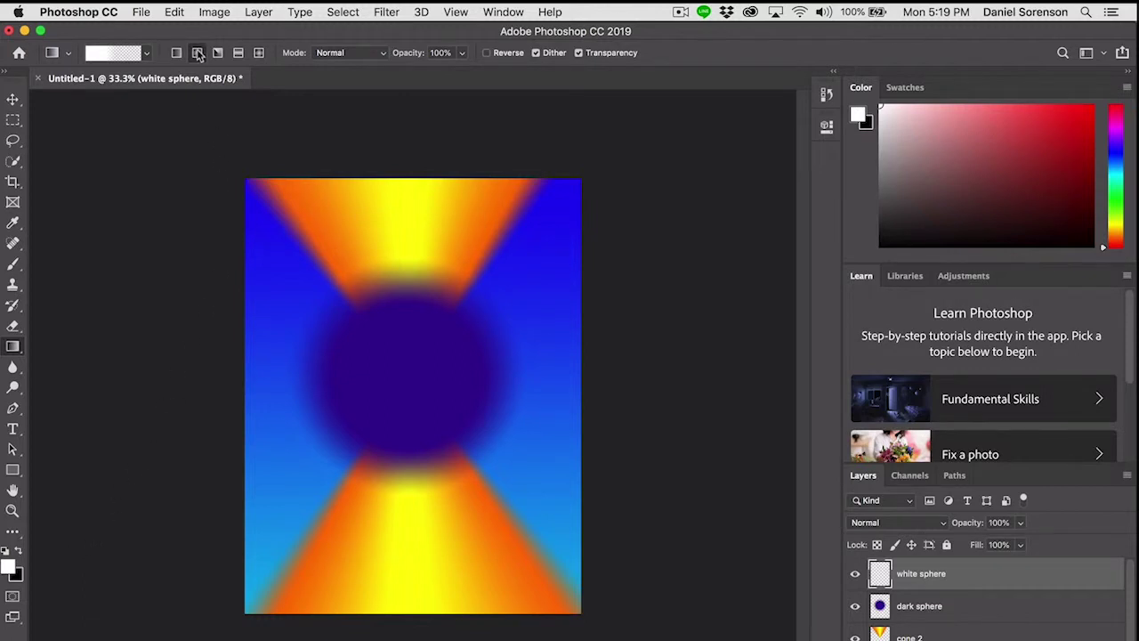
# - Replace the custom gradient with the Foreground to Transparent preset and accept it
pyautogui.click(128, 55)
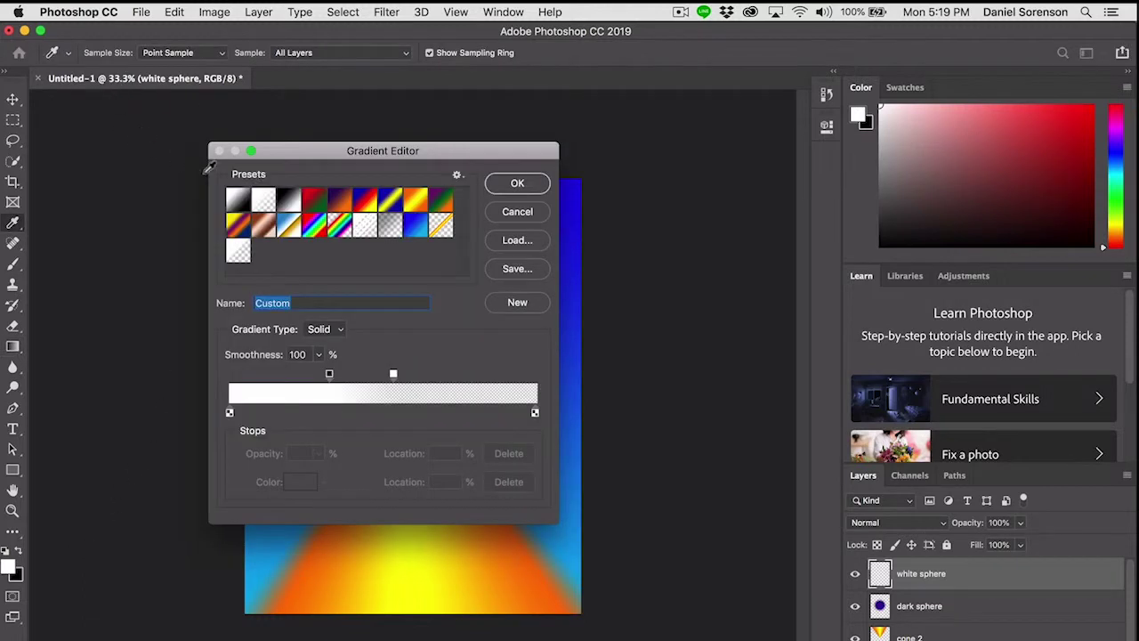
pyautogui.click(264, 201)
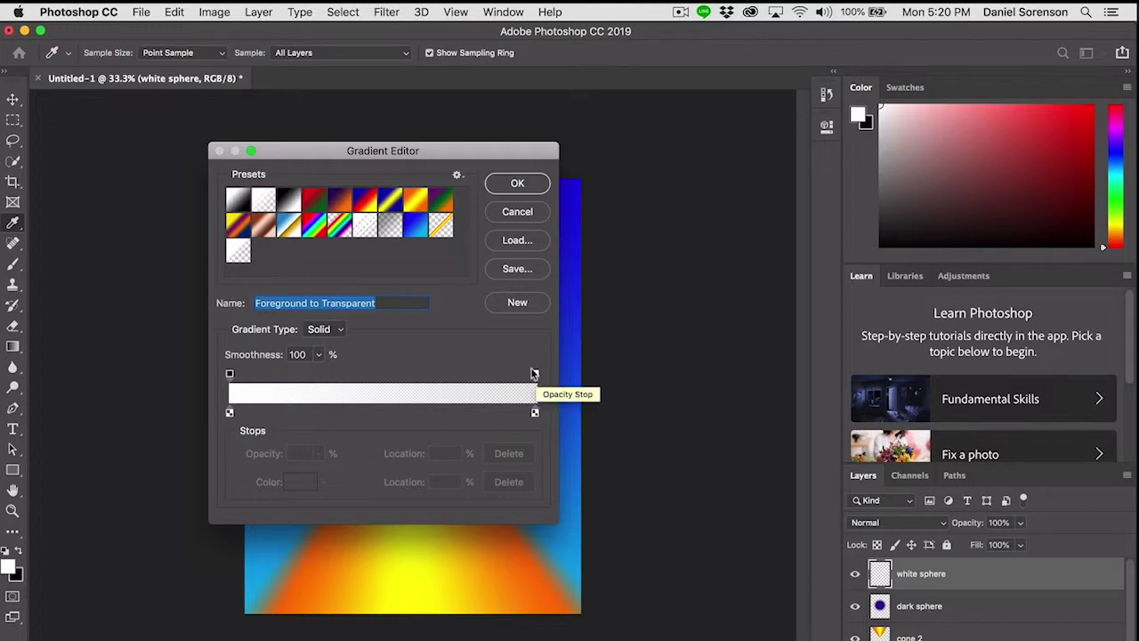
pyautogui.click(517, 184)
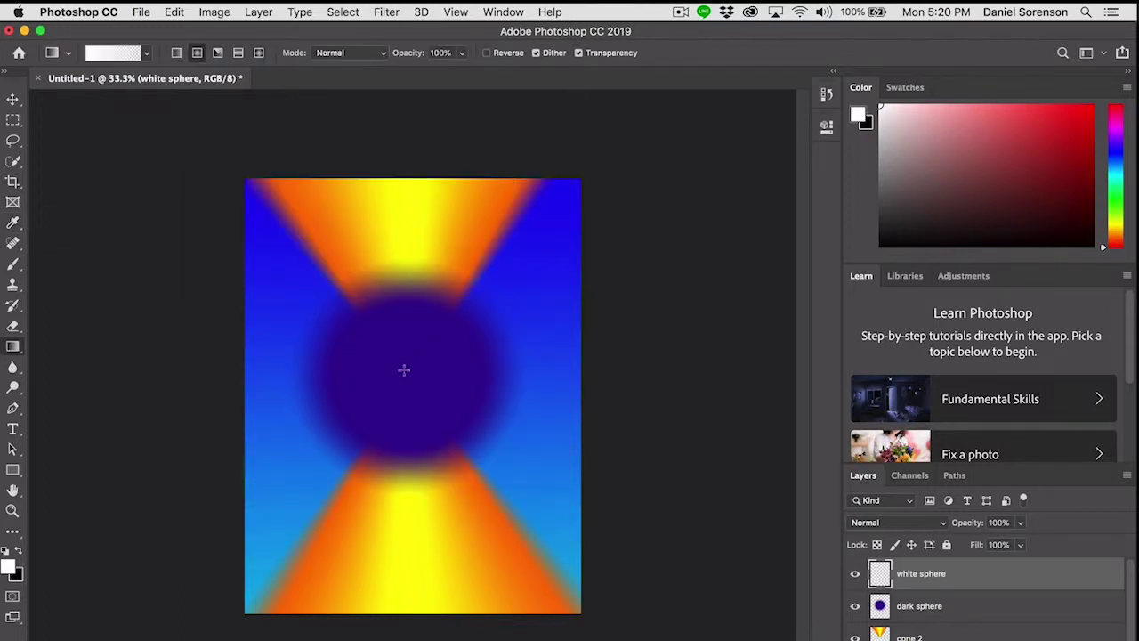
# - Try a white radial gradient reaching past the dark sphere, undo it, and redraw it from the sphere's centre to its outer edge
pyautogui.moveTo(403, 371); pyautogui.dragTo(231, 377)
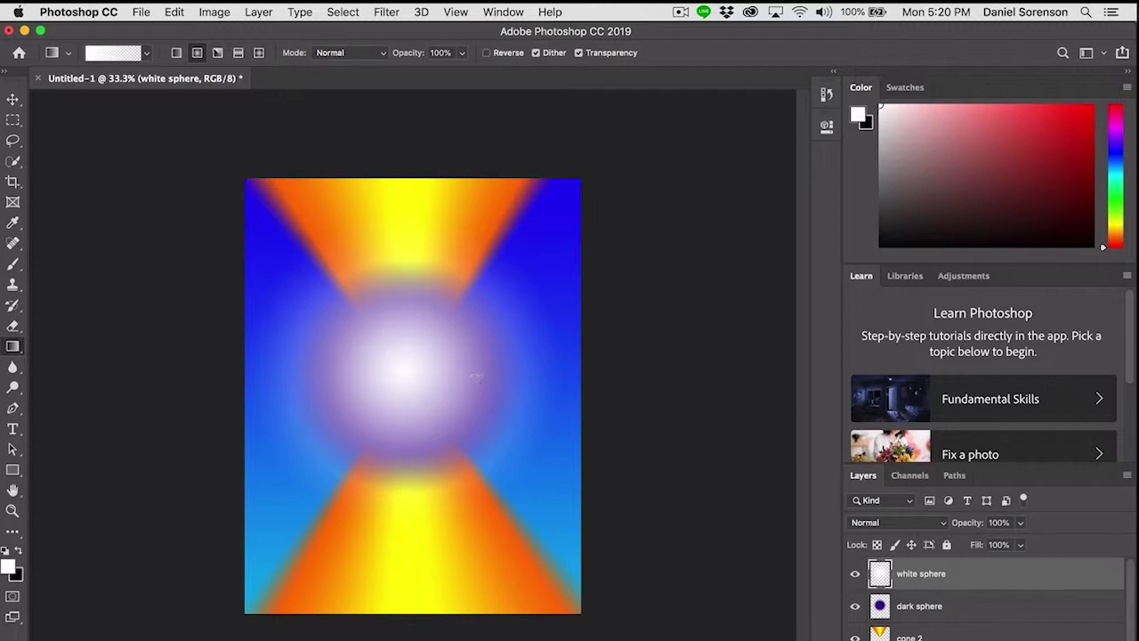
pyautogui.press('super+z')
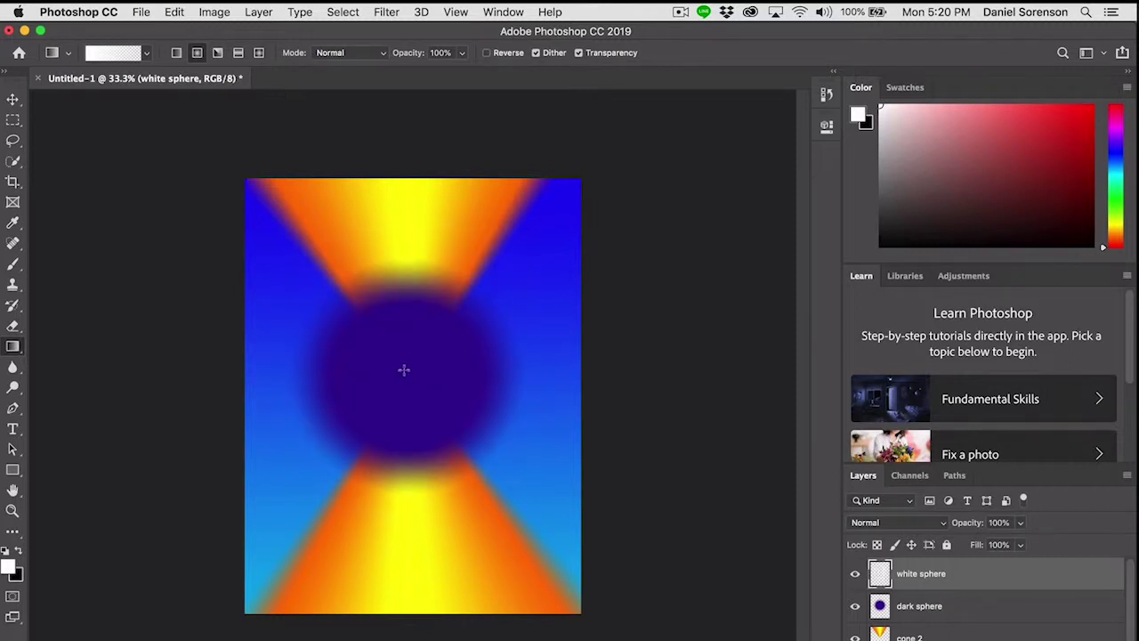
pyautogui.moveTo(404, 370); pyautogui.dragTo(301, 375)
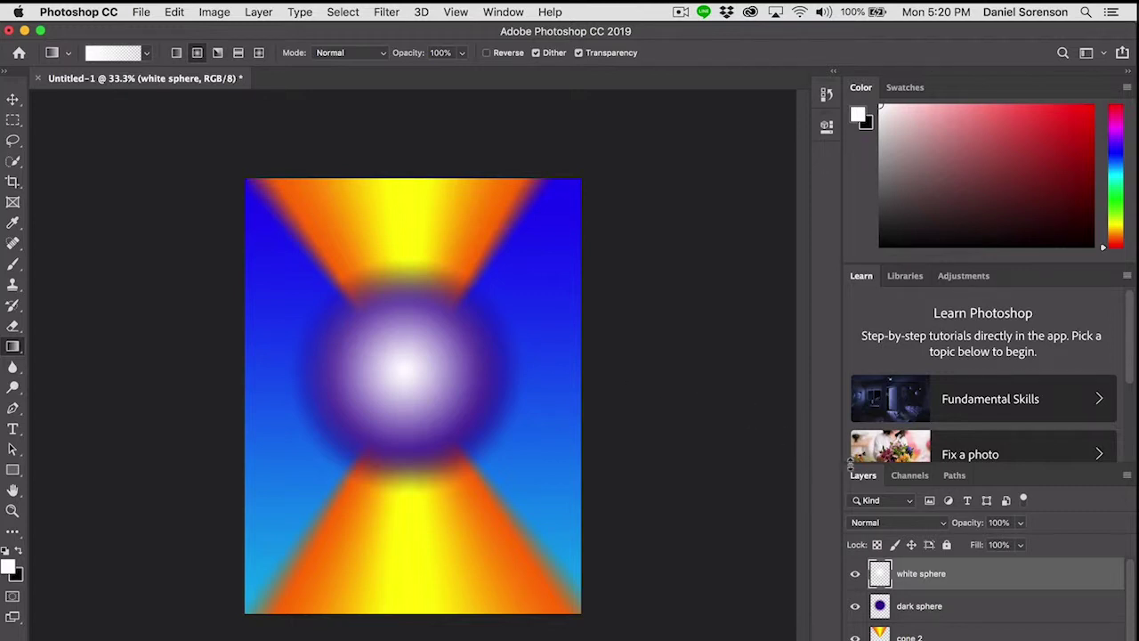
# - Detach and lengthen the Layers panel to show every layer, and move the cone 2 and cone 1 layers between white sphere and dark sphere
pyautogui.moveTo(863, 475); pyautogui.dragTo(645, 150)
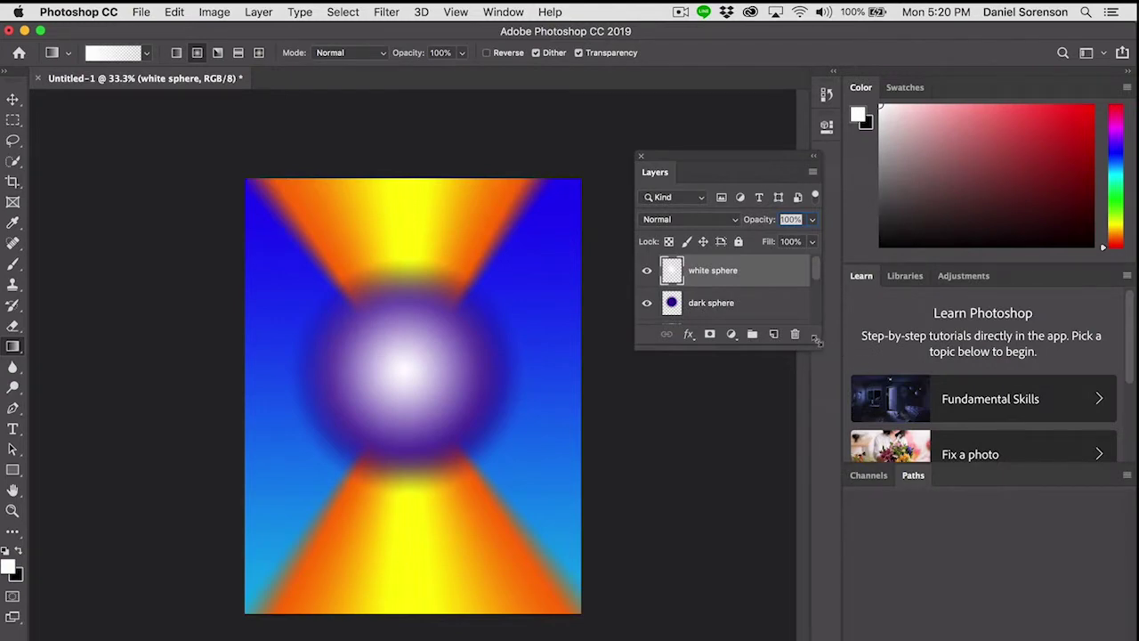
pyautogui.moveTo(815, 341); pyautogui.dragTo(814, 556)
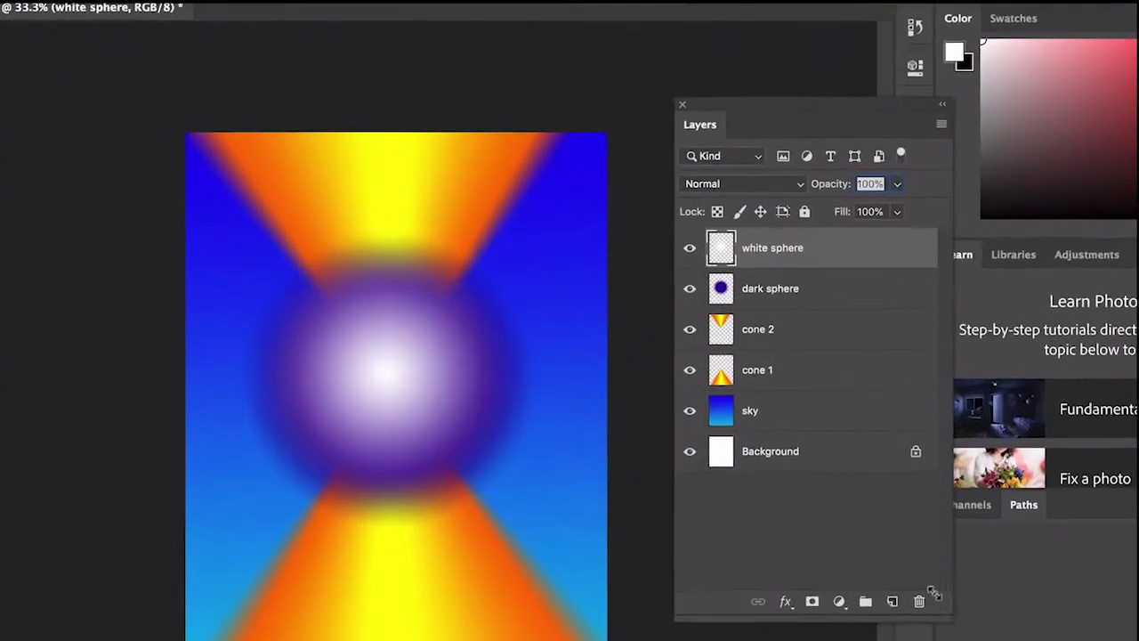
pyautogui.moveTo(816, 326); pyautogui.dragTo(812, 263)
pyautogui.moveTo(806, 371); pyautogui.dragTo(804, 315)
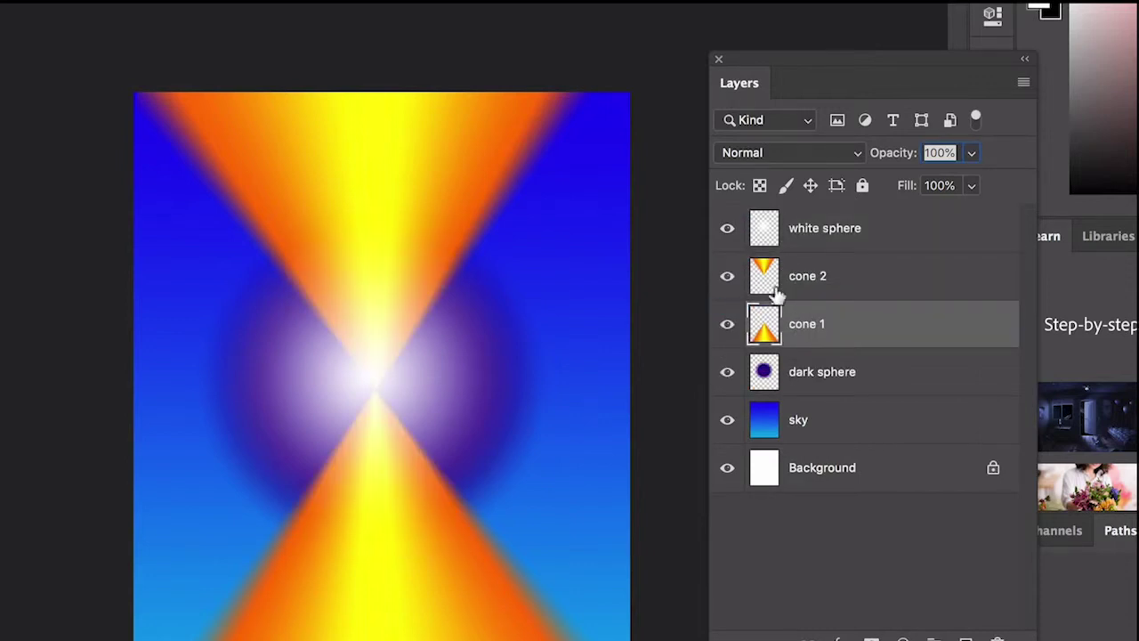
# - Try the white sphere layer directly below both cones, return it to the top of the stack, and duplicate it
pyautogui.click(763, 235)
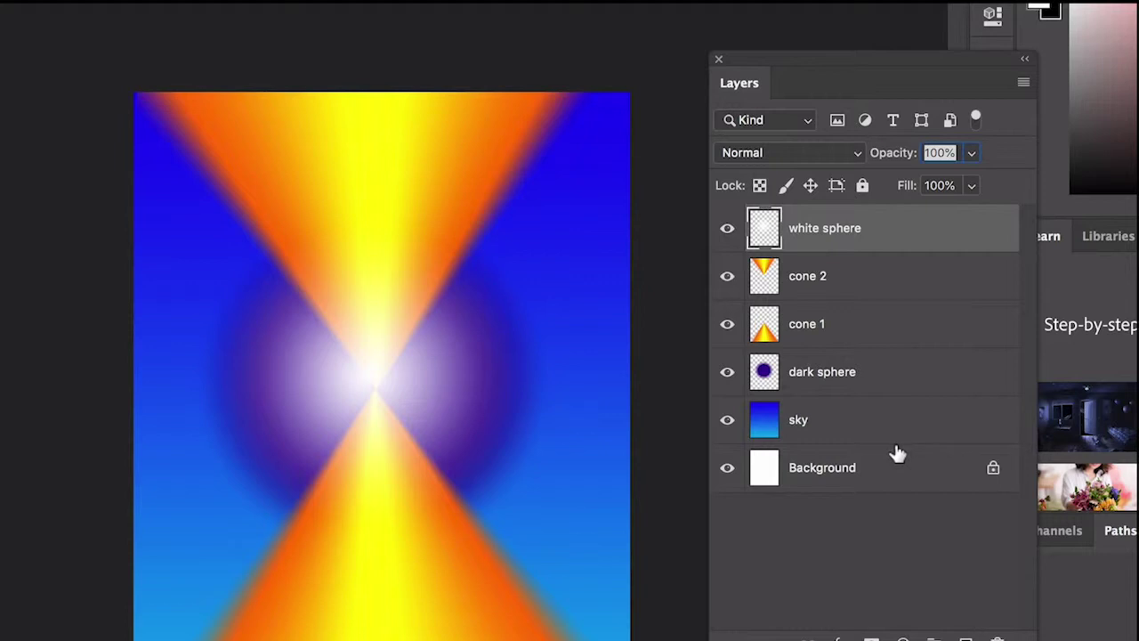
pyautogui.moveTo(765, 235); pyautogui.dragTo(764, 358)
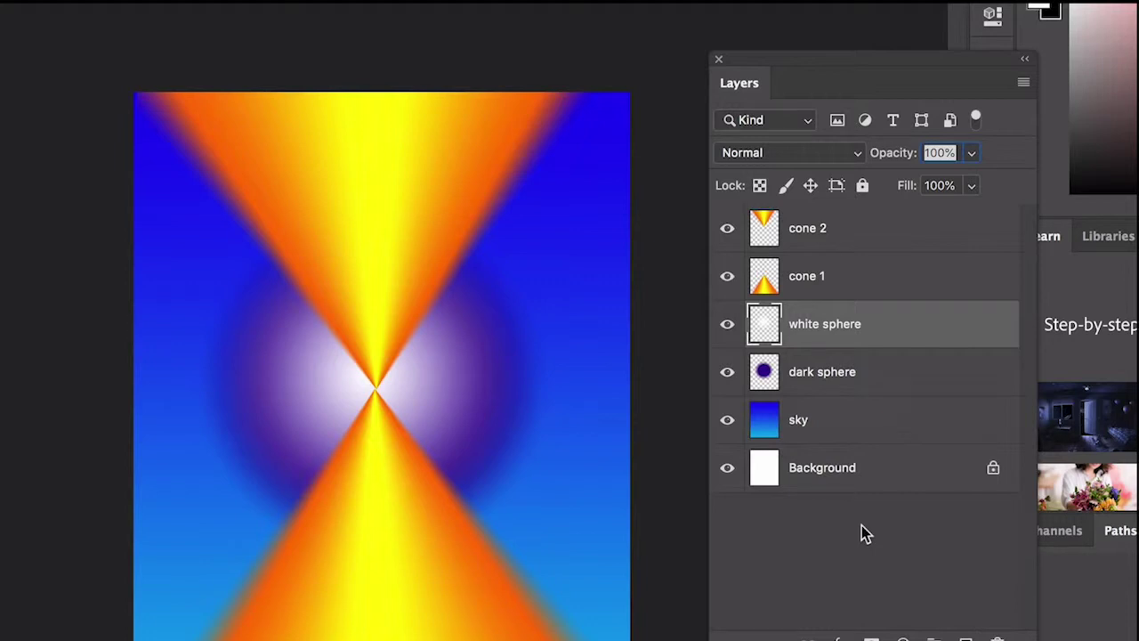
pyautogui.moveTo(764, 322); pyautogui.dragTo(762, 214)
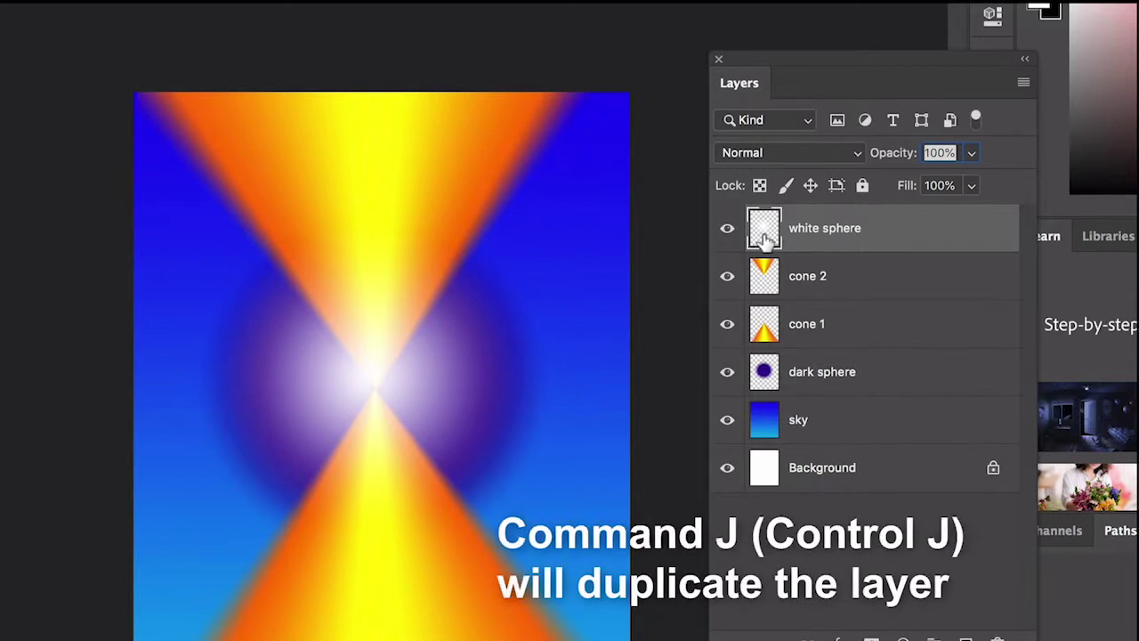
pyautogui.press('super+j')
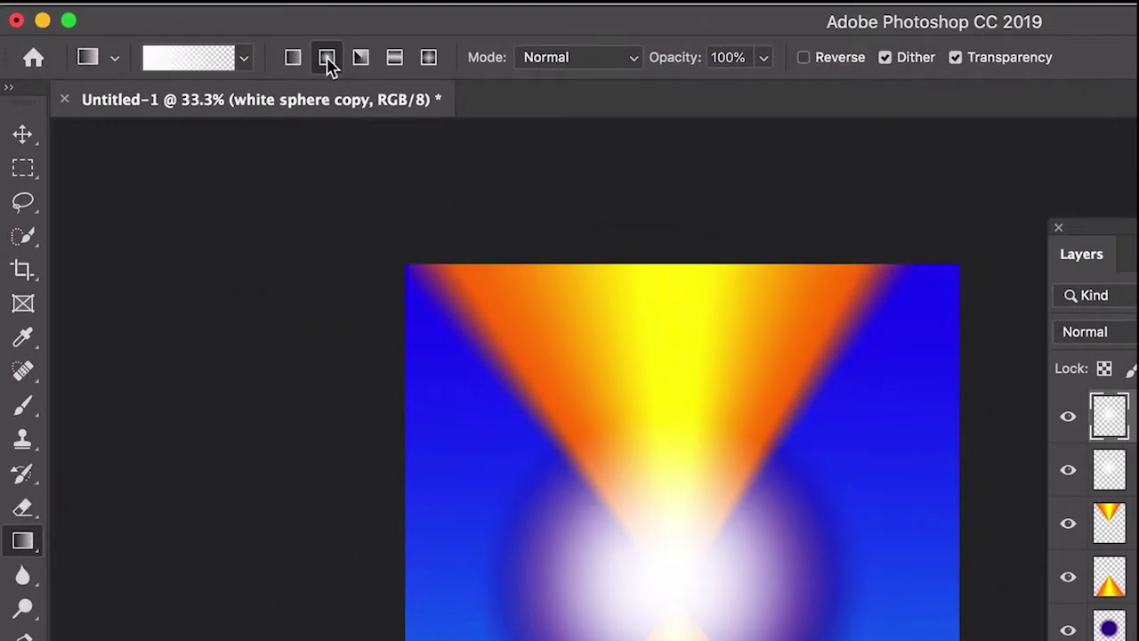
# - Load the Yellow, Violet, Orange, Blue preset for editing and move its orange stop to about the middle of the gradient ramp
pyautogui.click(204, 63)
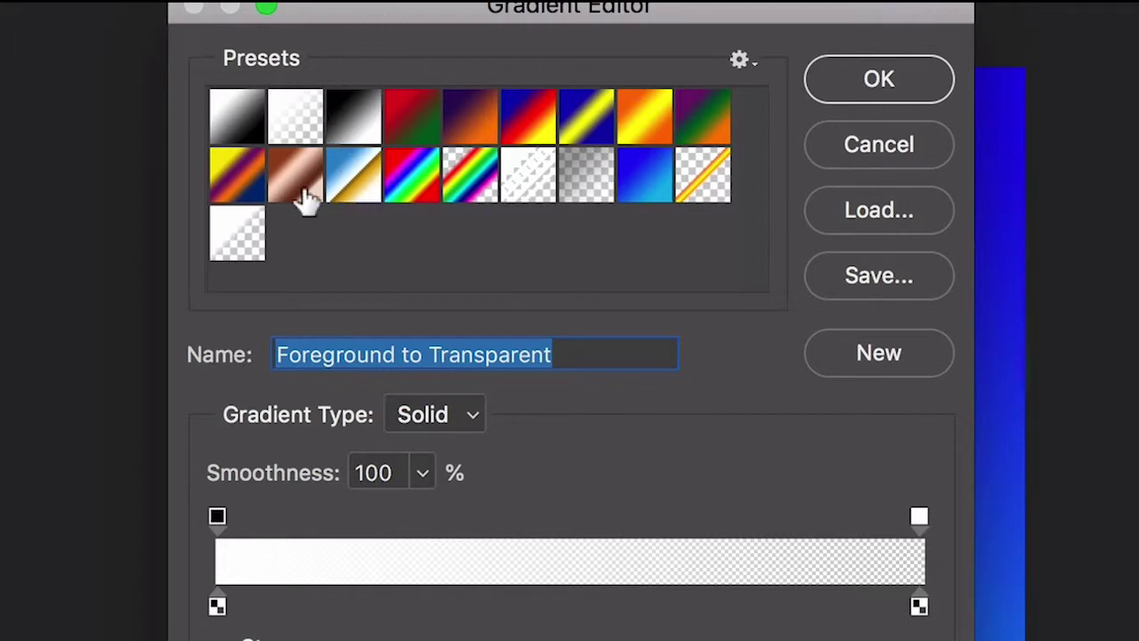
pyautogui.click(227, 183)
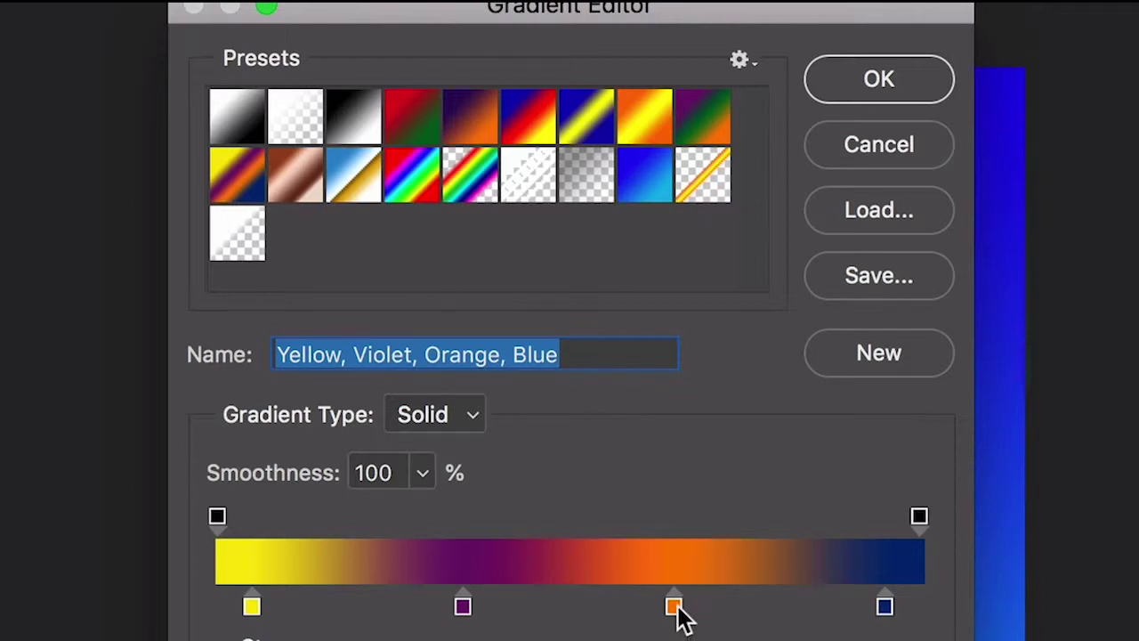
pyautogui.moveTo(677, 609); pyautogui.dragTo(583, 606)
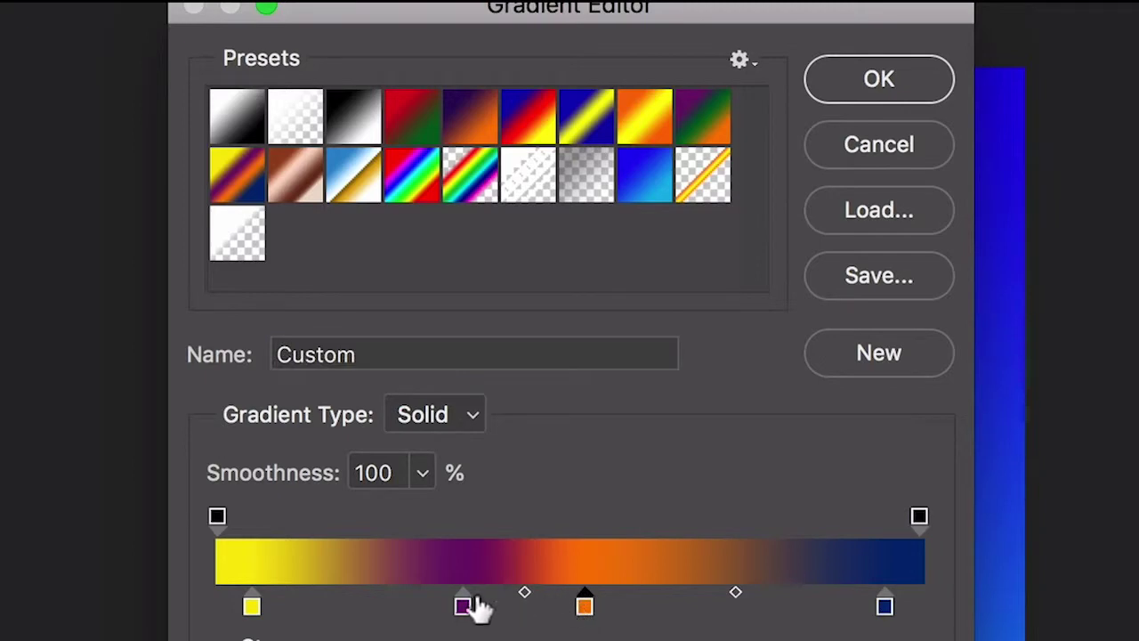
# - Make the ramp roughly symmetrical around orange by adding a second purple, yellow and blue stop and pulling the original outer yellow and blue stops inward
pyautogui.moveTo(463, 613); pyautogui.dragTo(458, 612)
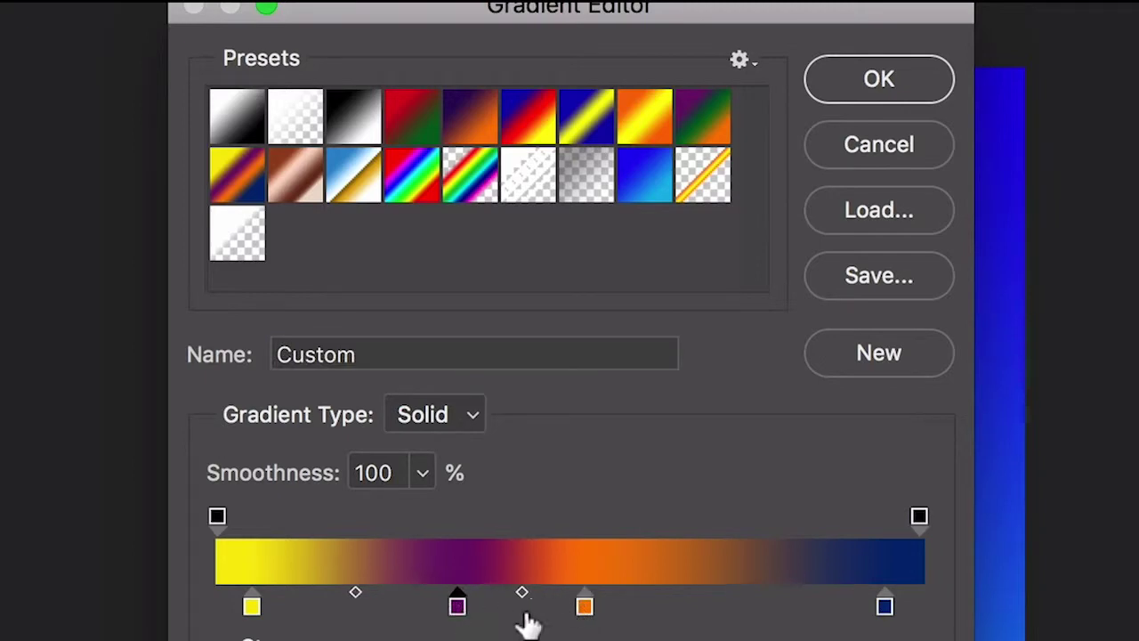
pyautogui.click(664, 609)
pyautogui.click(252, 609)
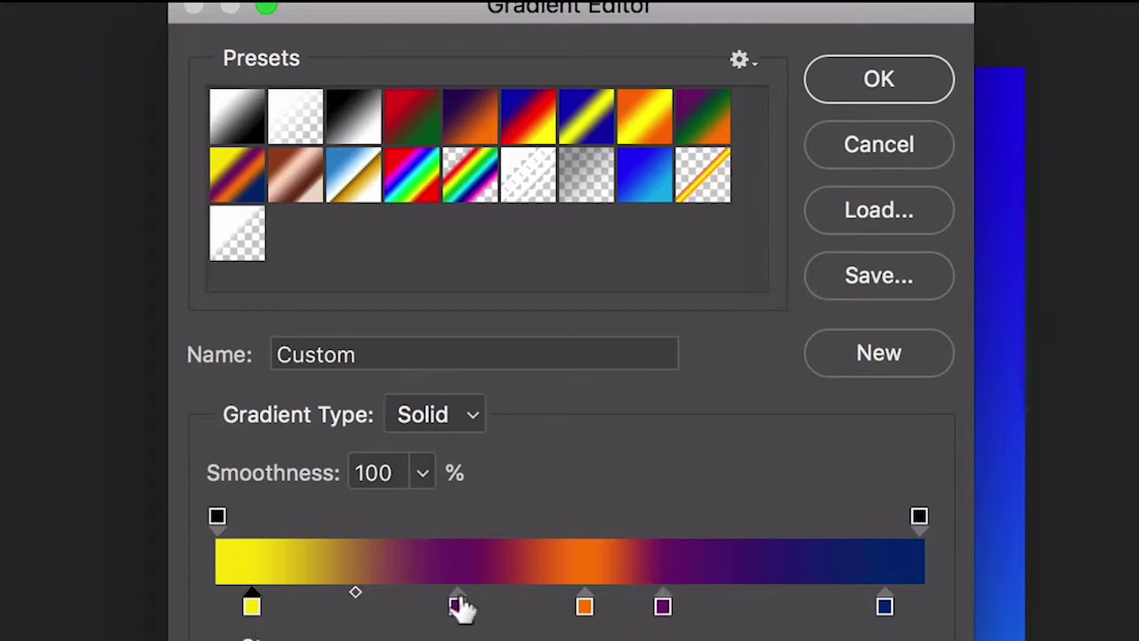
pyautogui.click(742, 607)
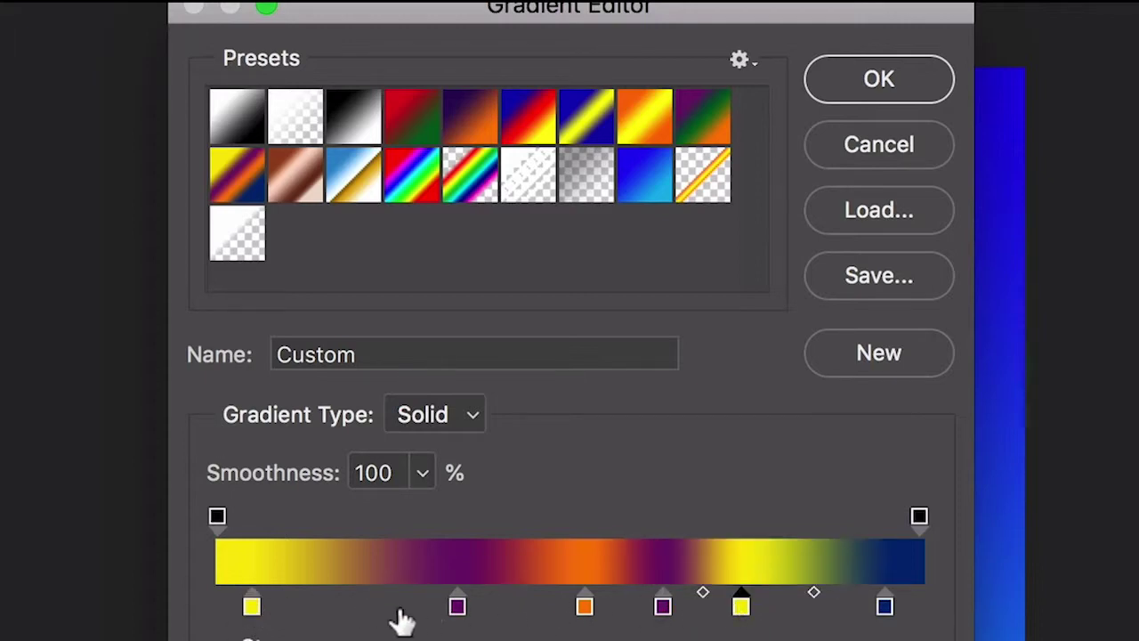
pyautogui.moveTo(255, 607); pyautogui.dragTo(389, 605)
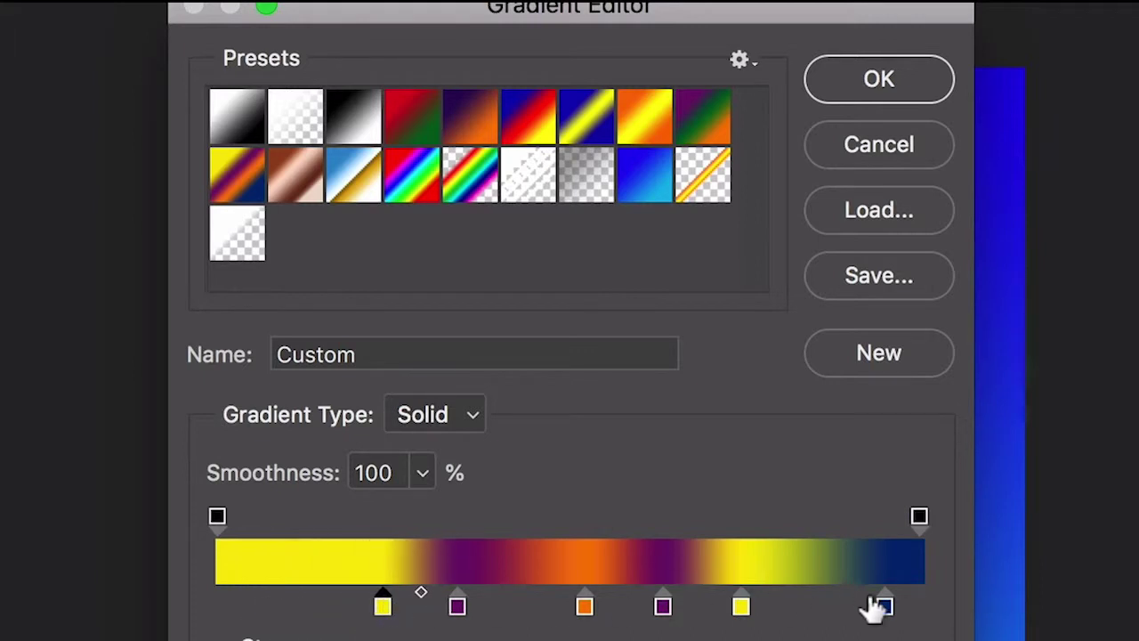
pyautogui.moveTo(884, 609); pyautogui.dragTo(787, 618)
pyautogui.click(331, 604)
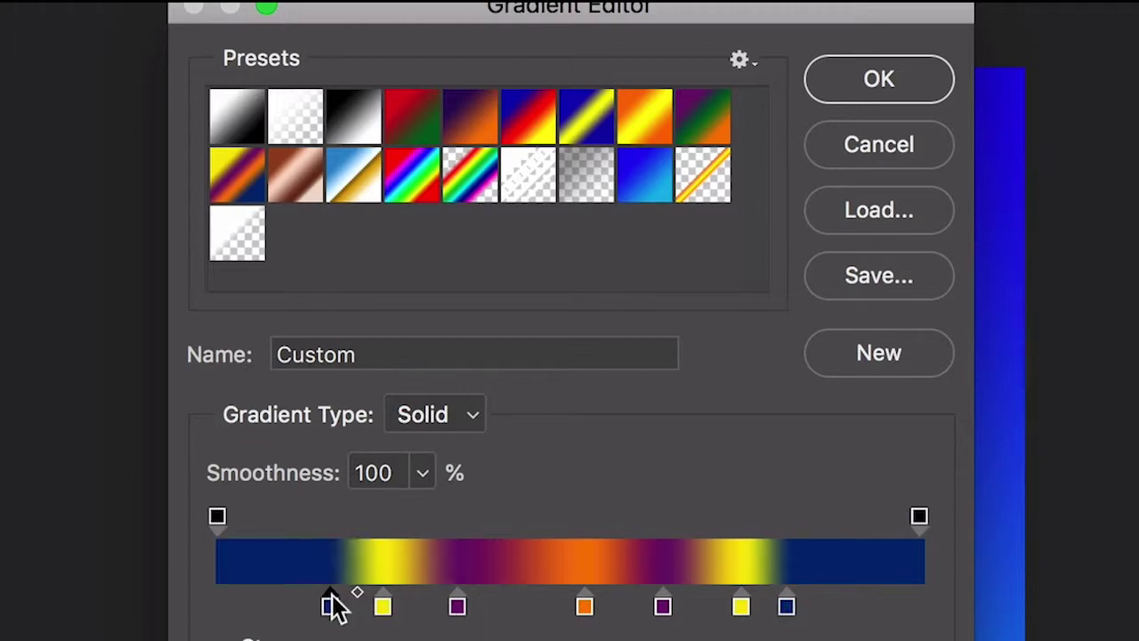
# - Move both opaque opacity stops inward to the outer blue stops and add 0% opacity stops just outside them at 85% and 15%
pyautogui.moveTo(218, 518); pyautogui.dragTo(322, 523)
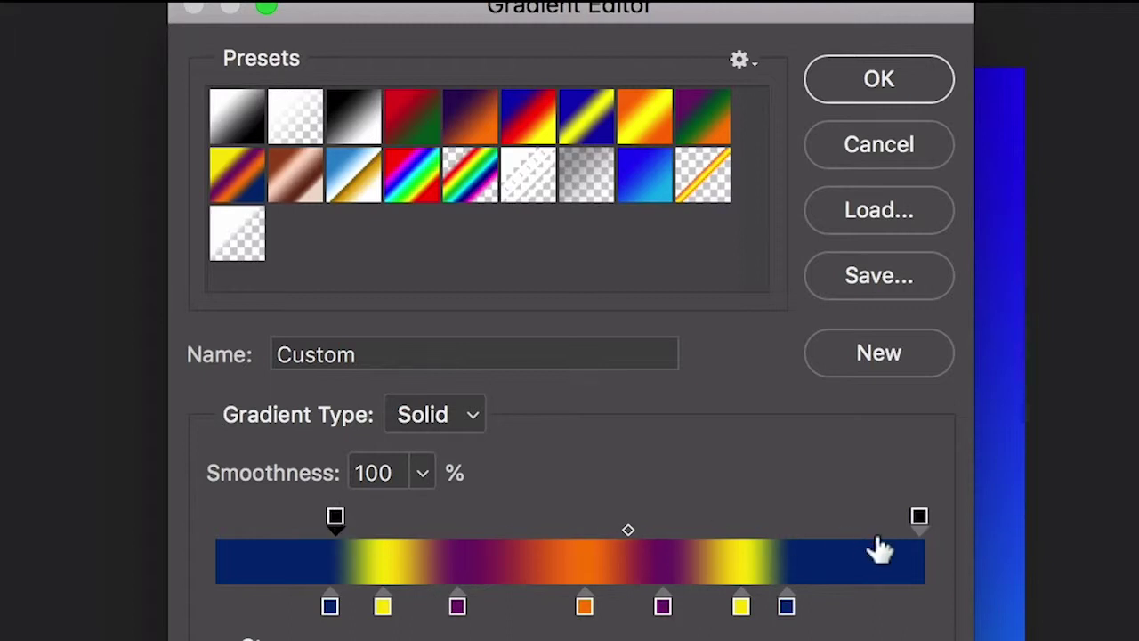
pyautogui.moveTo(920, 526); pyautogui.dragTo(799, 532)
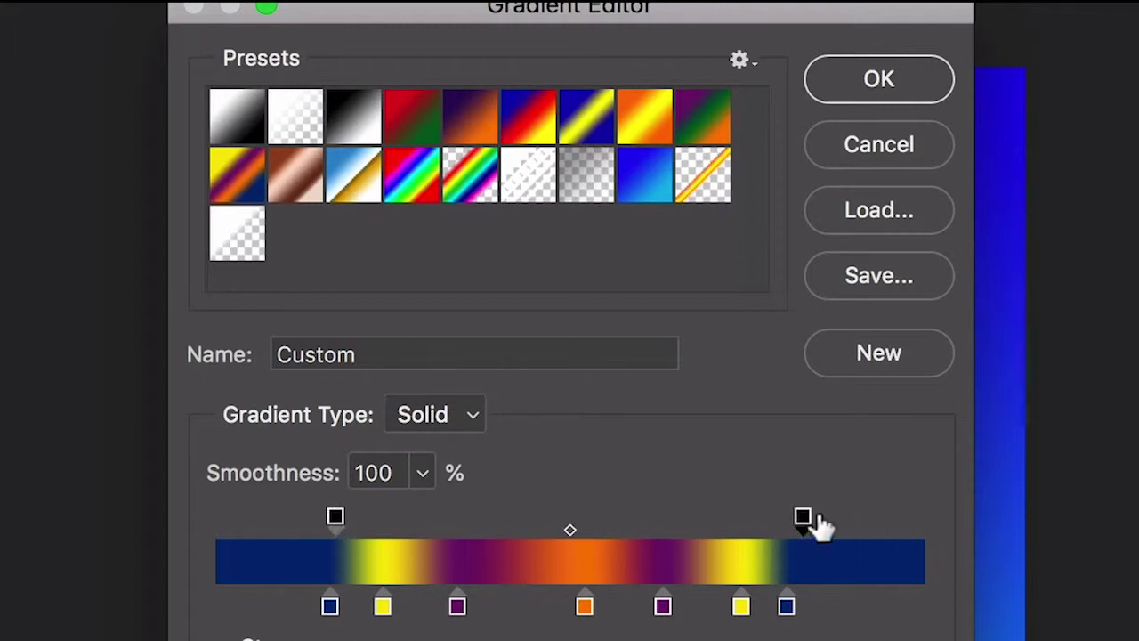
pyautogui.click(820, 527)
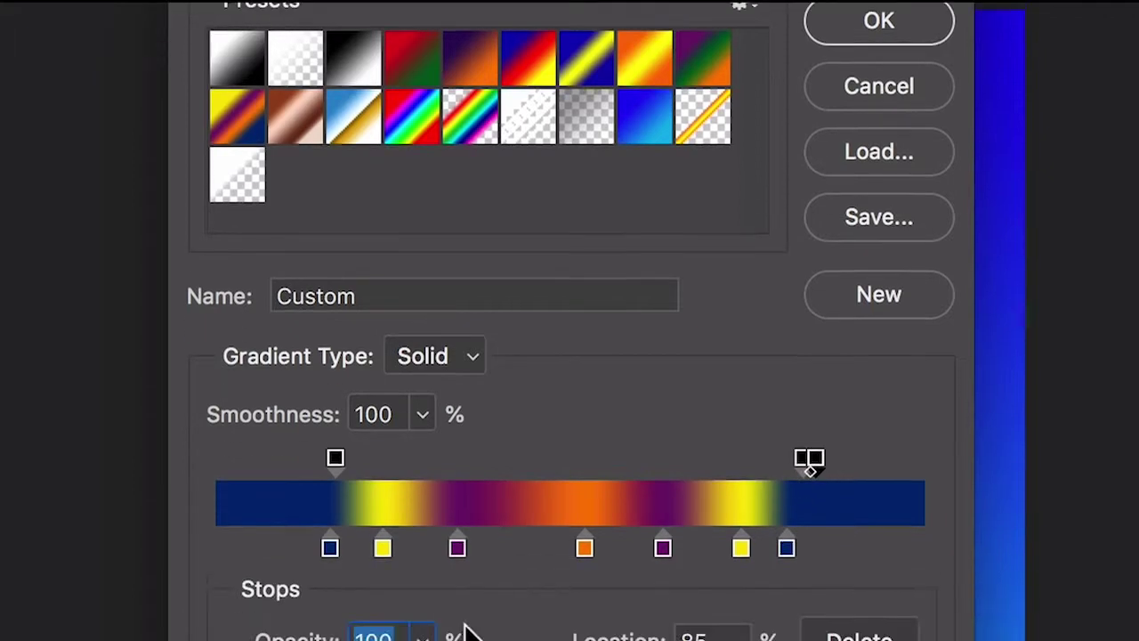
pyautogui.write('0')
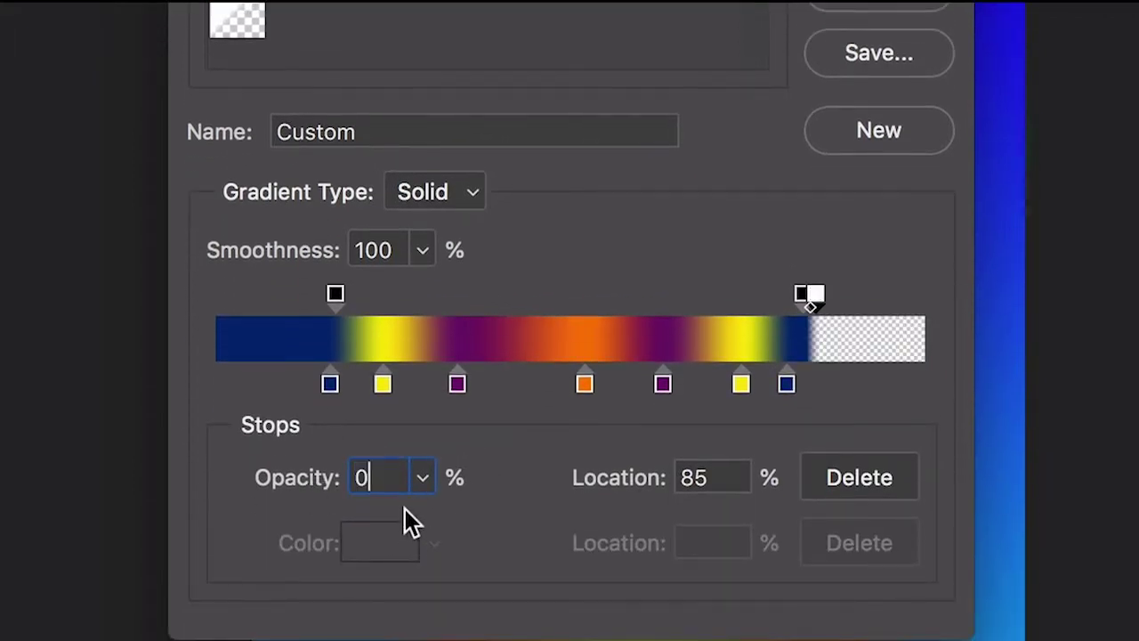
pyautogui.click(322, 297)
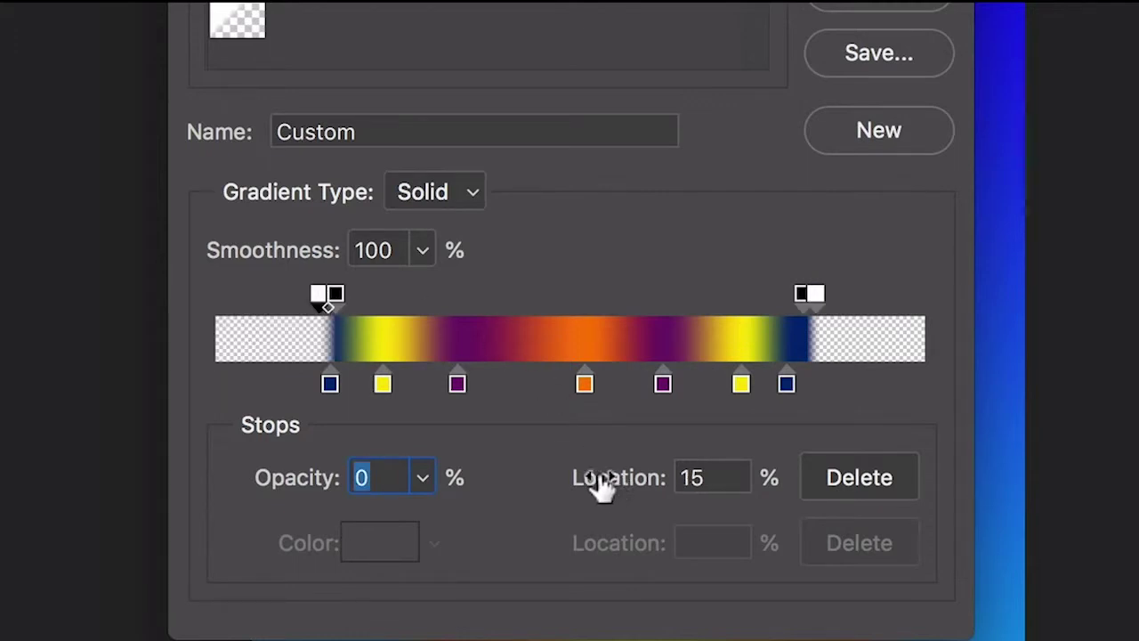
# - Check the 17% opacity stop, nudge the first yellow stop to 24%, and accept the custom gradient
pyautogui.moveTo(337, 295)
pyautogui.mouseDown()
pyautogui.moveTo(349, 296)
pyautogui.moveTo(338, 296)
pyautogui.mouseUp()
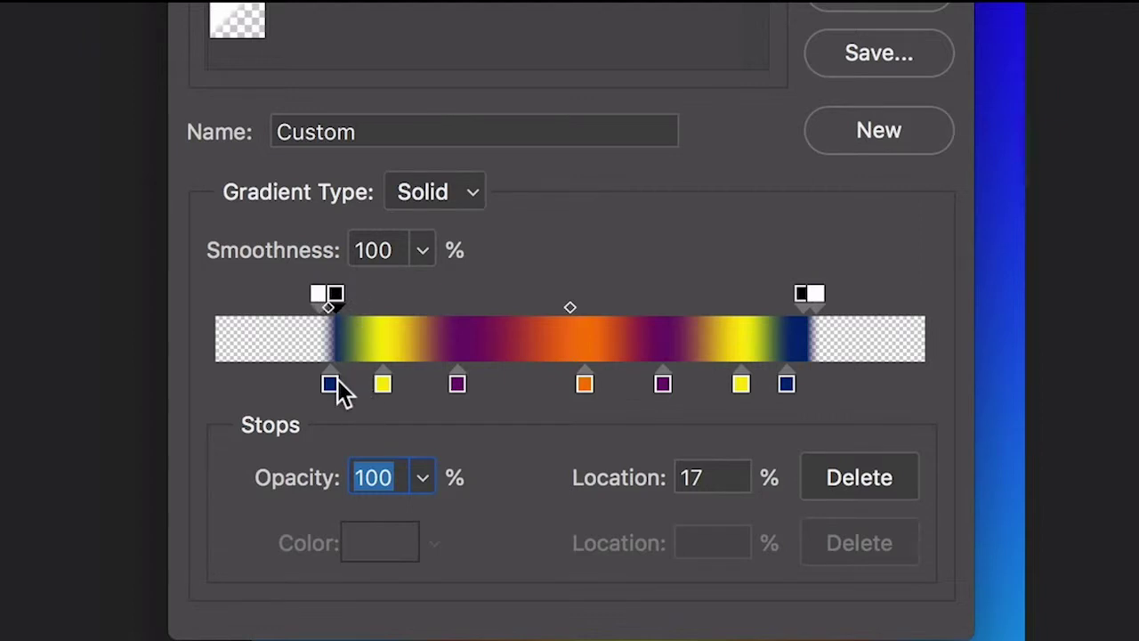
pyautogui.click(381, 385)
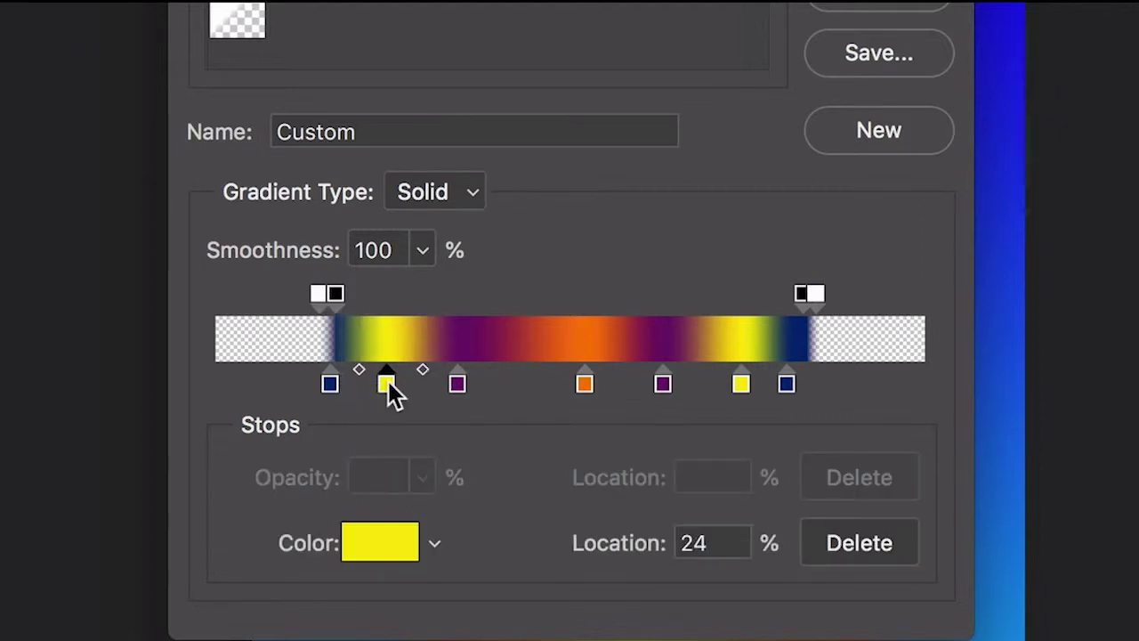
pyautogui.click(889, 138)
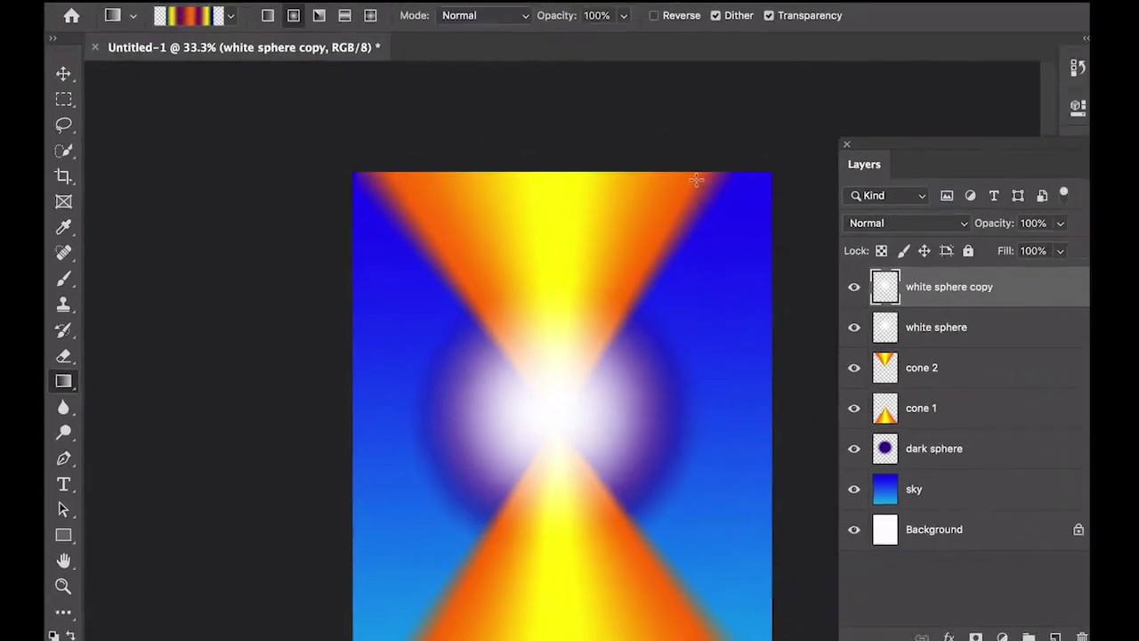
# - Create a new layer named striped circle 1 at the top of the layer stack
pyautogui.press('super+shift+n')
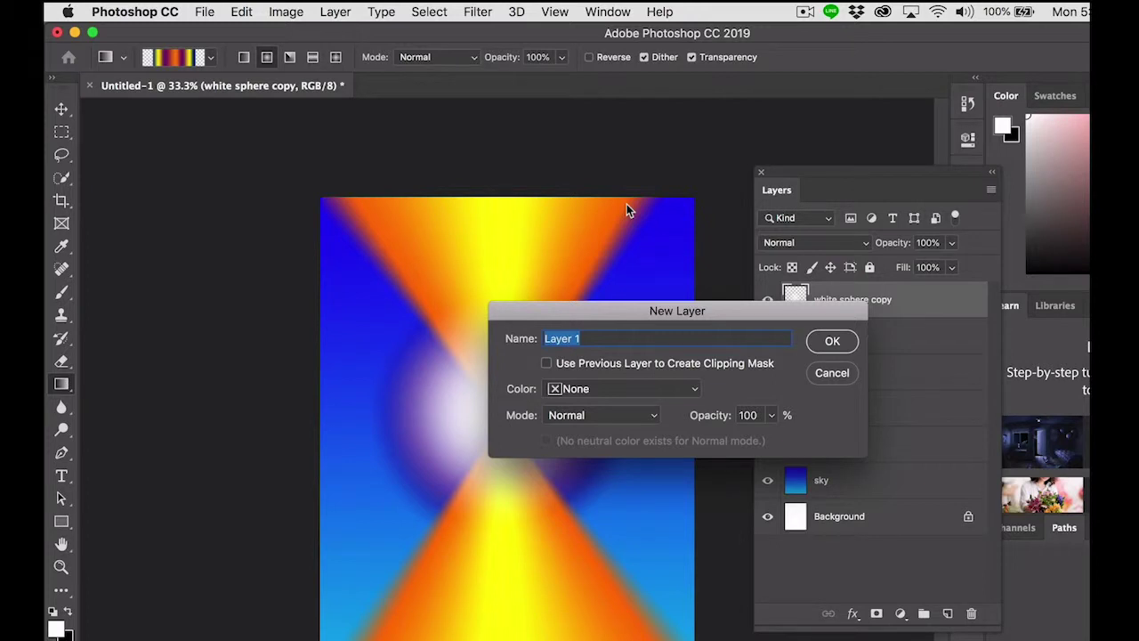
pyautogui.write('striped circle 1')
pyautogui.press('Return')
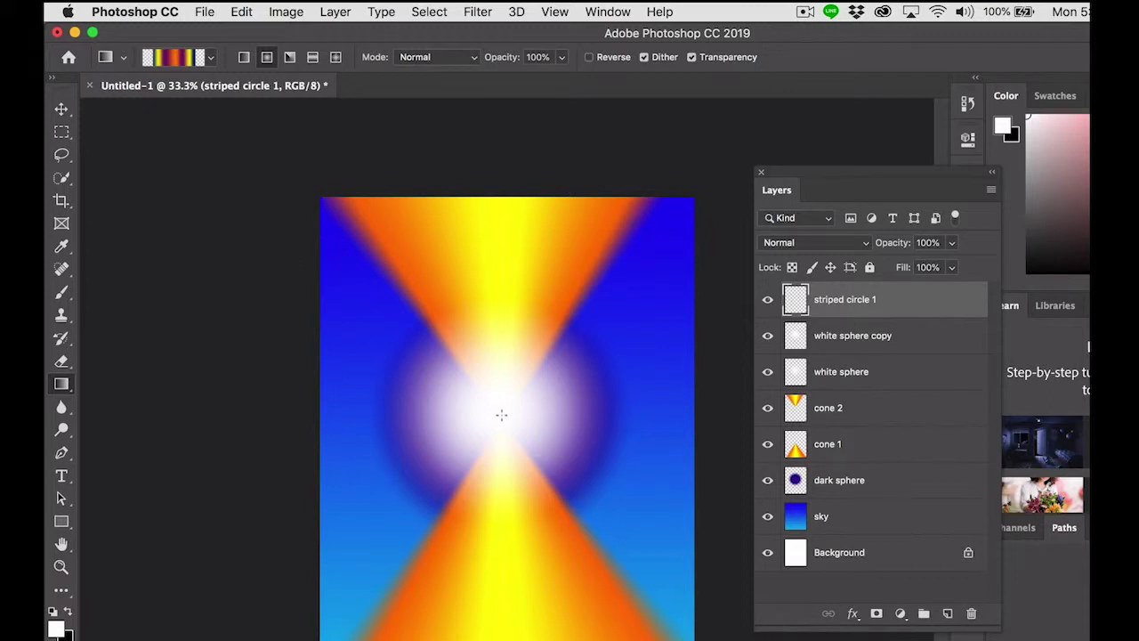
# - Draw the striped radial gradient from the sphere's centre to beyond its outer edge and set the layer's blend mode to Overlay
pyautogui.moveTo(475, 425); pyautogui.dragTo(367, 414)
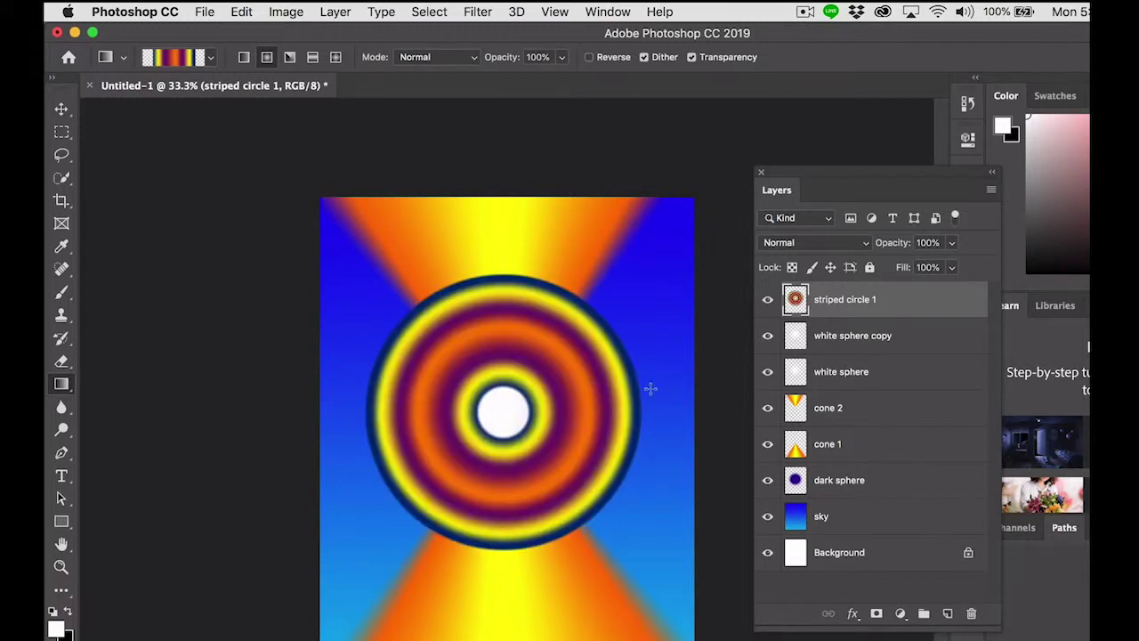
pyautogui.click(830, 246)
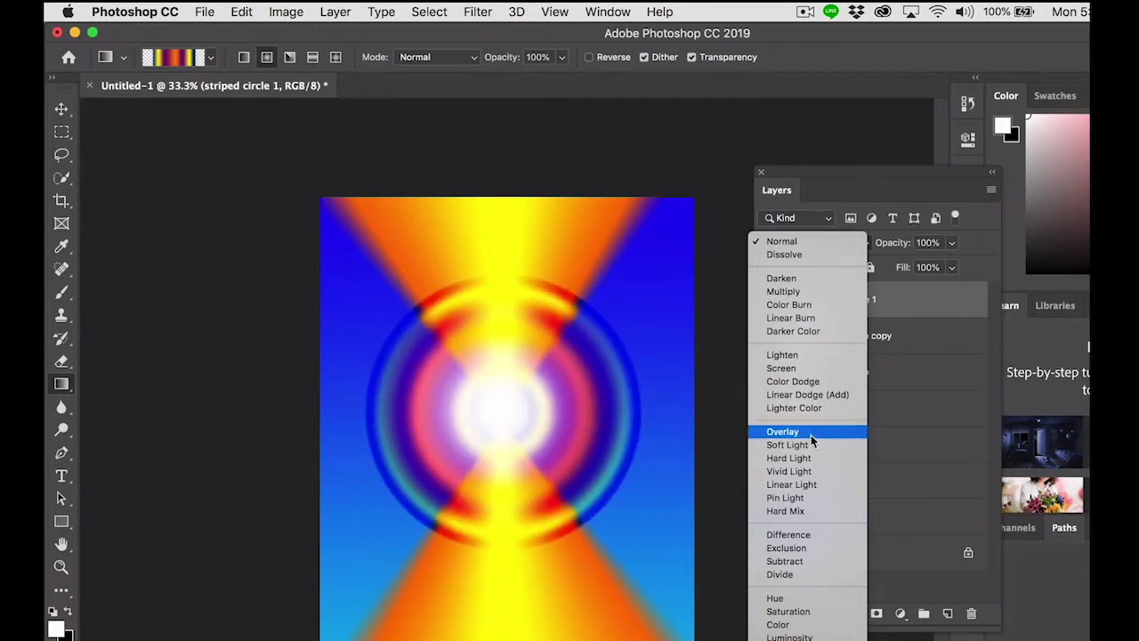
pyautogui.click(811, 435)
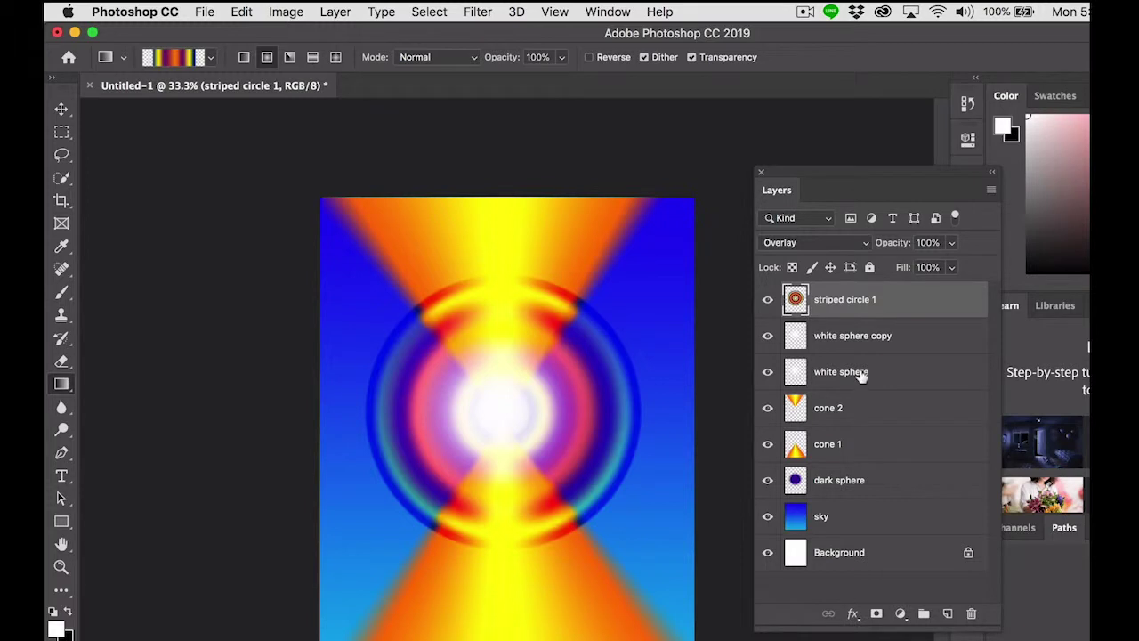
# - Duplicate the striped circle 1 layer and move the copy straight right until its centre lies on the original circle's edge
pyautogui.press('super+j')
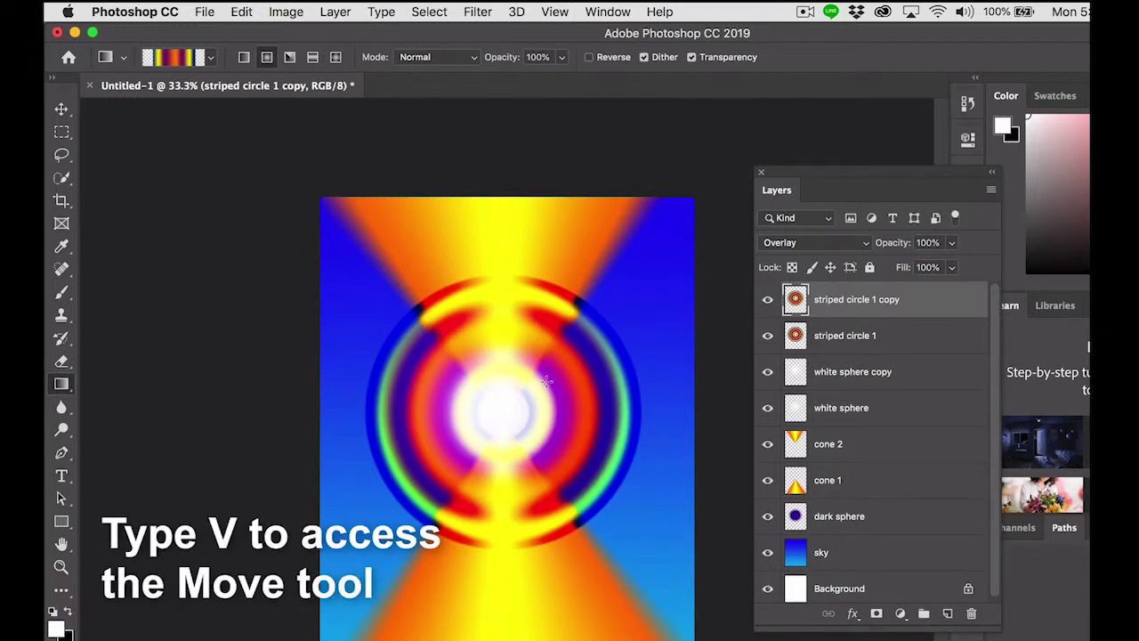
pyautogui.press('v')
pyautogui.moveTo(536, 405); pyautogui.dragTo(661, 409)
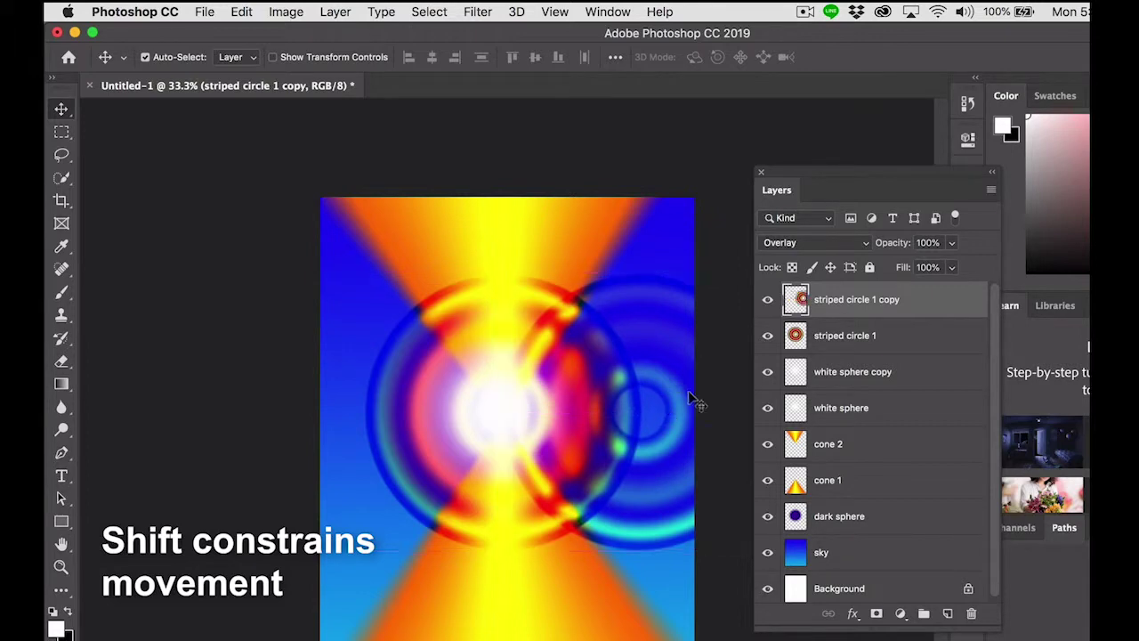
# - Set the shifted striped circle copy to Color Dodge and place a duplicate of it at the mirrored position on the sphere's left side
pyautogui.click(789, 246)
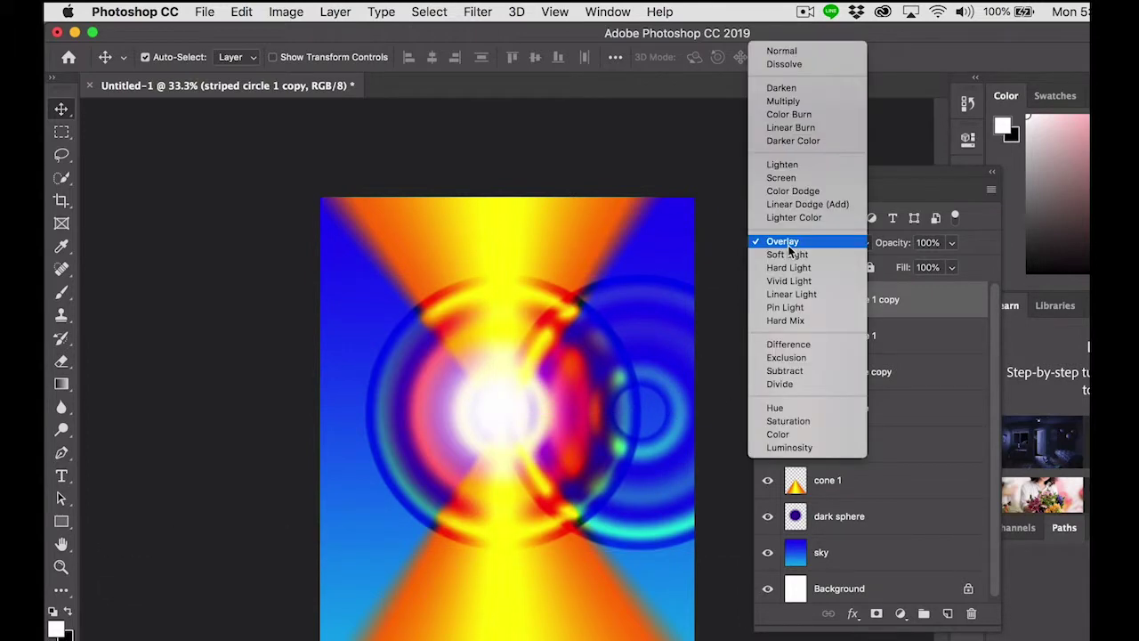
pyautogui.click(804, 191)
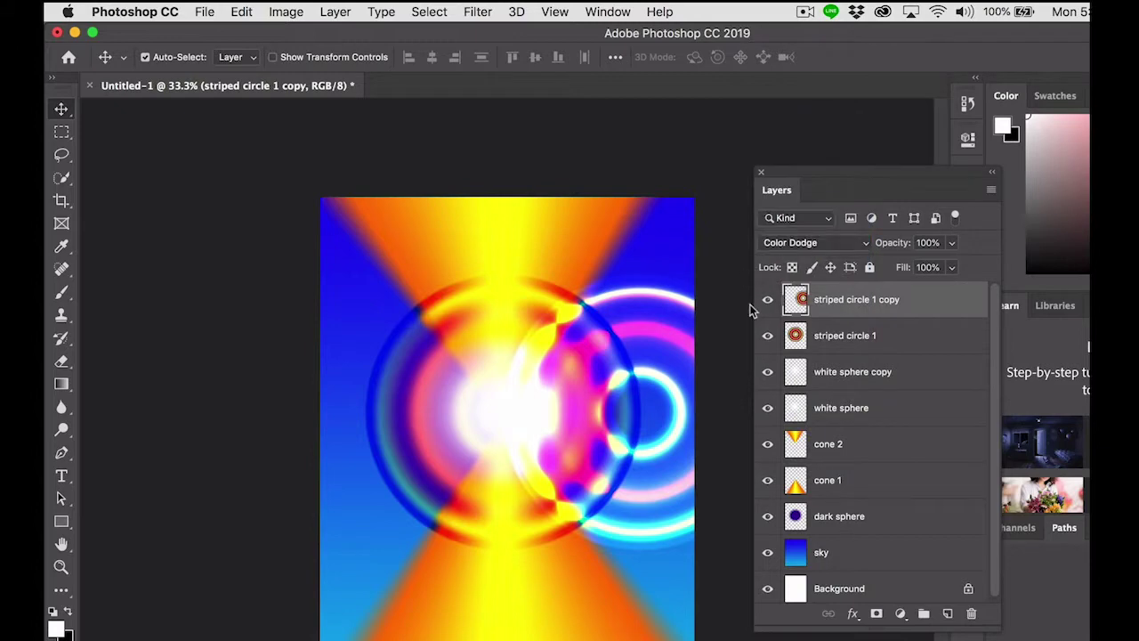
pyautogui.moveTo(666, 420); pyautogui.dragTo(384, 415)
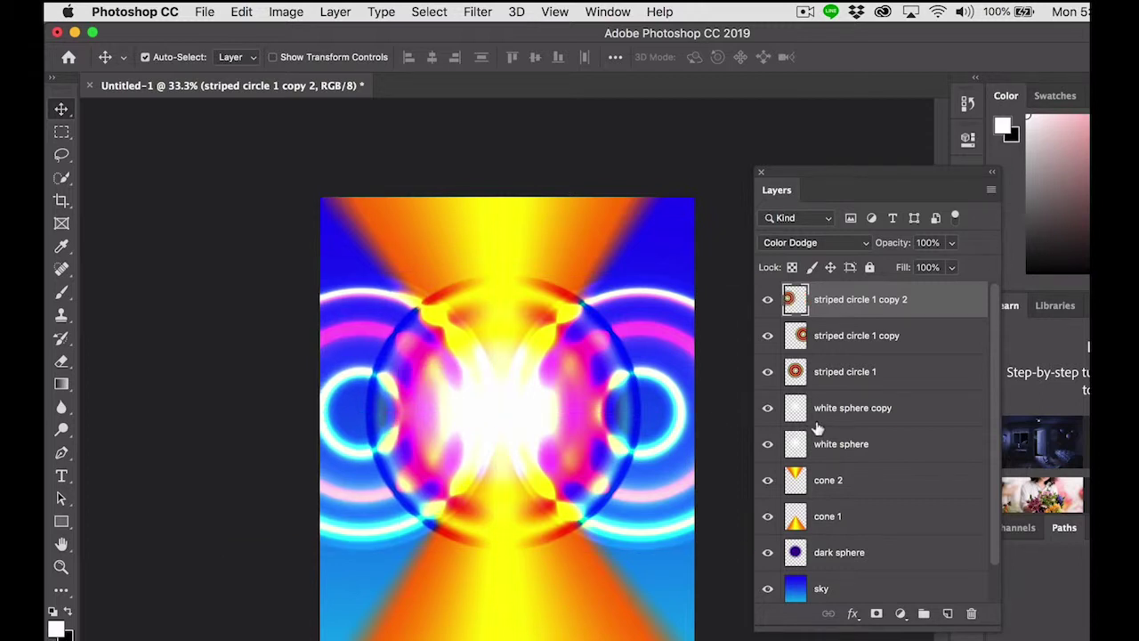
# - Turn off layer Auto-Select for the Move tool and bring the striped circle 1 layer above its two copies
pyautogui.click(145, 57)
pyautogui.moveTo(825, 373); pyautogui.dragTo(820, 285)
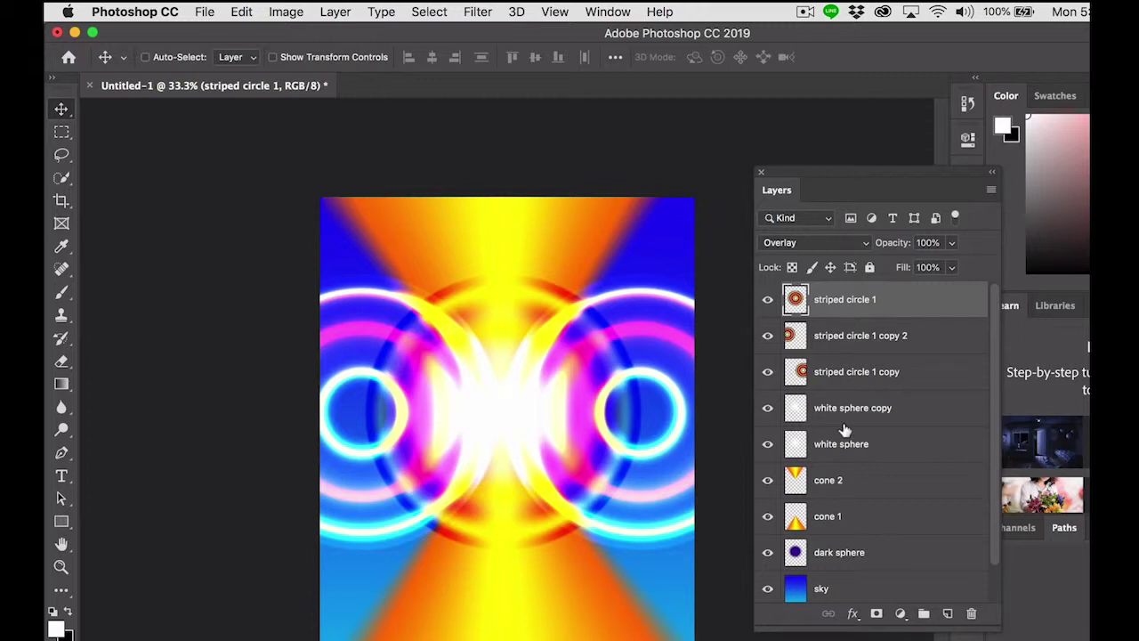
# - Set the opacity of the striped circle 1 copy 2 and striped circle 1 copy layers to 40%
pyautogui.click(823, 345)
pyautogui.click(952, 243)
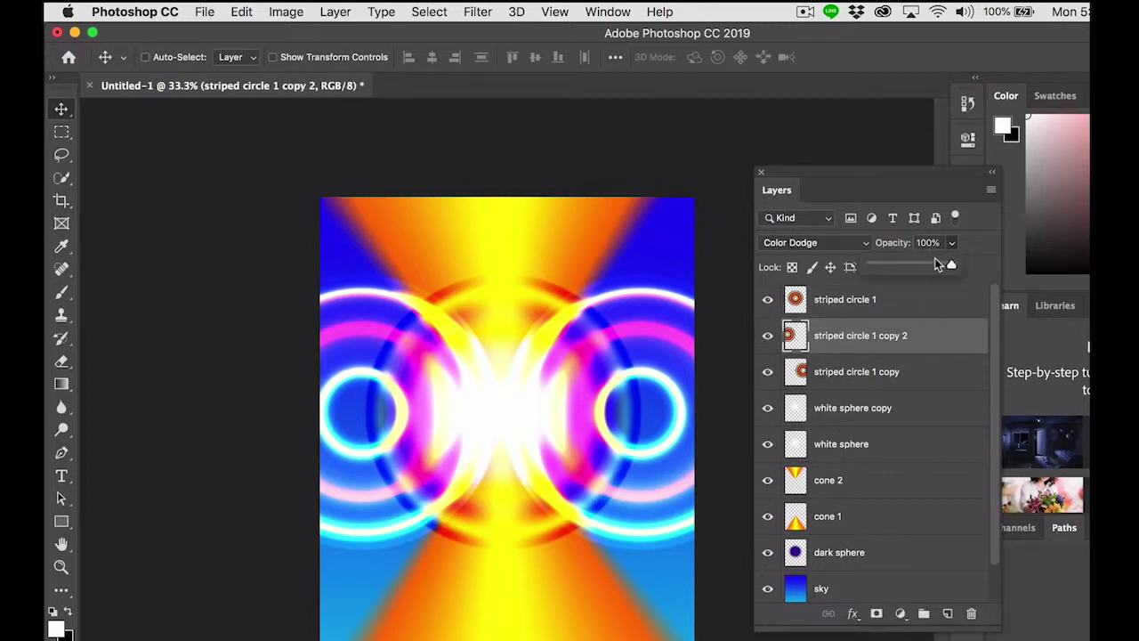
pyautogui.moveTo(937, 264); pyautogui.dragTo(904, 266)
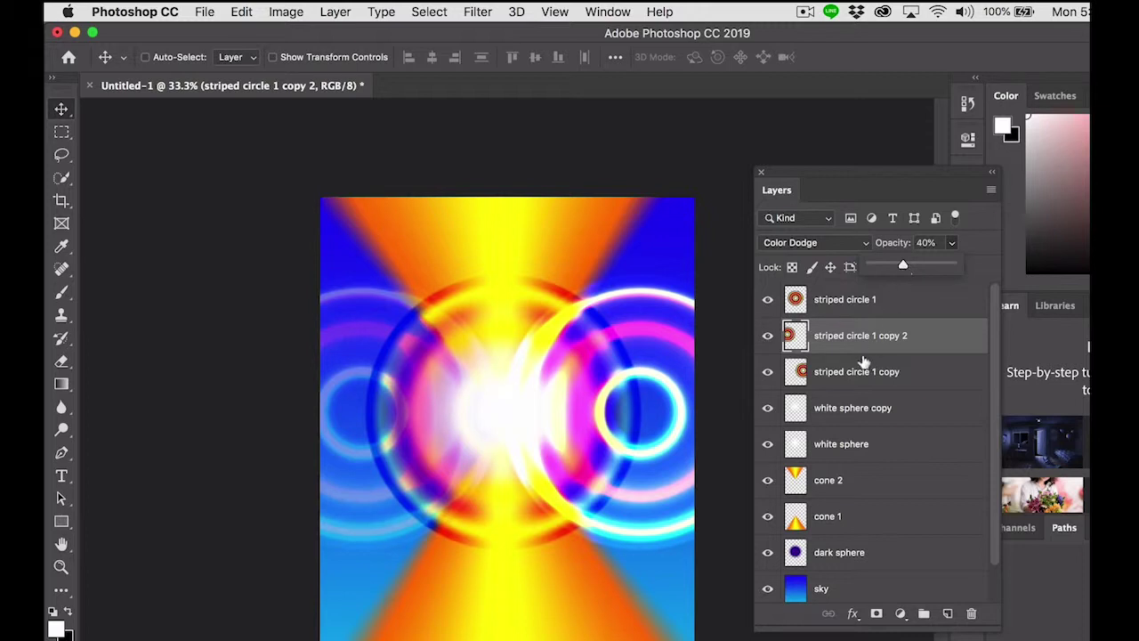
pyautogui.click(841, 372)
pyautogui.click(842, 372)
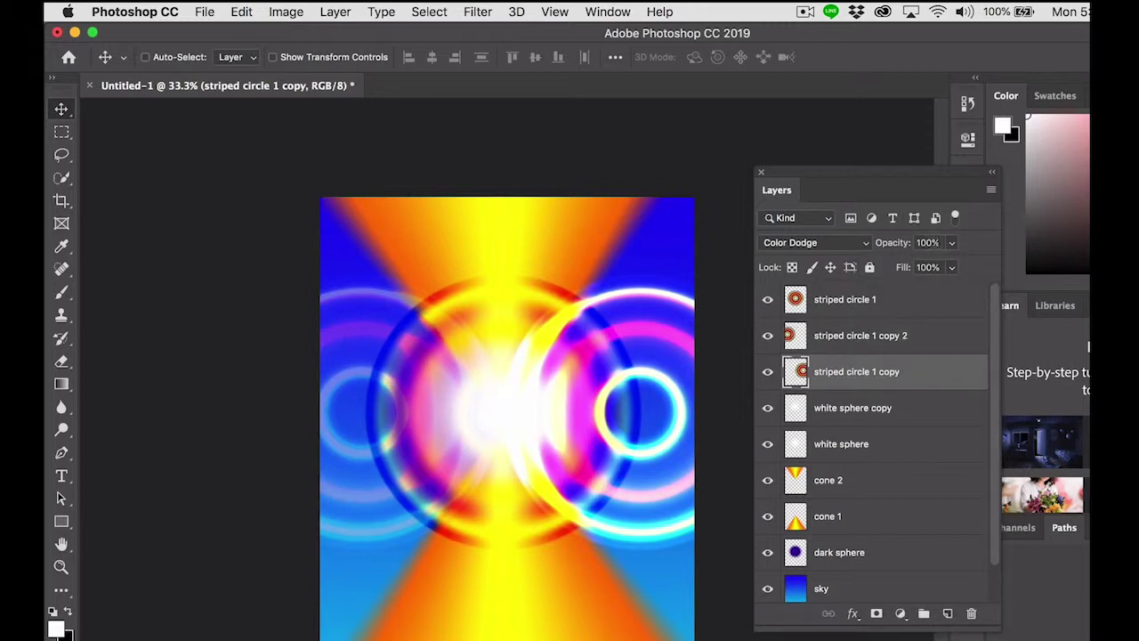
pyautogui.click(905, 244)
pyautogui.write('40')
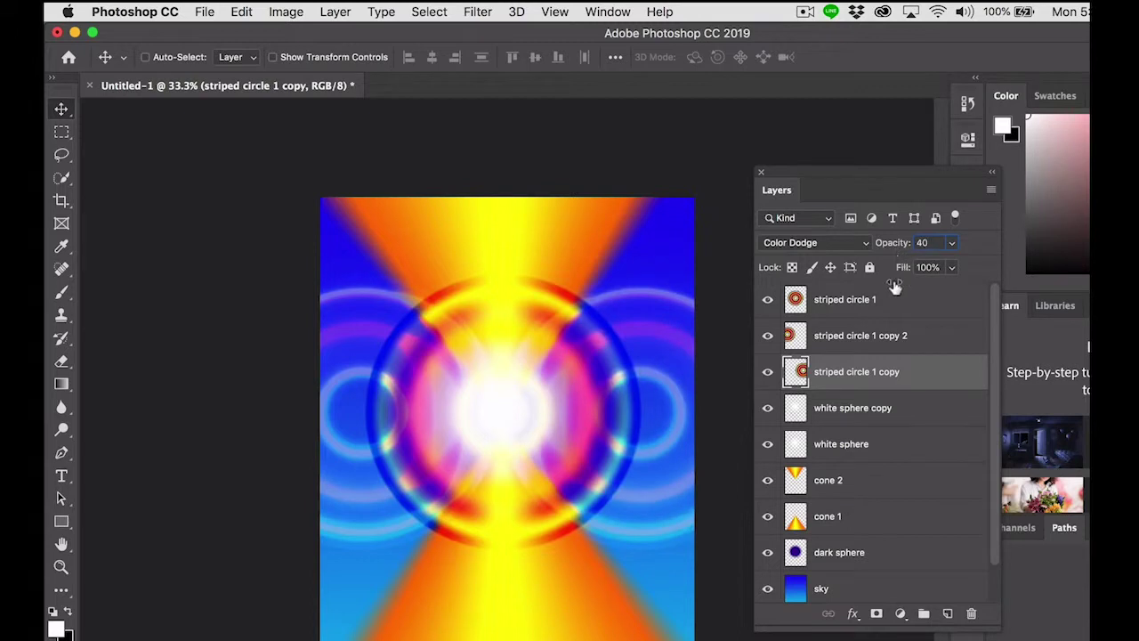
pyautogui.click(906, 452)
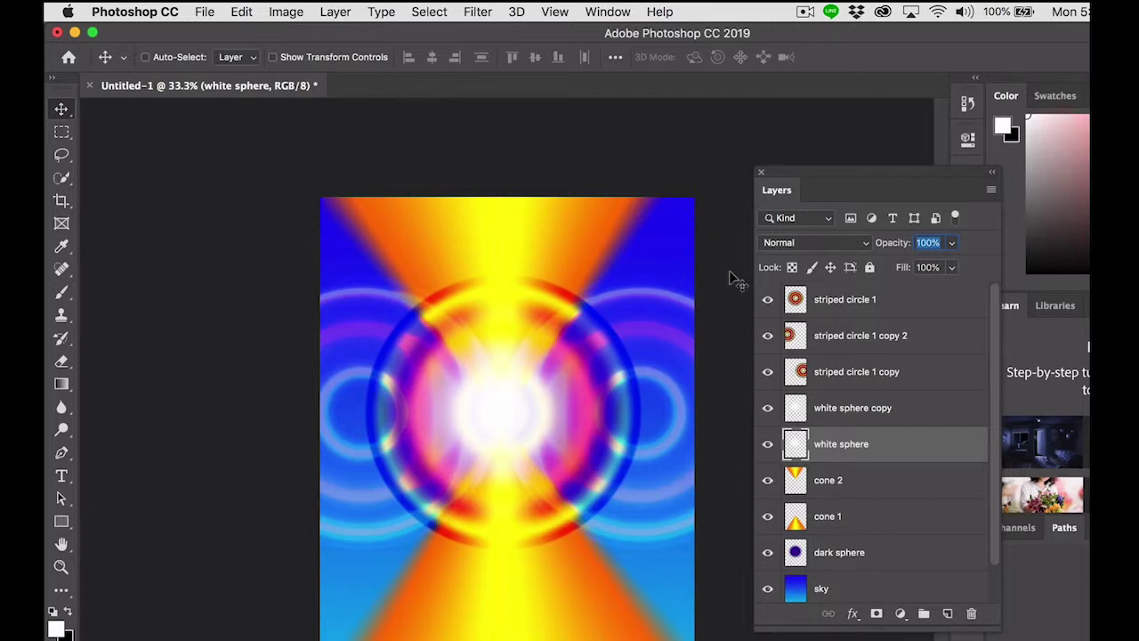
# - With the striped circle 1 layer active, set the Gradient tool to Reflected and append the Metals gradients to the presets
pyautogui.click(824, 301)
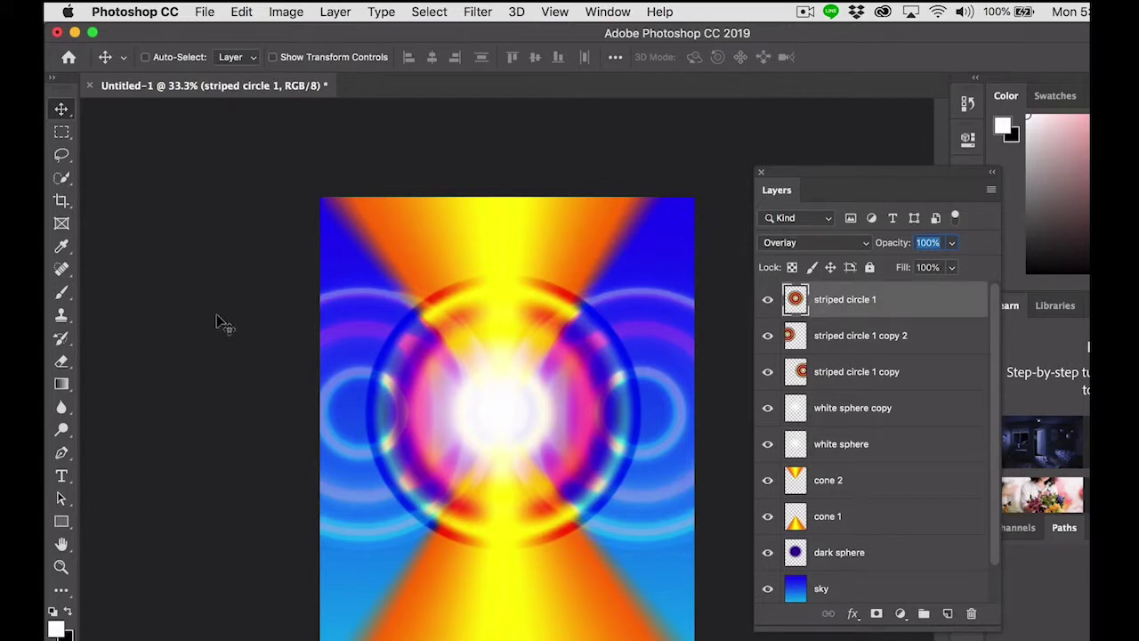
pyautogui.click(61, 384)
pyautogui.click(313, 57)
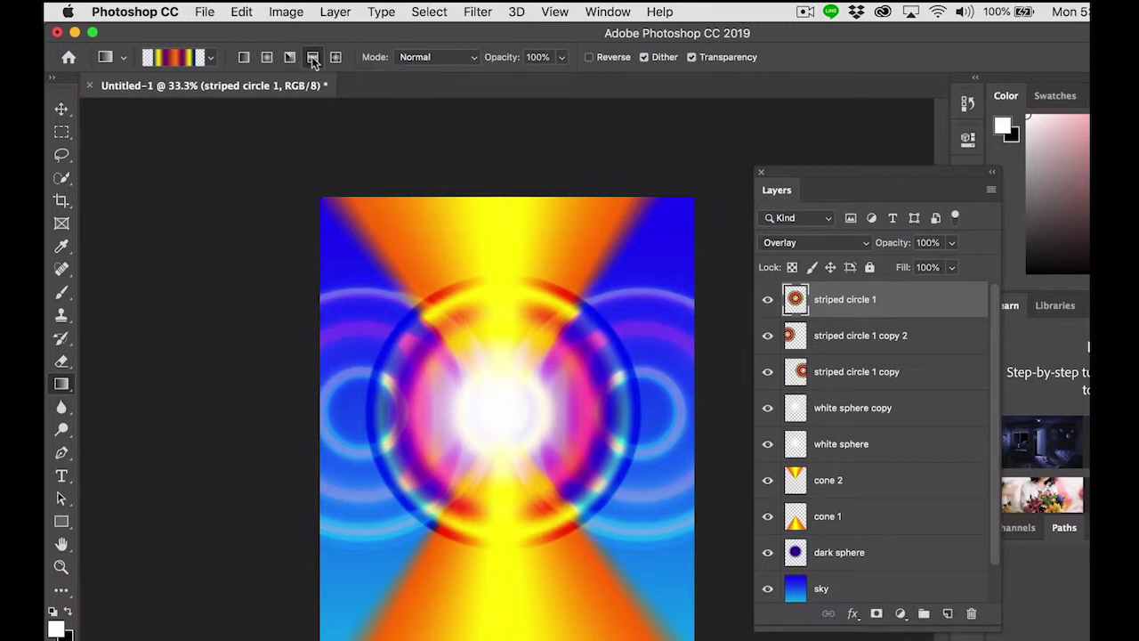
pyautogui.click(174, 57)
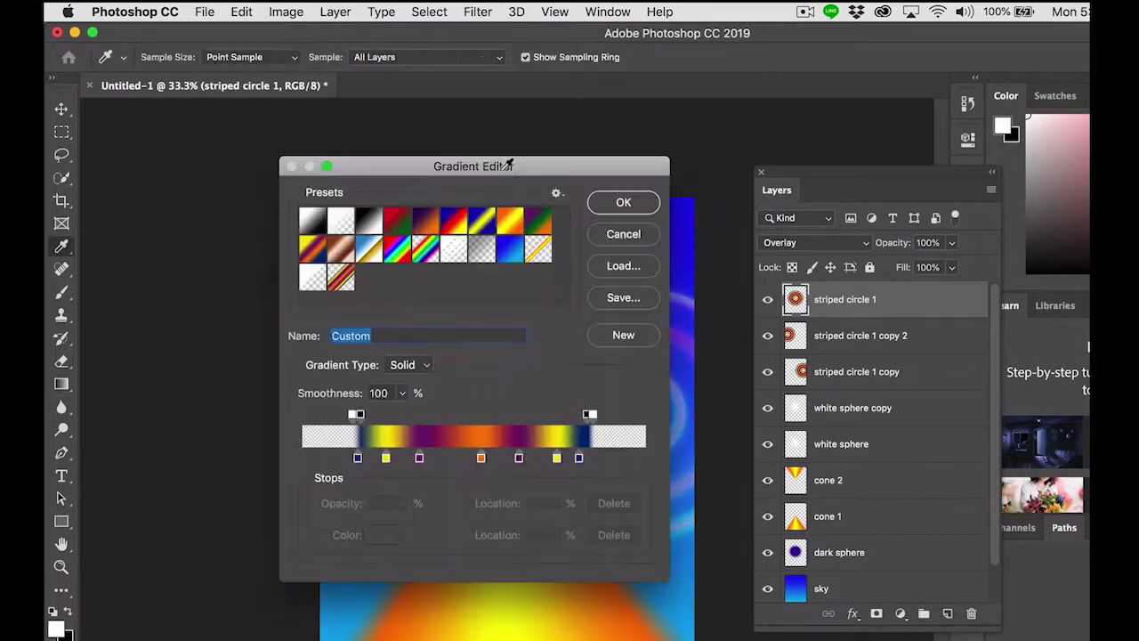
pyautogui.click(556, 193)
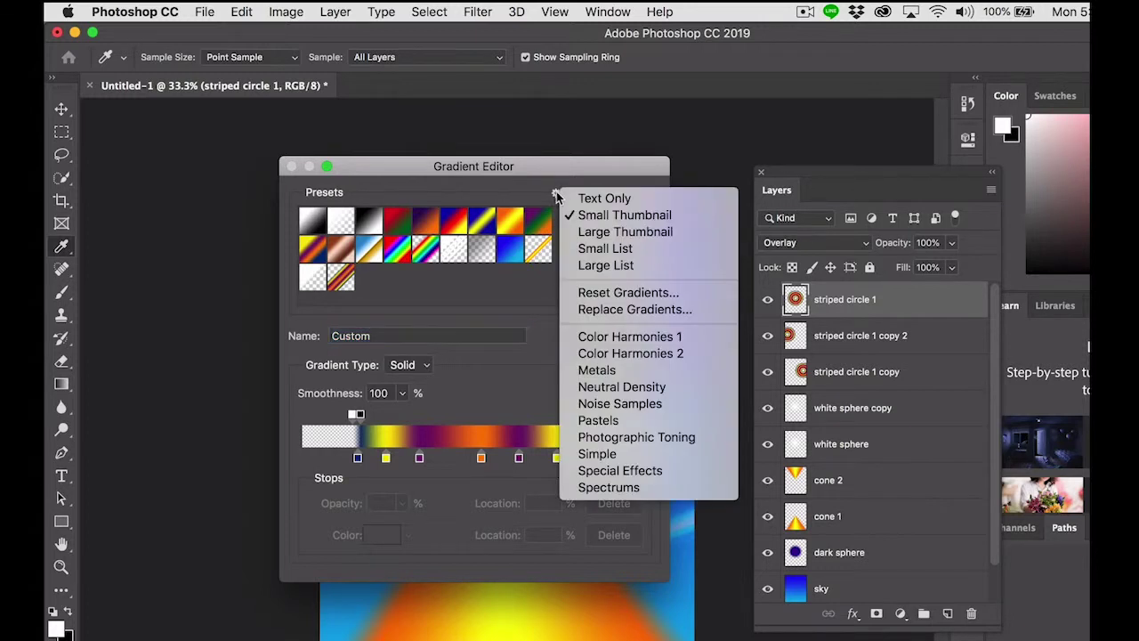
pyautogui.click(625, 372)
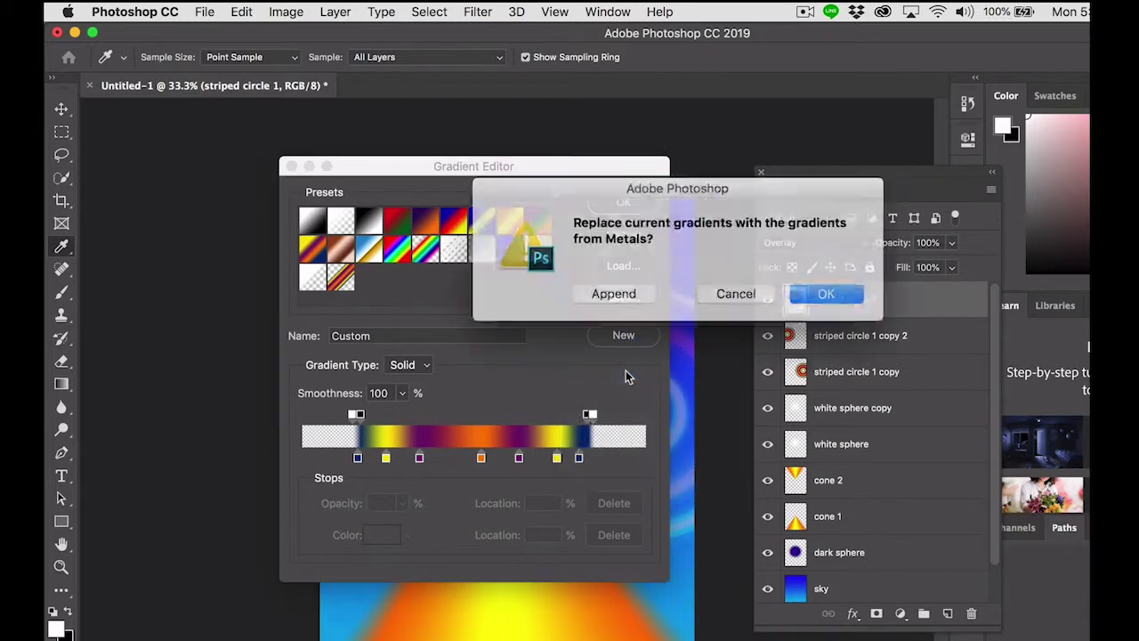
pyautogui.click(618, 291)
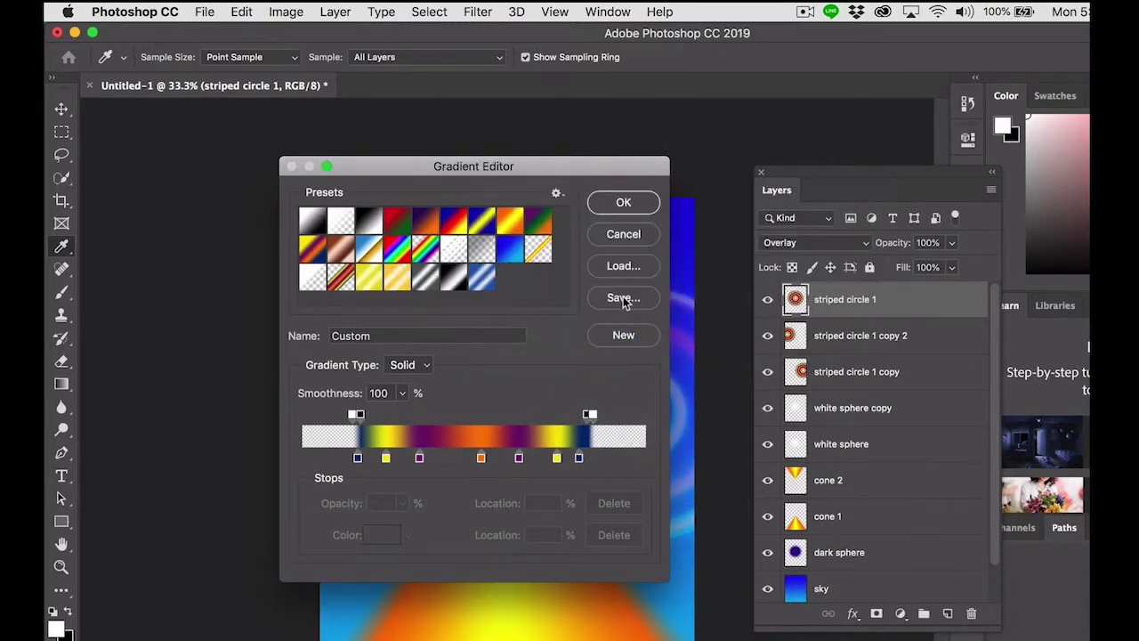
# - Load the Silver preset and move its end opacity and colour stops inward, with the last colour stop at 91%
pyautogui.click(428, 283)
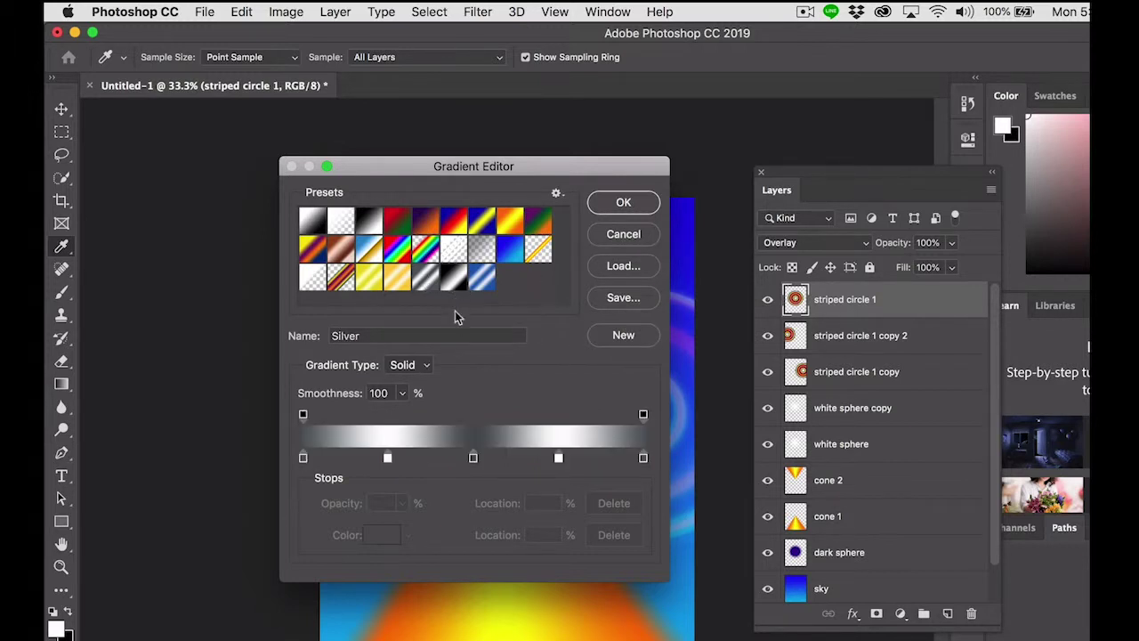
pyautogui.moveTo(303, 414); pyautogui.dragTo(337, 418)
pyautogui.moveTo(304, 457); pyautogui.dragTo(336, 458)
pyautogui.moveTo(642, 415); pyautogui.dragTo(613, 416)
pyautogui.moveTo(643, 458); pyautogui.dragTo(616, 463)
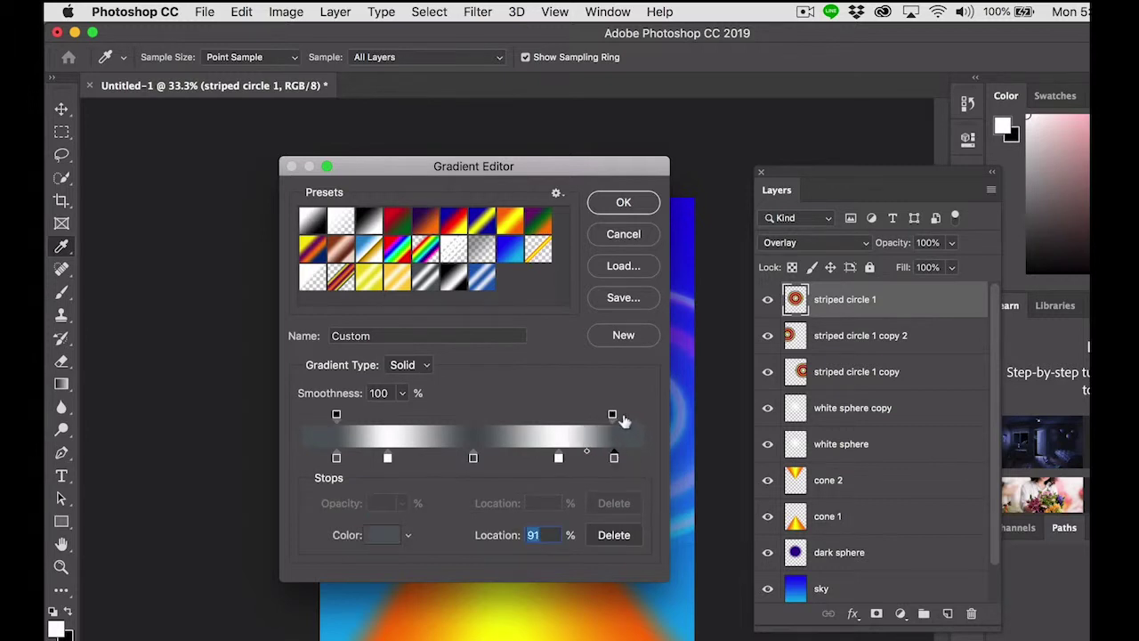
# - Add 0% opacity stops just outside the silver gradient's end stops, at the 93% and 7% locations
pyautogui.moveTo(618, 416); pyautogui.dragTo(623, 417)
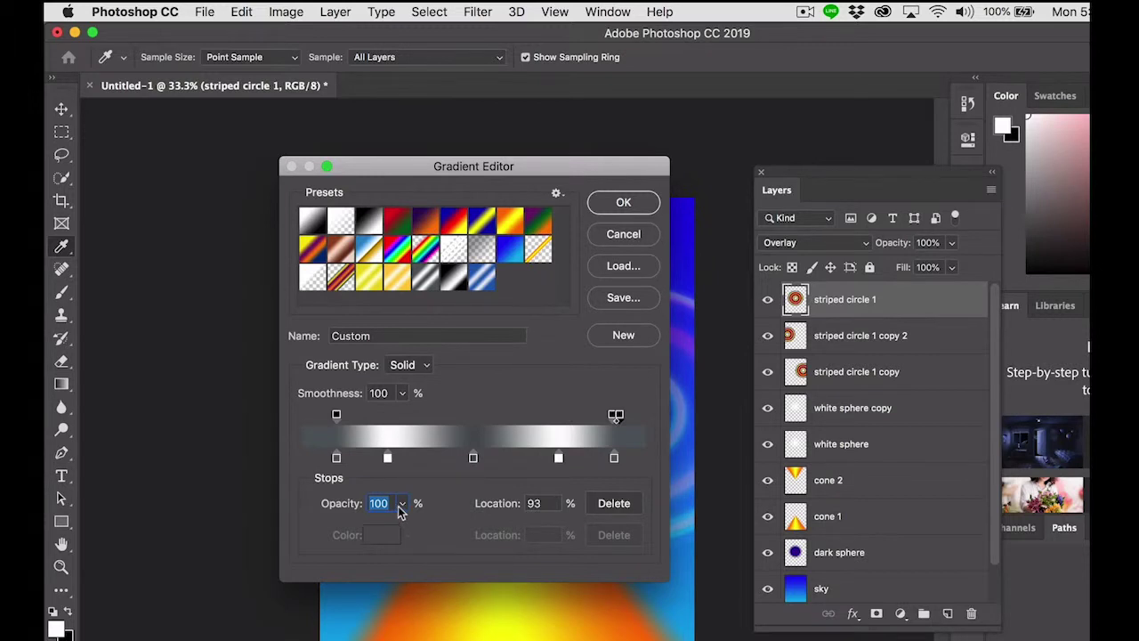
pyautogui.write('0')
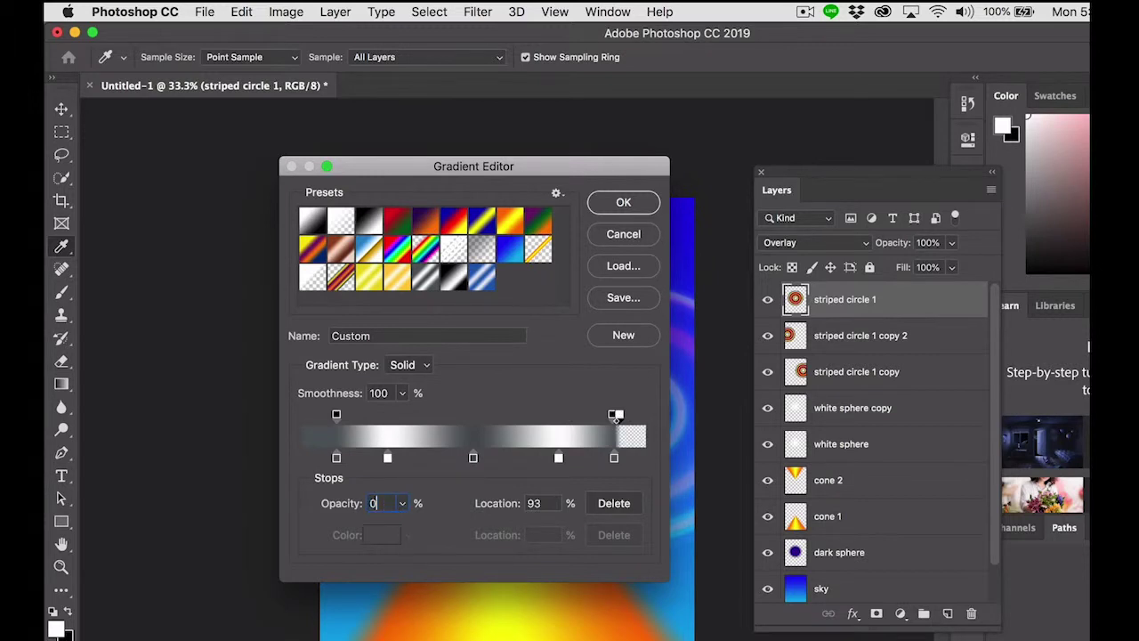
pyautogui.click(329, 415)
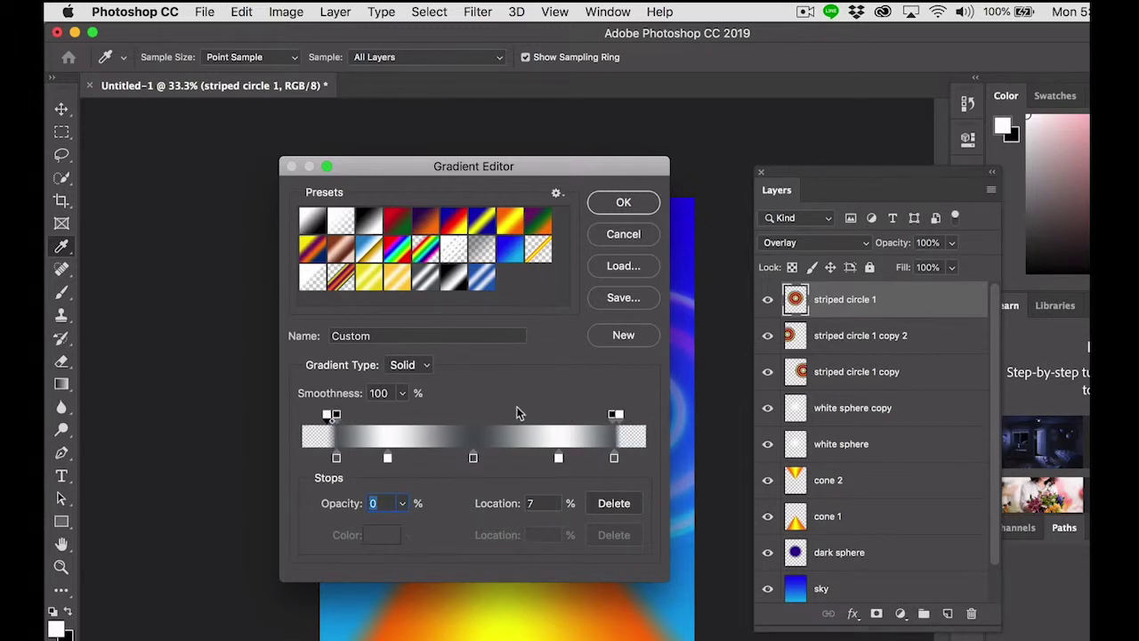
# - Move the two white colour stops inward, the second to 71%, and save the gradient as a new preset
pyautogui.click(388, 457)
pyautogui.moveTo(393, 456); pyautogui.dragTo(403, 457)
pyautogui.moveTo(558, 458); pyautogui.dragTo(547, 456)
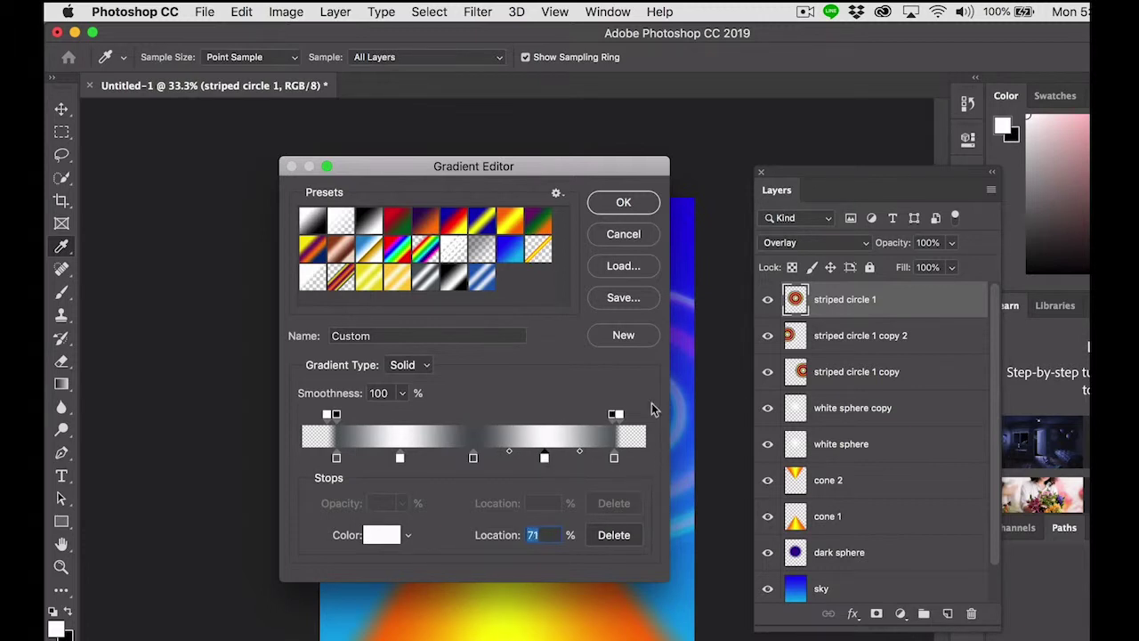
pyautogui.click(618, 336)
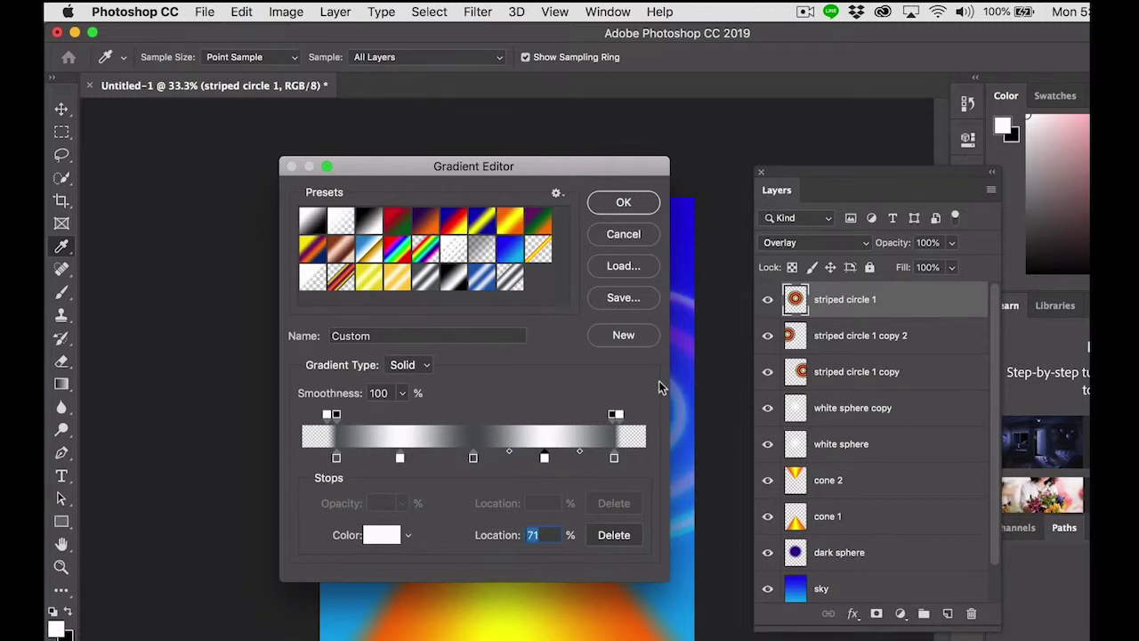
pyautogui.click(617, 208)
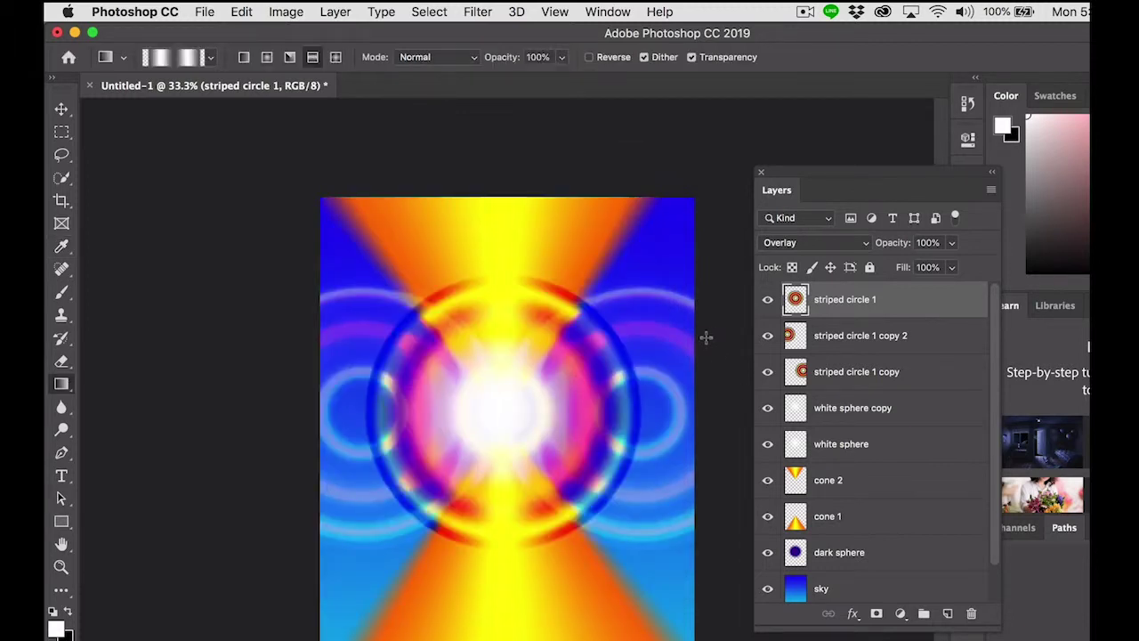
# - On a new layer named "reflect", draw the silver gradient straight down from the sphere's centre and set the layer's blend mode to Lighten
pyautogui.press('super+shift+n')
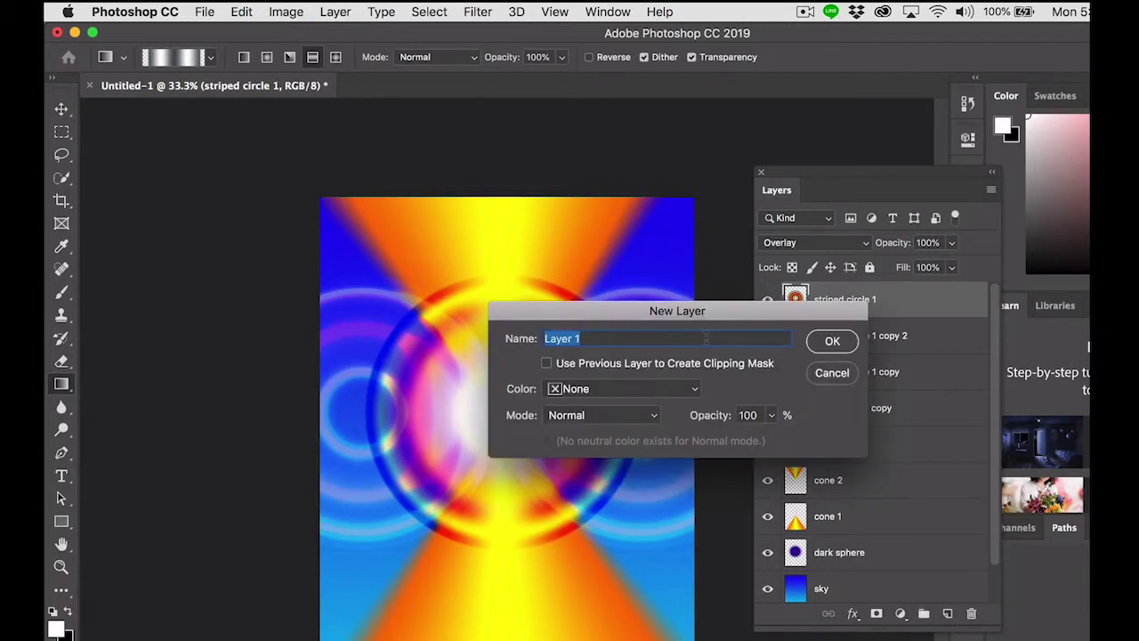
pyautogui.write('reflecy')
pyautogui.press('Return')
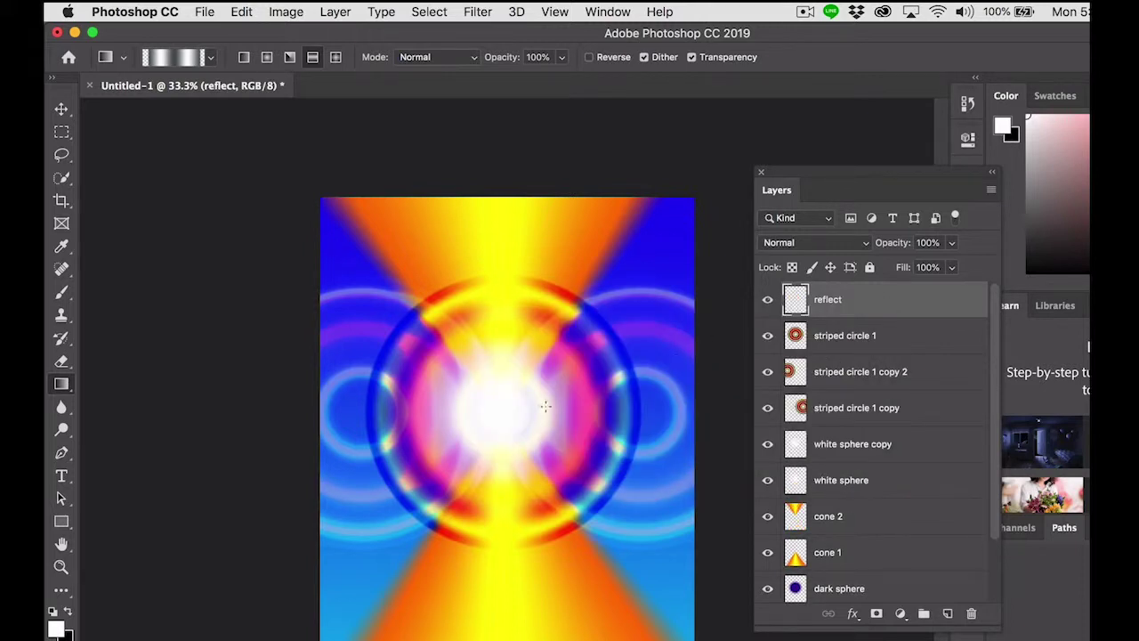
pyautogui.moveTo(499, 411); pyautogui.dragTo(503, 474)
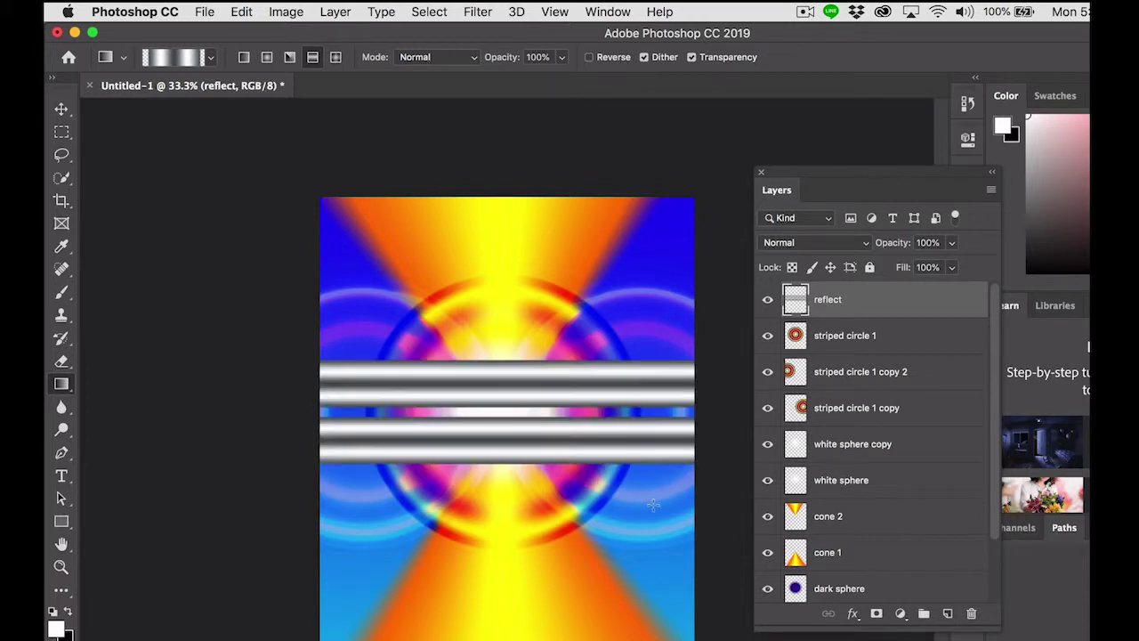
pyautogui.click(790, 244)
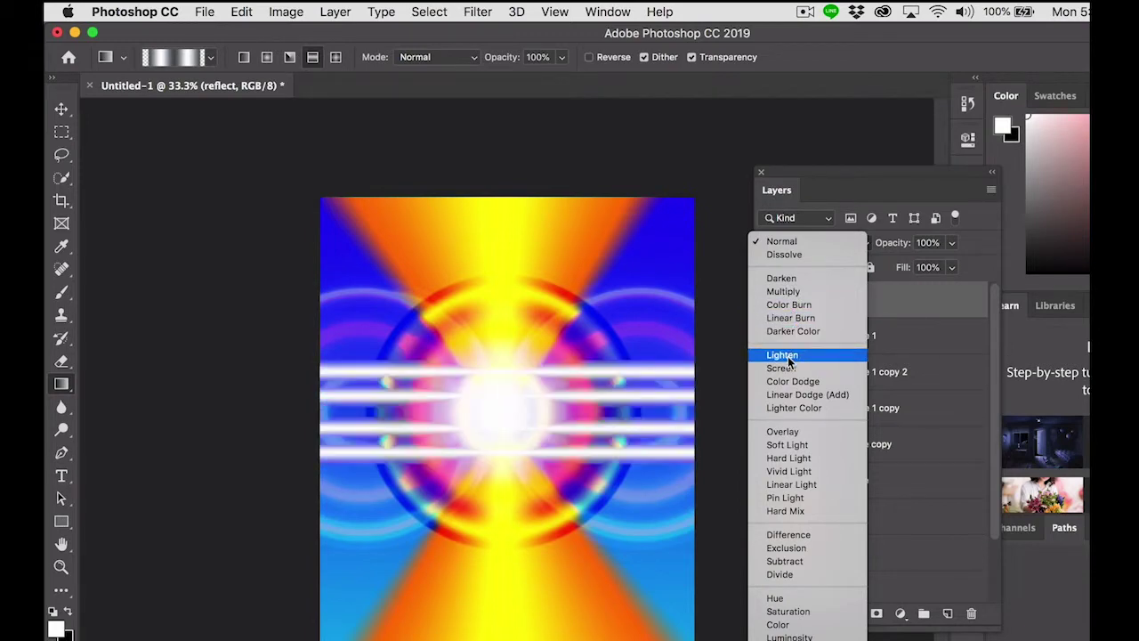
pyautogui.click(788, 356)
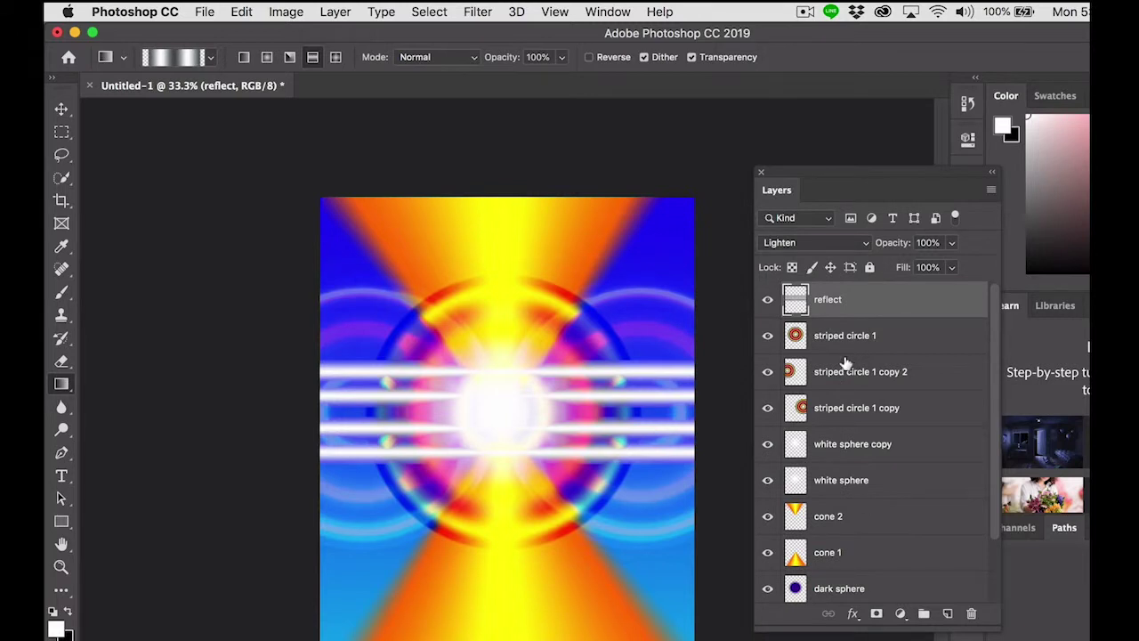
# - Create a new layer named "multistriped difference" above the reflect layer
pyautogui.press('super+shift+n')
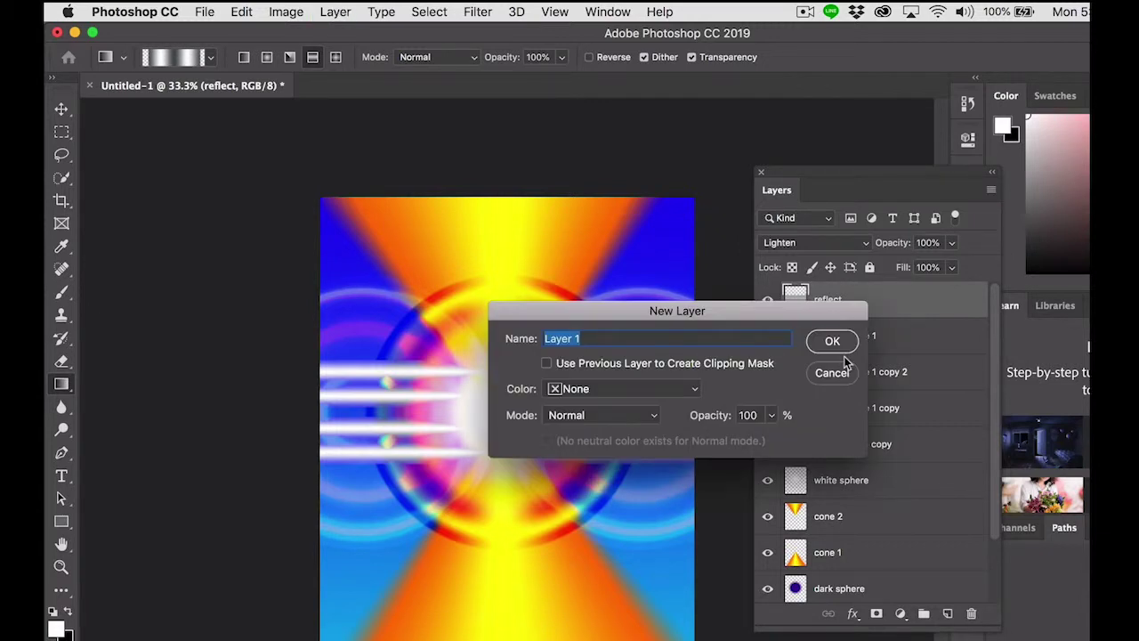
pyautogui.write('multistriped')
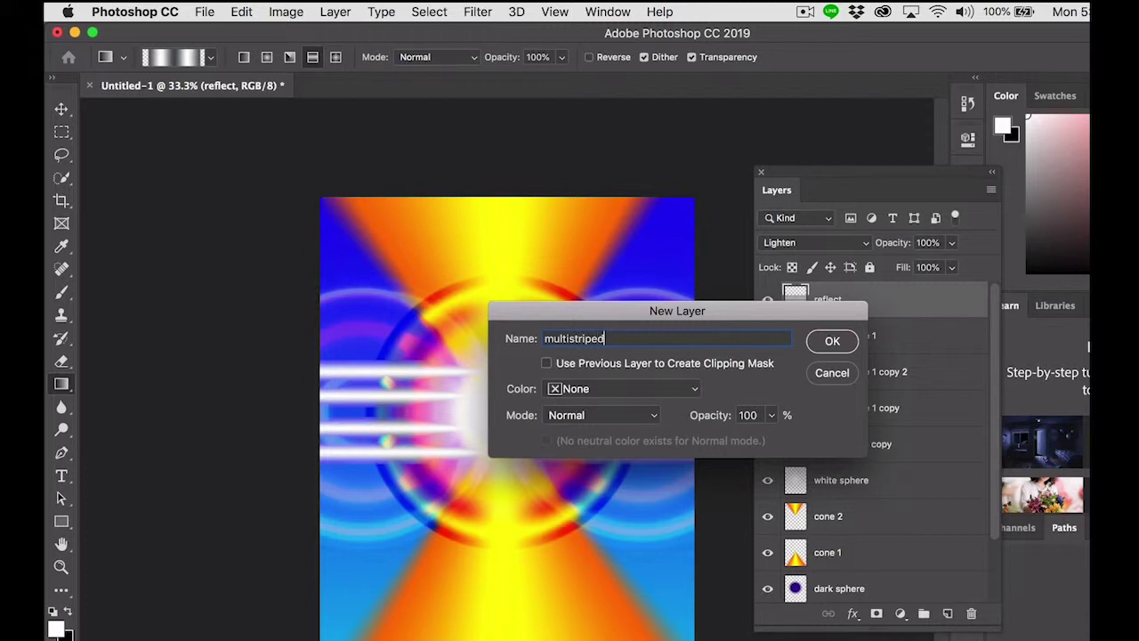
pyautogui.write(' difference')
pyautogui.press('Return')
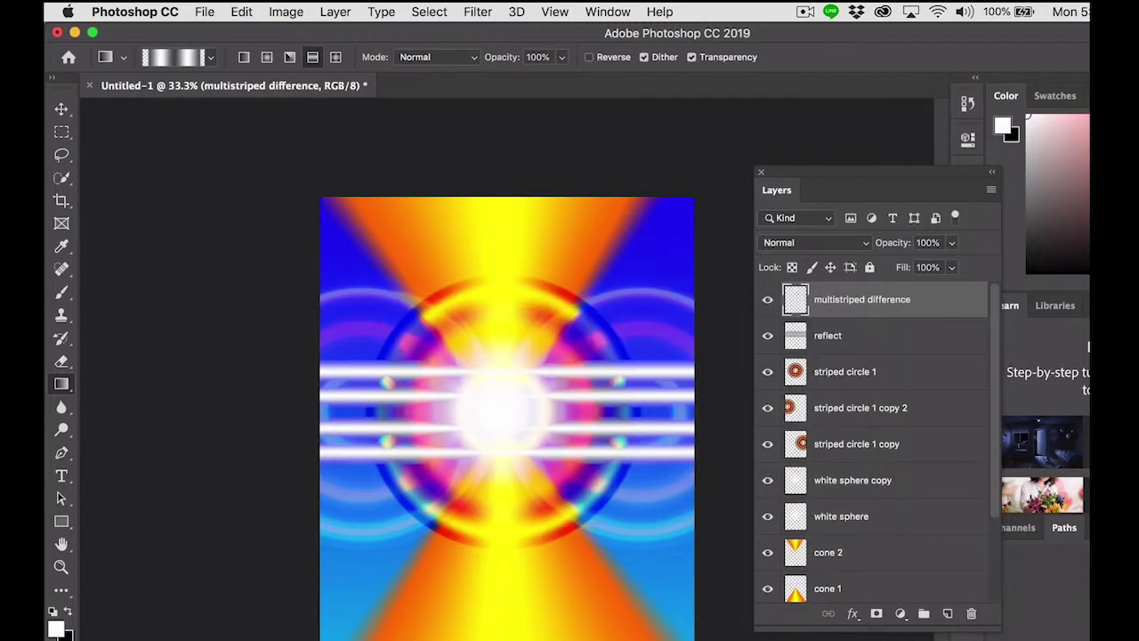
# - Load the Spectrum preset as a Reflected gradient with the tool's mode set to Difference, keeping the layer's blend mode at Normal
pyautogui.click(165, 60)
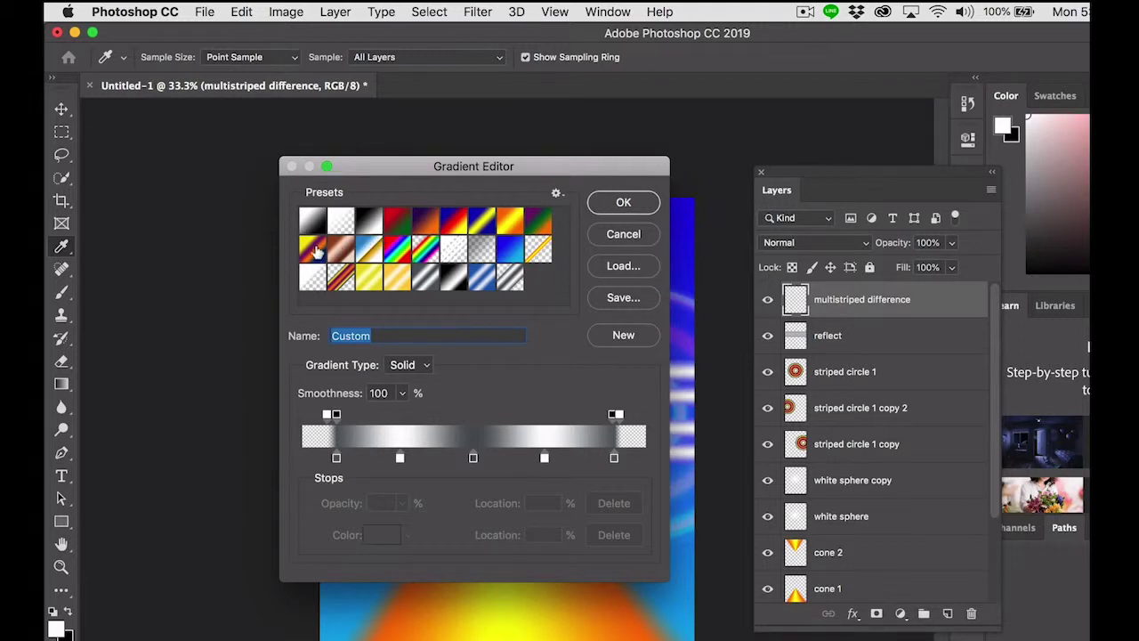
pyautogui.click(399, 252)
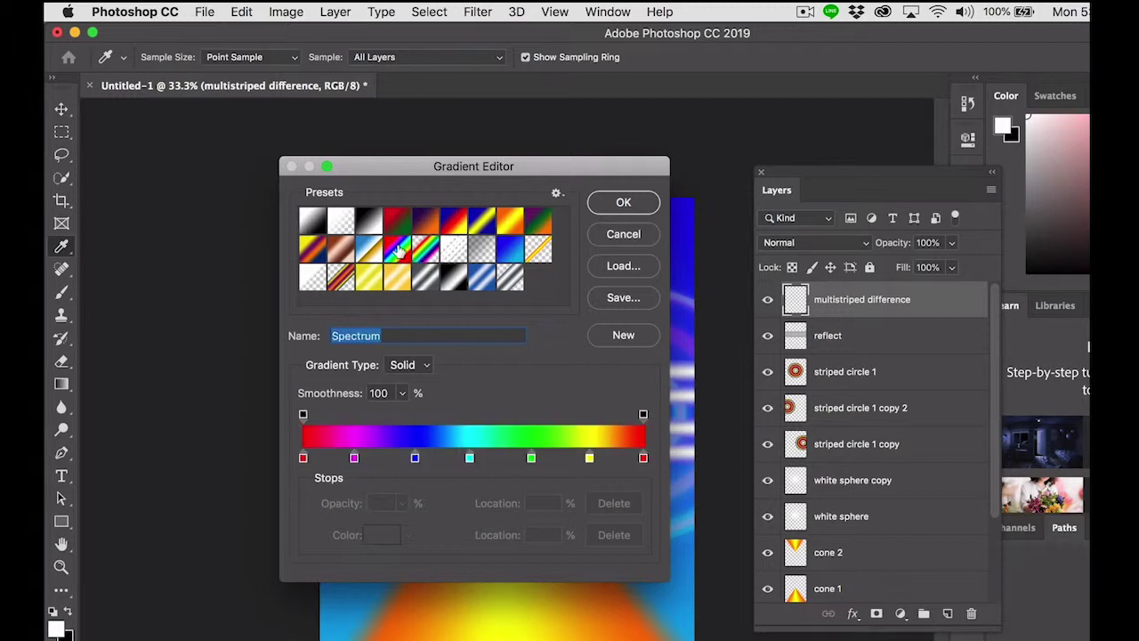
pyautogui.click(623, 204)
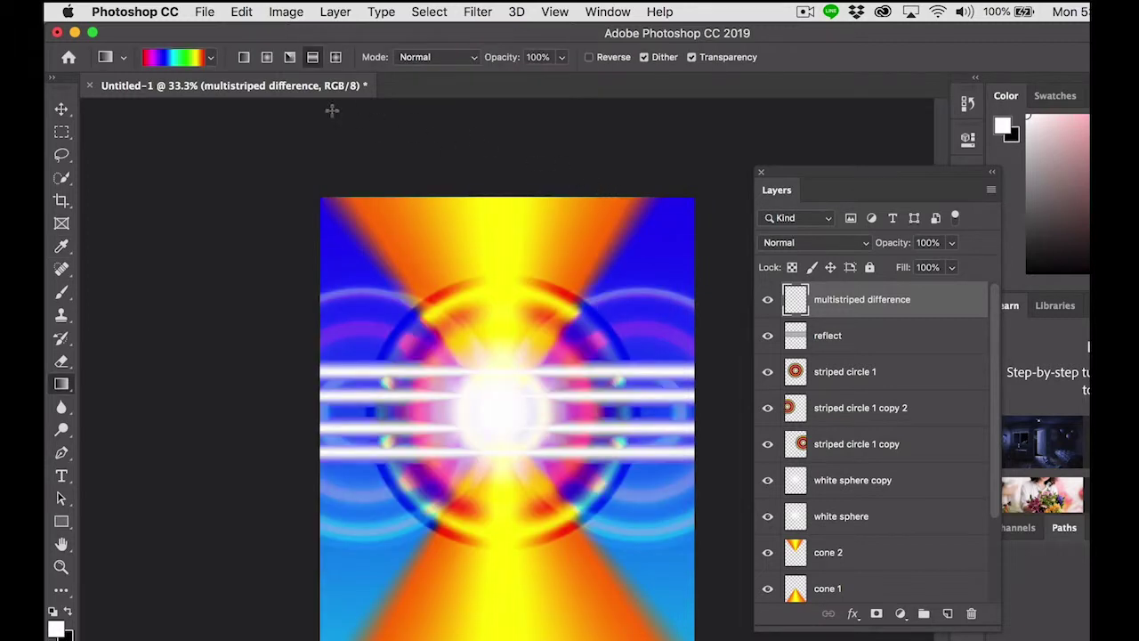
pyautogui.click(313, 57)
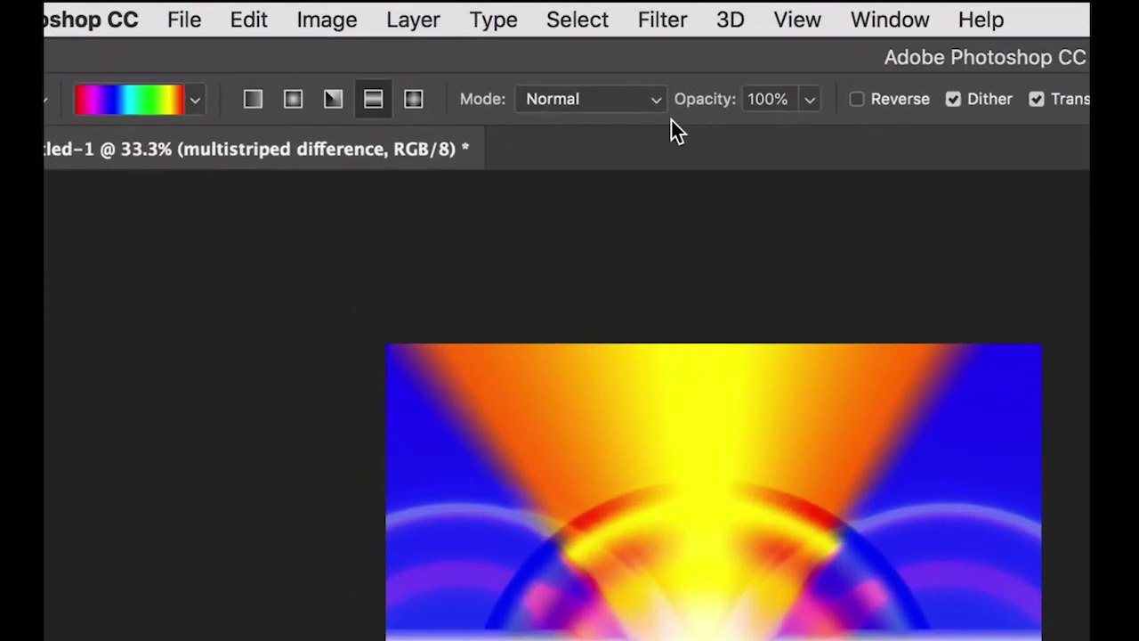
pyautogui.click(554, 100)
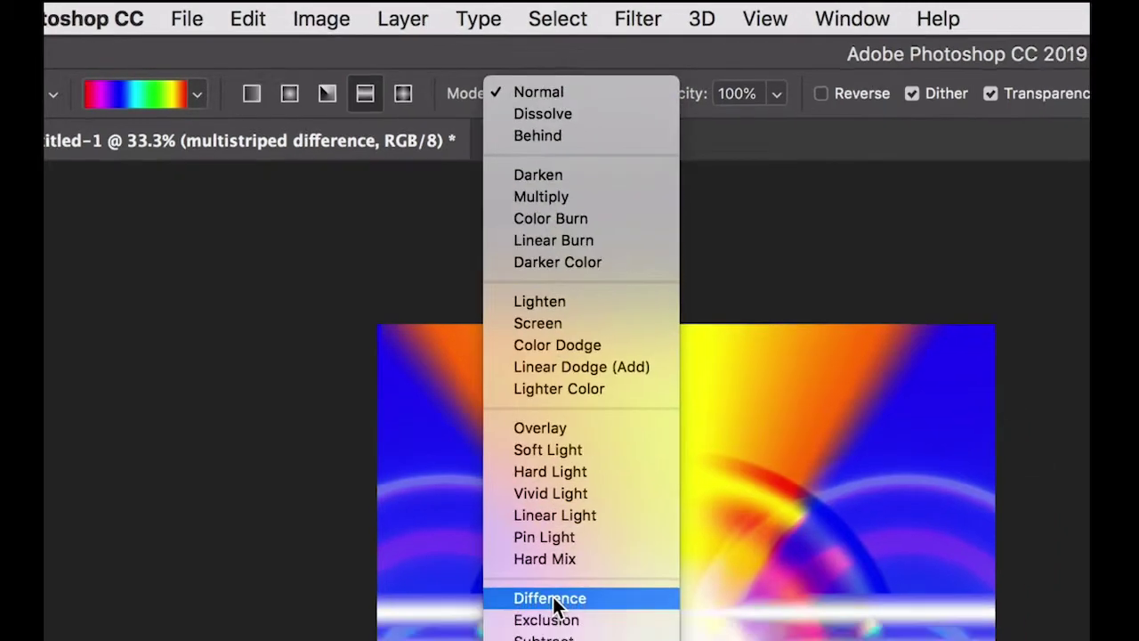
pyautogui.click(569, 633)
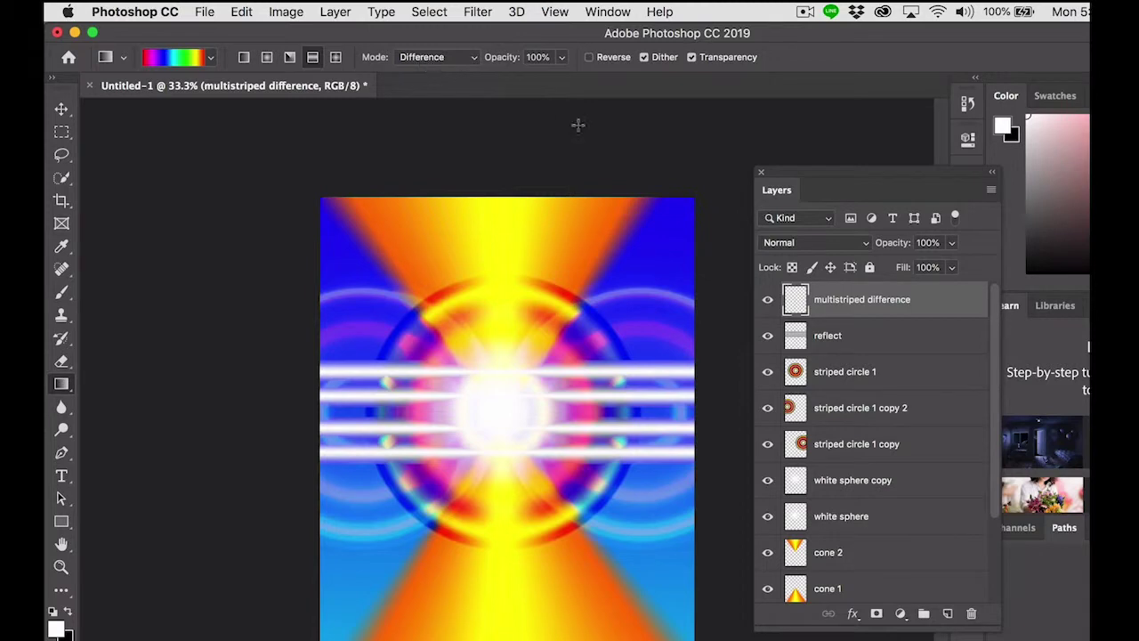
pyautogui.click(808, 244)
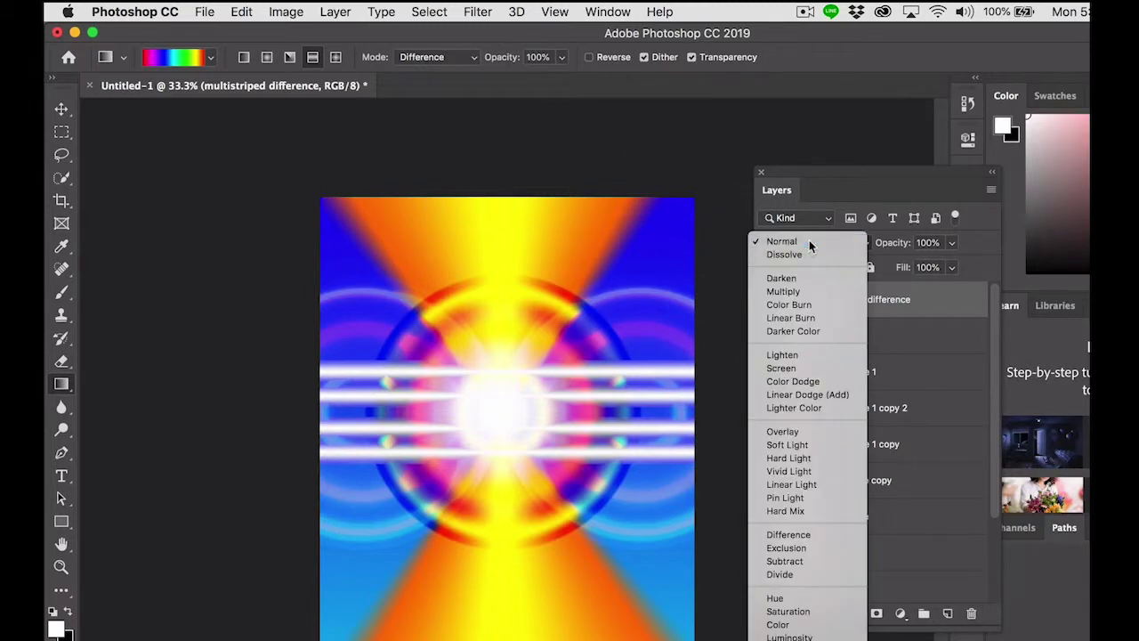
pyautogui.click(809, 243)
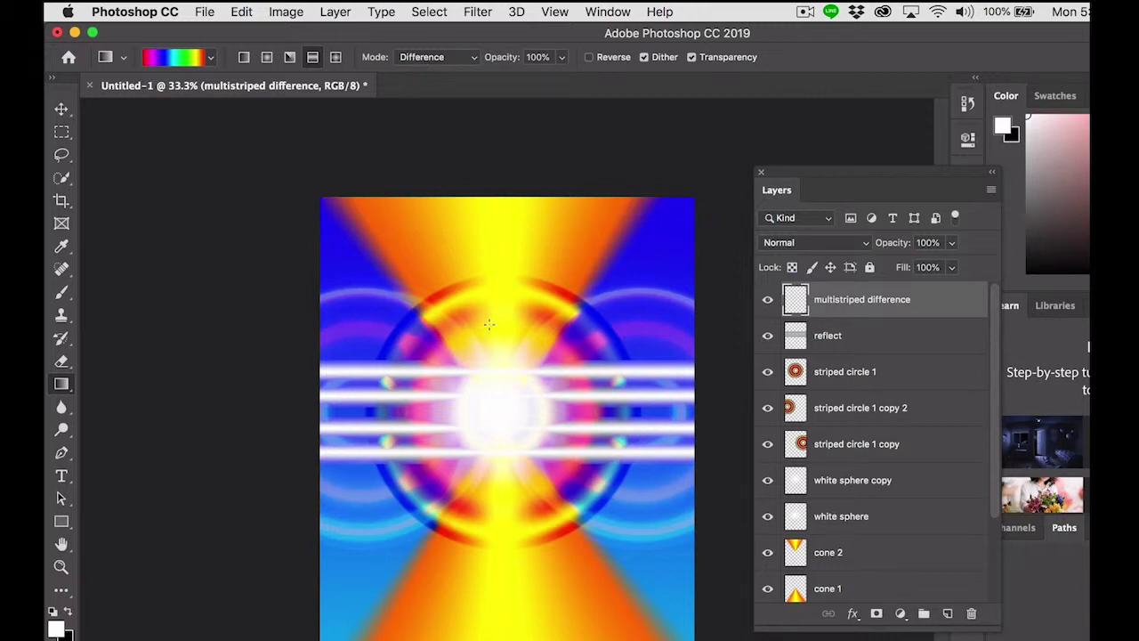
# - Draw several overlapping Spectrum reflected gradients at varying angles across the canvas on the "multistriped difference" layer
pyautogui.moveTo(490, 326); pyautogui.dragTo(377, 297)
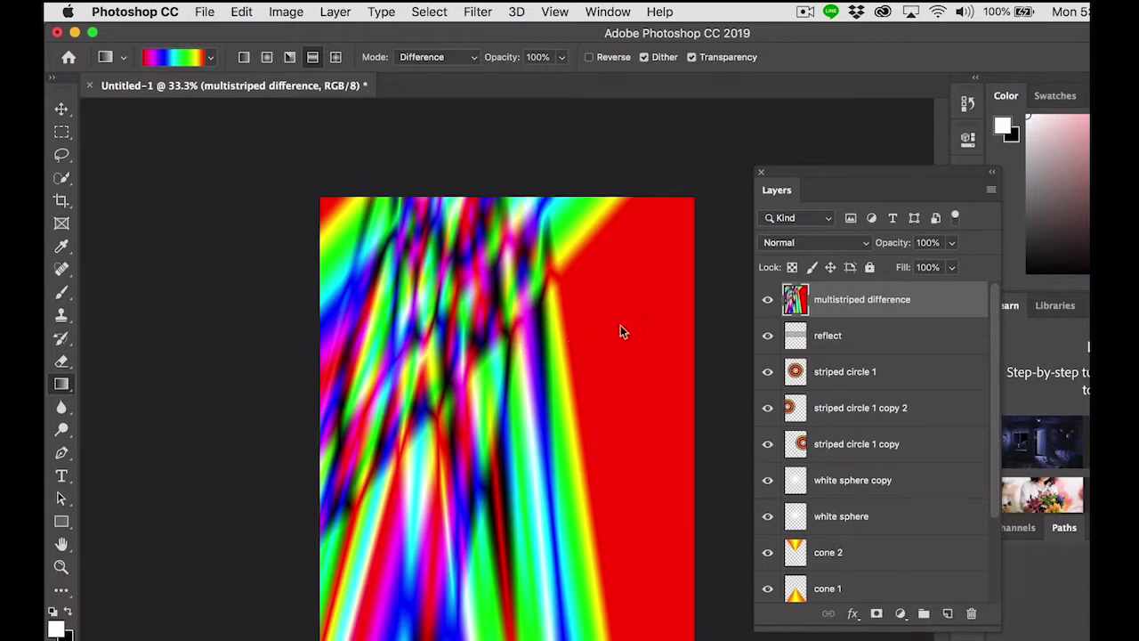
pyautogui.moveTo(620, 330); pyautogui.dragTo(606, 340)
pyautogui.moveTo(660, 263); pyautogui.dragTo(648, 293)
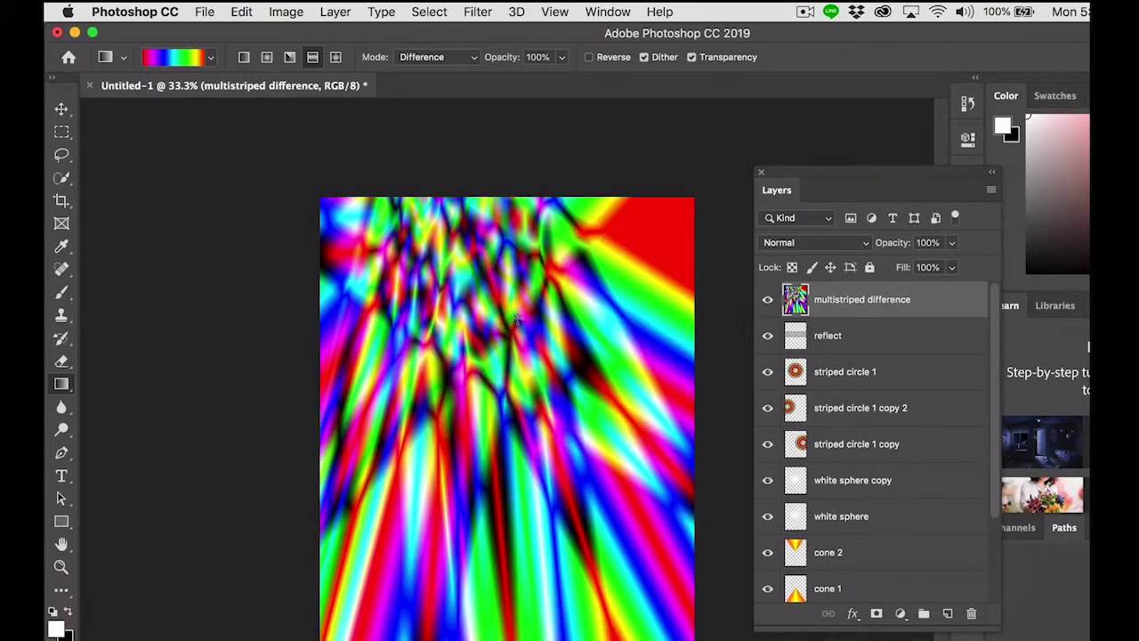
pyautogui.moveTo(559, 252); pyautogui.dragTo(610, 190)
# - Move the "multistriped difference" layer directly beneath the sky layer and set the sky layer's blend mode to Pin Light
pyautogui.click(952, 267)
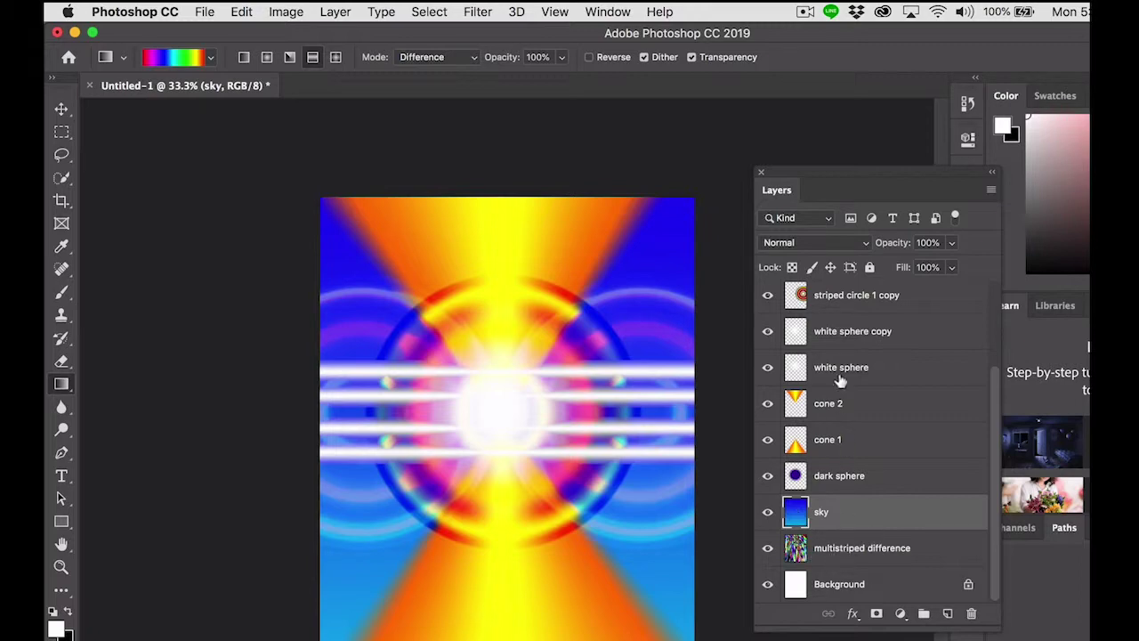
pyautogui.click(814, 244)
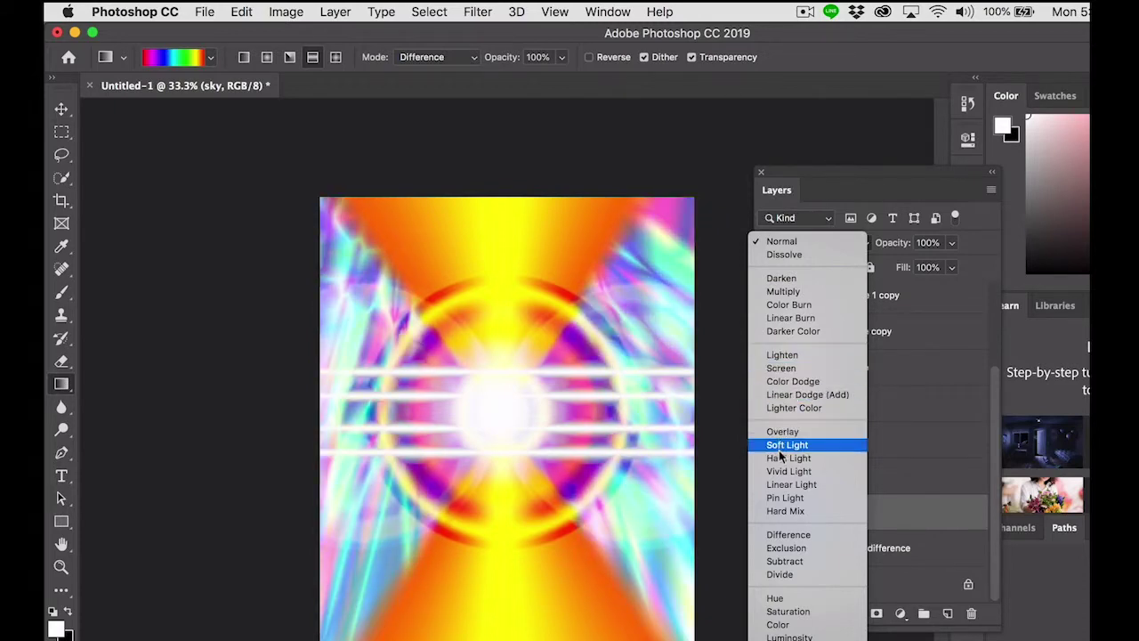
pyautogui.click(811, 503)
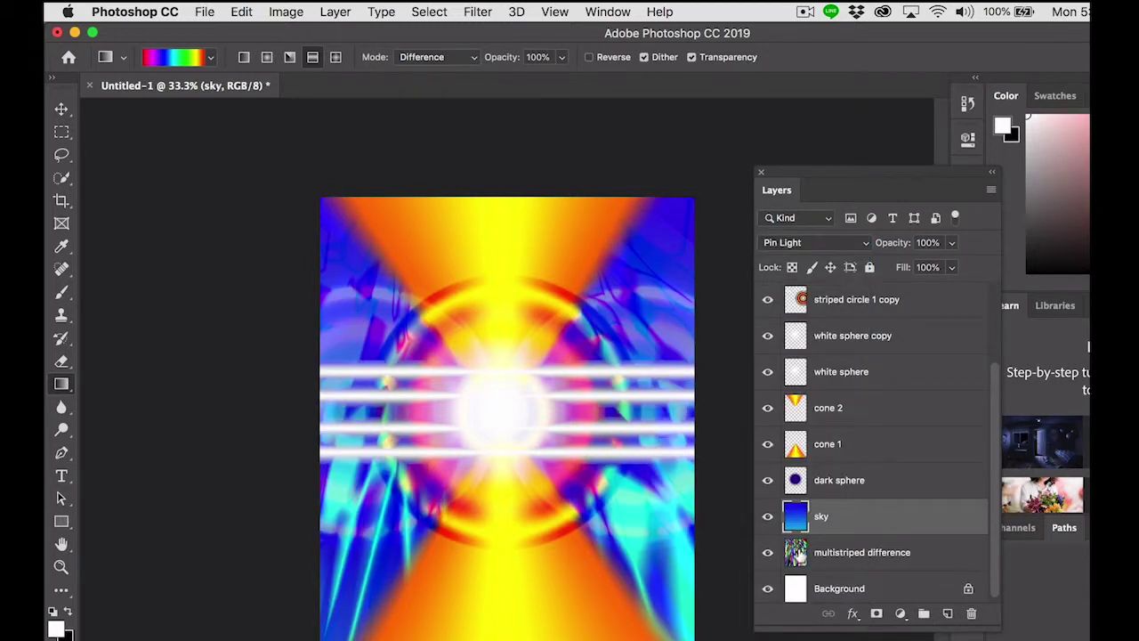
# - Lower the "multistriped difference" layer's opacity to 53%, then select the dark sphere layer
pyautogui.click(799, 553)
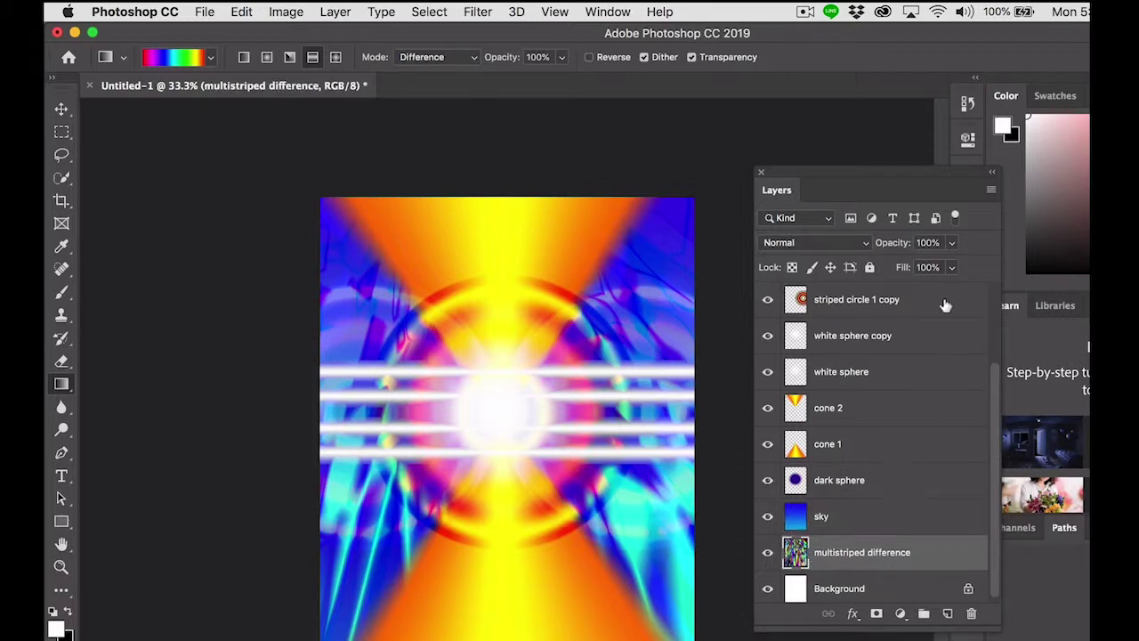
pyautogui.click(952, 243)
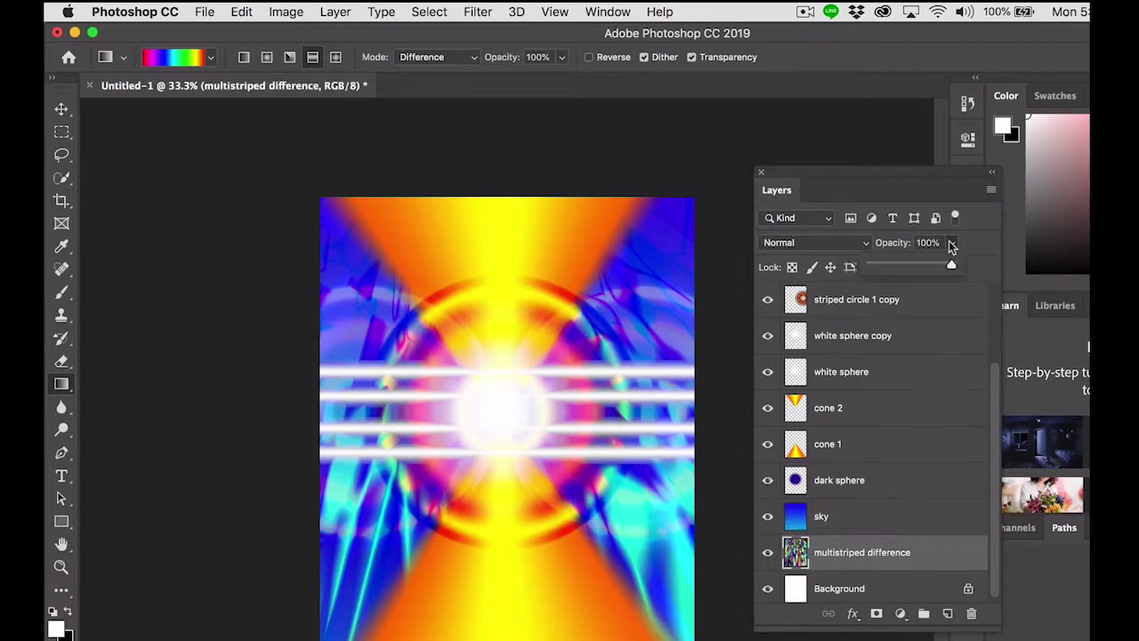
pyautogui.moveTo(951, 267); pyautogui.dragTo(916, 269)
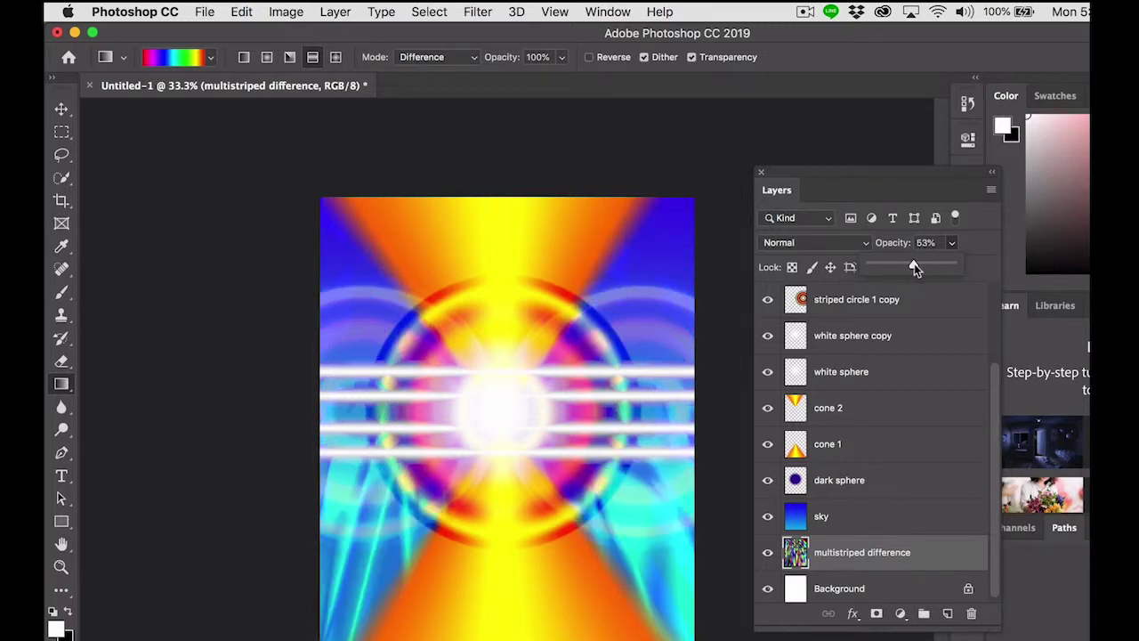
pyautogui.click(956, 496)
pyautogui.click(959, 495)
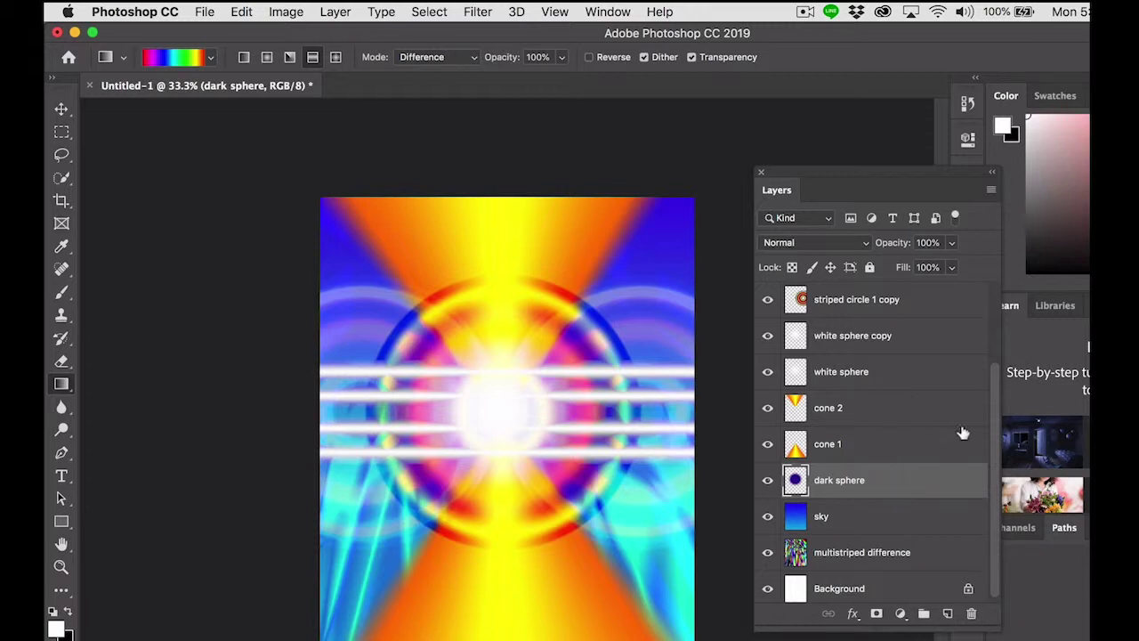
# - Set the Gradient tool's mode back to Normal
pyautogui.moveTo(996, 415); pyautogui.dragTo(988, 301)
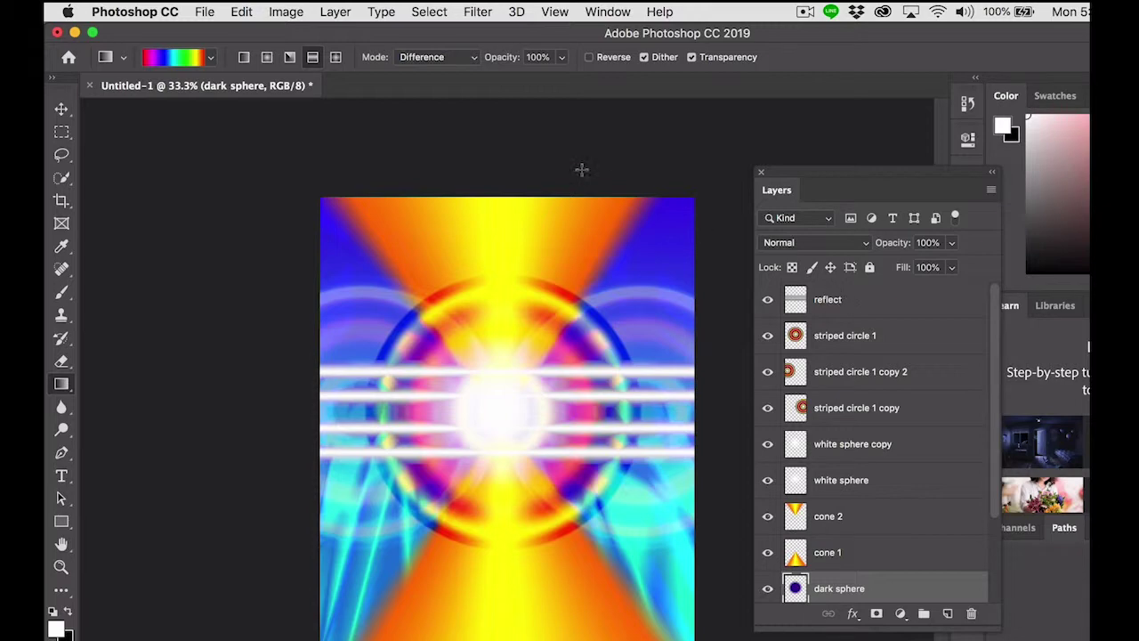
pyautogui.click(434, 61)
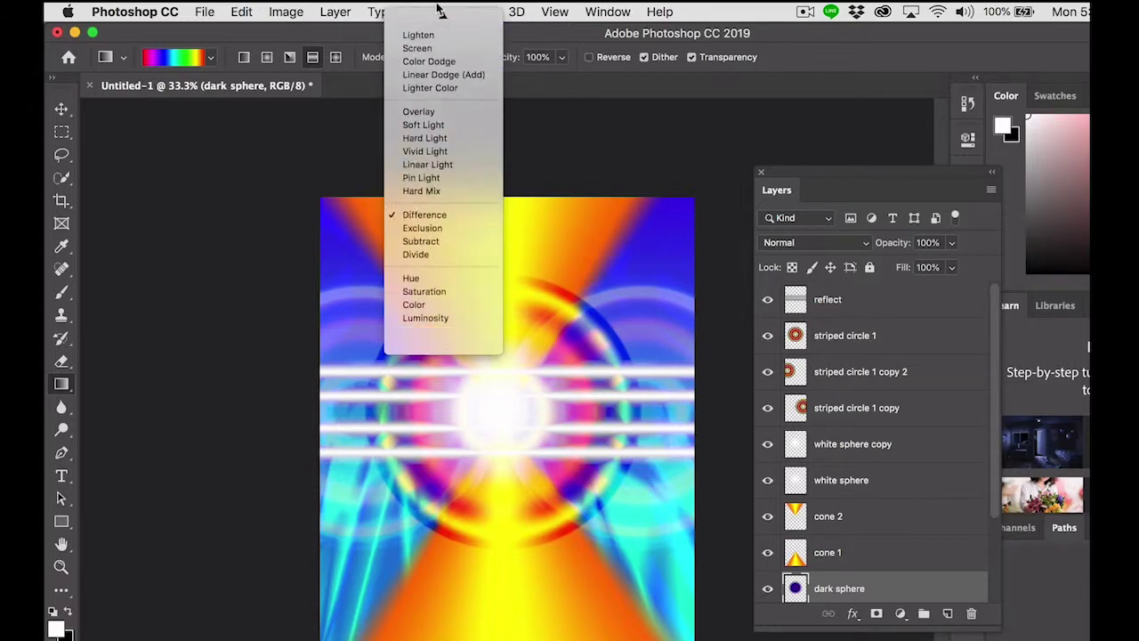
pyautogui.click(417, 14)
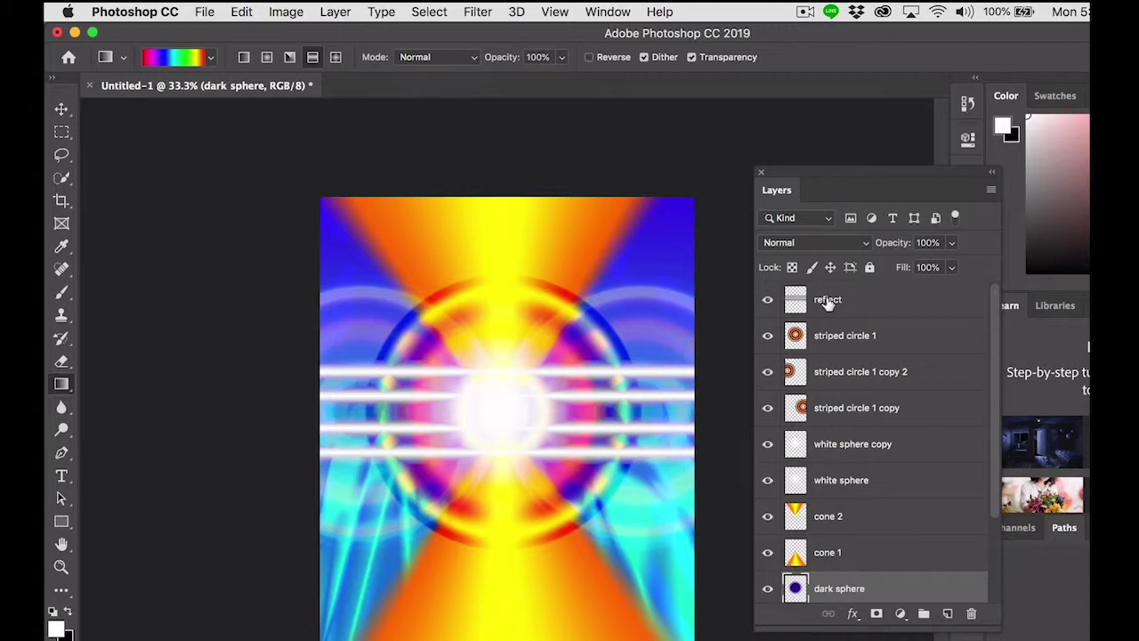
# - Duplicate the "reflect" layer and free-transform the copy to about 195% width and 158% height, rotated -46.5°
pyautogui.click(828, 301)
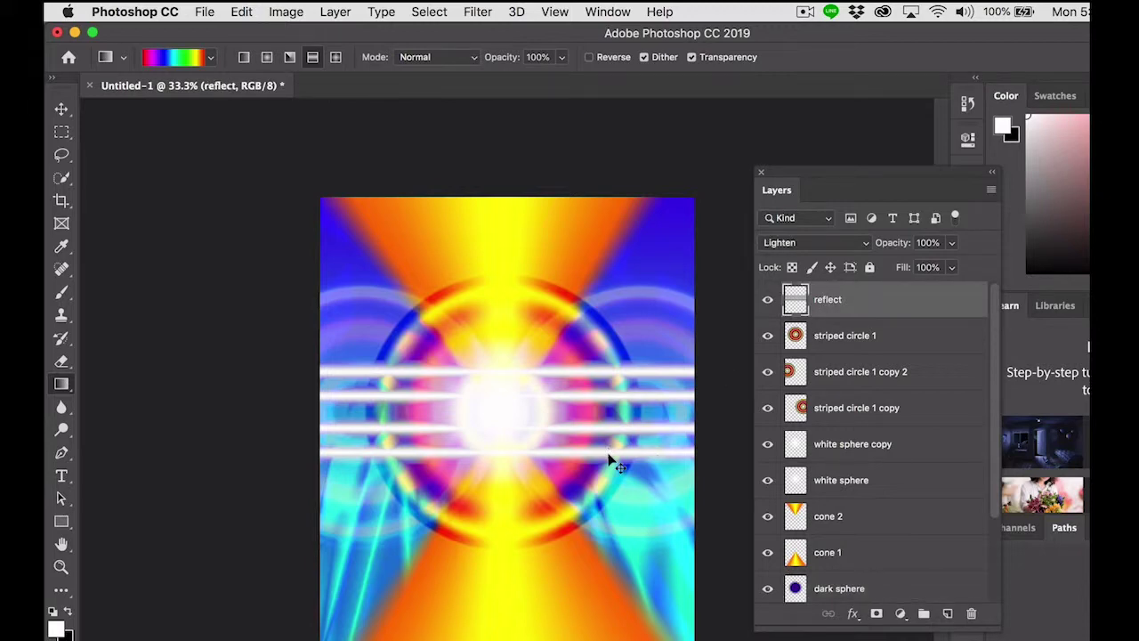
pyautogui.press('super+j')
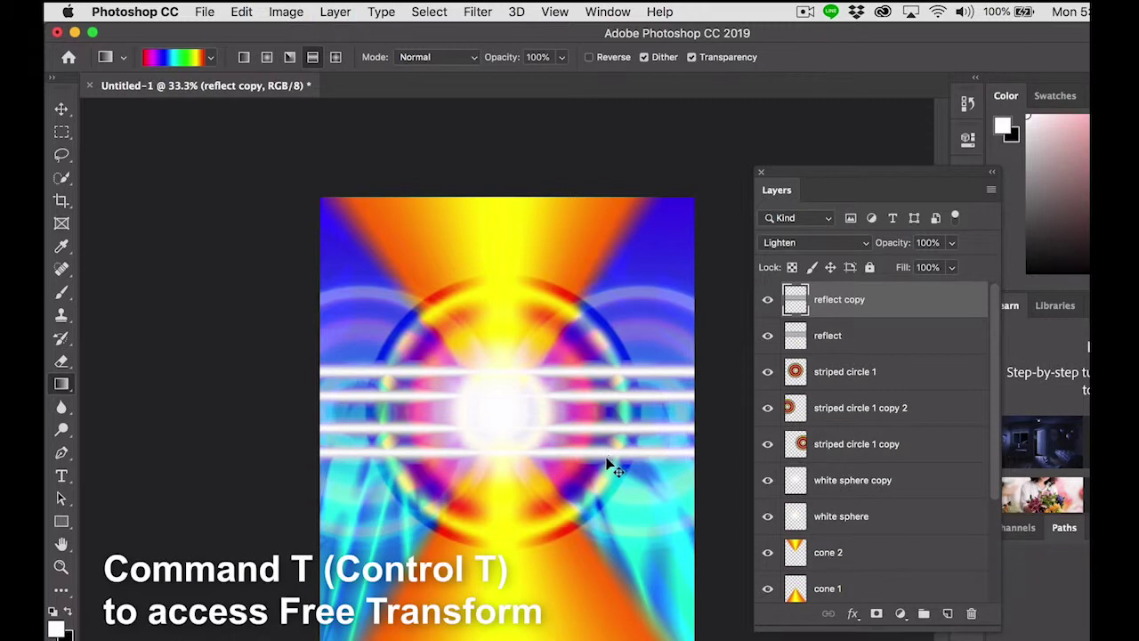
pyautogui.press('super+t')
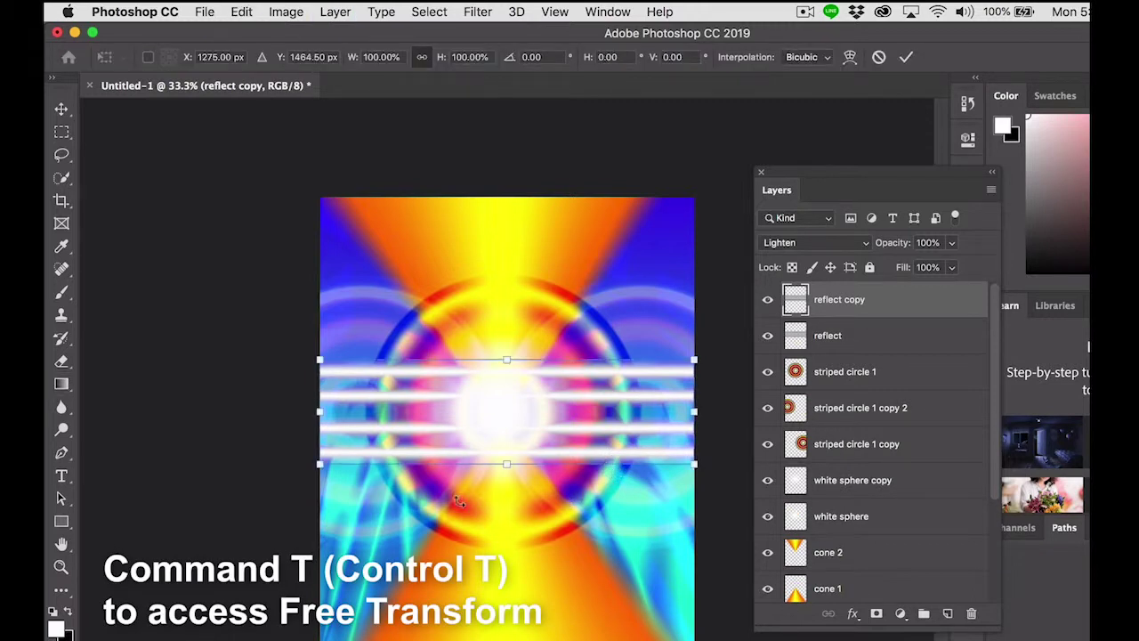
pyautogui.moveTo(308, 496); pyautogui.dragTo(445, 626)
pyautogui.moveTo(374, 545); pyautogui.dragTo(230, 640)
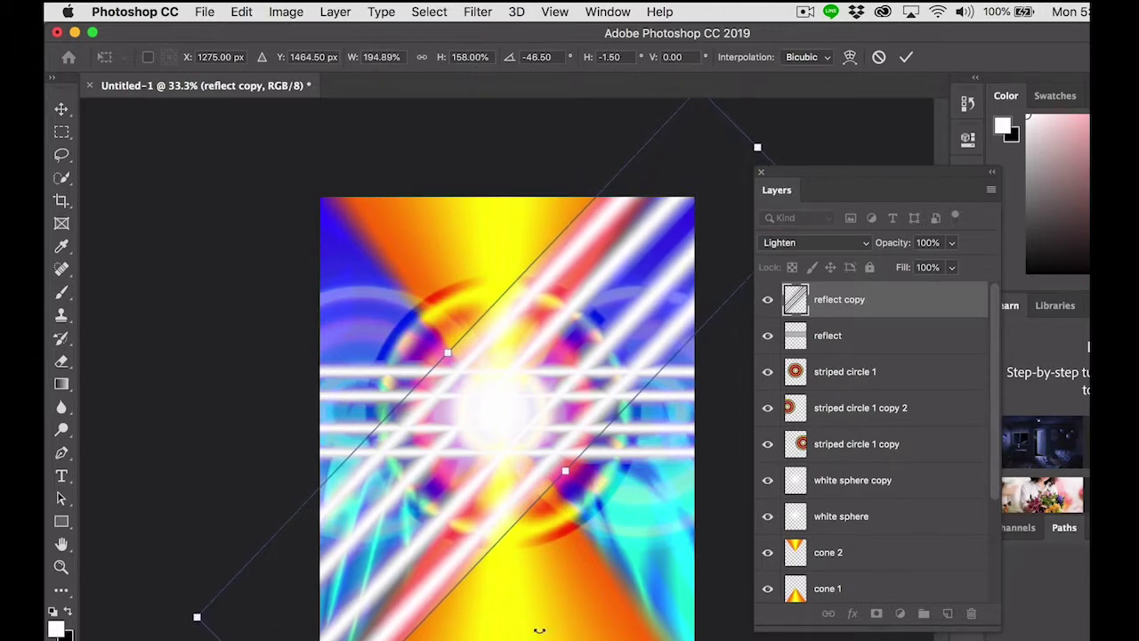
pyautogui.press('Return')
pyautogui.press('g')
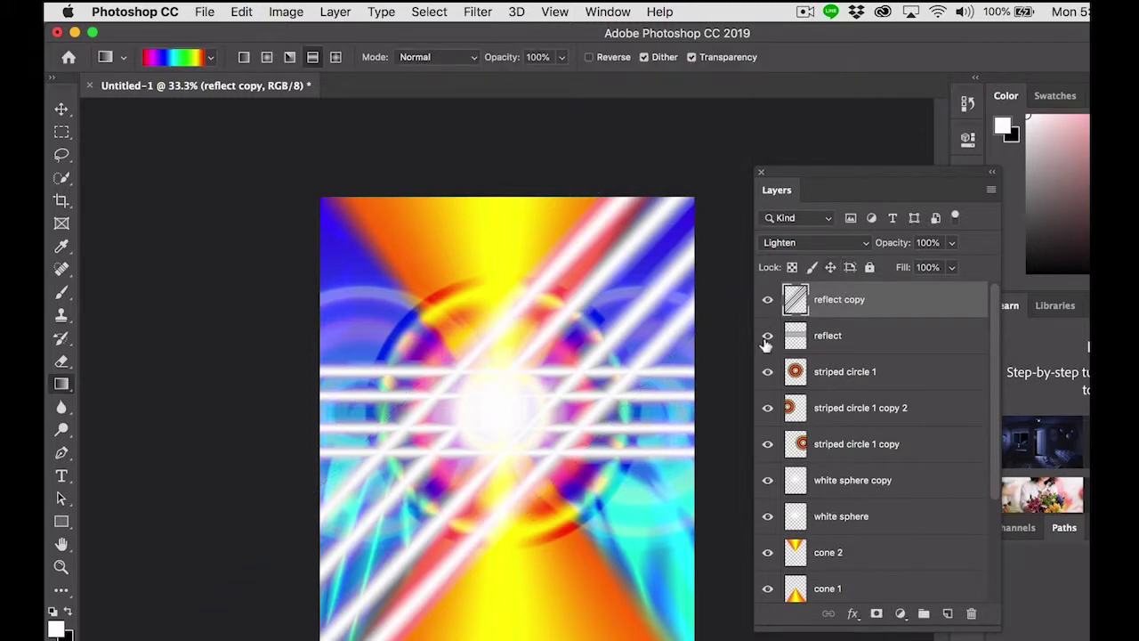
# - Hide the original "reflect" layer and both striped circle copies, and move the "reflect copy" layer directly above sky
pyautogui.click(767, 342)
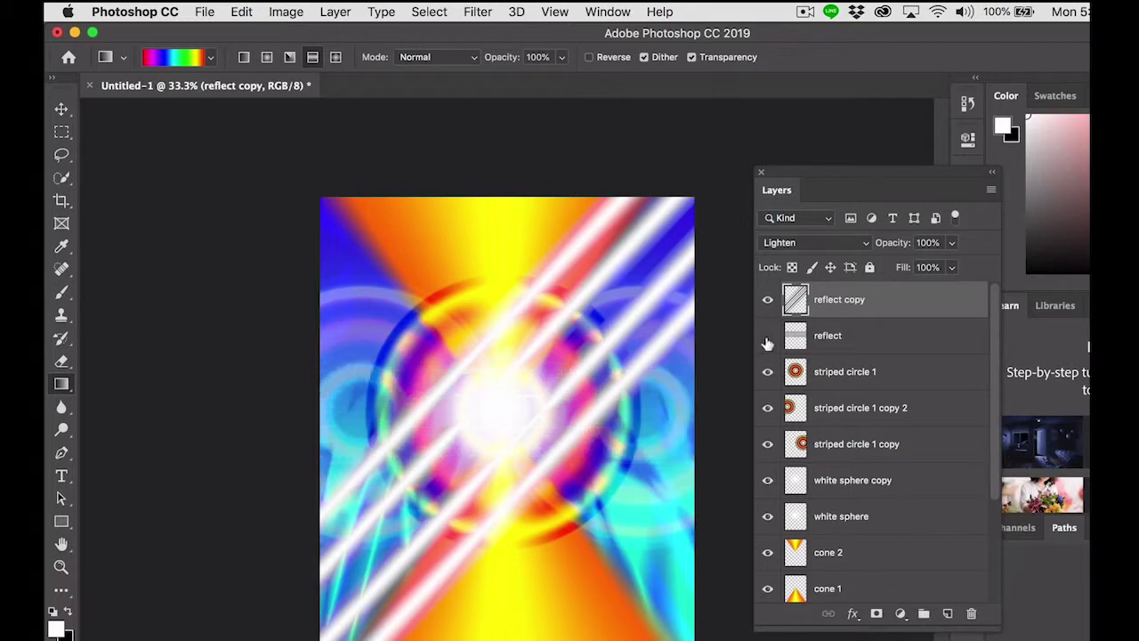
pyautogui.click(768, 407)
pyautogui.click(768, 443)
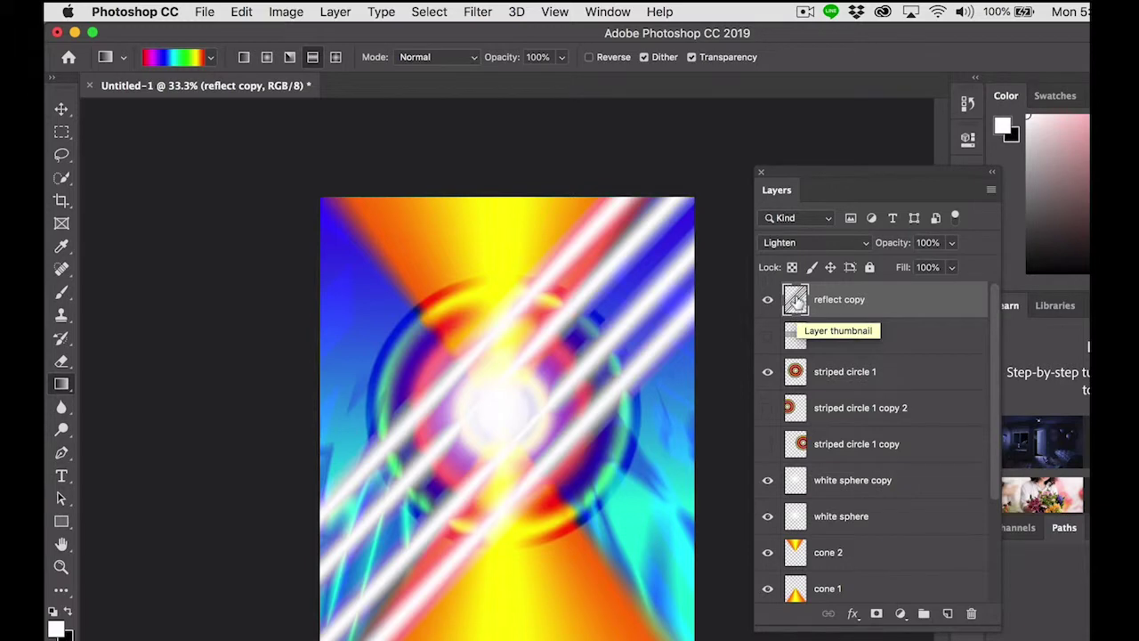
pyautogui.moveTo(798, 304); pyautogui.dragTo(798, 534)
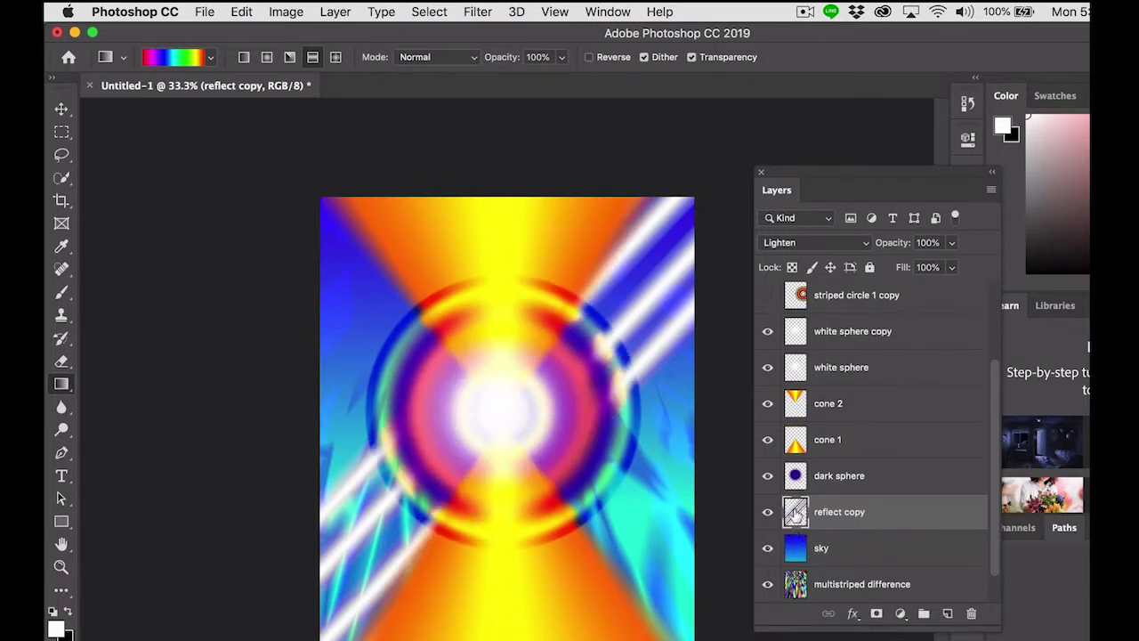
# - Duplicate the diagonal "reflect copy" layer and rotate the duplicate so its bands run along the opposite diagonal
pyautogui.press('super+j')
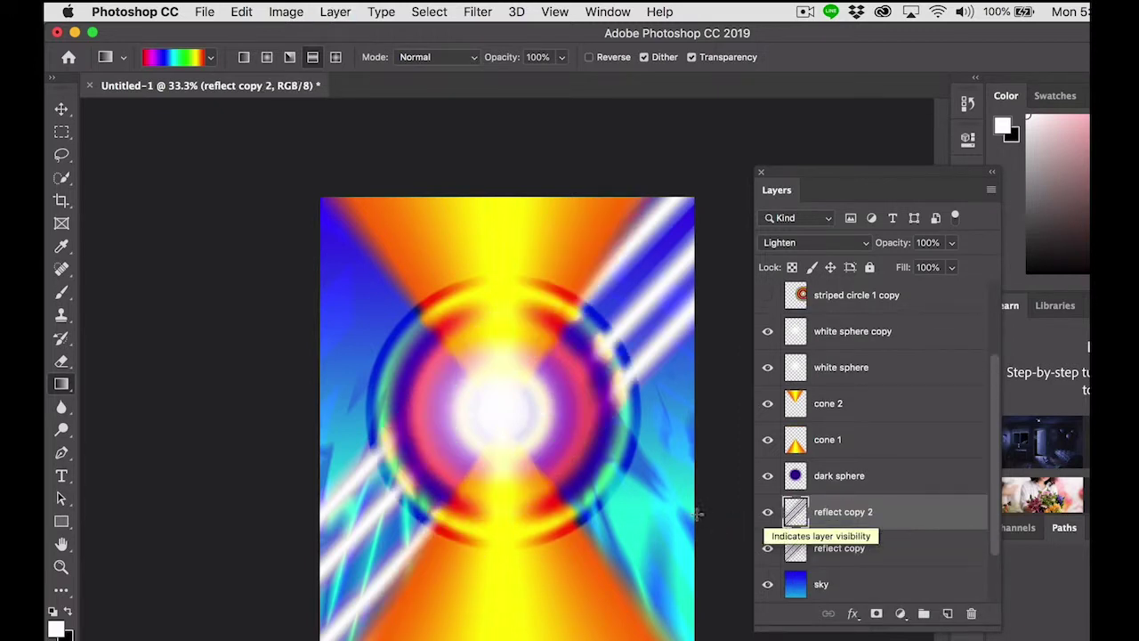
pyautogui.press('super+t')
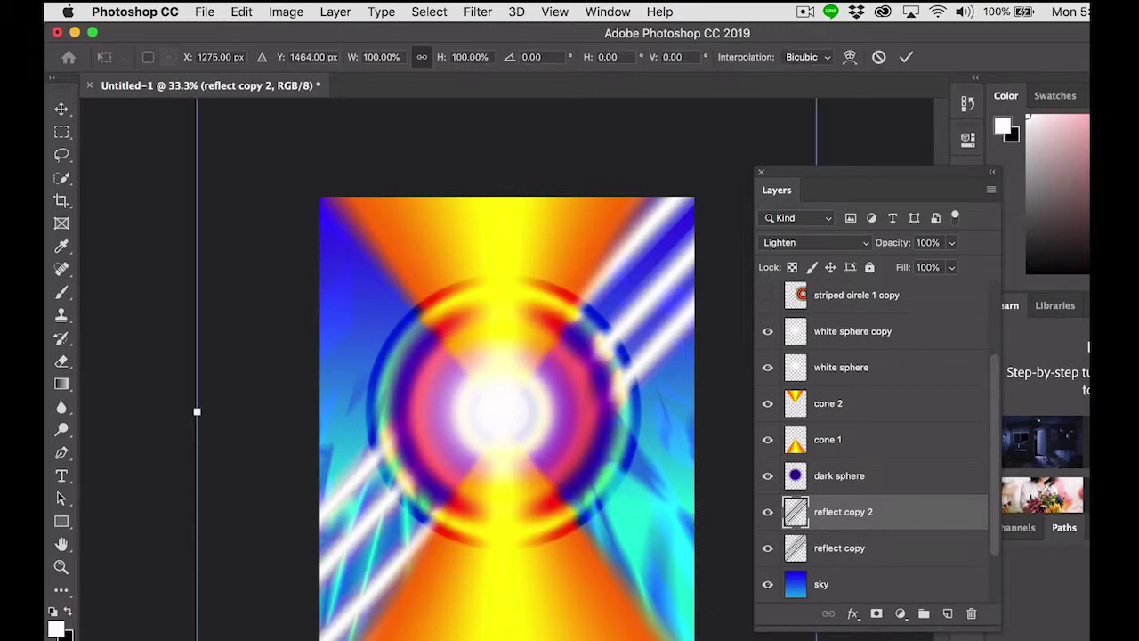
pyautogui.moveTo(623, 632); pyautogui.dragTo(339, 590)
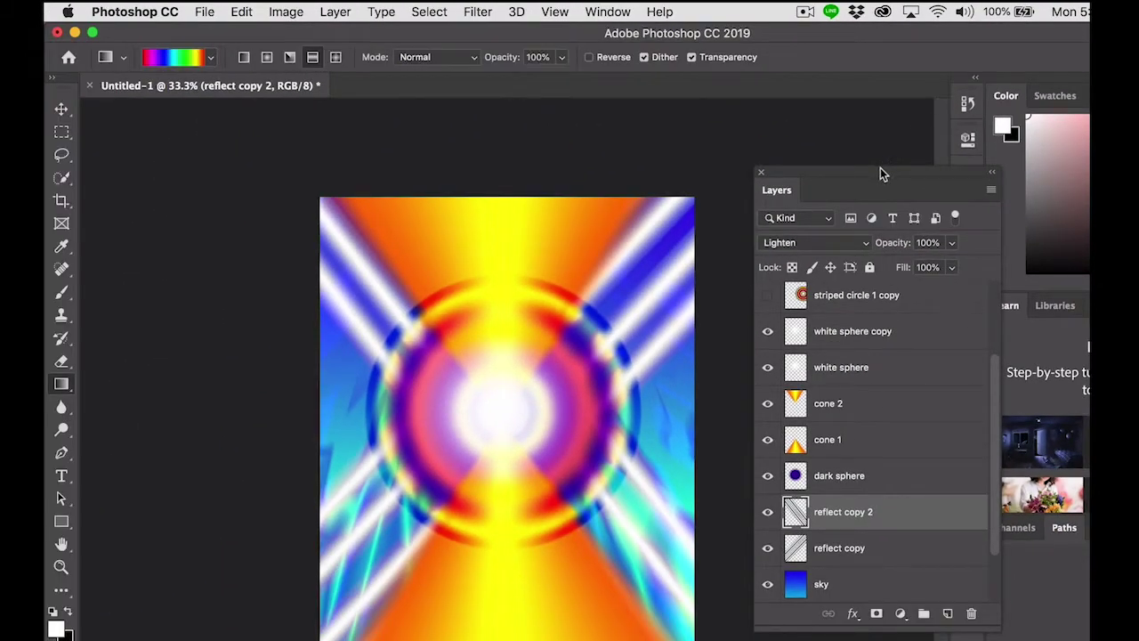
# - Move the dark sphere layer directly above "cone 2" and show both striped circle copies again
pyautogui.moveTo(840, 475); pyautogui.dragTo(836, 390)
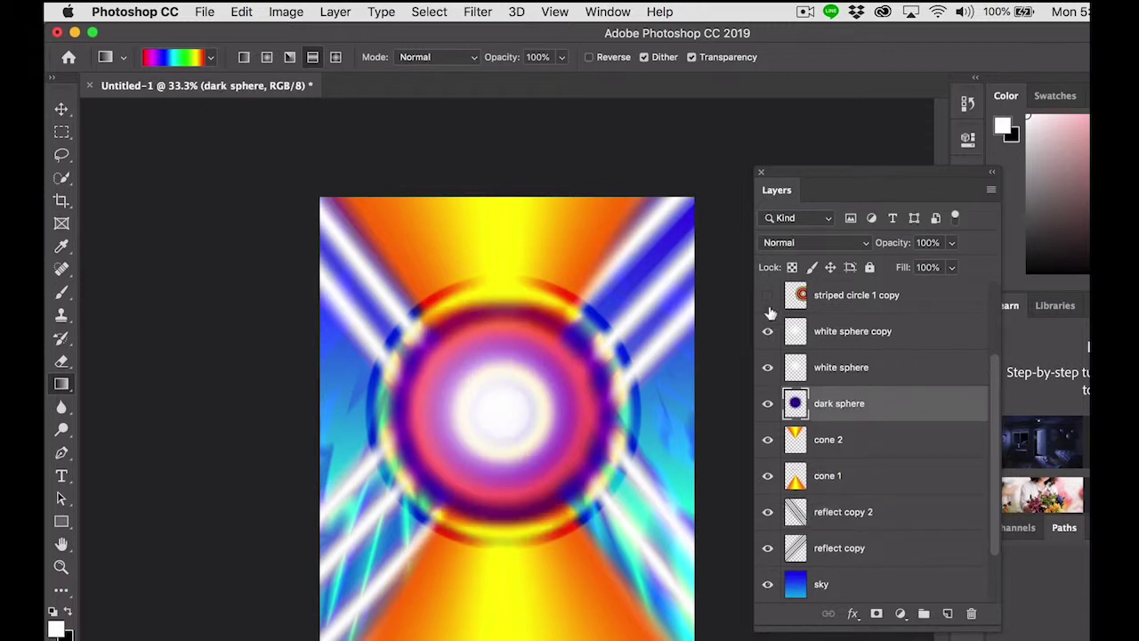
pyautogui.click(767, 297)
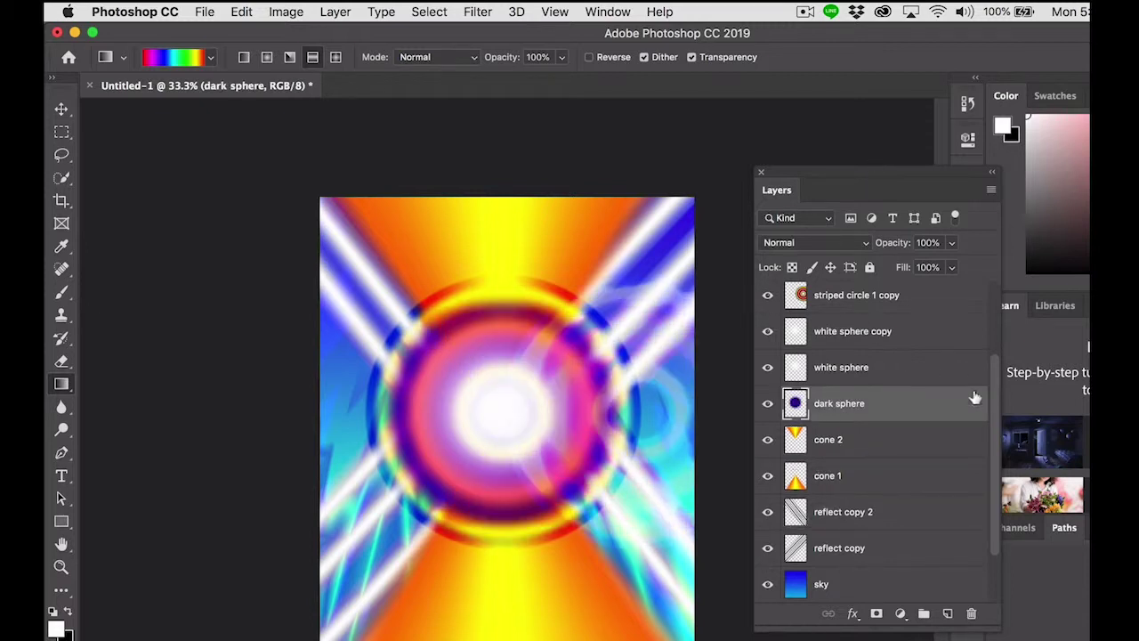
pyautogui.moveTo(991, 407); pyautogui.dragTo(993, 356)
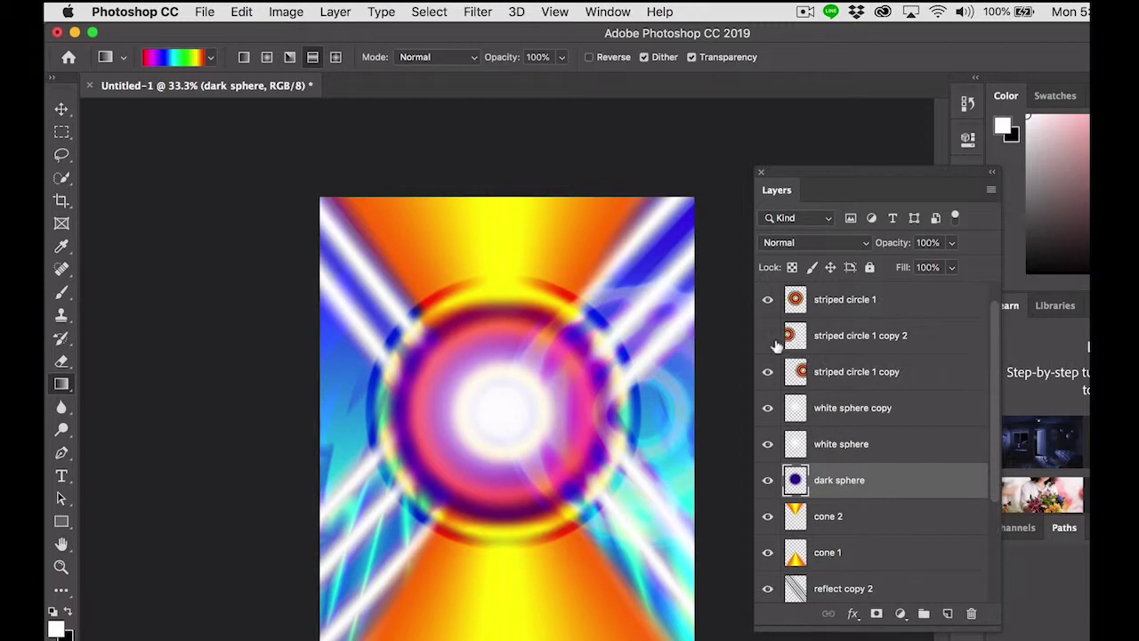
pyautogui.click(768, 336)
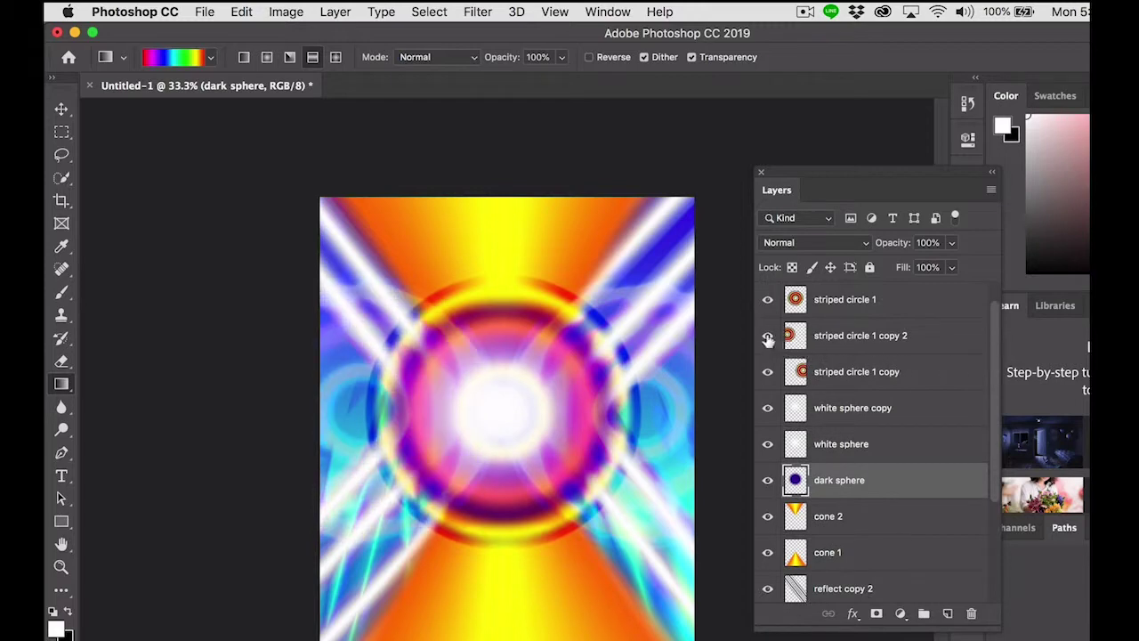
# - Hide the three striped circle layers and show them again to compare the composition with and without them
pyautogui.click(767, 335)
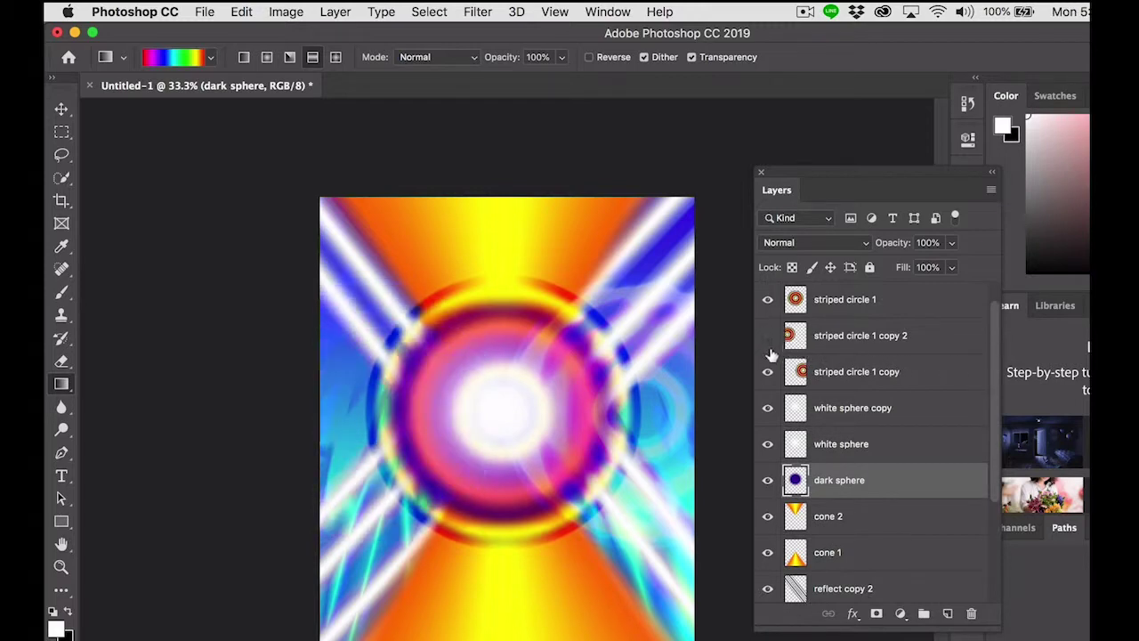
pyautogui.click(767, 371)
pyautogui.click(767, 301)
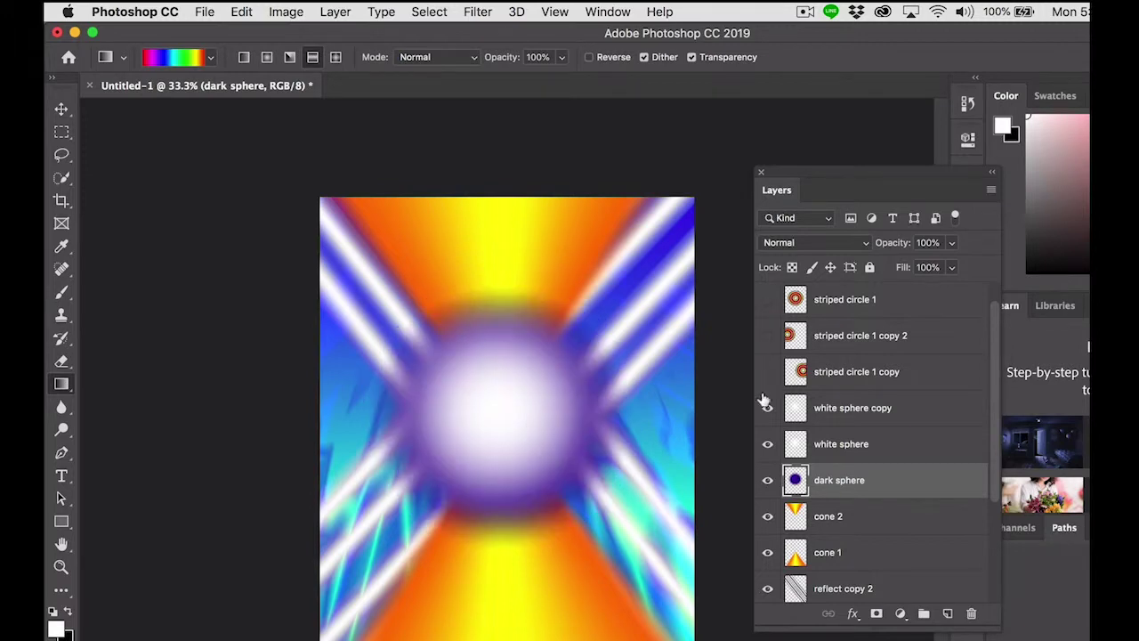
pyautogui.click(768, 372)
pyautogui.click(767, 336)
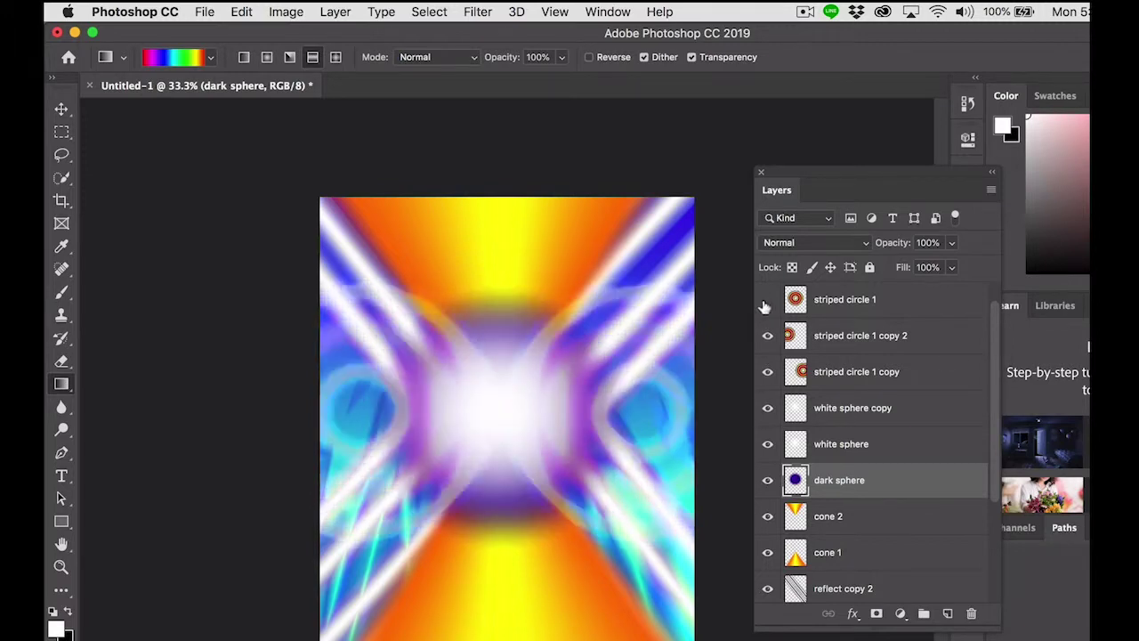
pyautogui.click(767, 300)
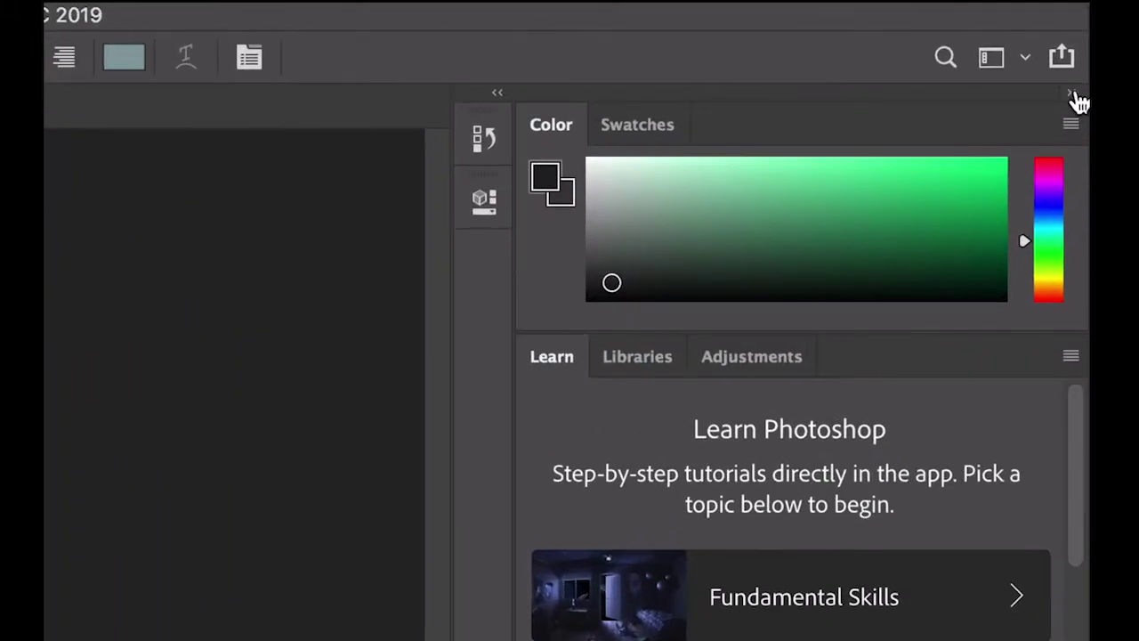
# - In "Woman on turquoise.psd", collapse the panel dock to labelled icons, then float the Layers panel near the image and expand it
pyautogui.click(1072, 94)
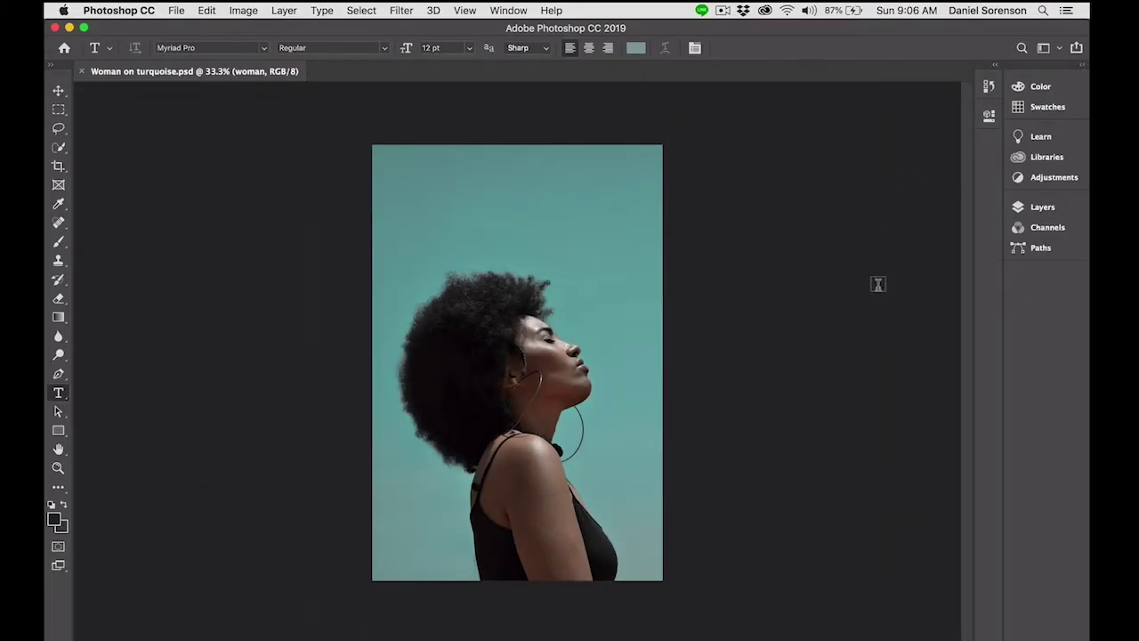
pyautogui.moveTo(1019, 207); pyautogui.dragTo(729, 144)
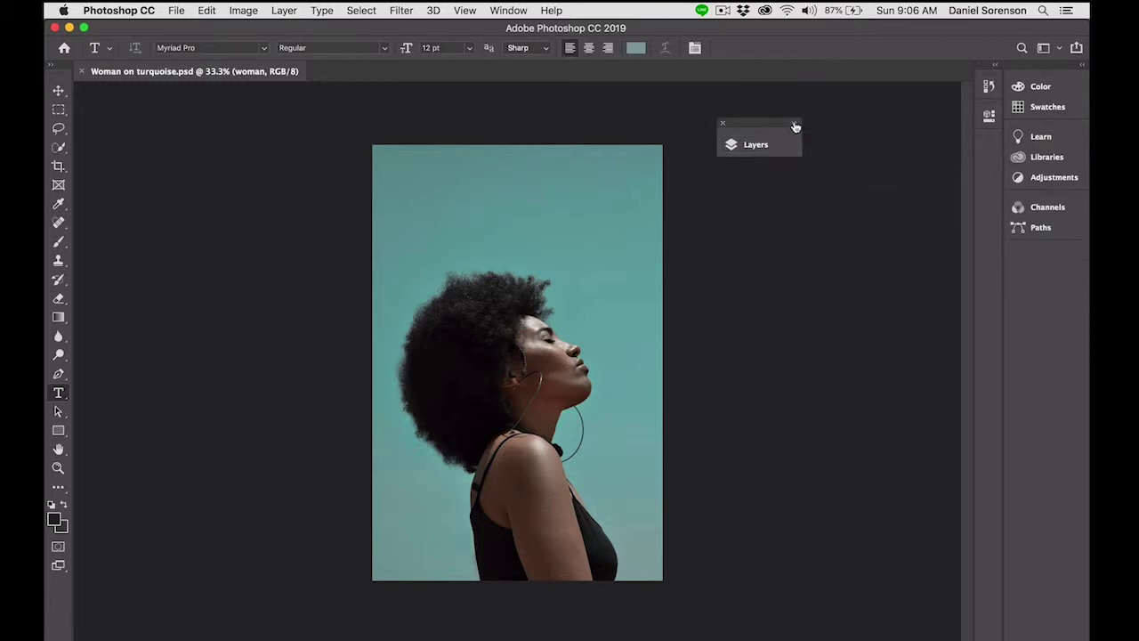
pyautogui.click(795, 126)
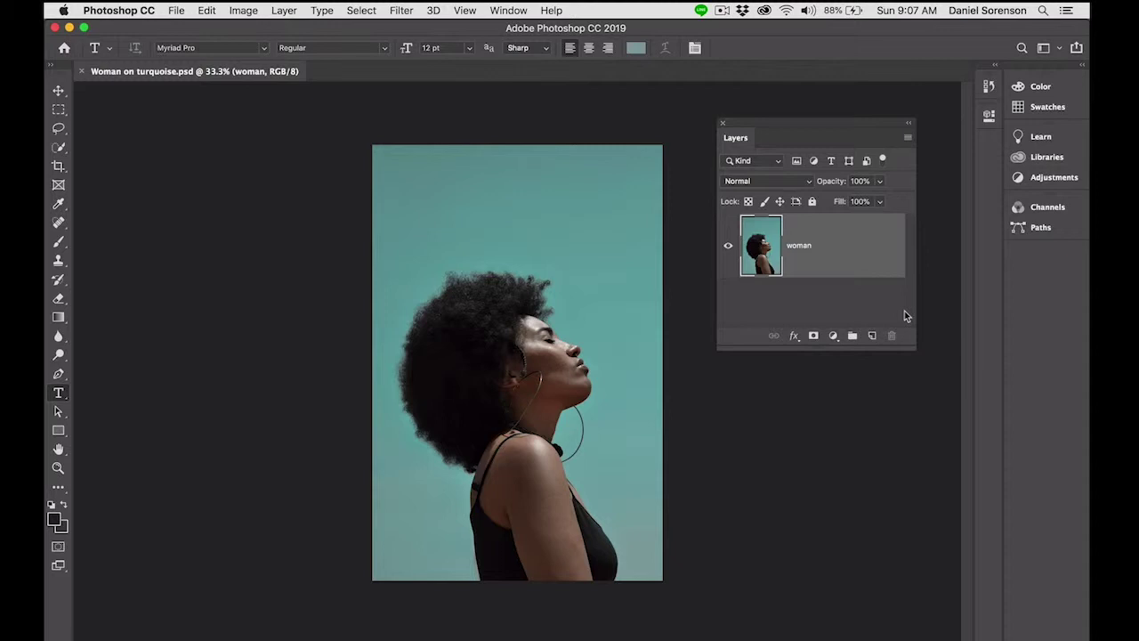
# - Create a new layer named "shadow" above the woman layer
pyautogui.press('super+shift+n')
pyautogui.write('shadow')
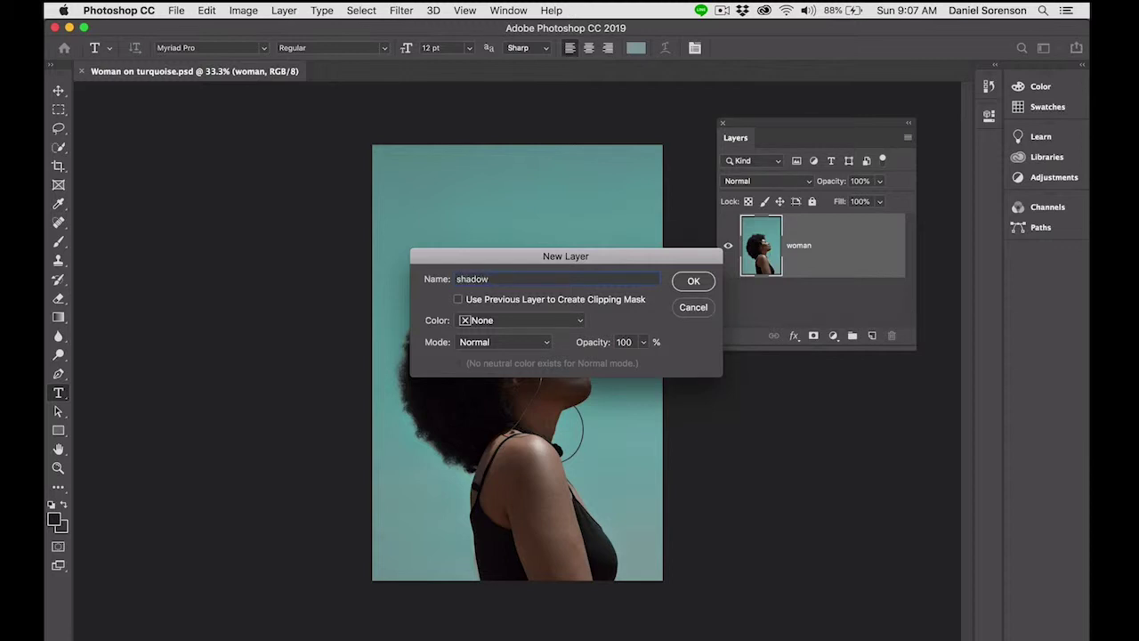
pyautogui.press('Return')
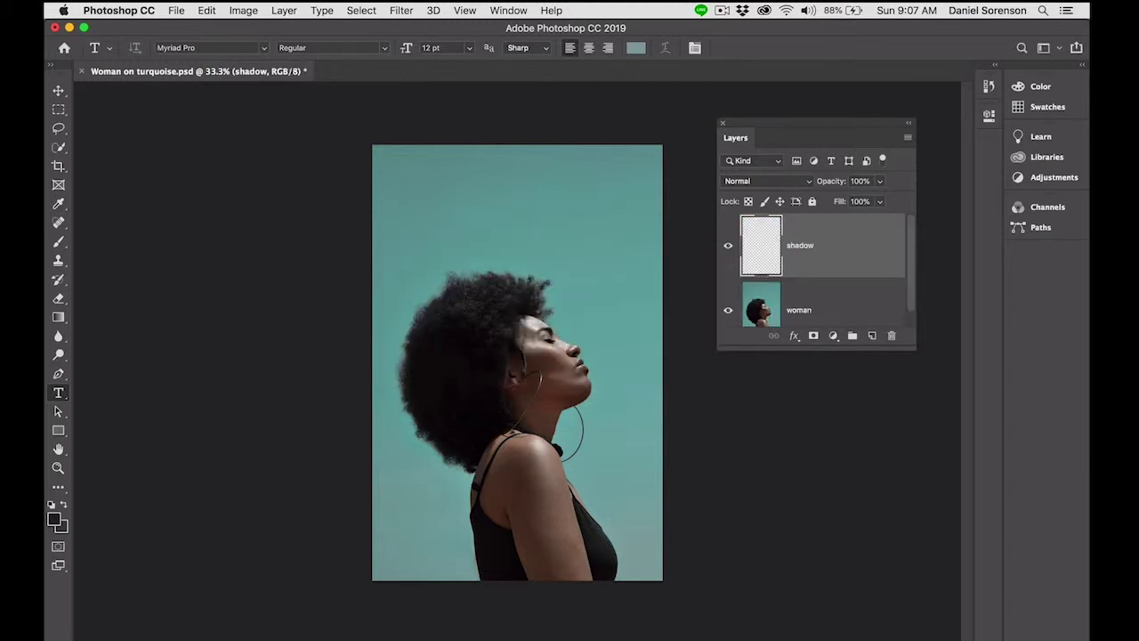
# - Draw a short, slightly tilted linear Foreground to Transparent gradient across the woman's hair on the "shadow" layer, darkening the image behind her
pyautogui.press('g')
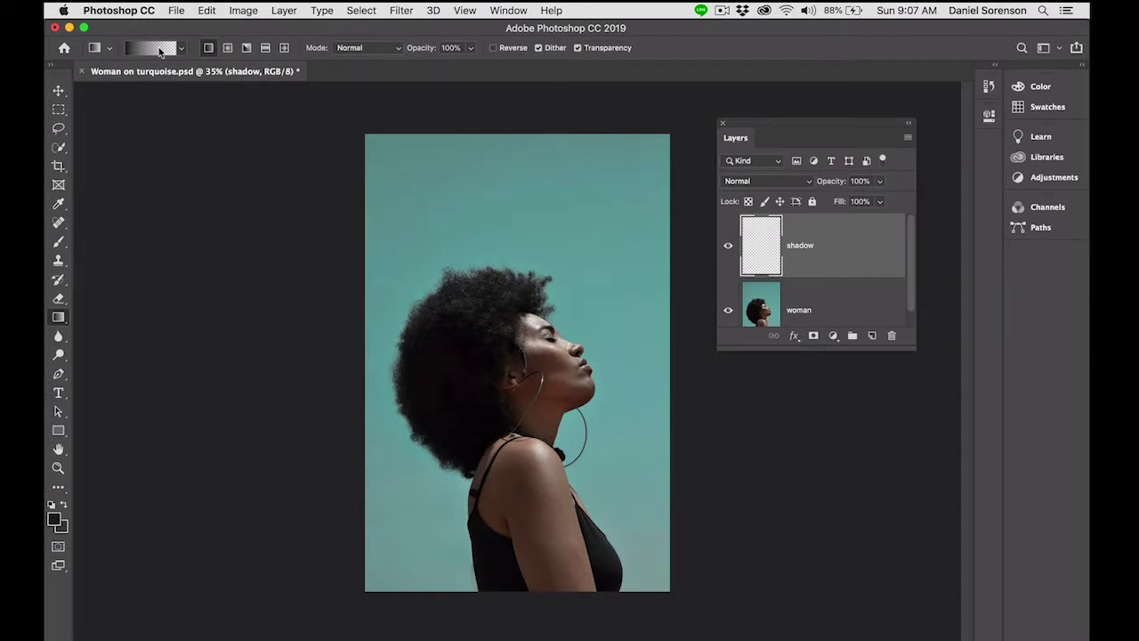
pyautogui.click(160, 52)
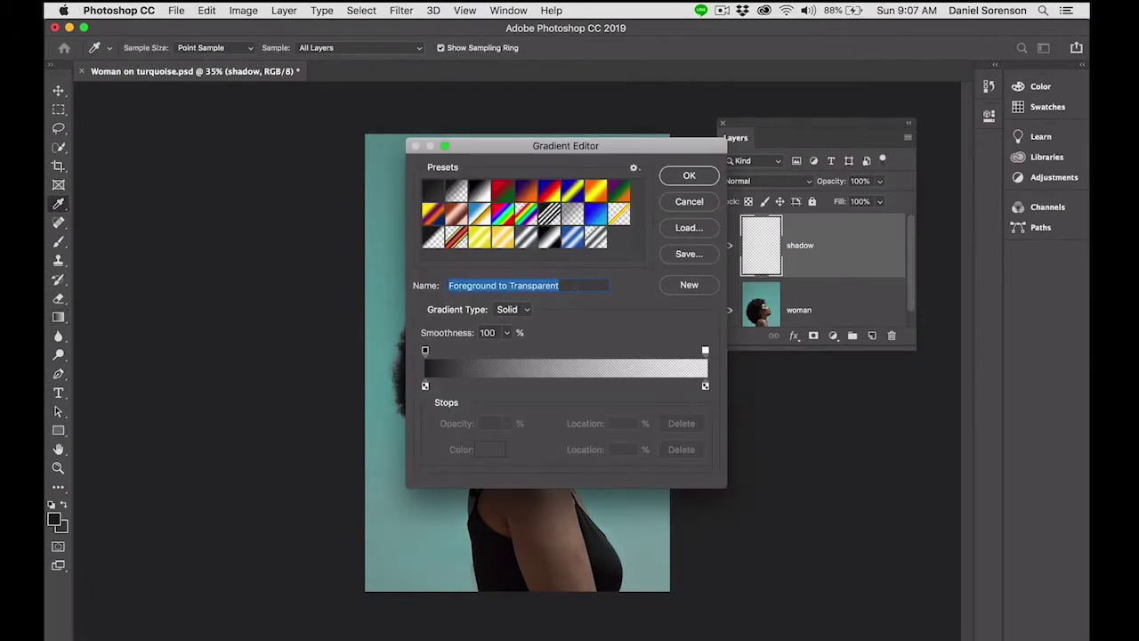
pyautogui.click(690, 177)
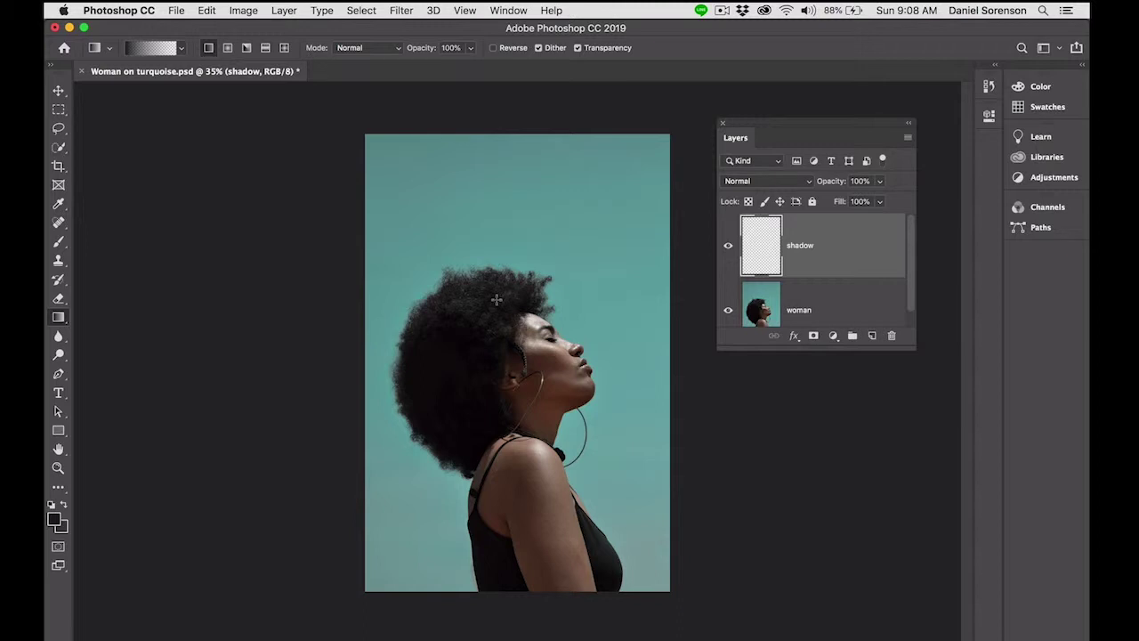
pyautogui.moveTo(495, 300); pyautogui.dragTo(534, 304)
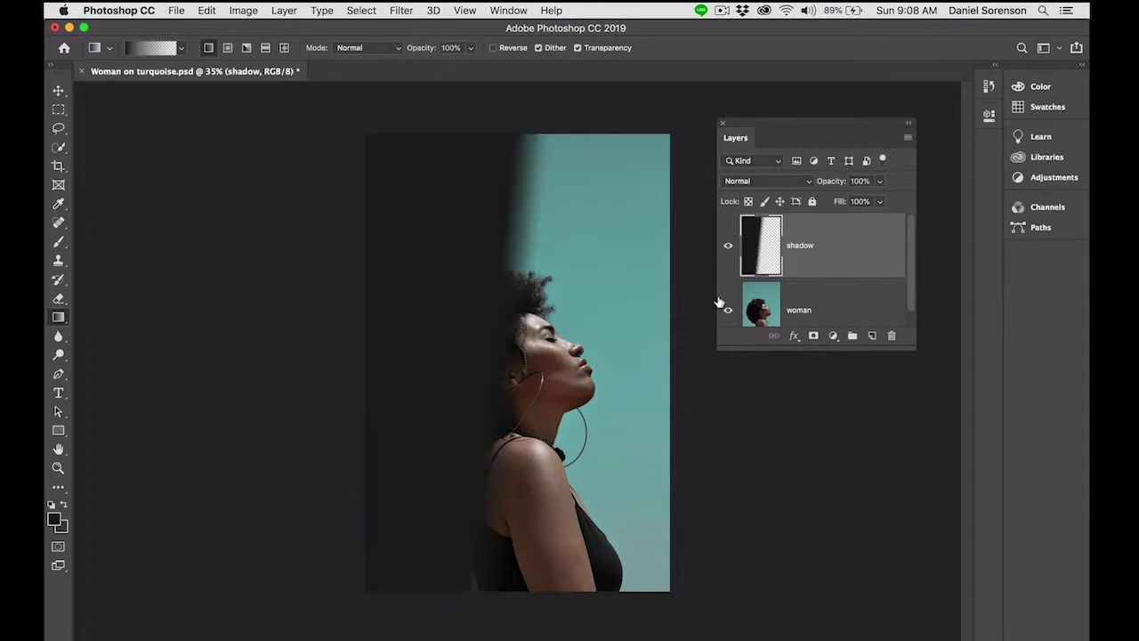
# - Lower the "shadow" layer's opacity to about 75% and set its blend mode to Multiply
pyautogui.click(879, 180)
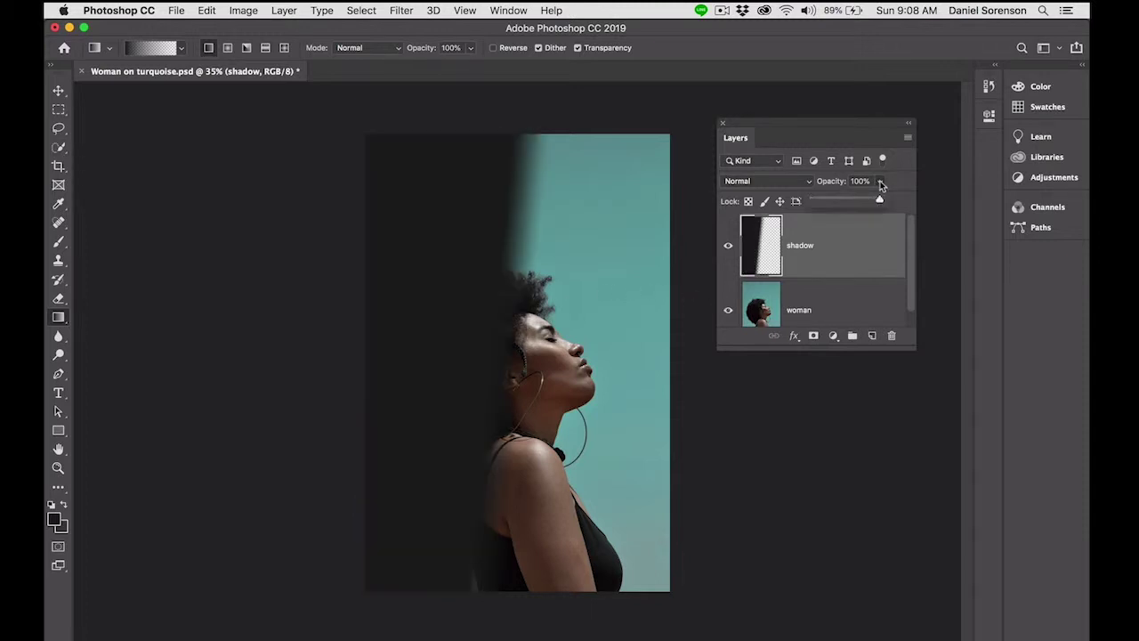
pyautogui.moveTo(883, 200); pyautogui.dragTo(864, 203)
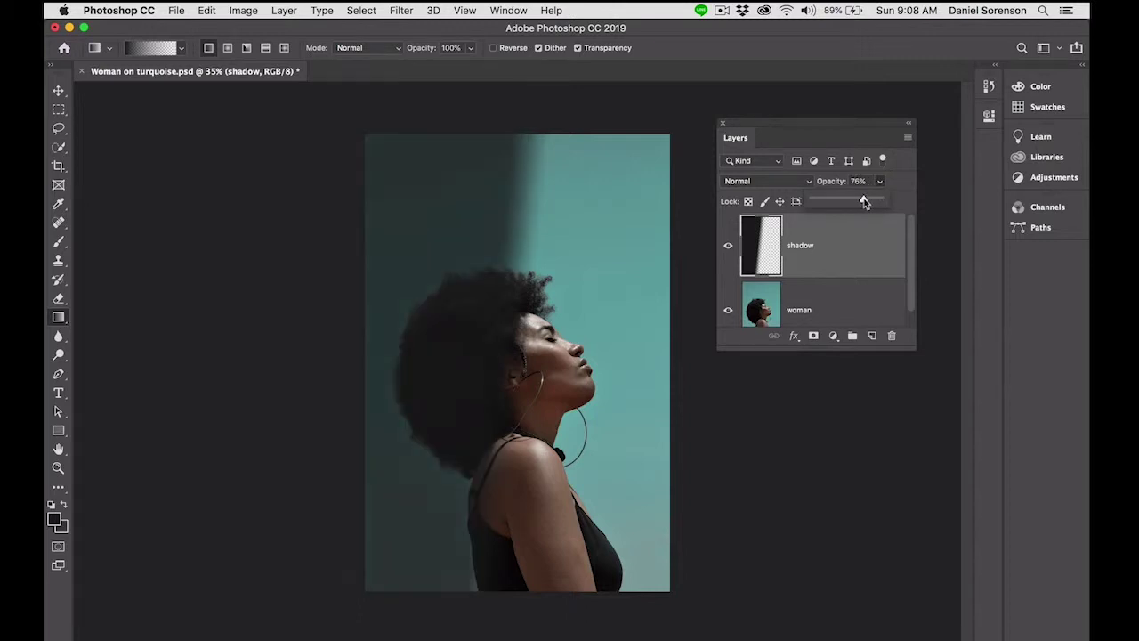
pyautogui.click(765, 180)
pyautogui.click(772, 222)
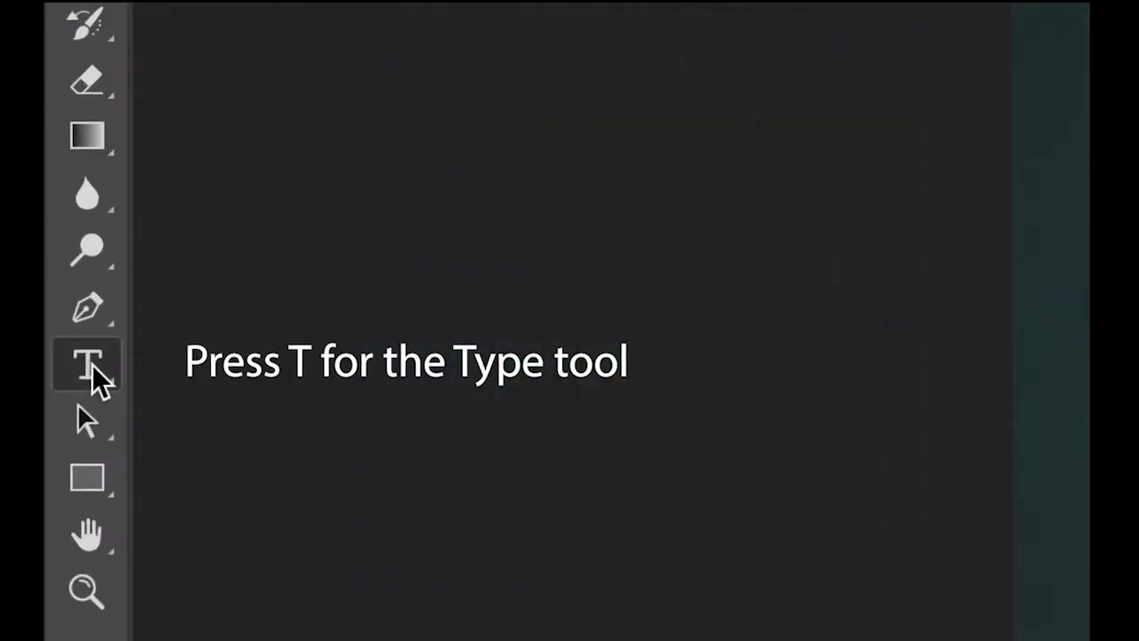
# - Use the Horizontal Type Tool to draw a paragraph text box on the shadowed backdrop above the woman's hair
pyautogui.click(59, 394)
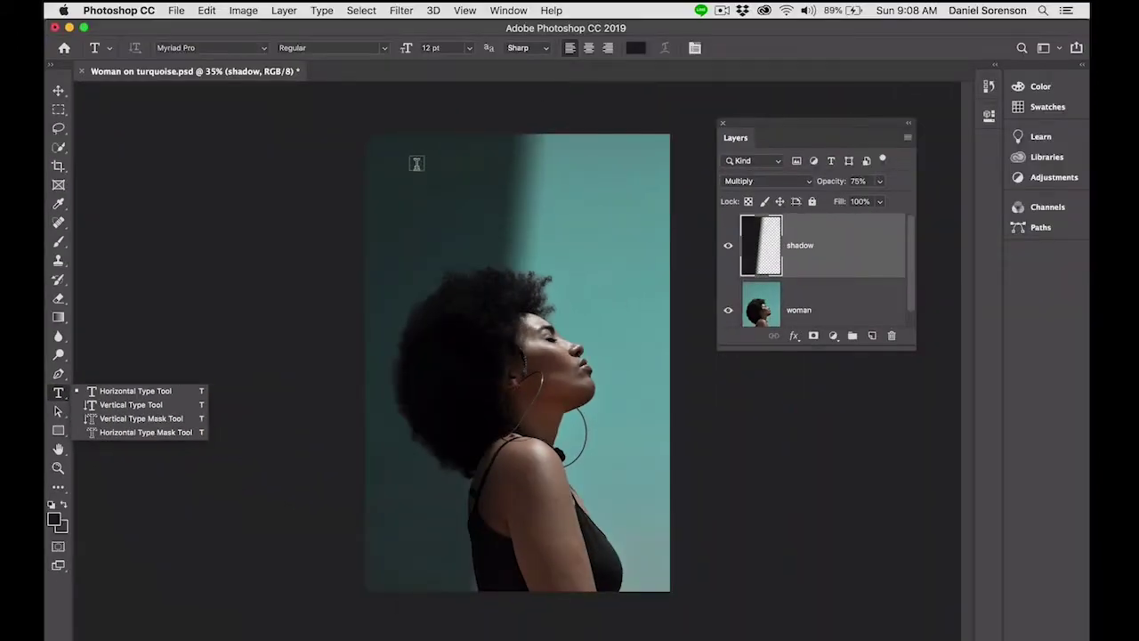
pyautogui.press('Escape')
pyautogui.moveTo(406, 160); pyautogui.dragTo(499, 241)
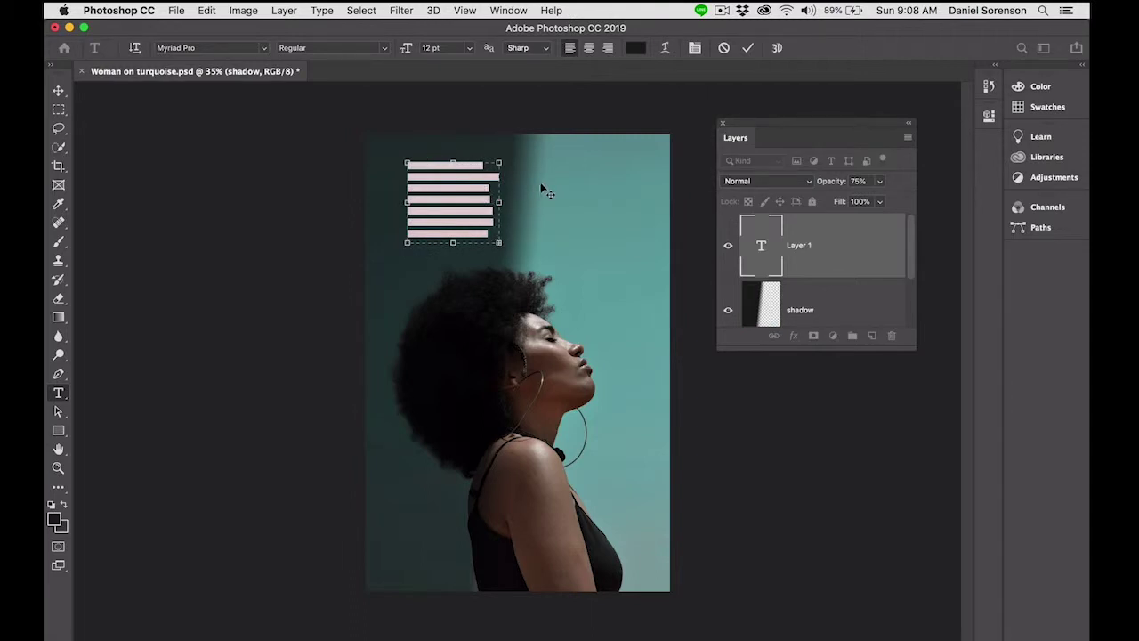
# - Sample the turquoise background as the text colour and soften it to a paler, greyer tint
pyautogui.click(635, 47)
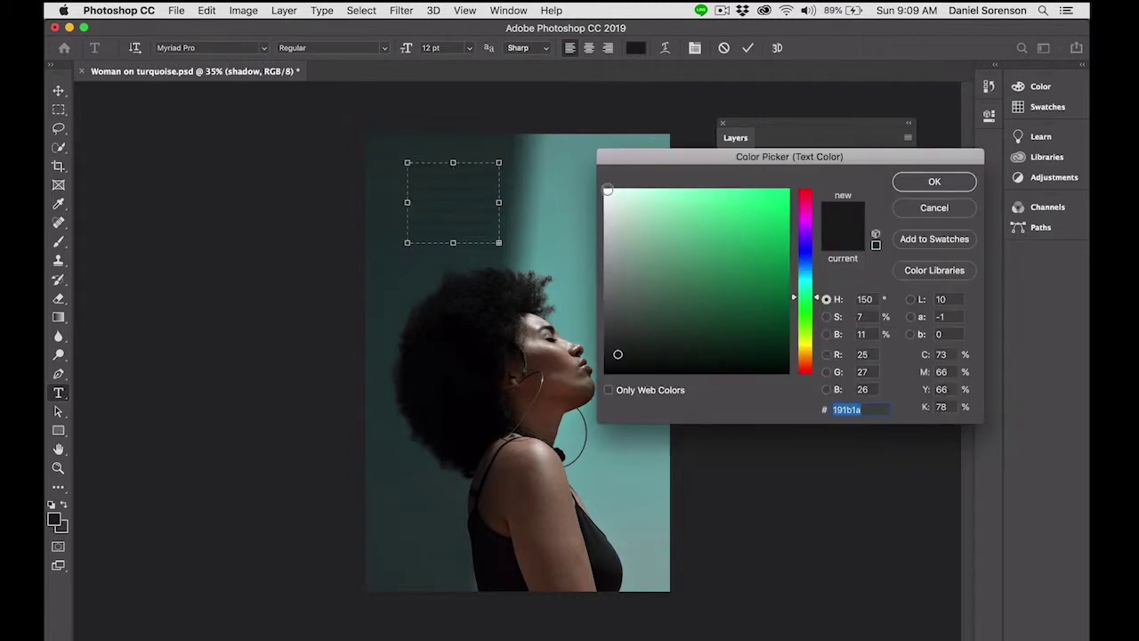
pyautogui.click(558, 236)
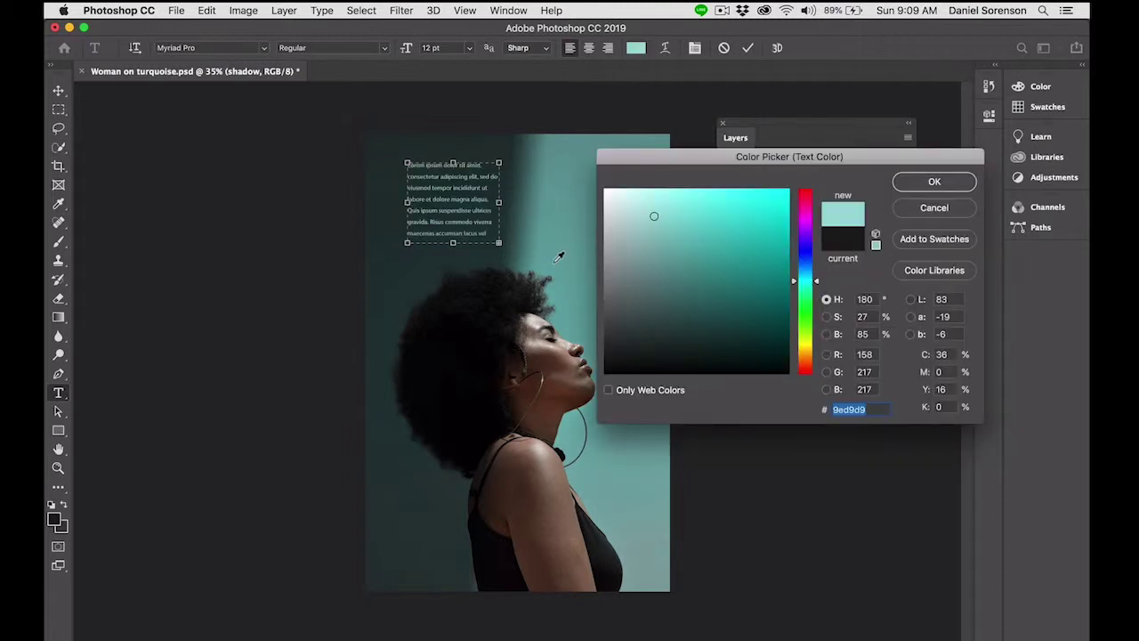
pyautogui.moveTo(659, 216); pyautogui.dragTo(625, 231)
pyautogui.click(913, 187)
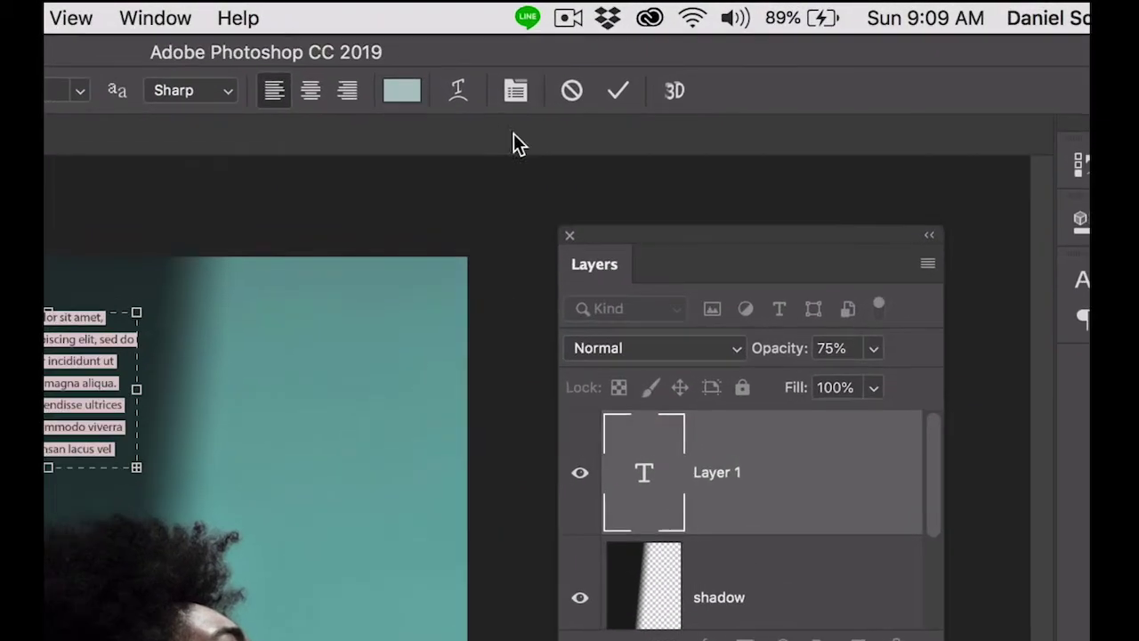
# - Float the Character panel, set the placeholder paragraph's leading to 24.4 pt, and commit the text
pyautogui.click(517, 90)
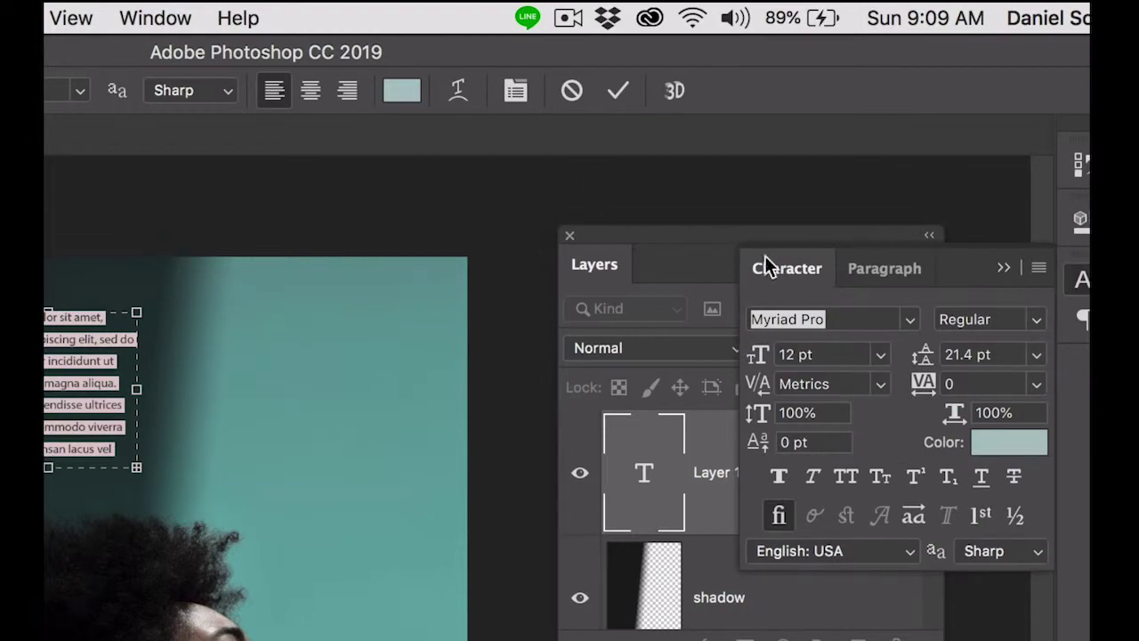
pyautogui.moveTo(765, 256); pyautogui.dragTo(358, 226)
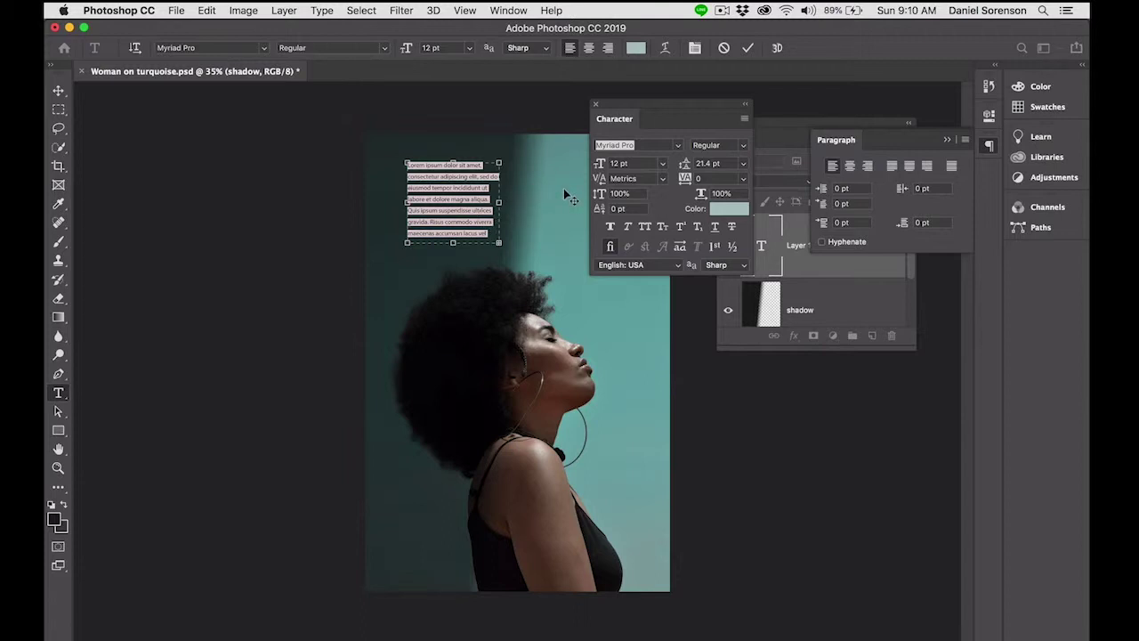
pyautogui.hotkey('alt', 'Down')
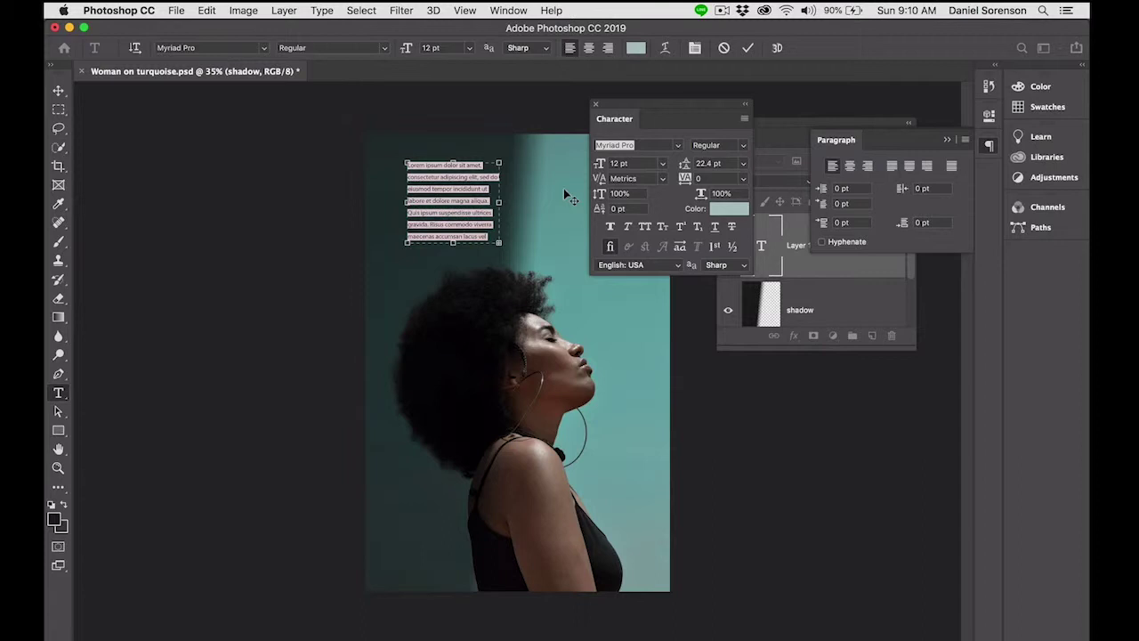
pyautogui.click(490, 216)
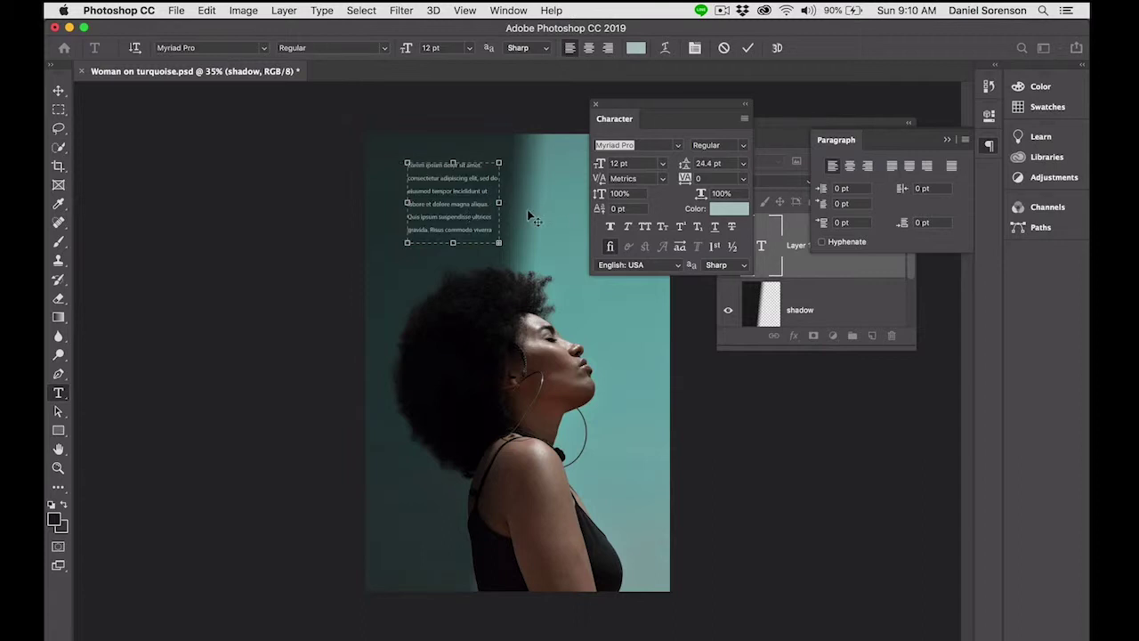
pyautogui.press('Return')
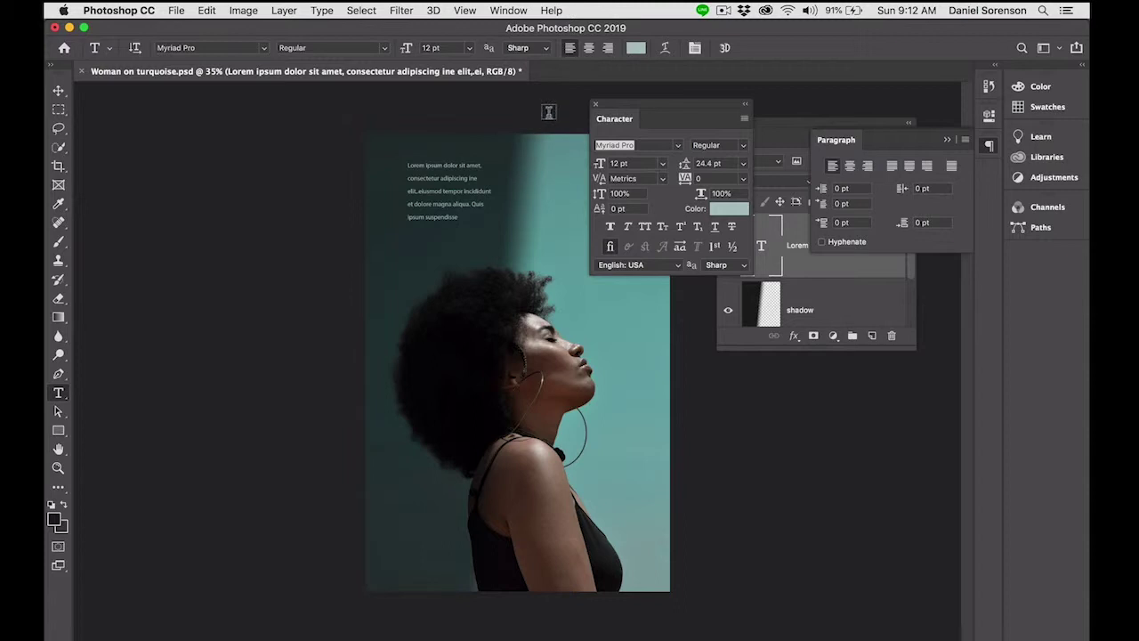
pyautogui.press('Tab')
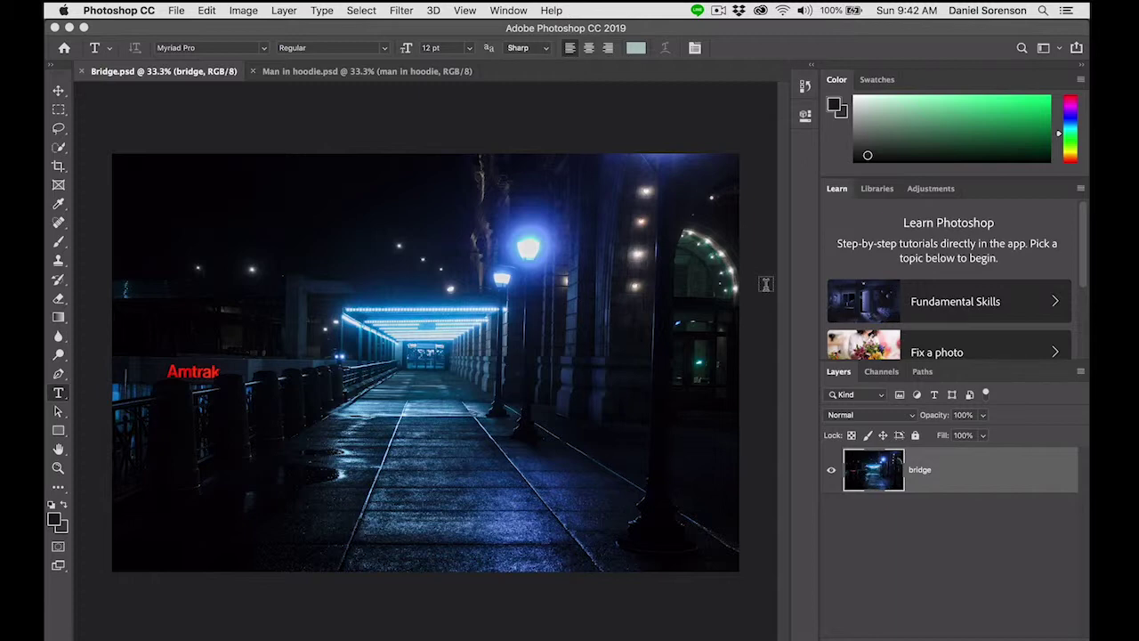
# - In Bridge.psd, collapse the panel dock to labelled icons and float the Layers panel beside the image
pyautogui.click(1082, 65)
pyautogui.moveTo(1018, 206); pyautogui.dragTo(859, 142)
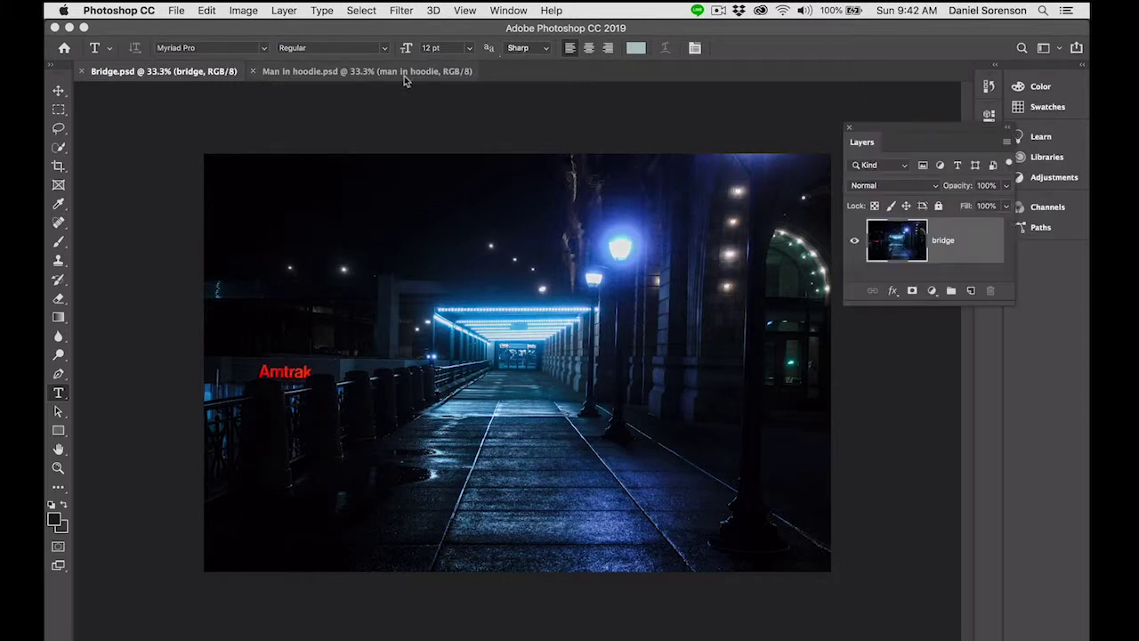
# - Copy the "man in hoodie" layer from Man in hoodie.psd into Bridge.psd and position it over the right half of the scene
pyautogui.click(337, 72)
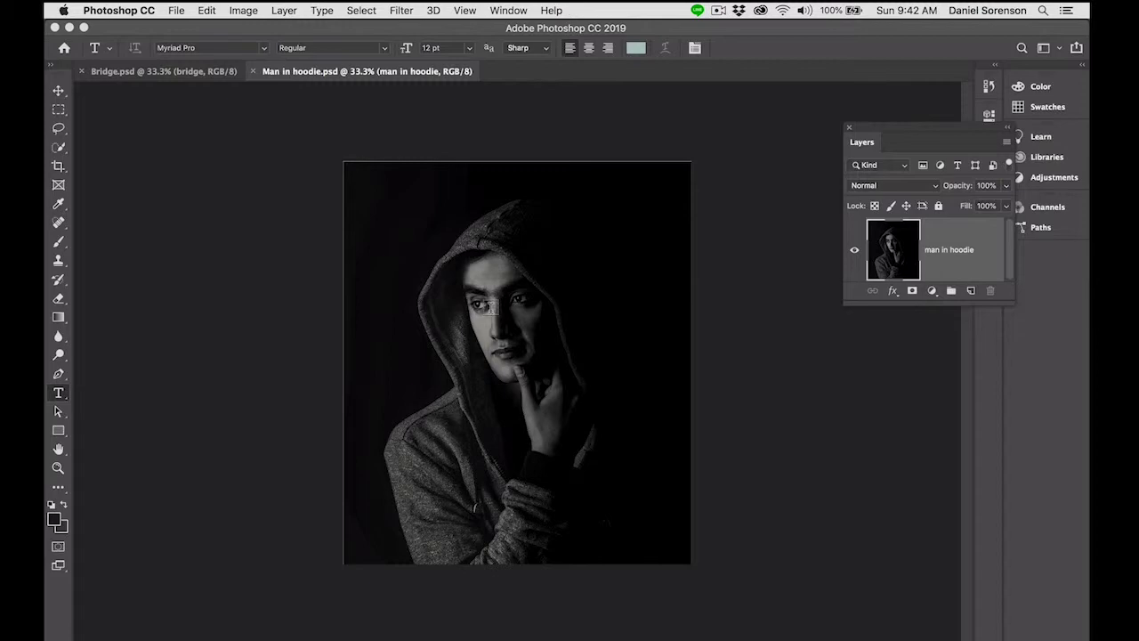
pyautogui.press('v')
pyautogui.moveTo(501, 334); pyautogui.dragTo(156, 73)
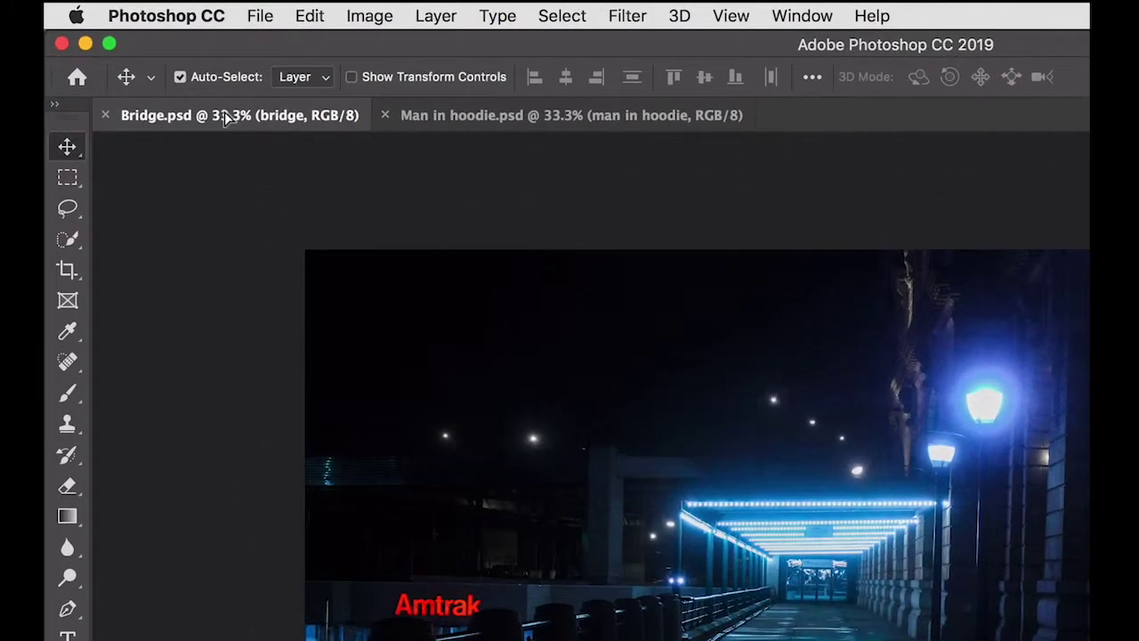
pyautogui.moveTo(576, 270); pyautogui.dragTo(875, 620)
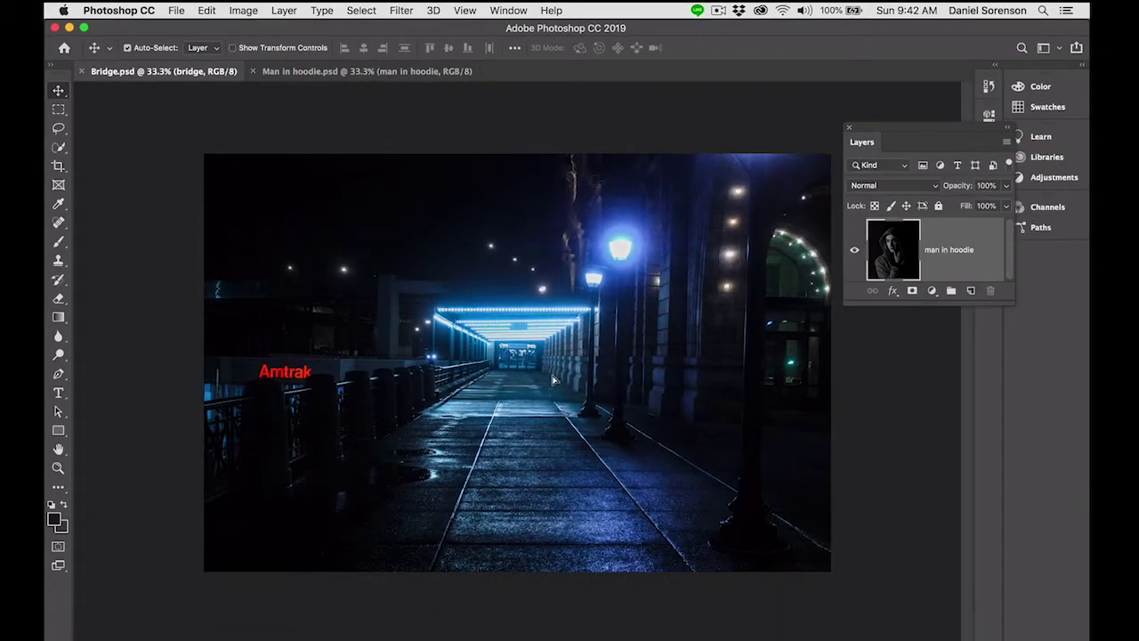
pyautogui.moveTo(554, 380); pyautogui.dragTo(555, 381)
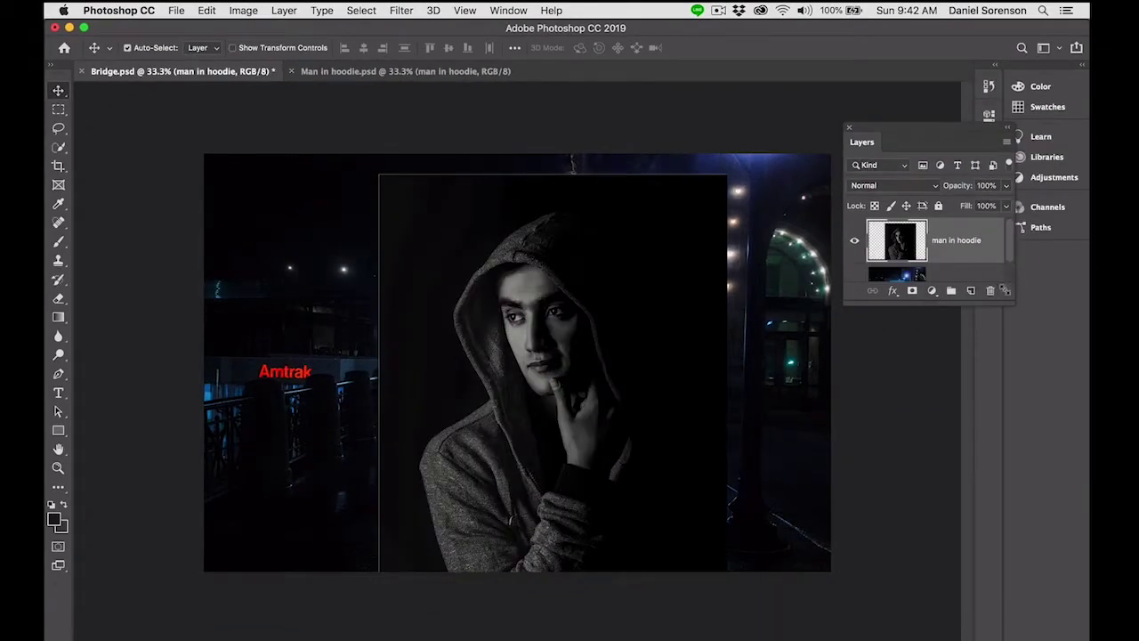
pyautogui.moveTo(1007, 294); pyautogui.dragTo(999, 469)
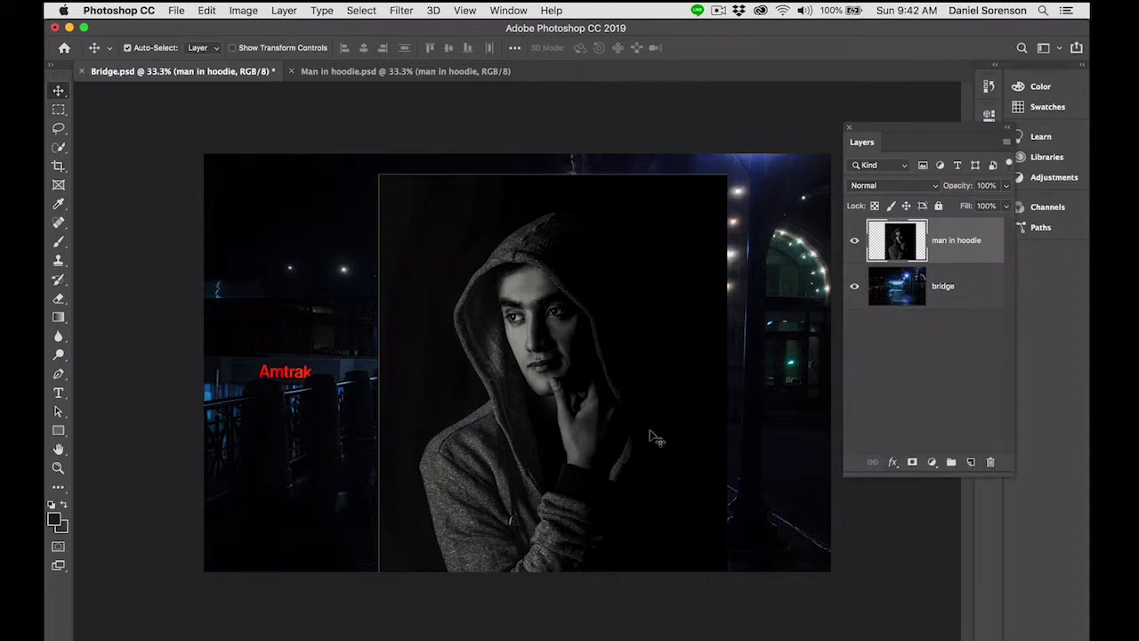
pyautogui.moveTo(656, 437); pyautogui.dragTo(741, 426)
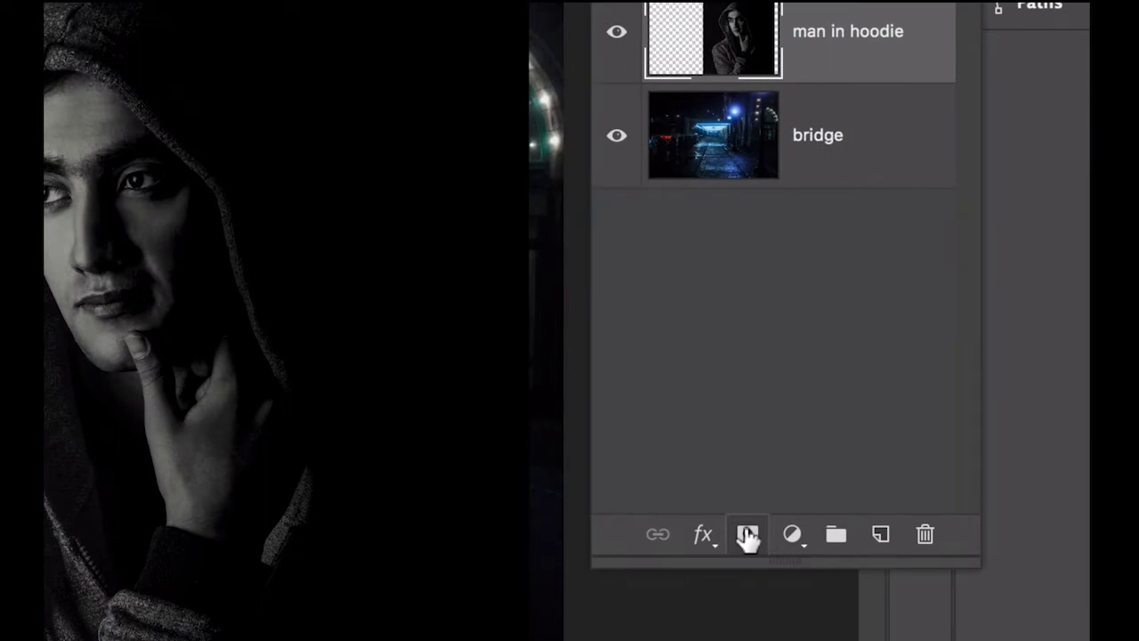
# - Add a layer mask to "man in hoodie" and fade its top and left edges with black Foreground to Transparent gradients
pyautogui.click(746, 535)
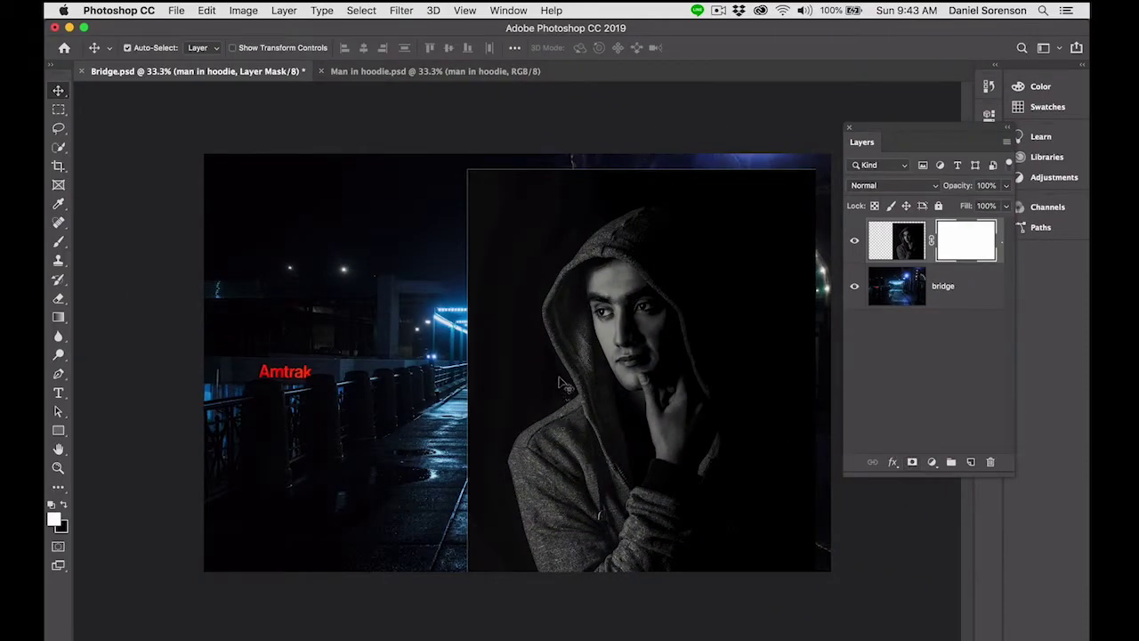
pyautogui.press('g')
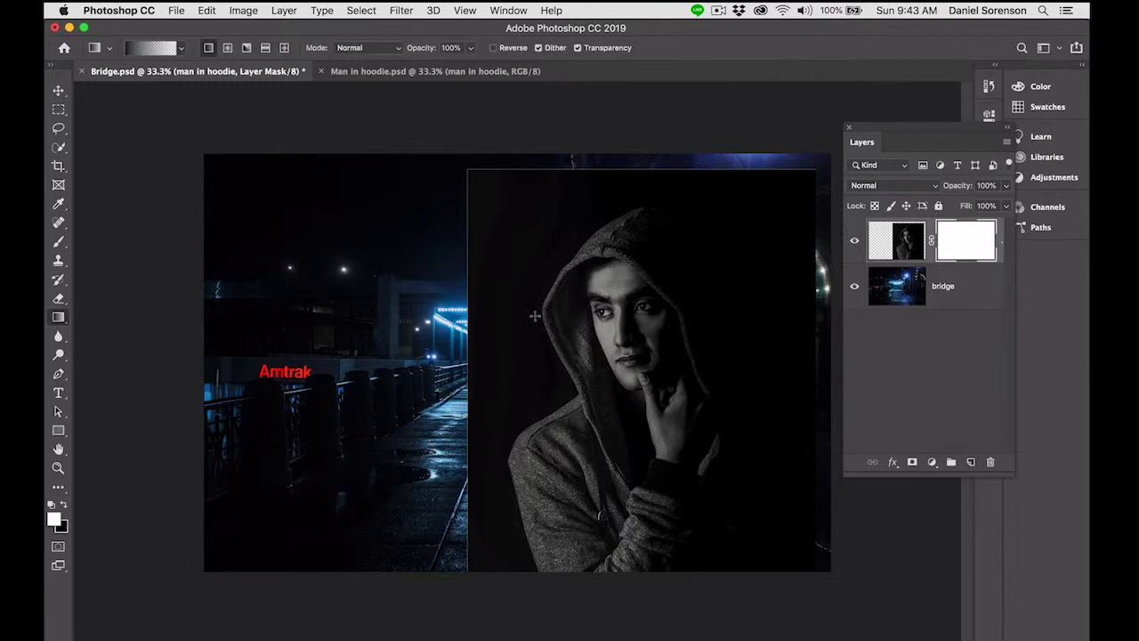
pyautogui.click(153, 49)
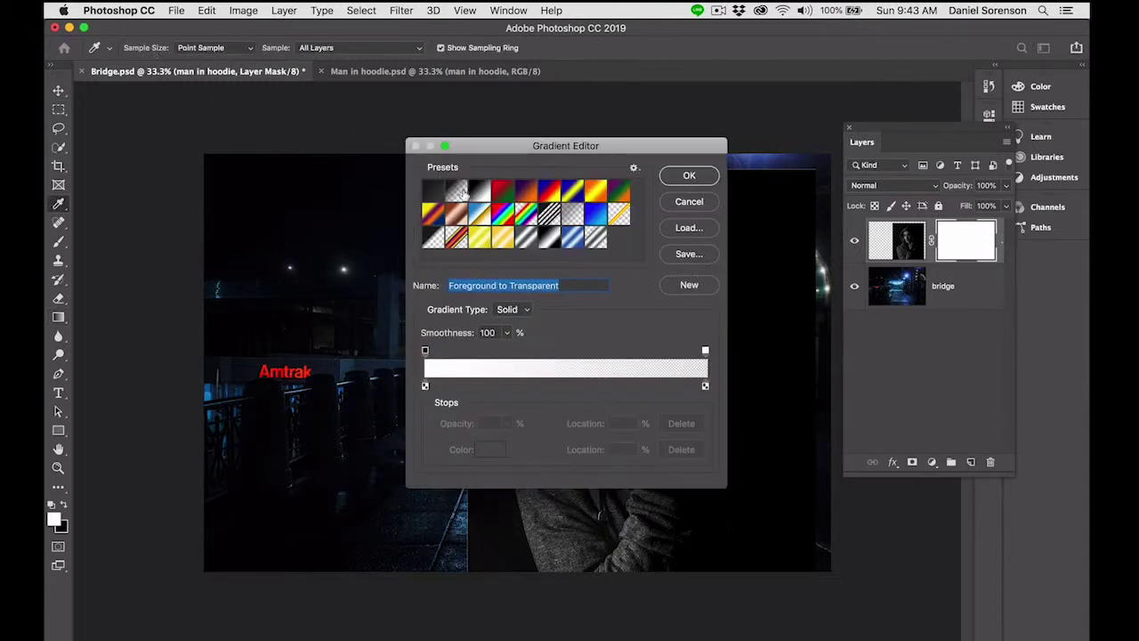
pyautogui.click(691, 177)
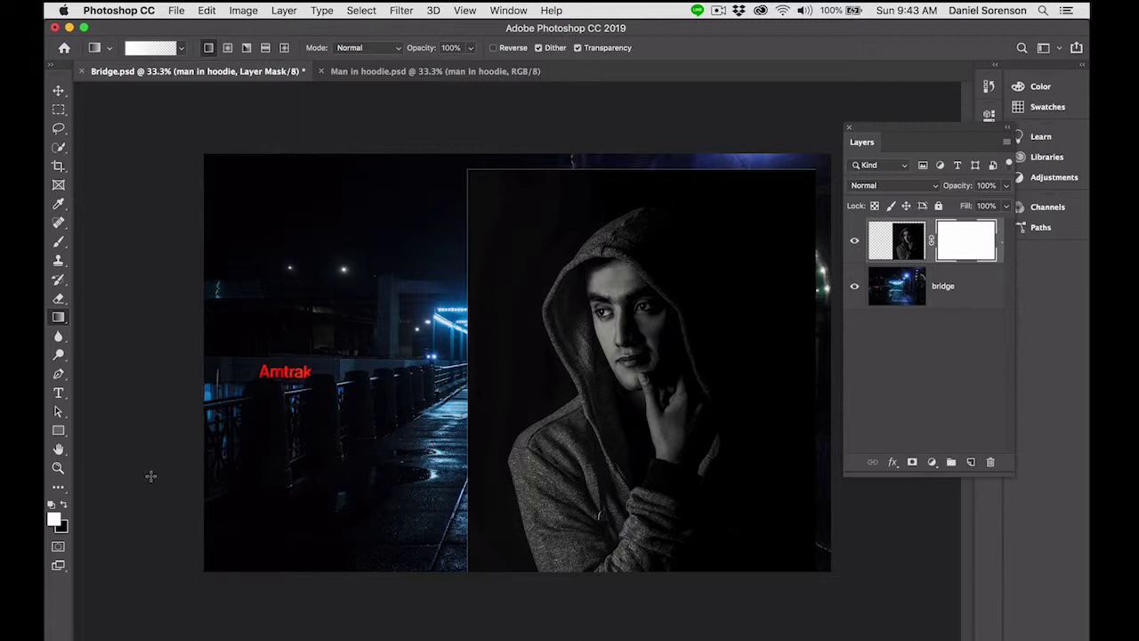
pyautogui.press('x')
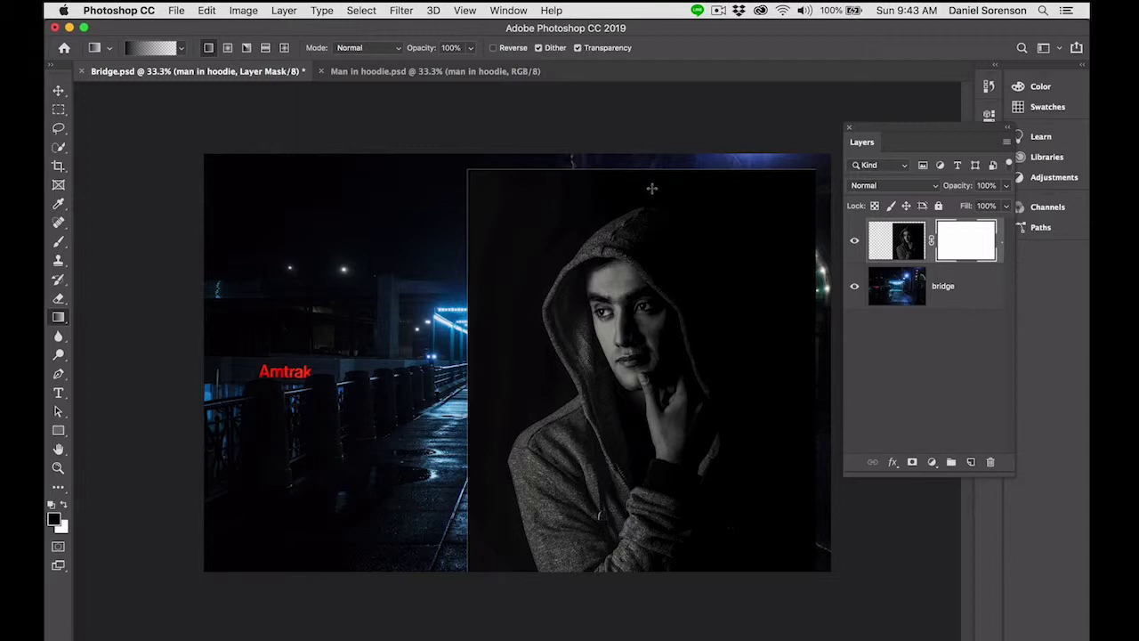
pyautogui.moveTo(651, 190); pyautogui.dragTo(658, 234)
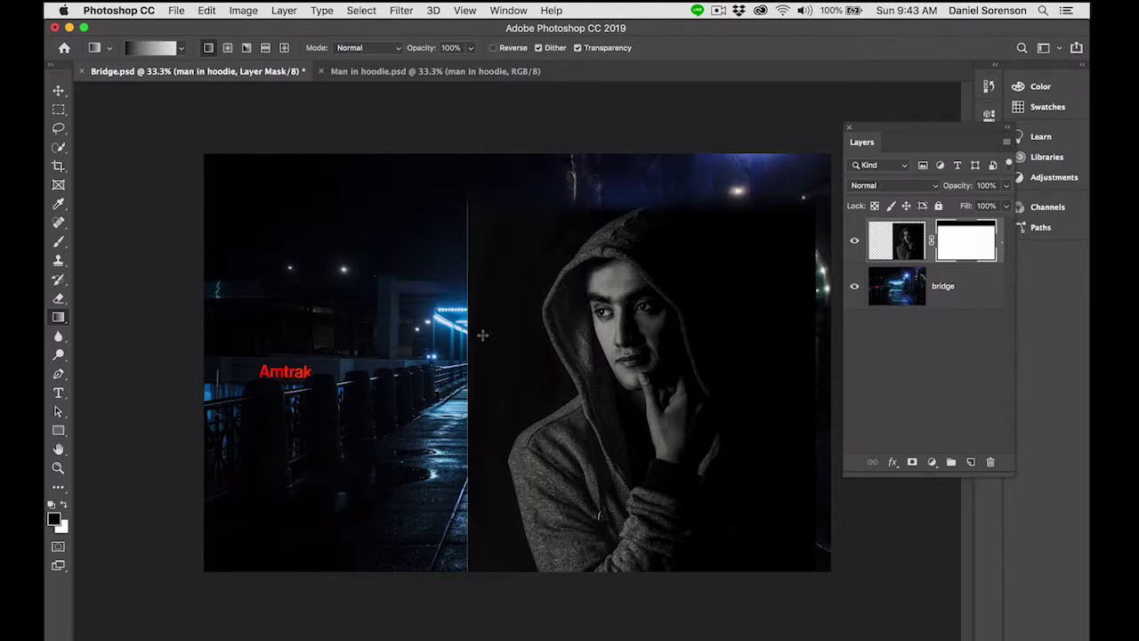
pyautogui.moveTo(483, 335); pyautogui.dragTo(568, 335)
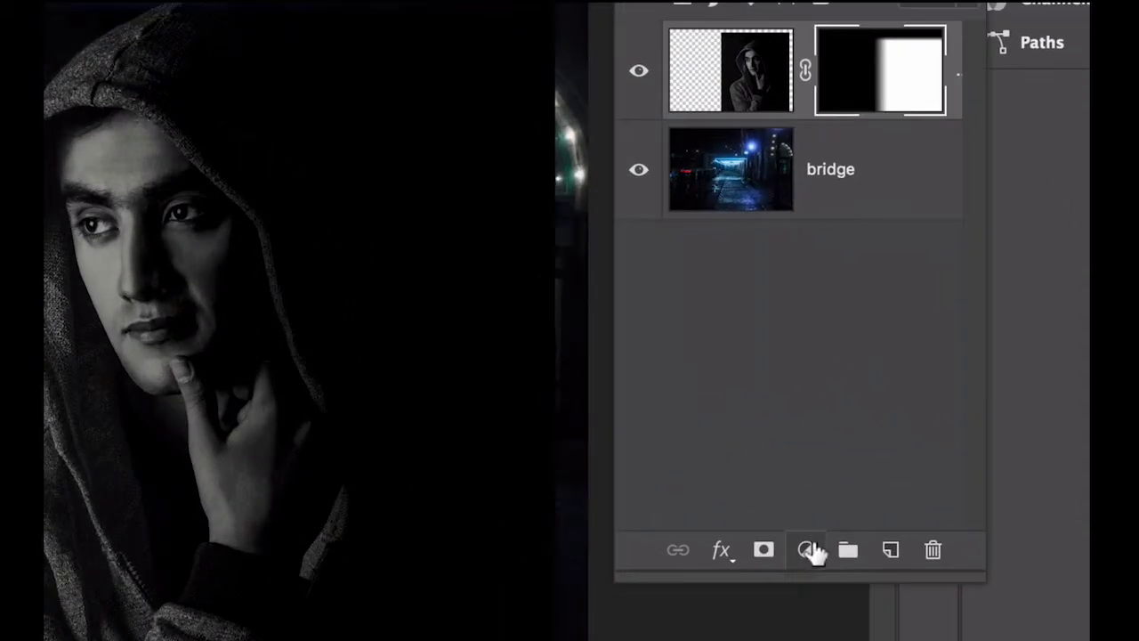
# - Add a Solid Color fill layer named "colorize man", clipped to "man in hoodie", using blue 007ac7 sampled from the bridge lights
pyautogui.click(807, 550)
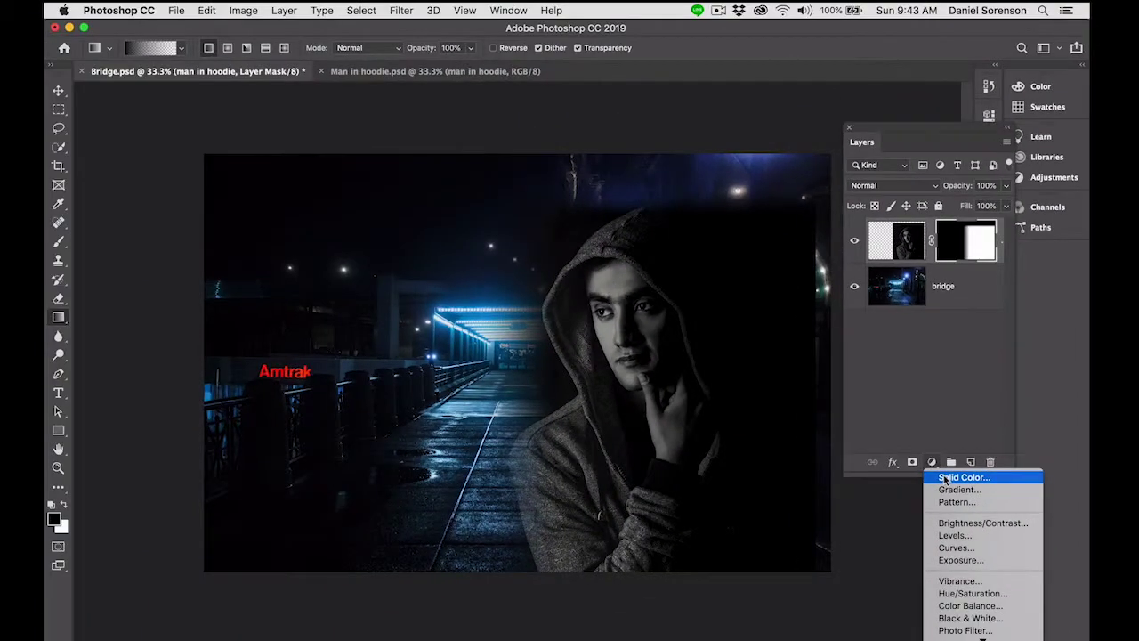
pyautogui.click(945, 477)
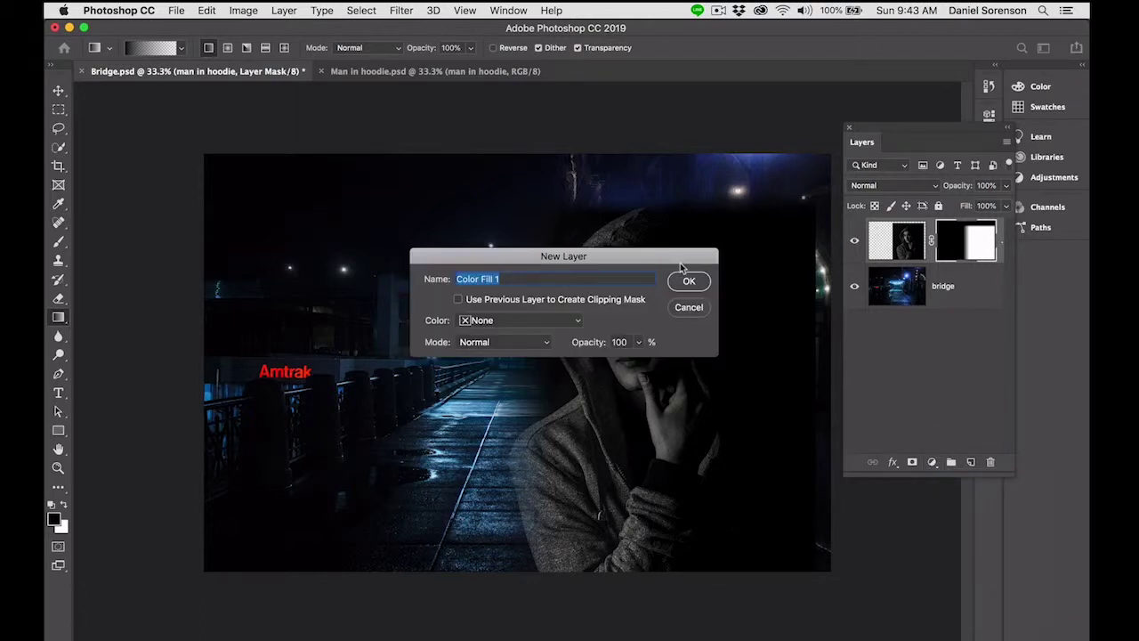
pyautogui.write('colorize man')
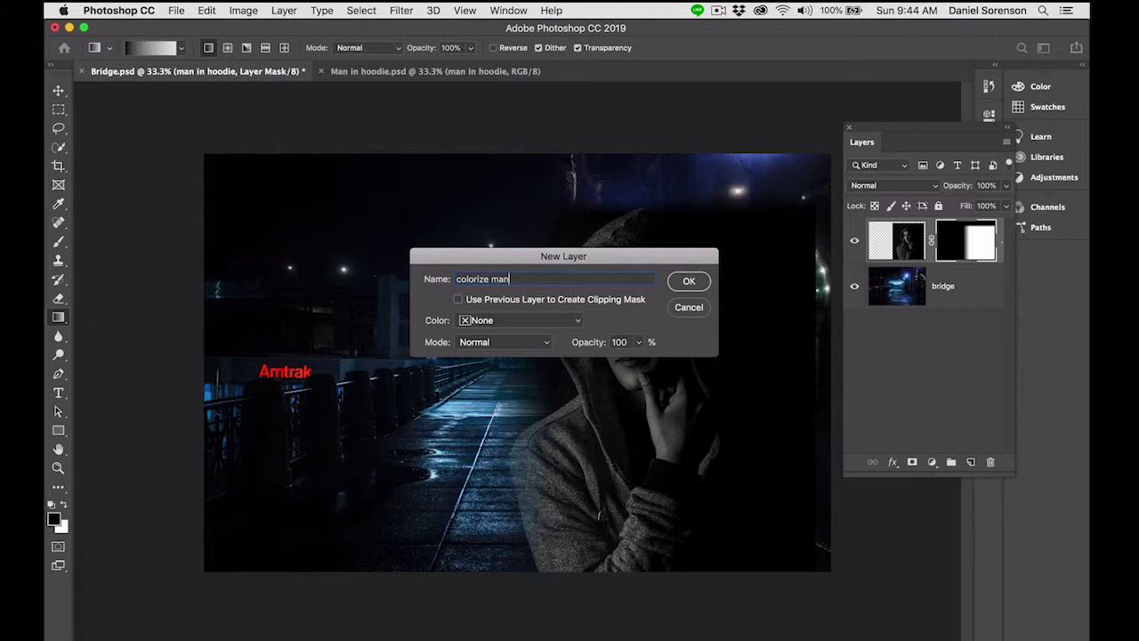
pyautogui.click(503, 301)
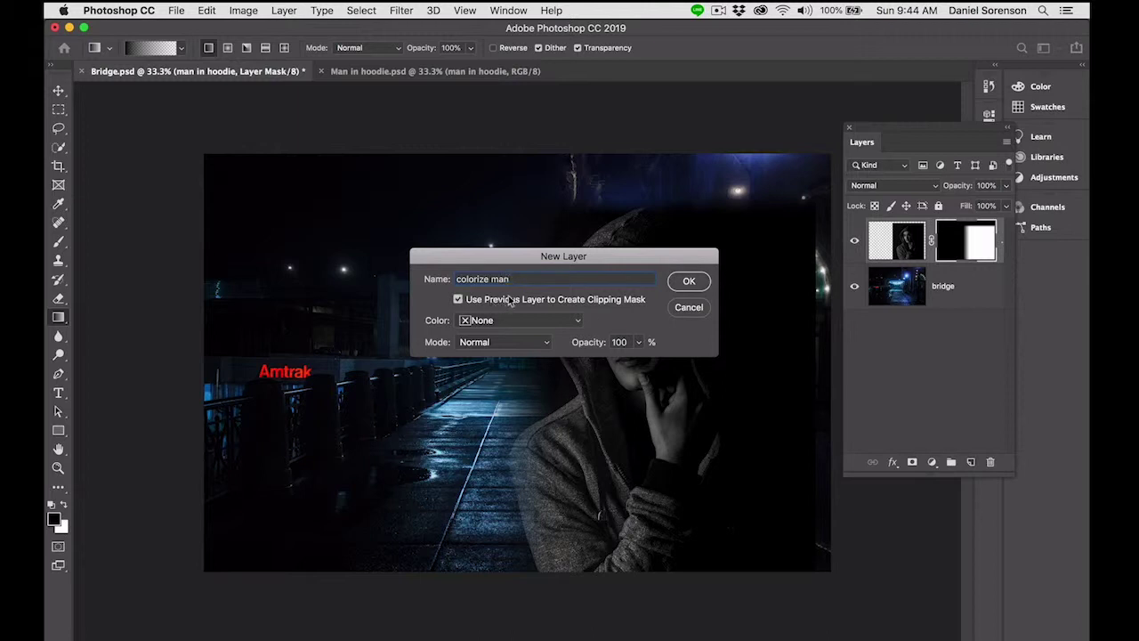
pyautogui.click(691, 283)
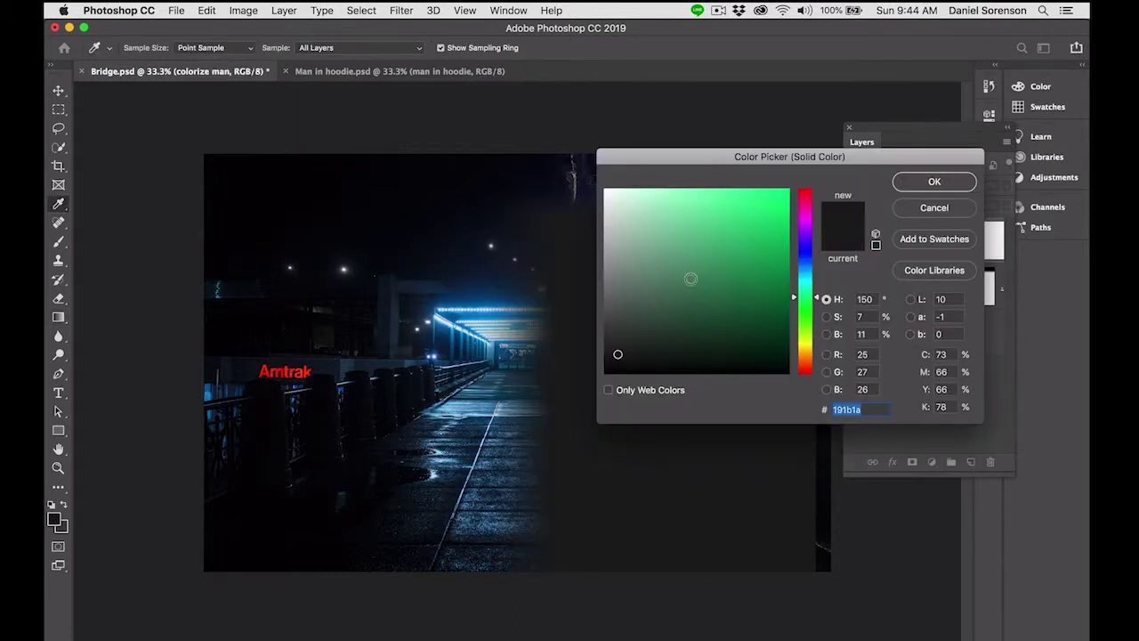
pyautogui.click(479, 310)
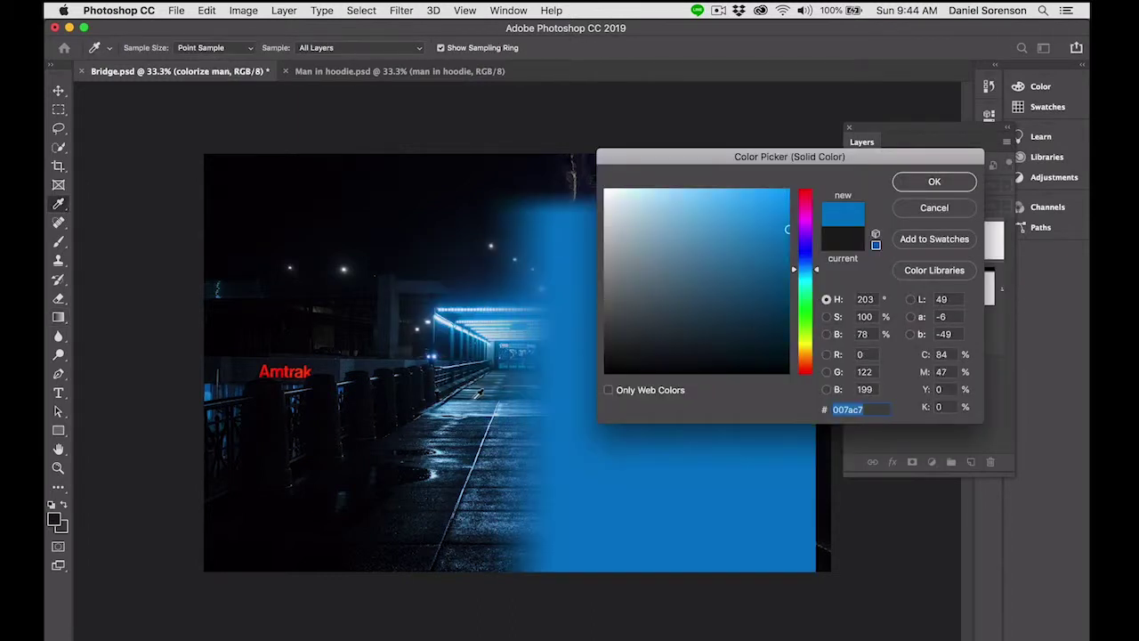
pyautogui.click(931, 182)
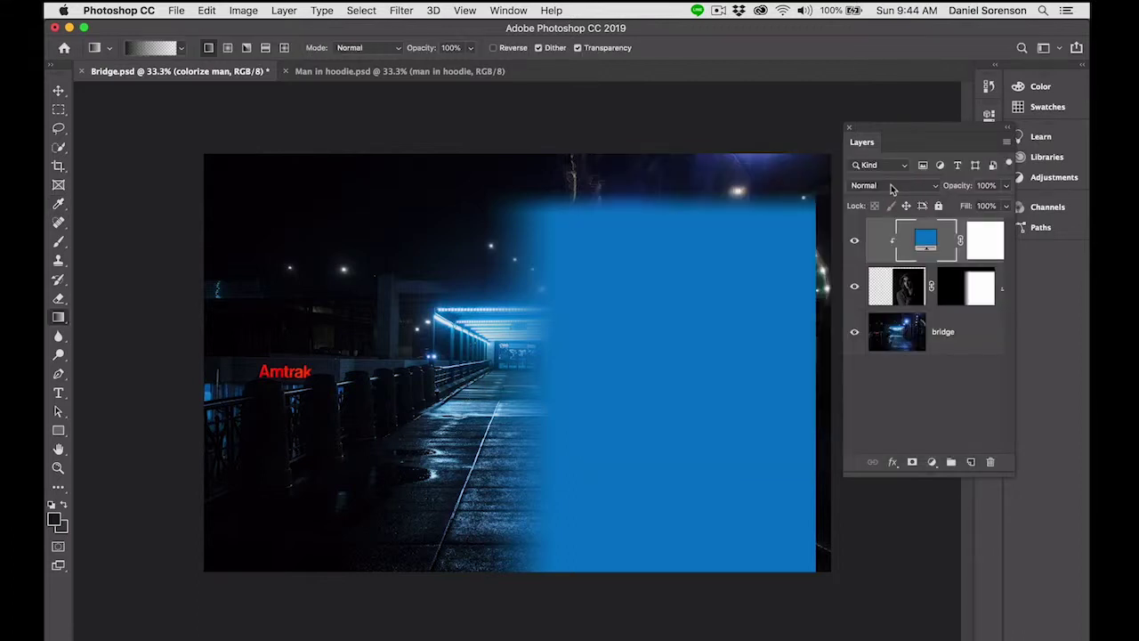
# - Set the "colorize man" layer's blend mode to Color and its opacity to 73%
pyautogui.click(892, 187)
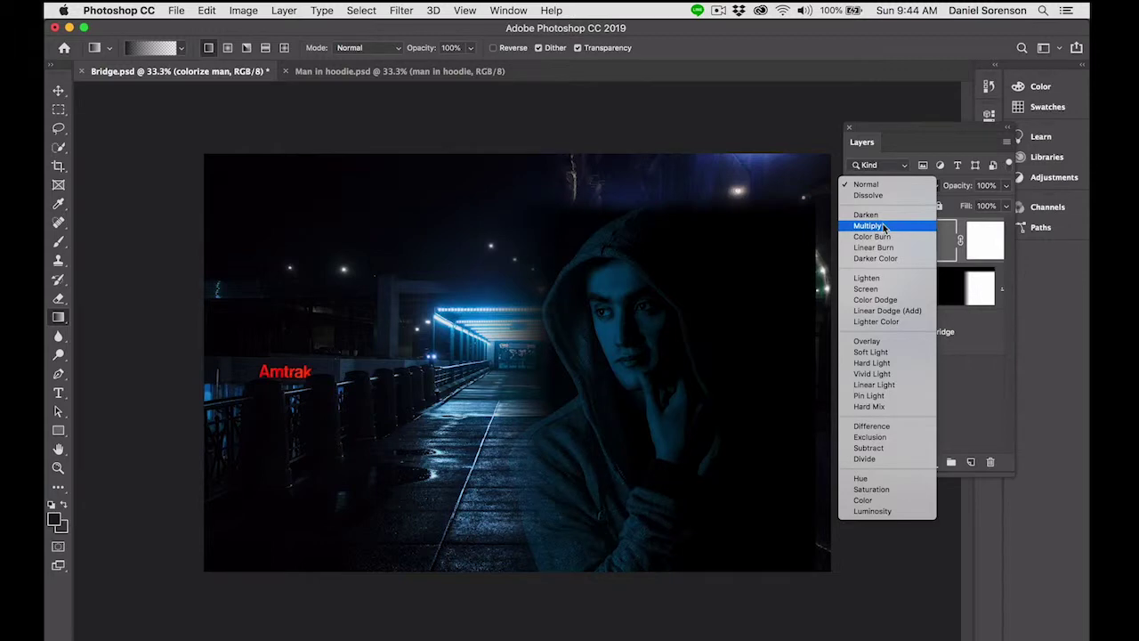
pyautogui.click(860, 500)
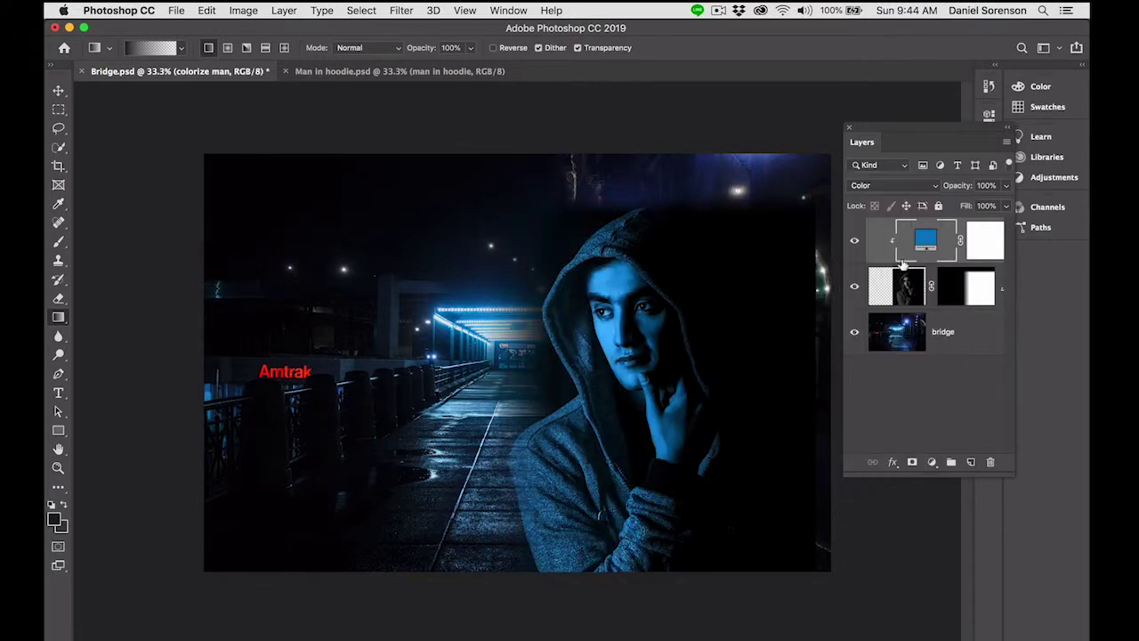
pyautogui.click(1007, 187)
pyautogui.moveTo(1006, 204)
pyautogui.mouseDown()
pyautogui.moveTo(978, 206)
pyautogui.moveTo(988, 206)
pyautogui.mouseUp()
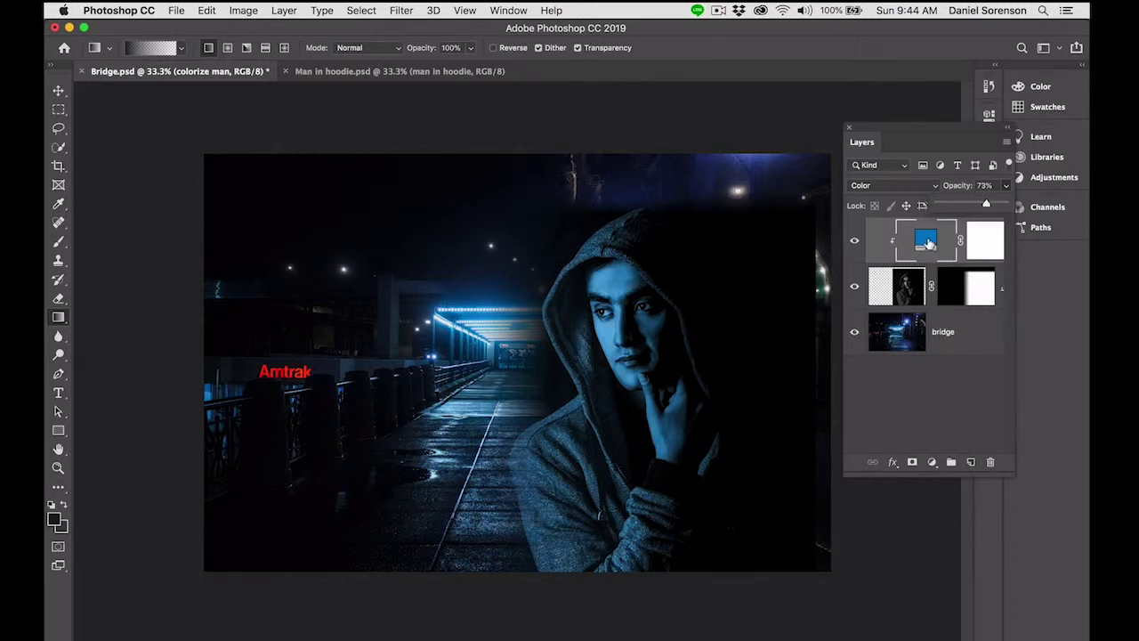
# - Change the "colorize man" fill color to the softer blue 4183b6 sampled from the lit walkway of the bridge
pyautogui.doubleClick(926, 240)
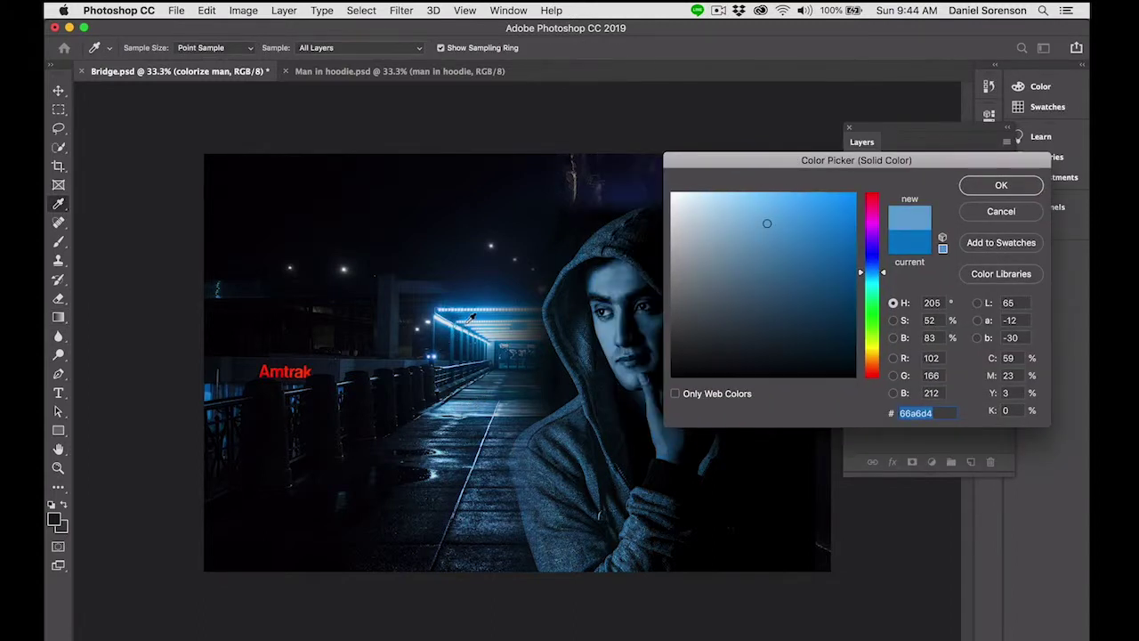
pyautogui.click(476, 299)
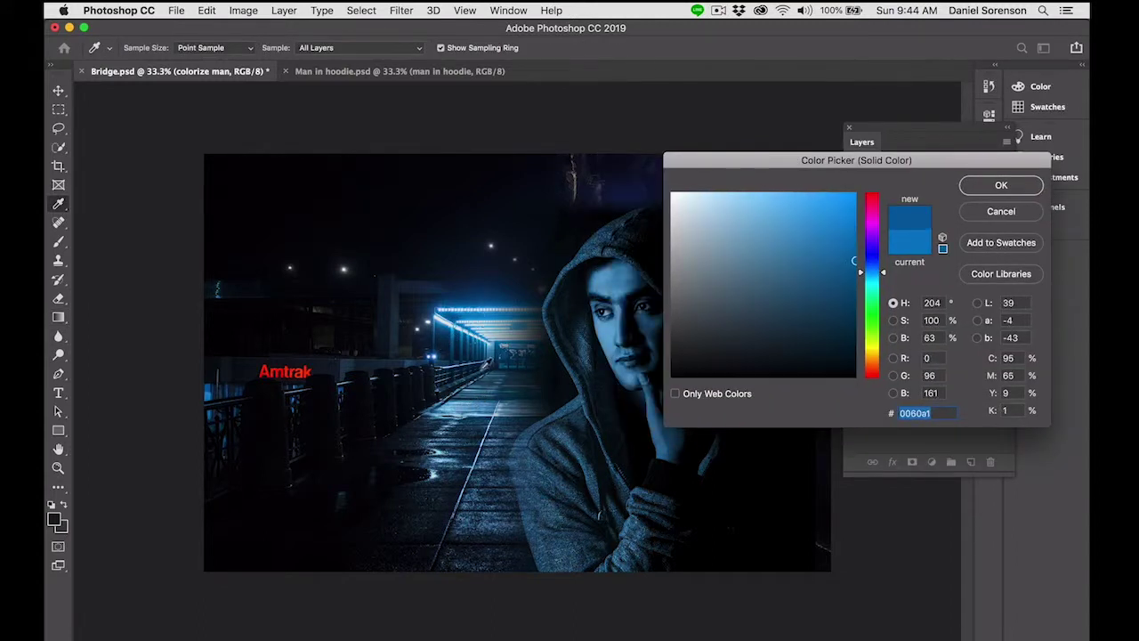
pyautogui.click(492, 414)
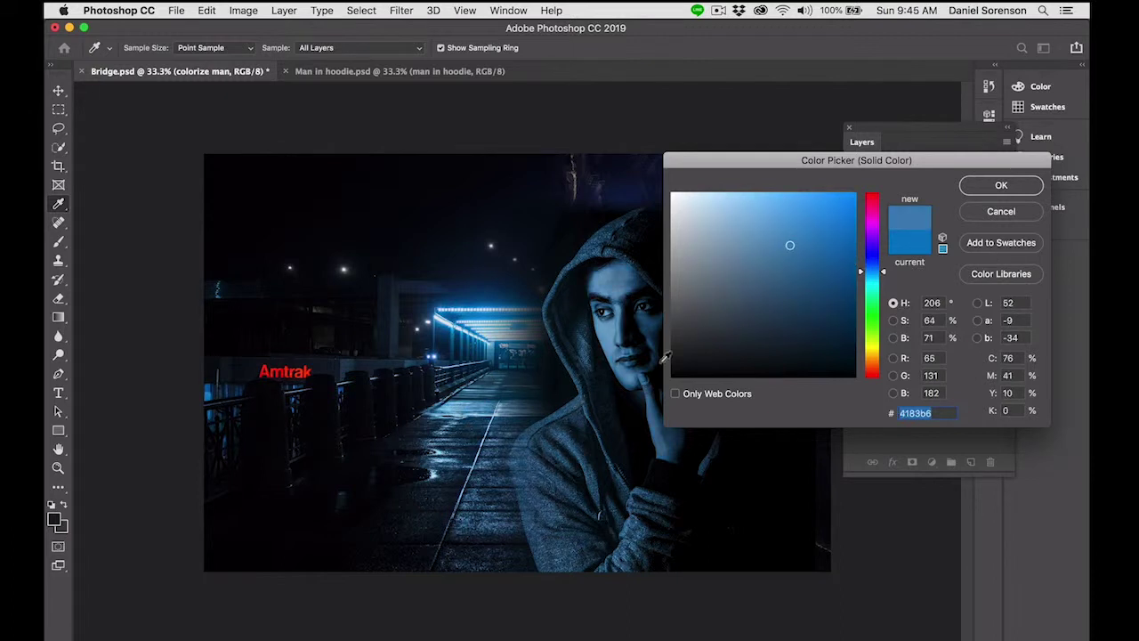
pyautogui.click(1001, 185)
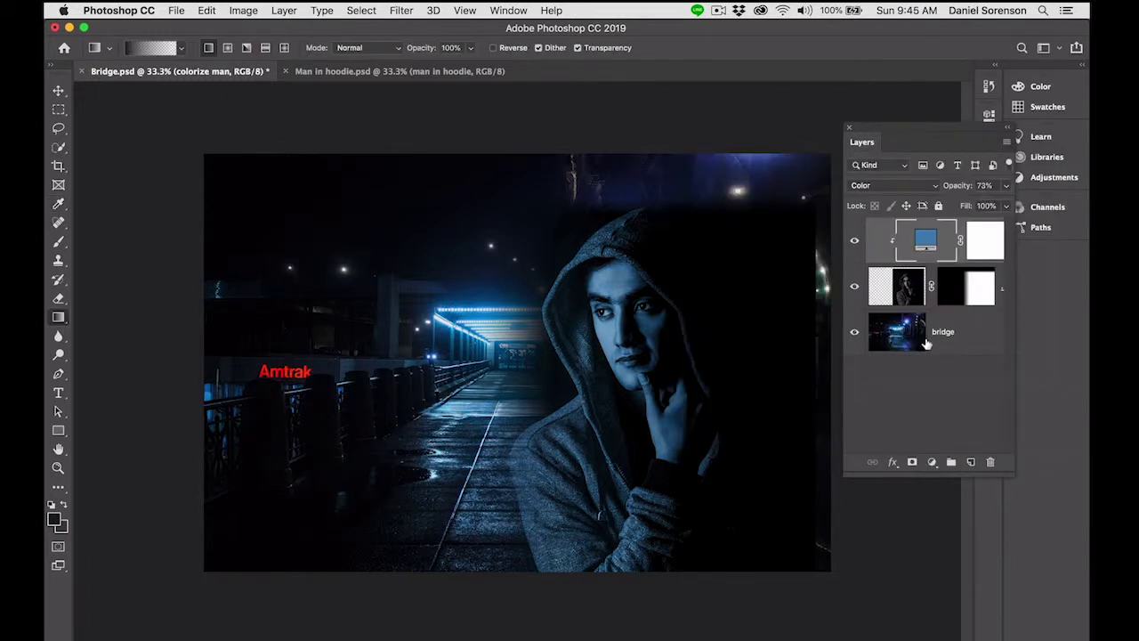
# - Select the "man in hoodie" layer and accept the custom gradient of light and dark bands with transparent ends
pyautogui.click(887, 295)
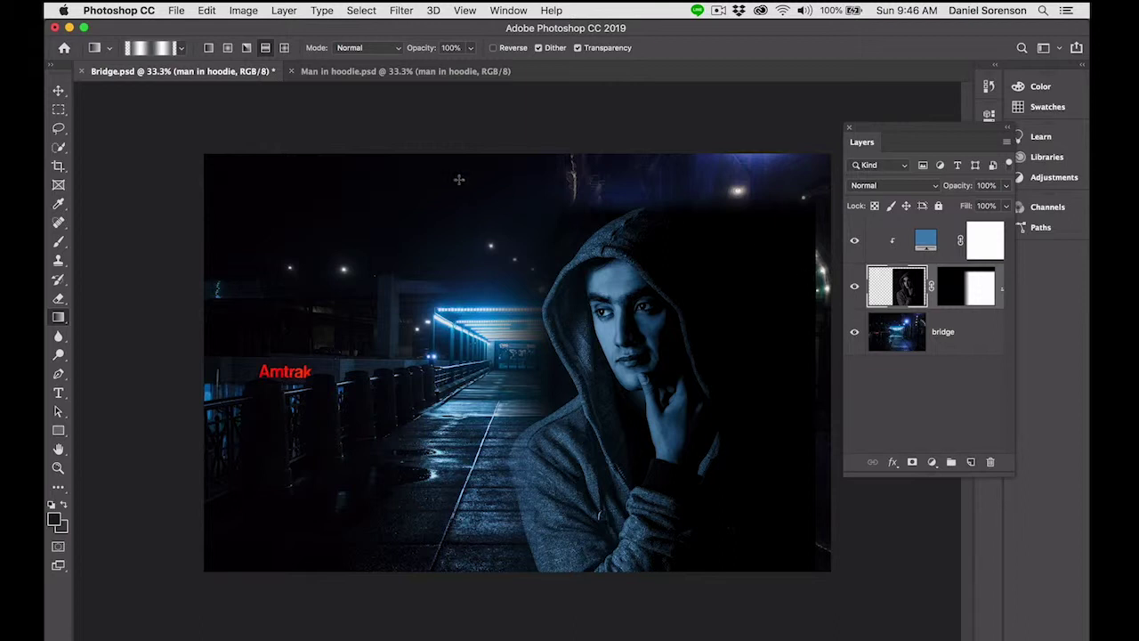
pyautogui.click(165, 49)
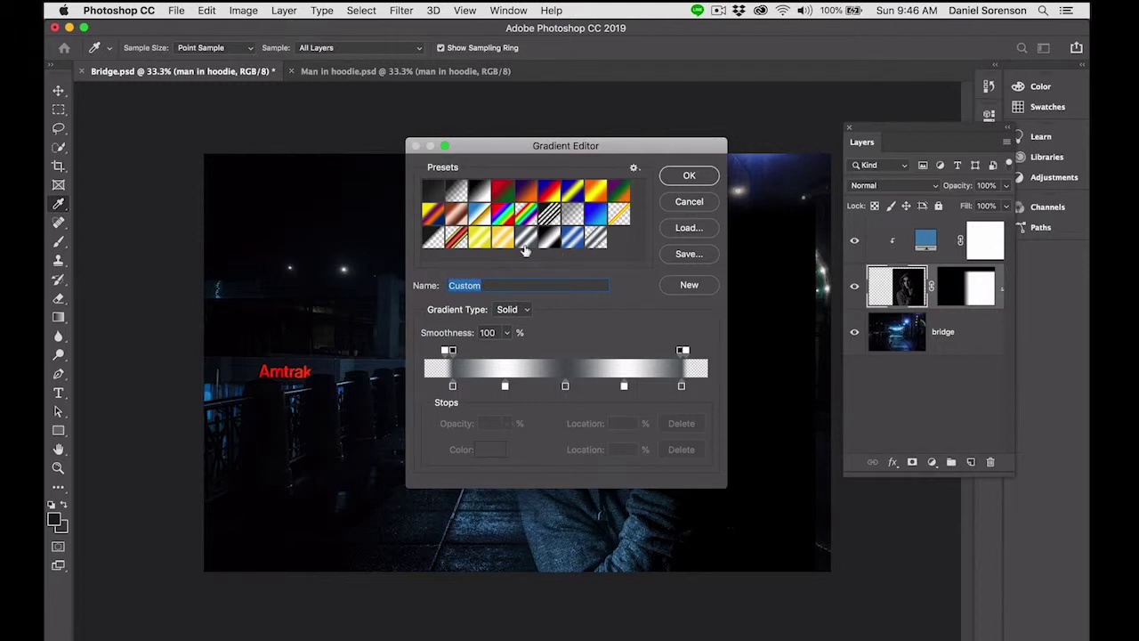
pyautogui.click(691, 176)
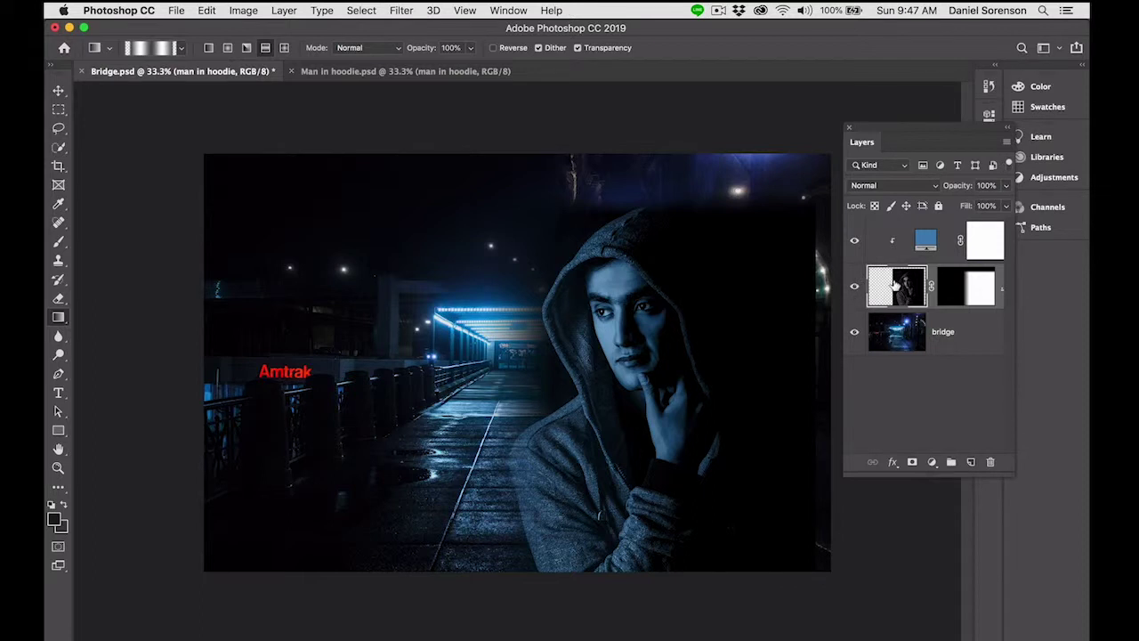
# - Add a clipped layer named "stripes" above "man in hoodie" and draw a vertical reflected gradient on it across the man's face
pyautogui.press('super+shift+n')
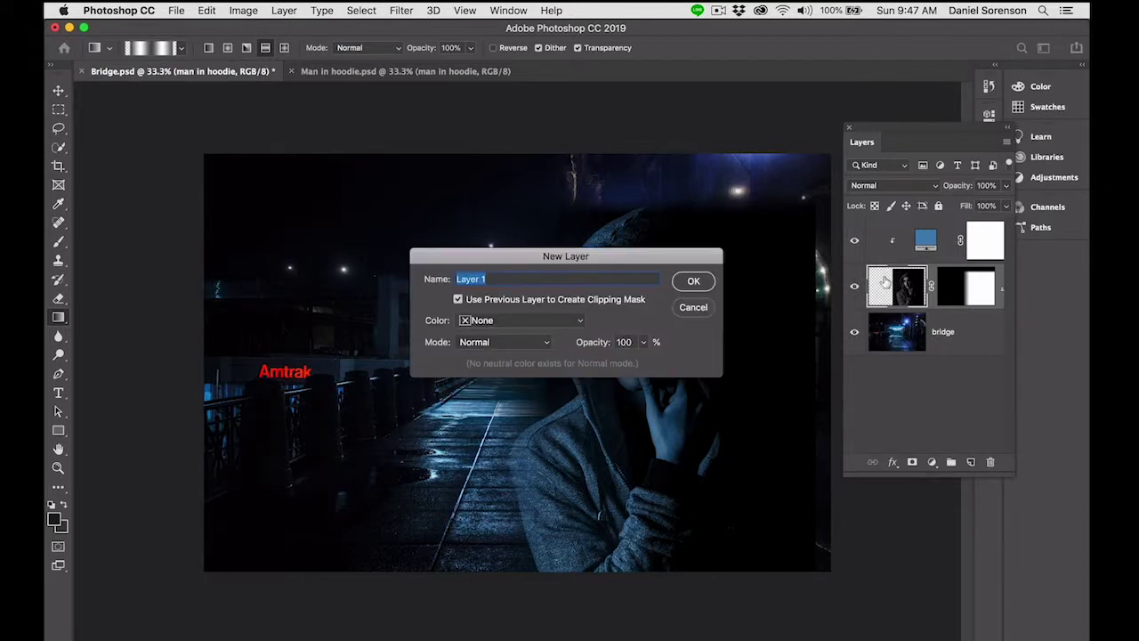
pyautogui.write('stripes')
pyautogui.press('Return')
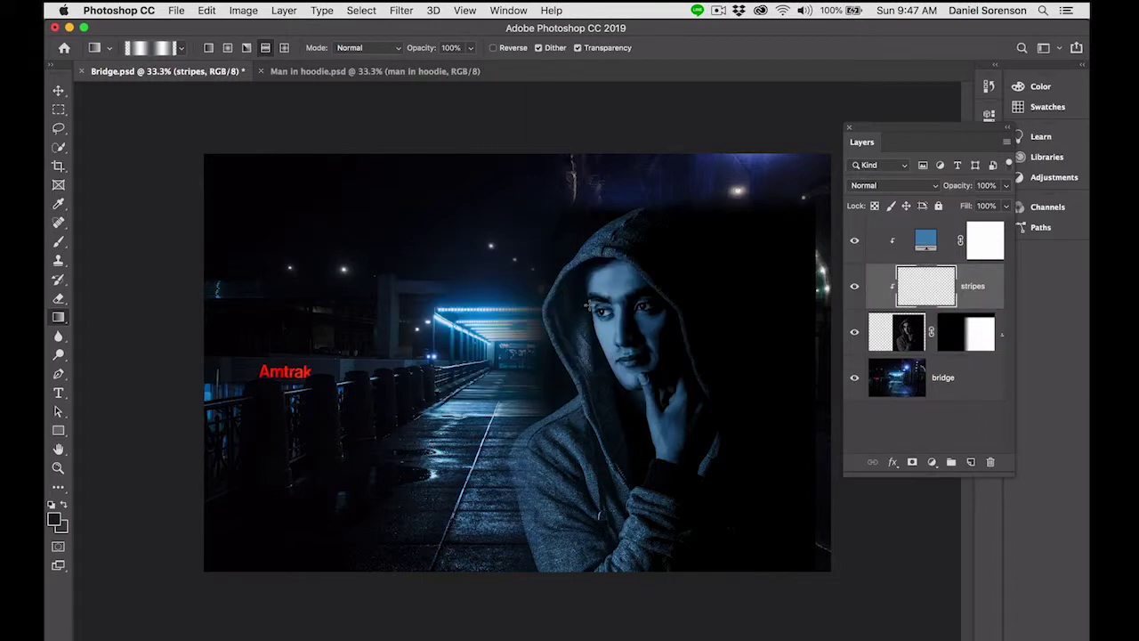
pyautogui.click(265, 48)
pyautogui.moveTo(542, 268); pyautogui.dragTo(532, 415)
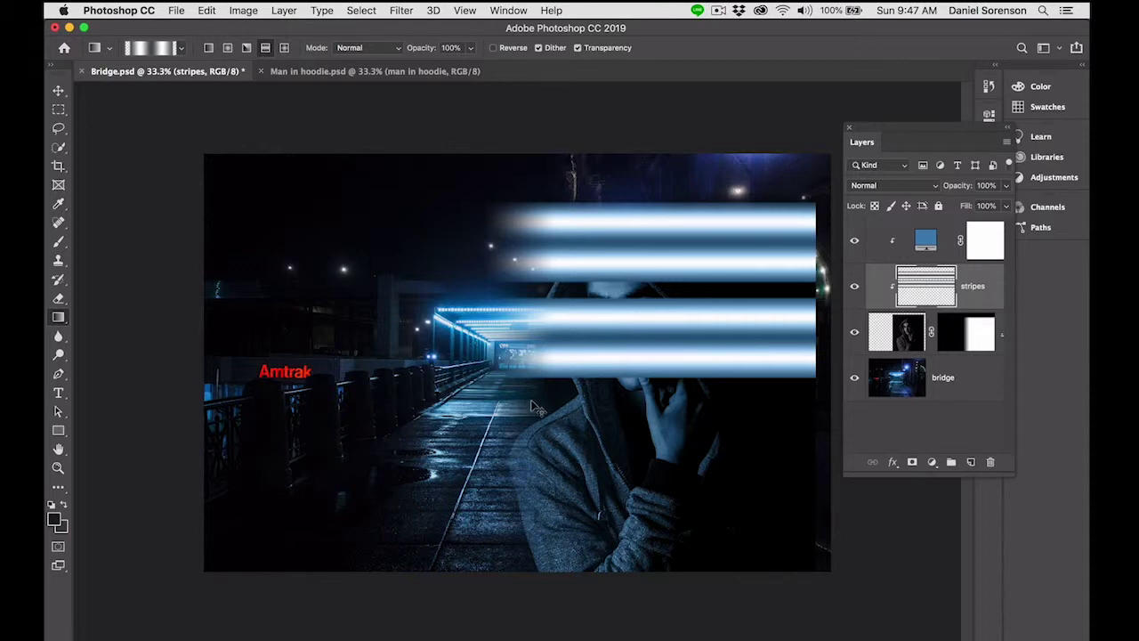
# - Squash the stripes vertically to 20.44% of their height with Free Transform, keeping the full width
pyautogui.press('super+t')
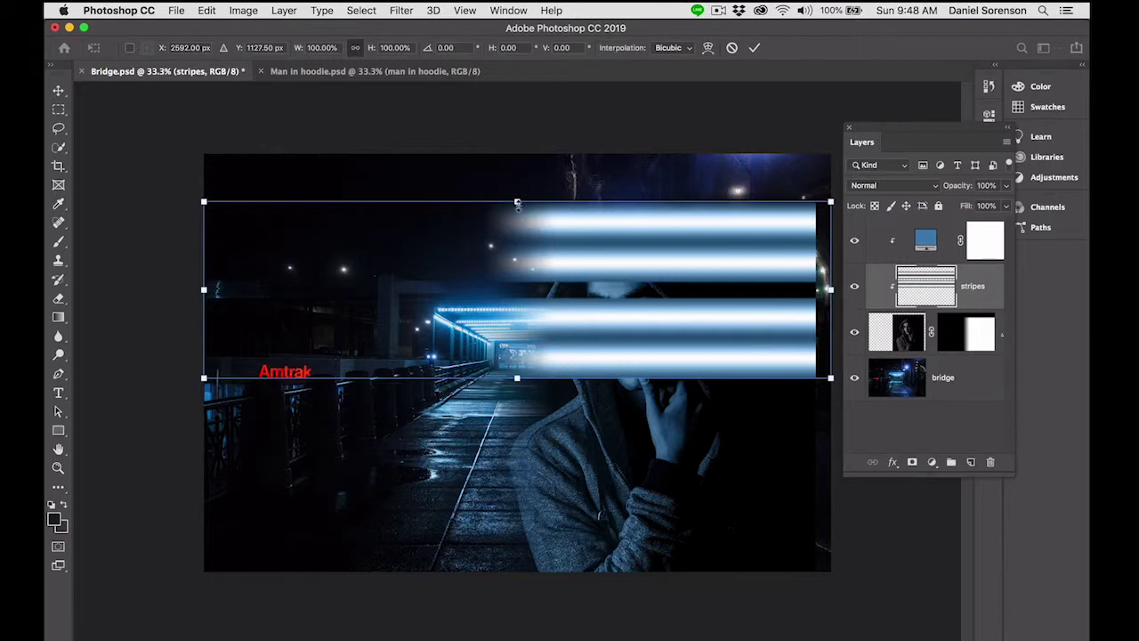
pyautogui.moveTo(517, 203); pyautogui.dragTo(508, 271)
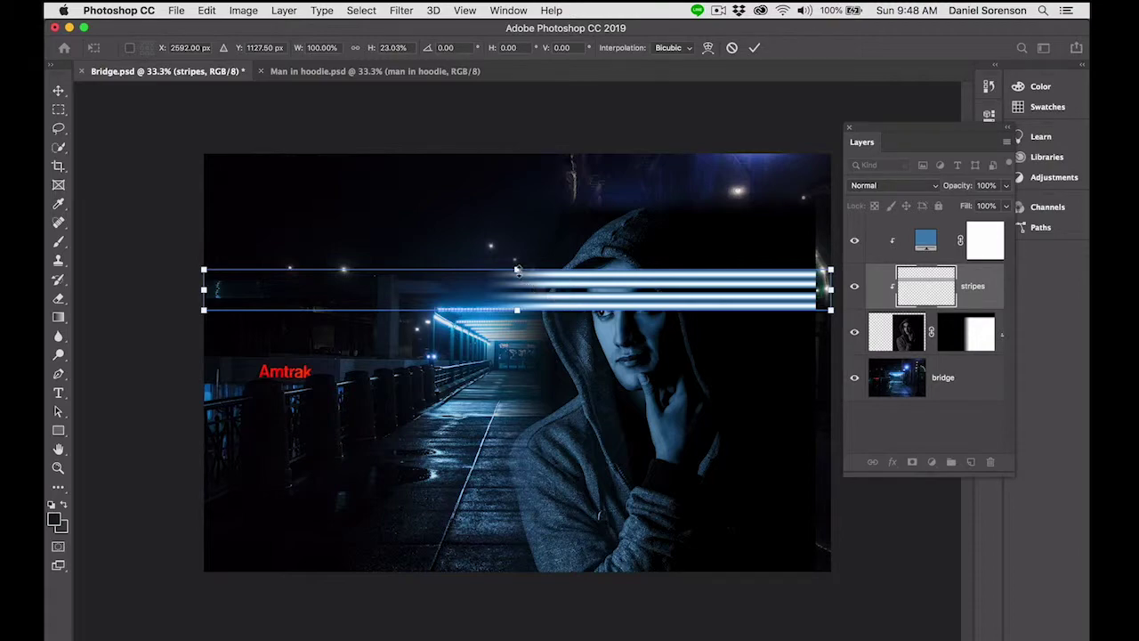
pyautogui.moveTo(517, 272); pyautogui.dragTo(517, 268)
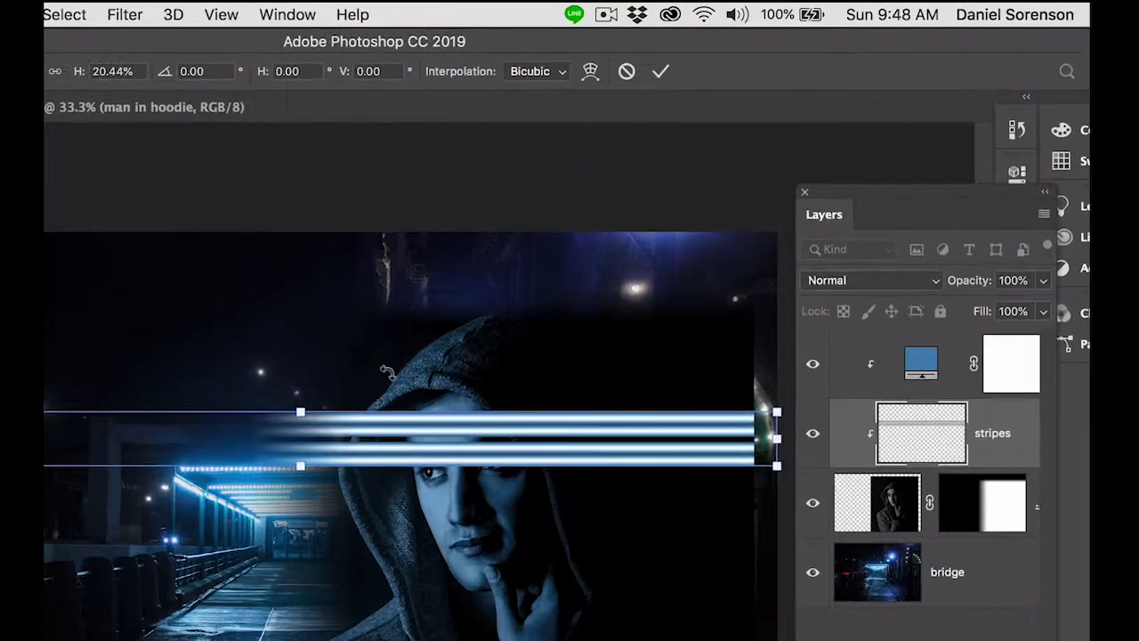
pyautogui.click(554, 100)
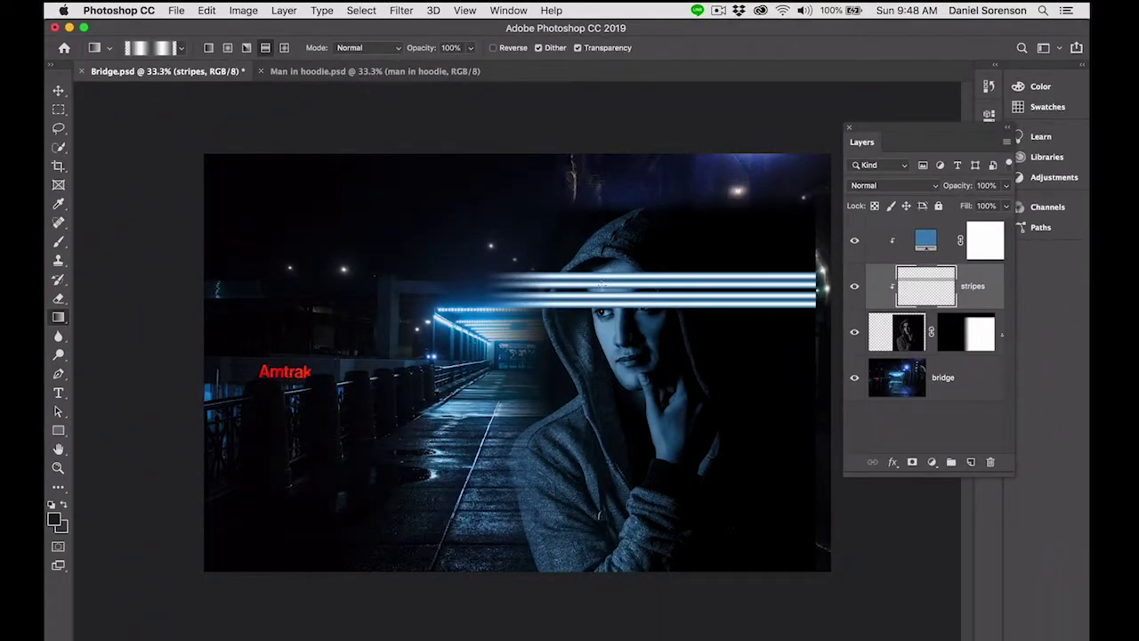
# - Turn off Auto-Select for the Move tool and shift the stripes down over the man's eyes
pyautogui.press('v')
pyautogui.moveTo(601, 289); pyautogui.dragTo(603, 295)
pyautogui.press('super+z')
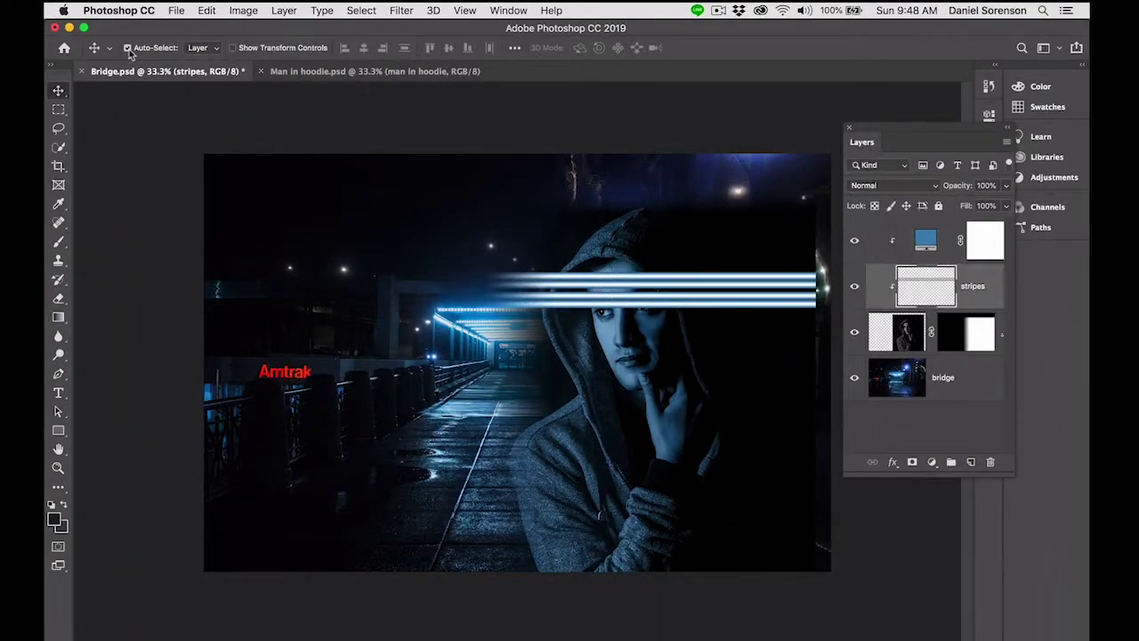
pyautogui.click(127, 48)
pyautogui.moveTo(732, 301); pyautogui.dragTo(753, 318)
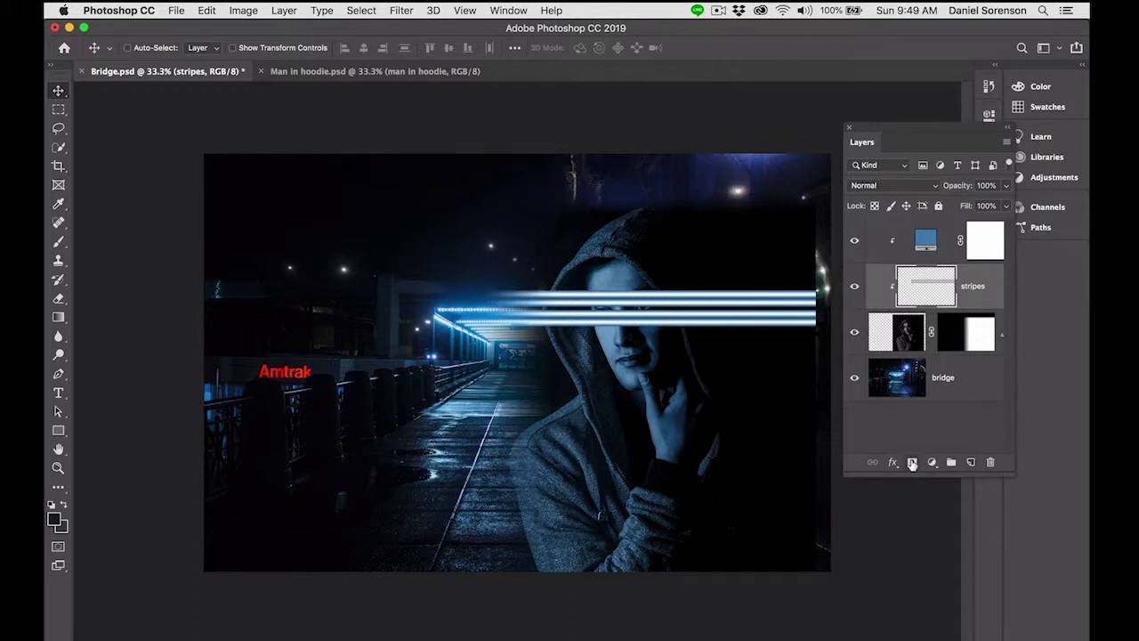
# - Add a layer mask to "stripes" and clear the stripes over the man's eyes with a radial black Foreground to Transparent gradient
pyautogui.click(912, 462)
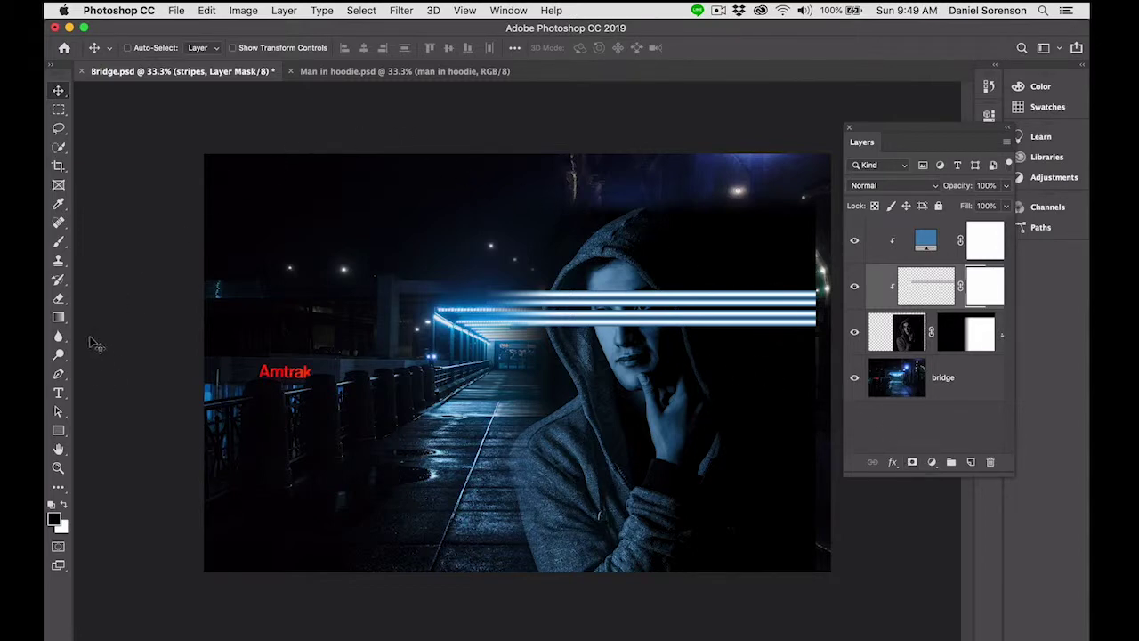
pyautogui.press('g')
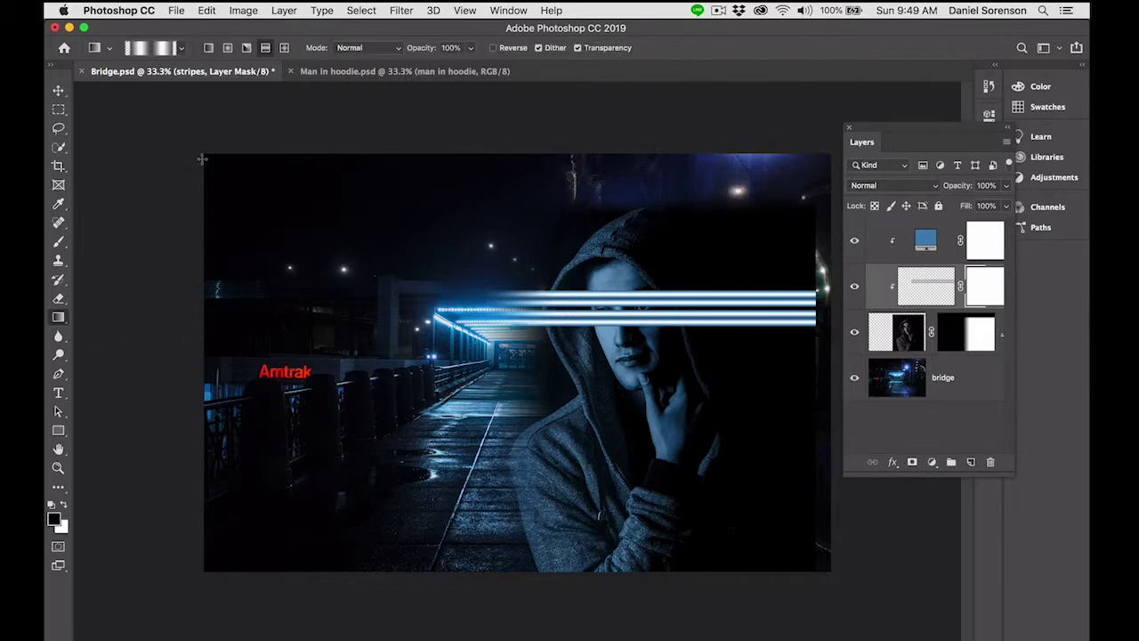
pyautogui.click(152, 51)
pyautogui.click(457, 191)
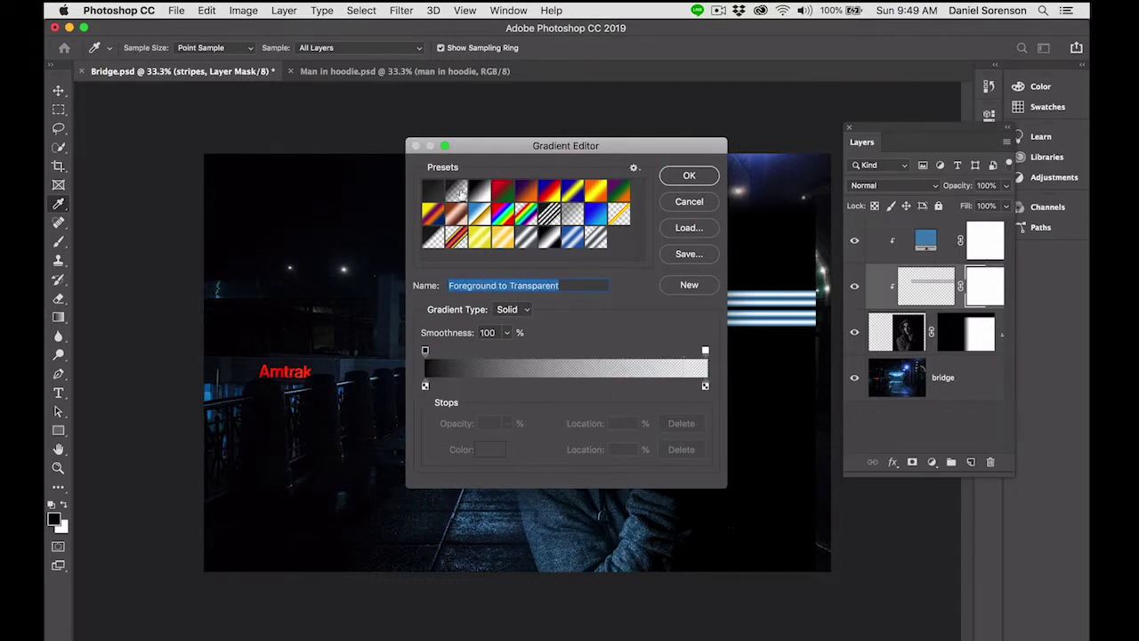
pyautogui.click(687, 176)
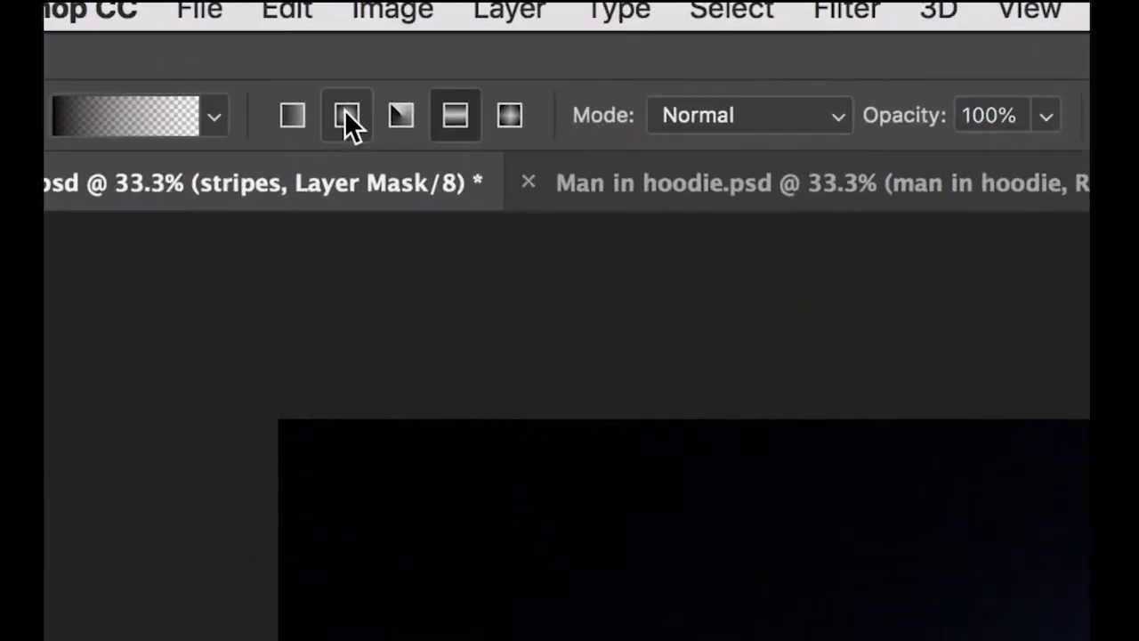
pyautogui.click(228, 48)
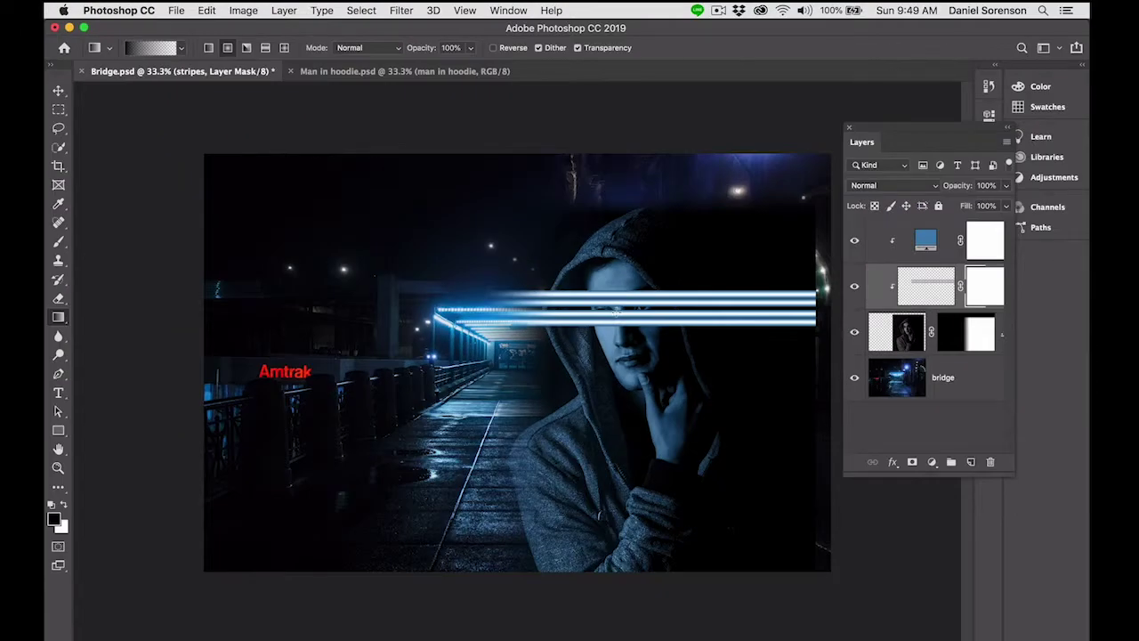
pyautogui.moveTo(617, 311); pyautogui.dragTo(655, 369)
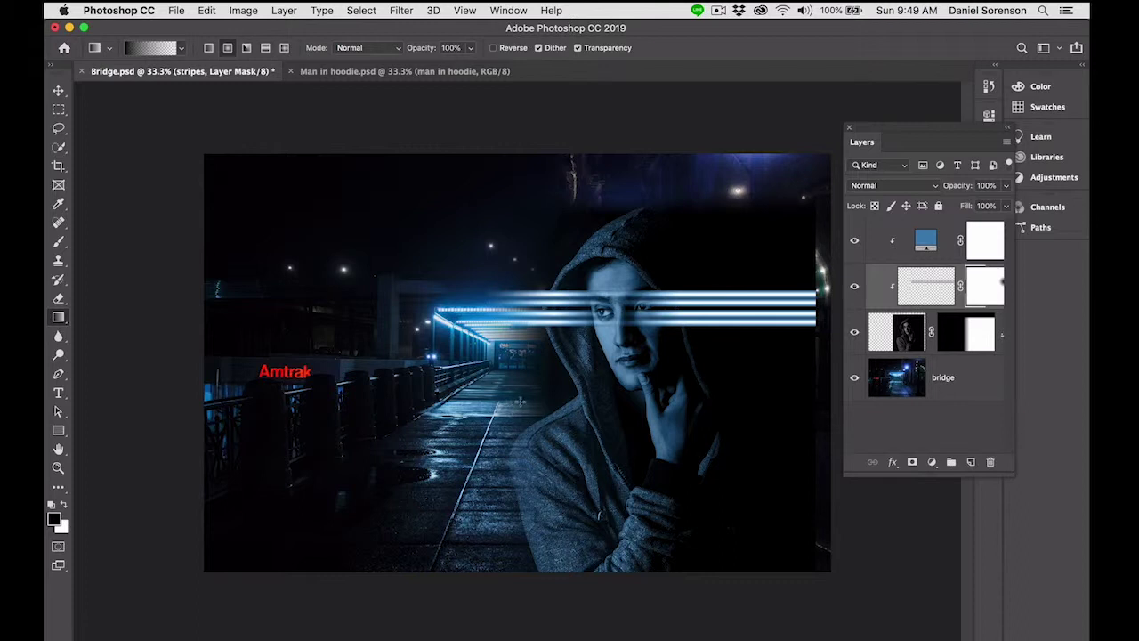
# - Fade both ends of the stripes with linear gradients on their mask and set the layer's opacity to 46%
pyautogui.click(210, 49)
pyautogui.moveTo(782, 280); pyautogui.dragTo(677, 264)
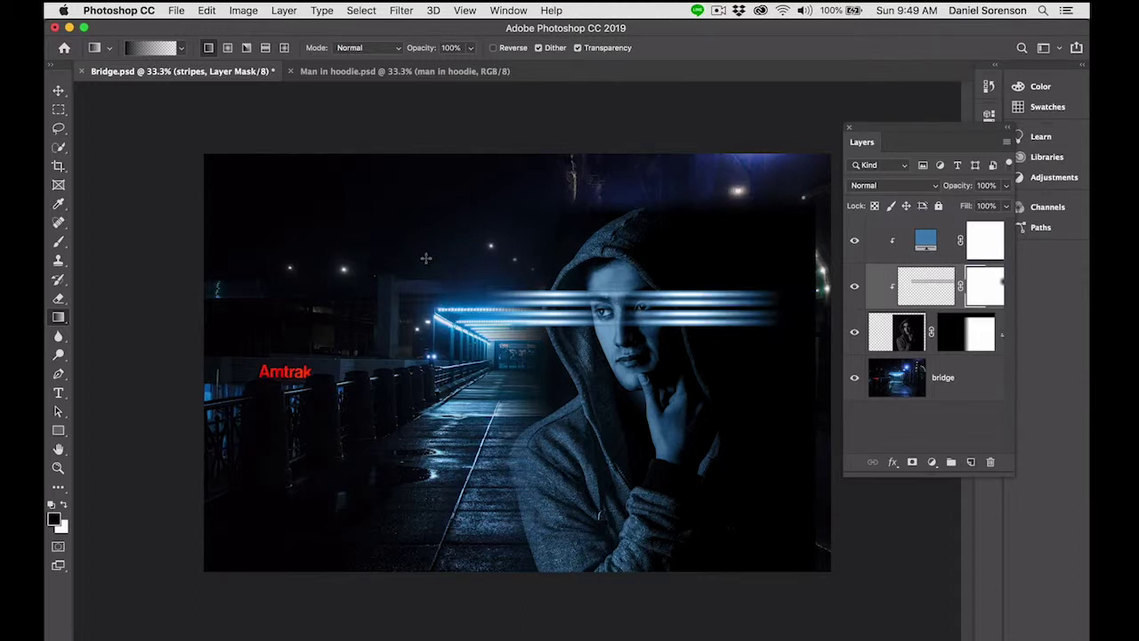
pyautogui.moveTo(426, 259); pyautogui.dragTo(597, 269)
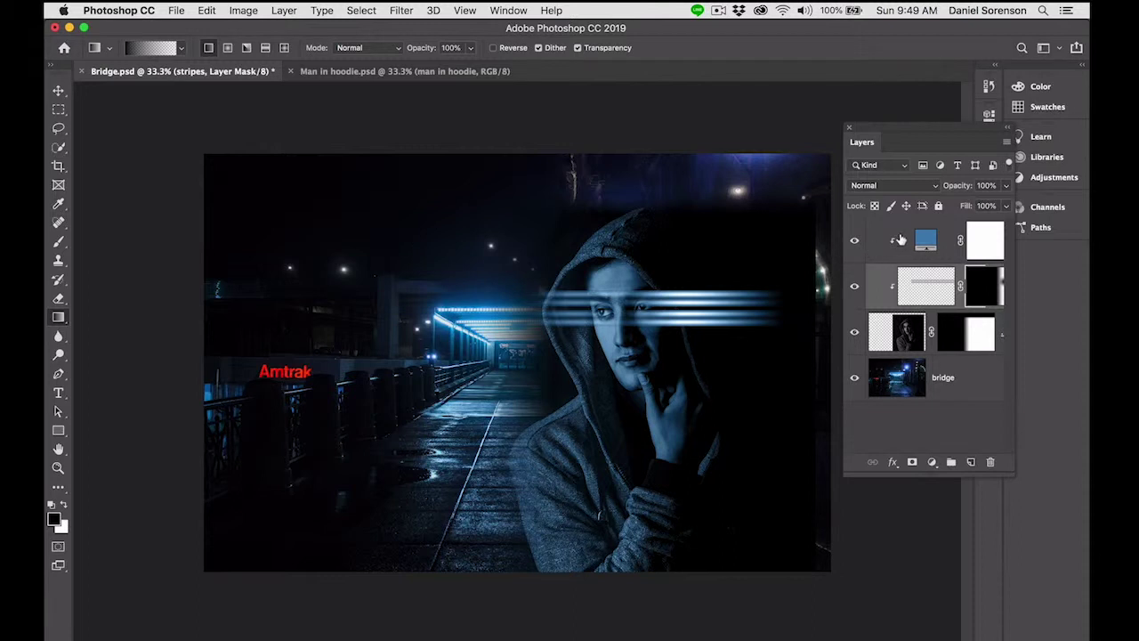
pyautogui.moveTo(1006, 191); pyautogui.dragTo(979, 239)
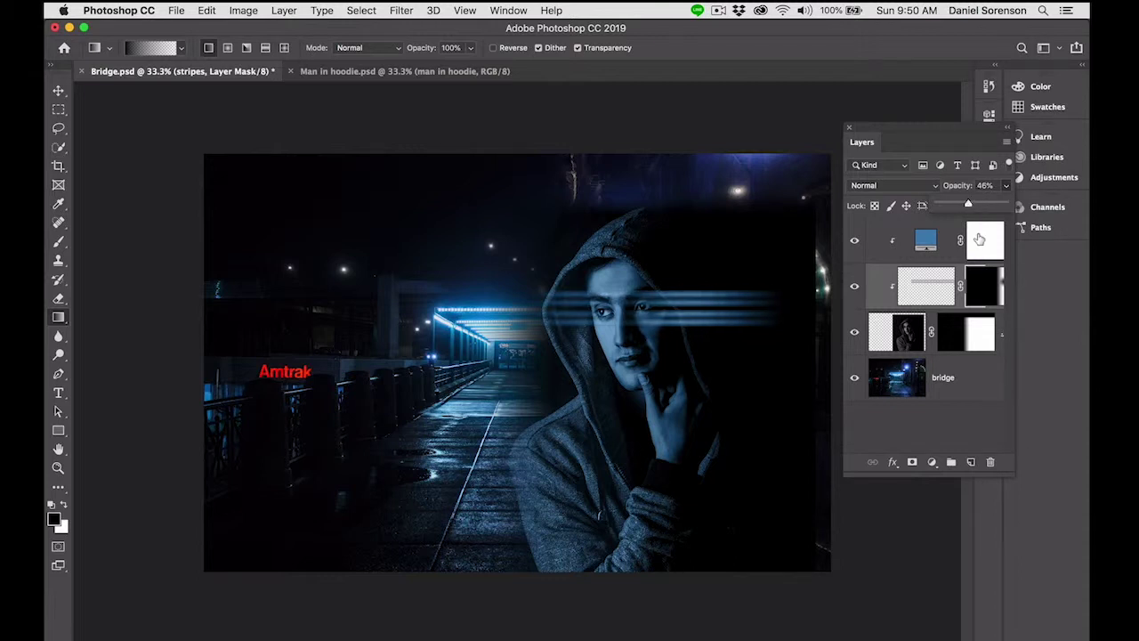
# - Fade the stripes further over the man's eyes with a radial gradient on the "stripes" layer mask
pyautogui.click(979, 288)
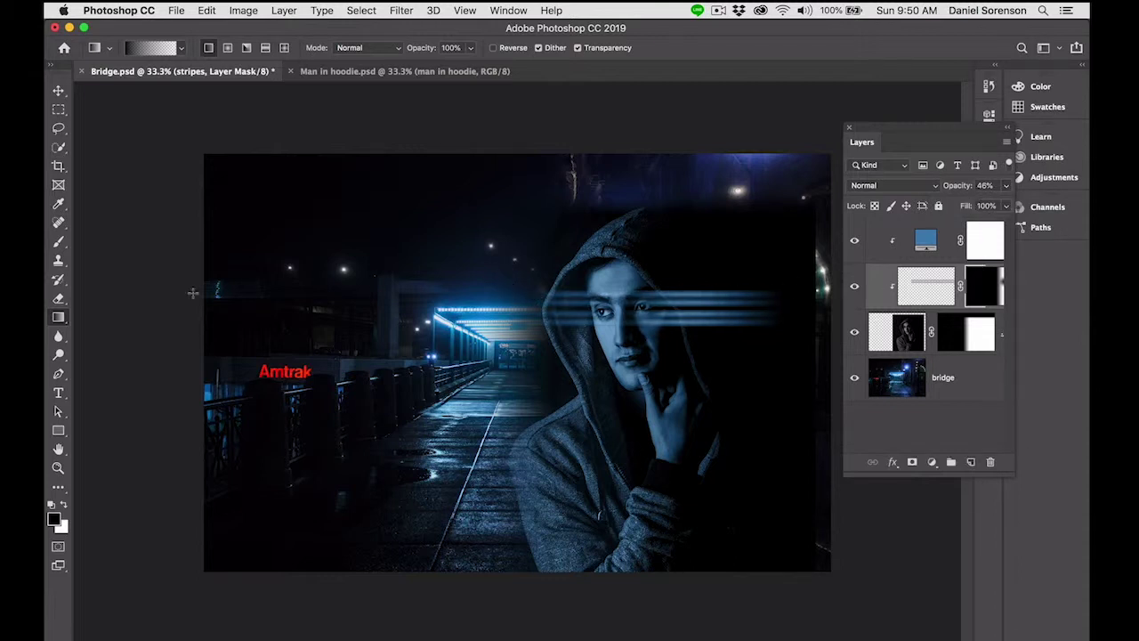
pyautogui.click(228, 48)
pyautogui.moveTo(618, 315); pyautogui.dragTo(691, 348)
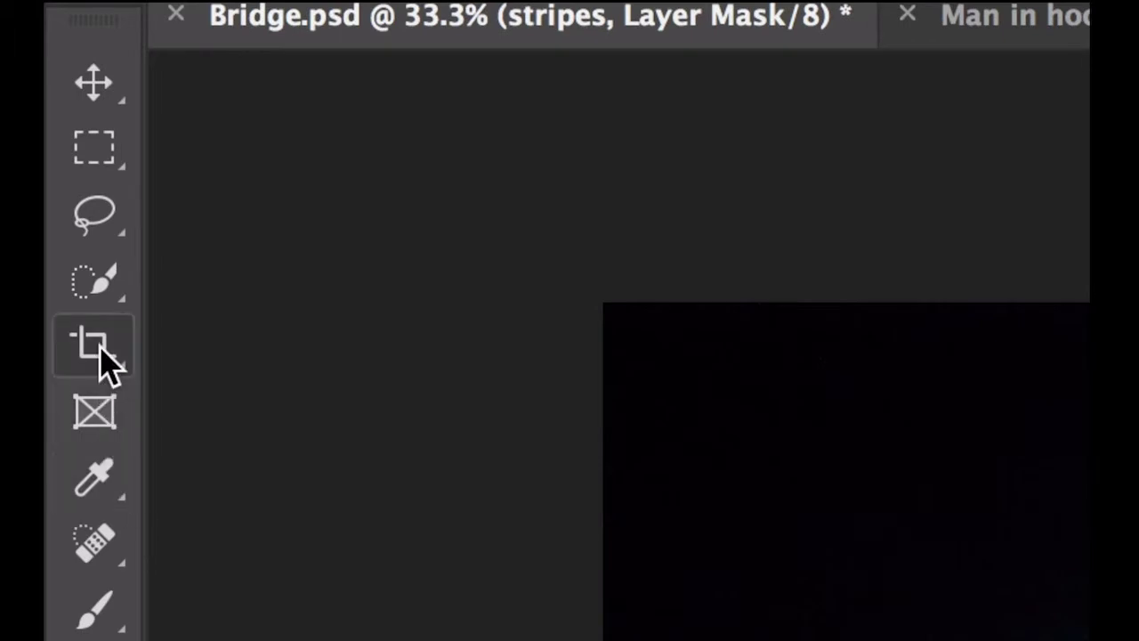
# - Crop the composite from both sides to a narrow portrait format centred on the man and the lit walkway
pyautogui.click(99, 349)
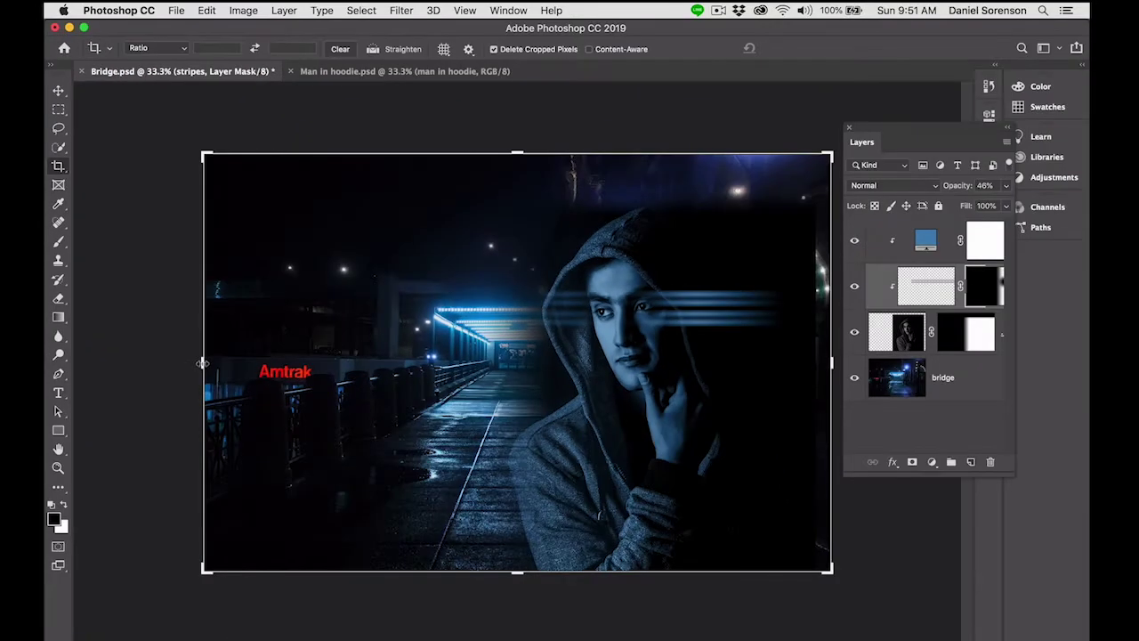
pyautogui.moveTo(207, 364); pyautogui.dragTo(565, 365)
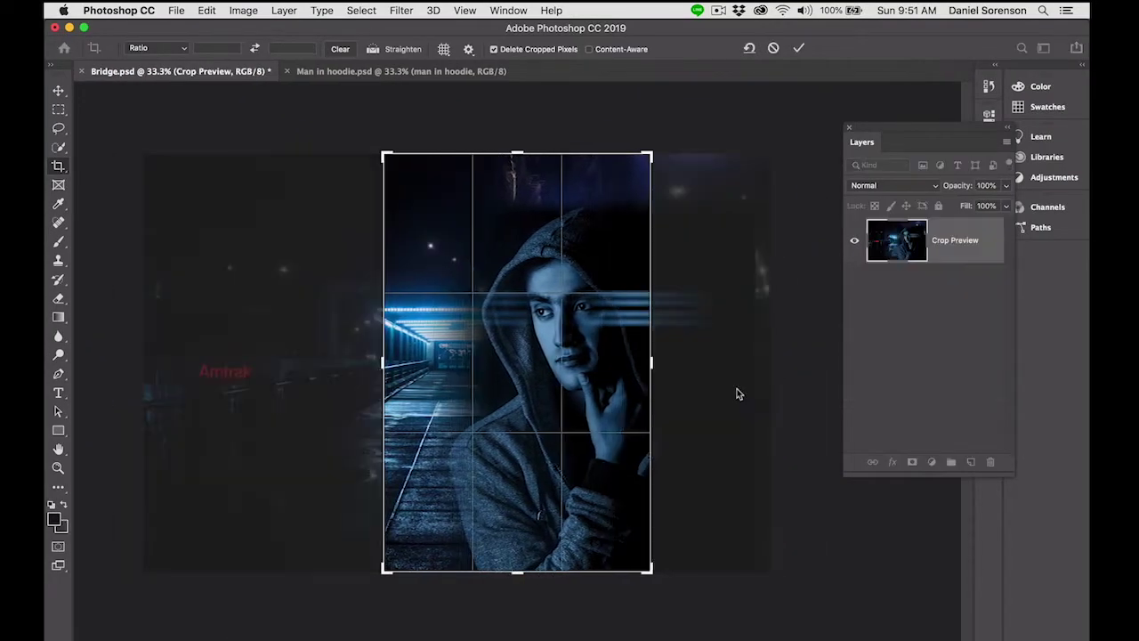
pyautogui.click(799, 49)
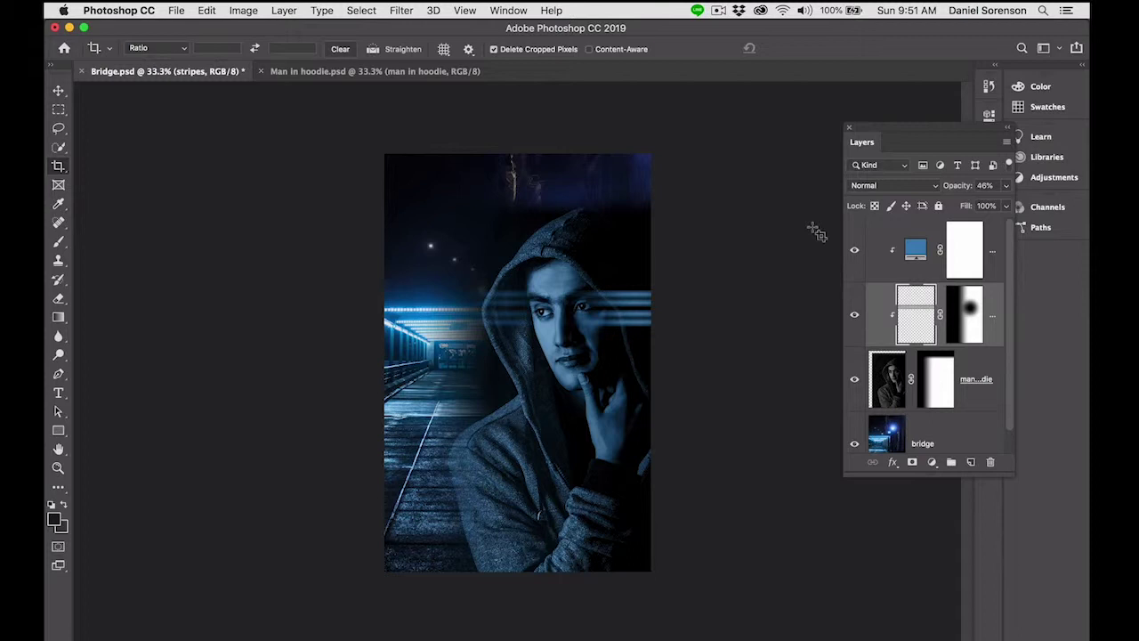
# - Move the stripes slightly down the man's face and set the layer's opacity to 26%
pyautogui.press('v')
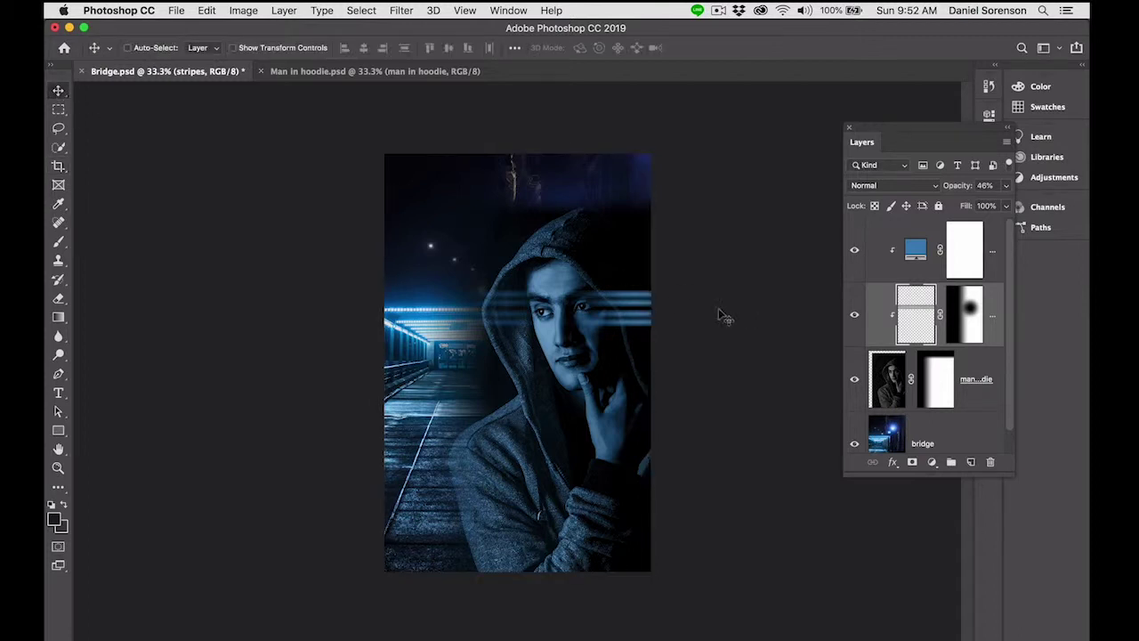
pyautogui.moveTo(635, 313); pyautogui.dragTo(637, 329)
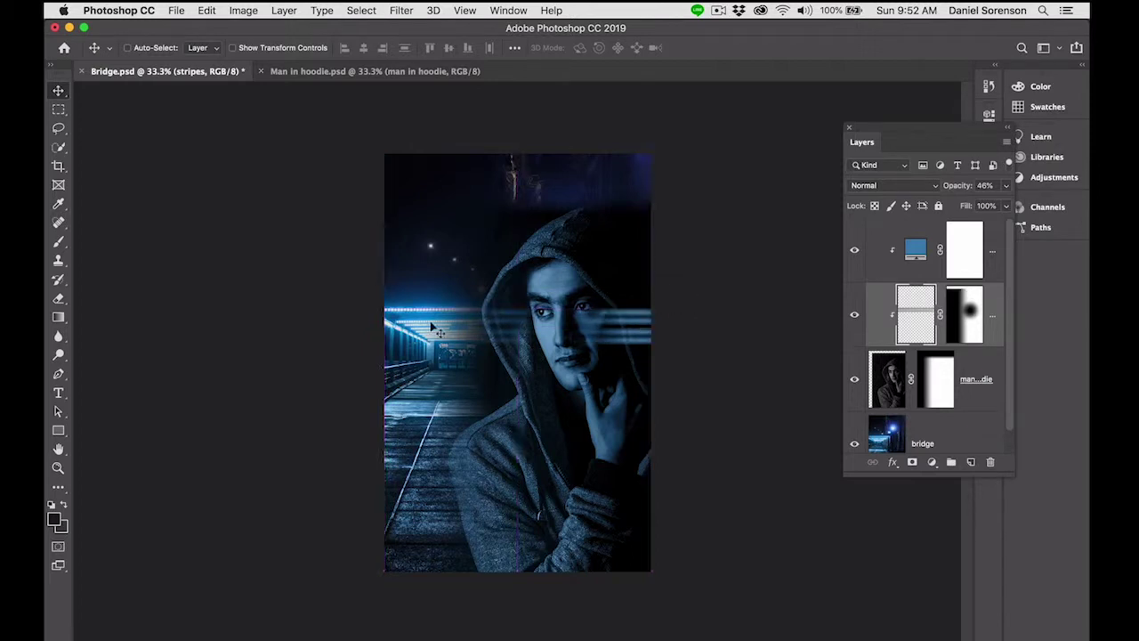
pyautogui.click(1006, 185)
pyautogui.moveTo(970, 208); pyautogui.dragTo(955, 205)
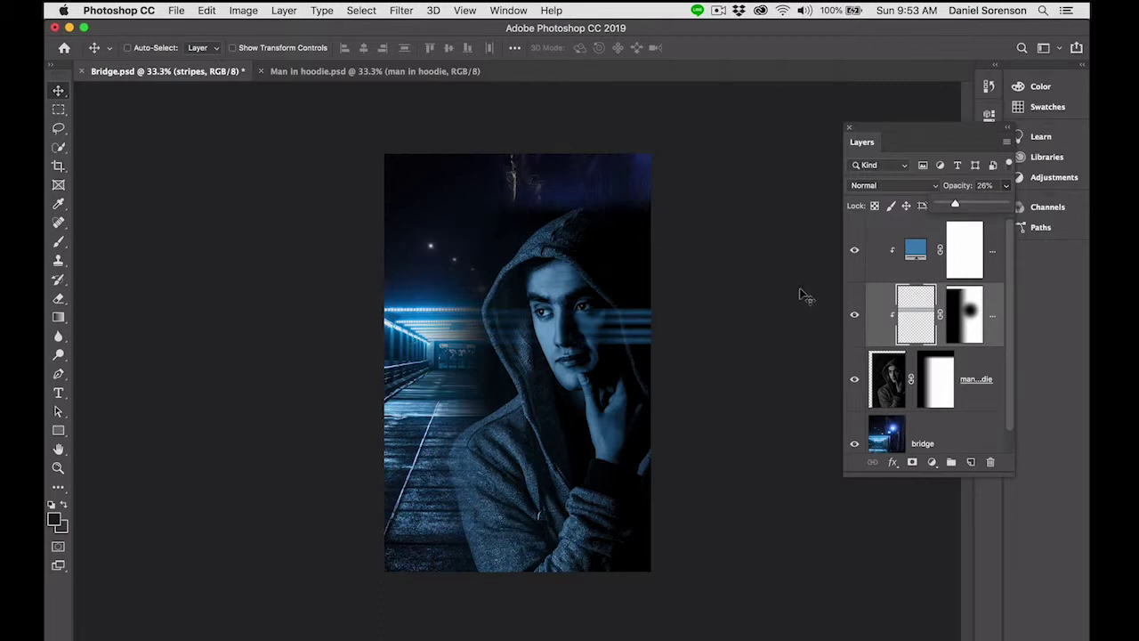
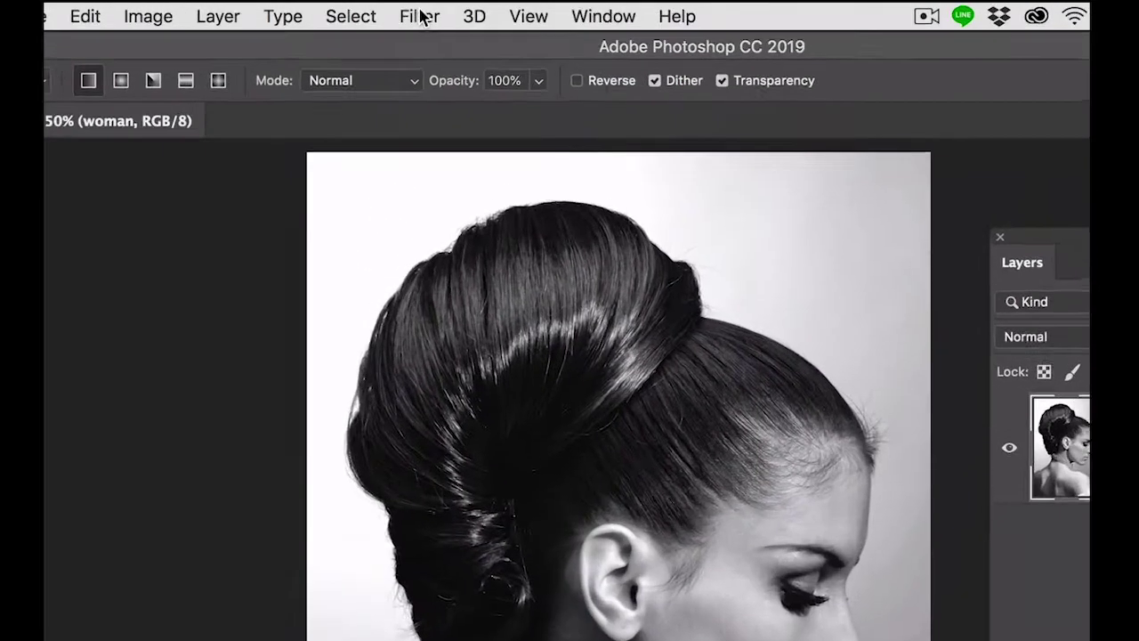
# - Convert the "woman" layer in Elegant woman.psd to a smart object for re-editable smart filters
pyautogui.click(405, 10)
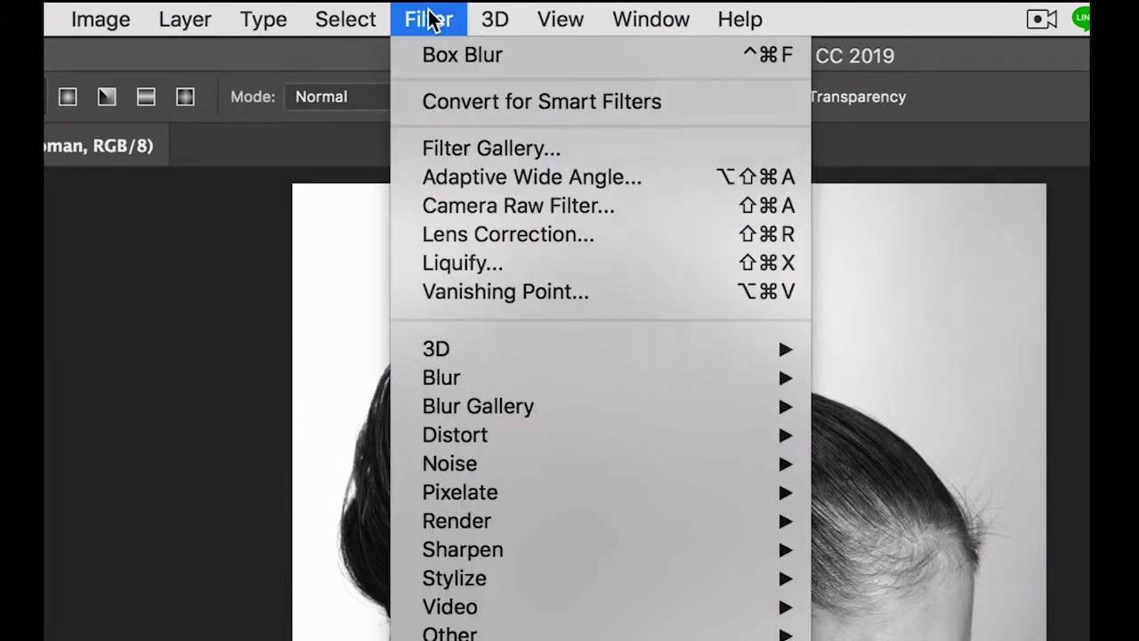
pyautogui.click(441, 105)
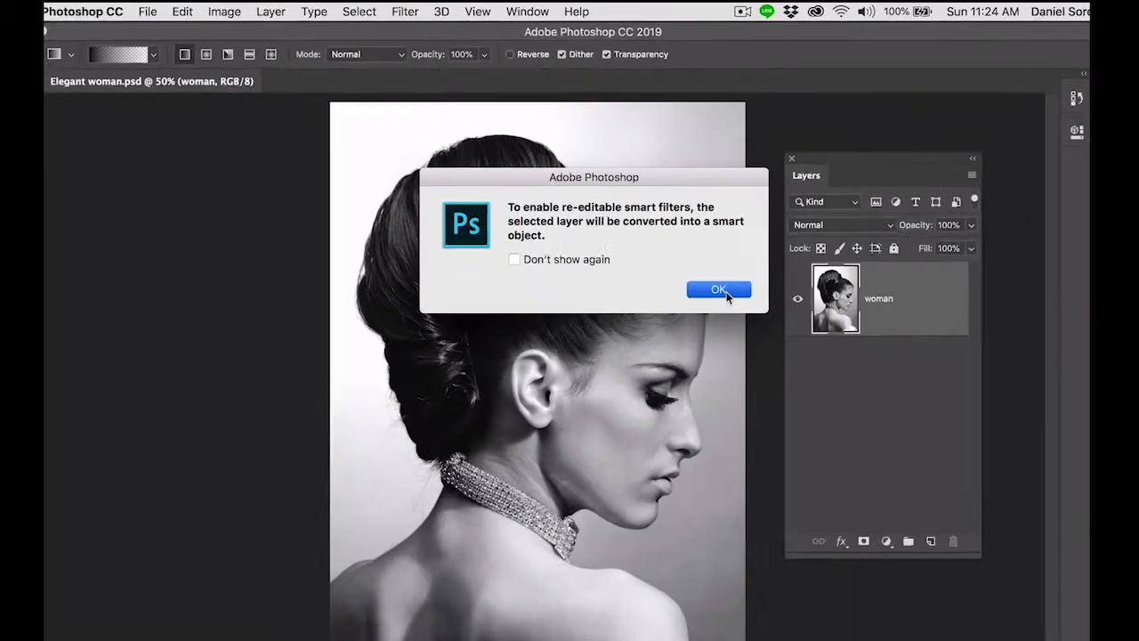
pyautogui.click(1011, 526)
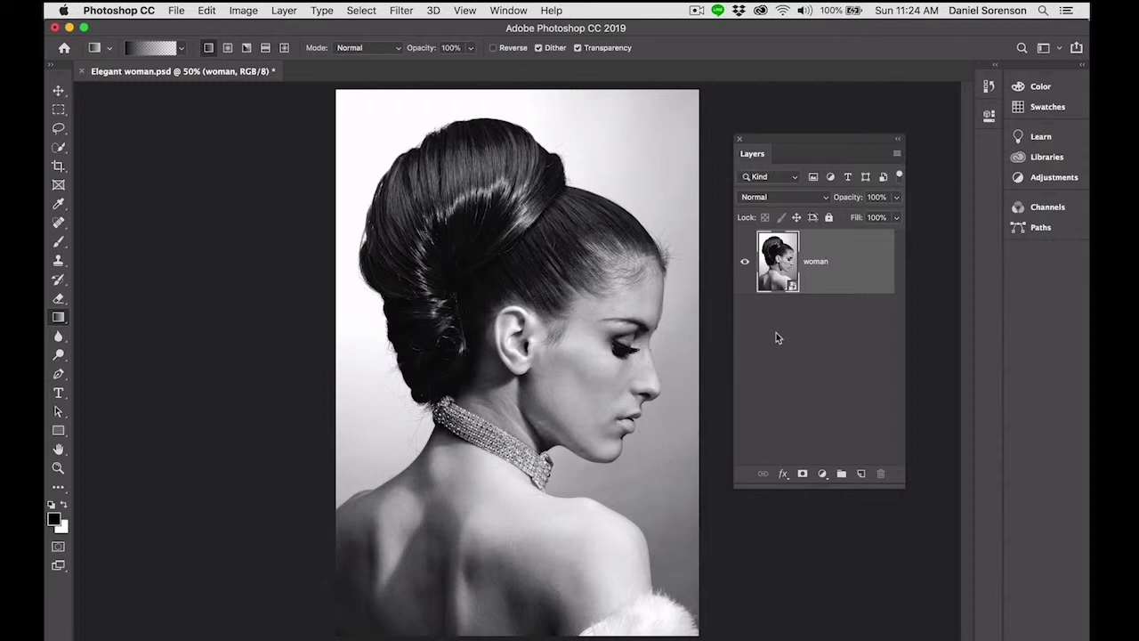
# - Apply a Box Blur with a radius of 25 pixels to the "woman" layer
pyautogui.click(401, 11)
pyautogui.moveTo(410, 185)
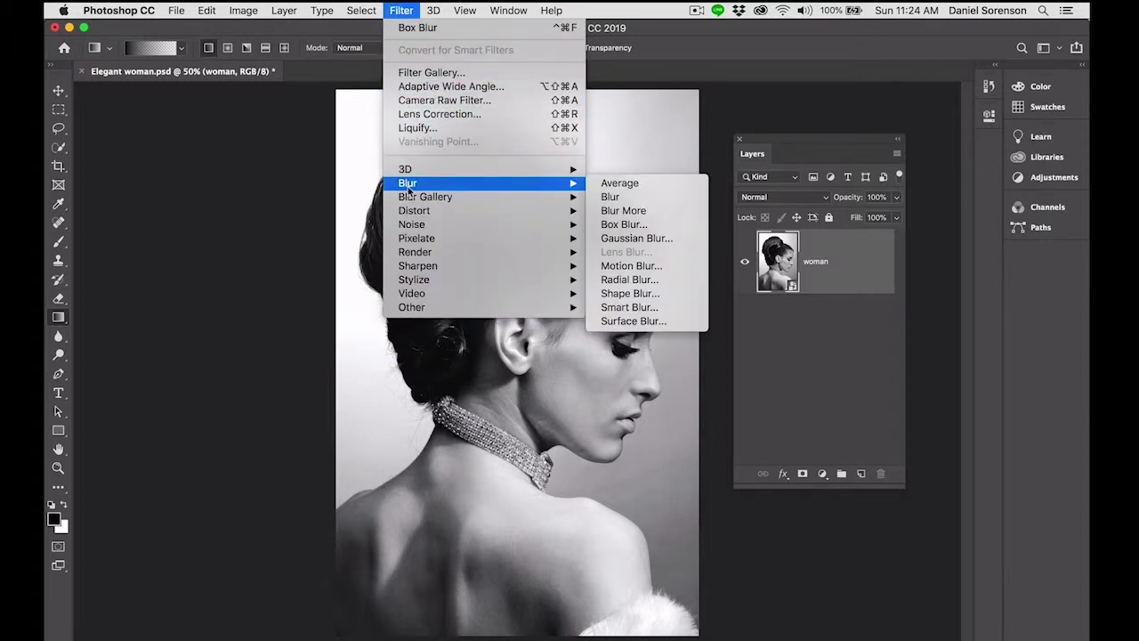
pyautogui.click(609, 226)
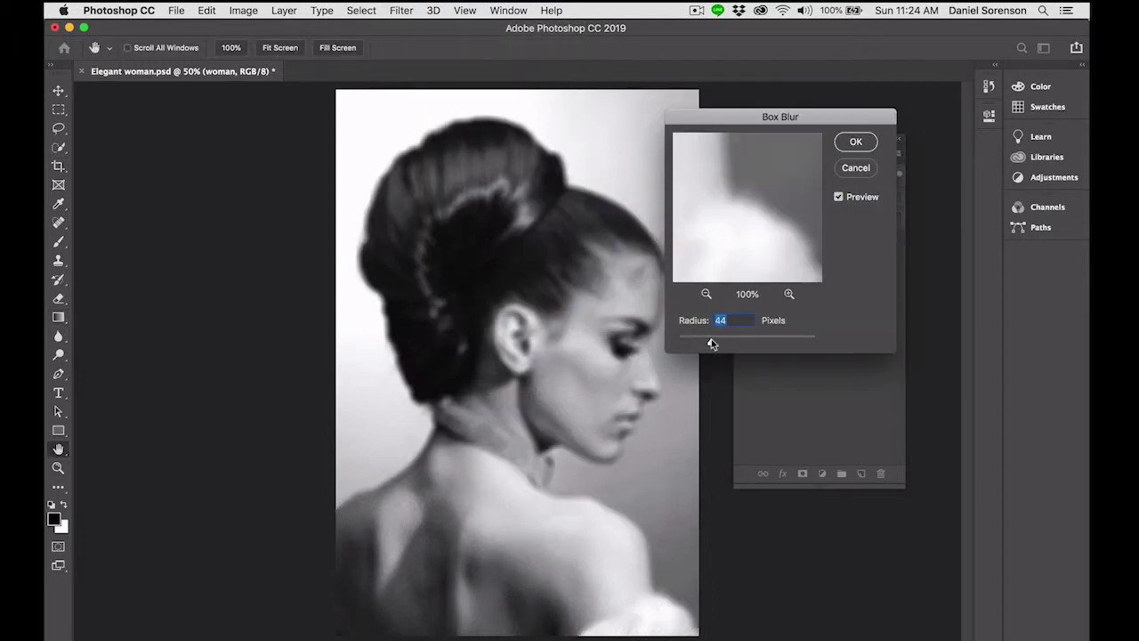
pyautogui.moveTo(709, 343); pyautogui.dragTo(699, 340)
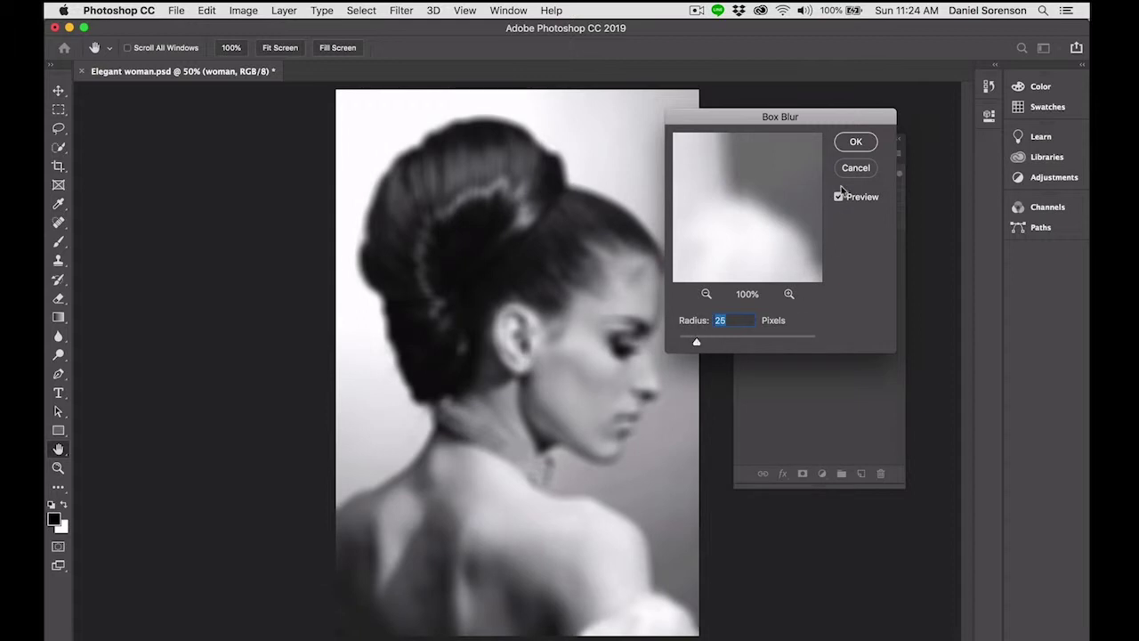
pyautogui.click(856, 141)
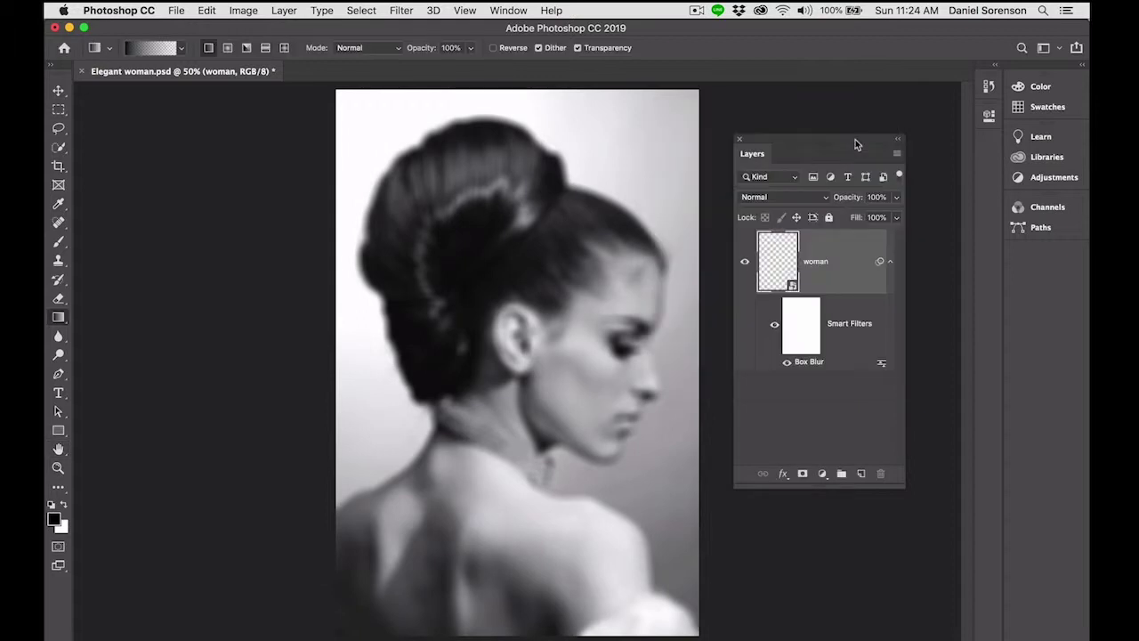
# - Reveal the woman's face sharply by drawing a radial Foreground to Transparent gradient in black on the smart filter mask, outward from her eye
pyautogui.click(791, 324)
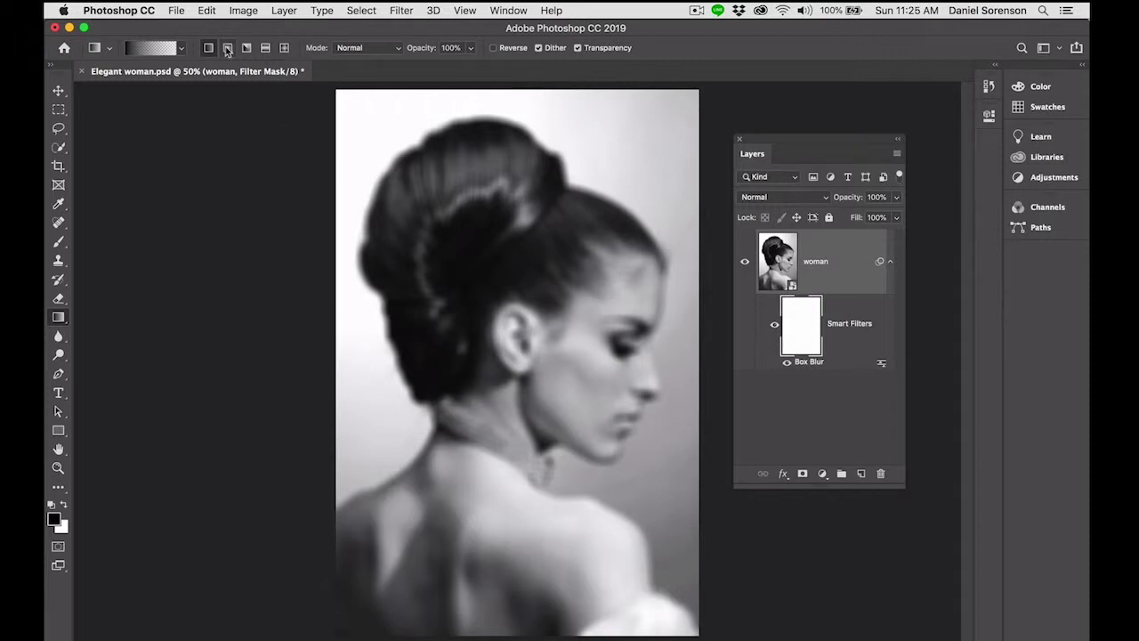
pyautogui.click(167, 50)
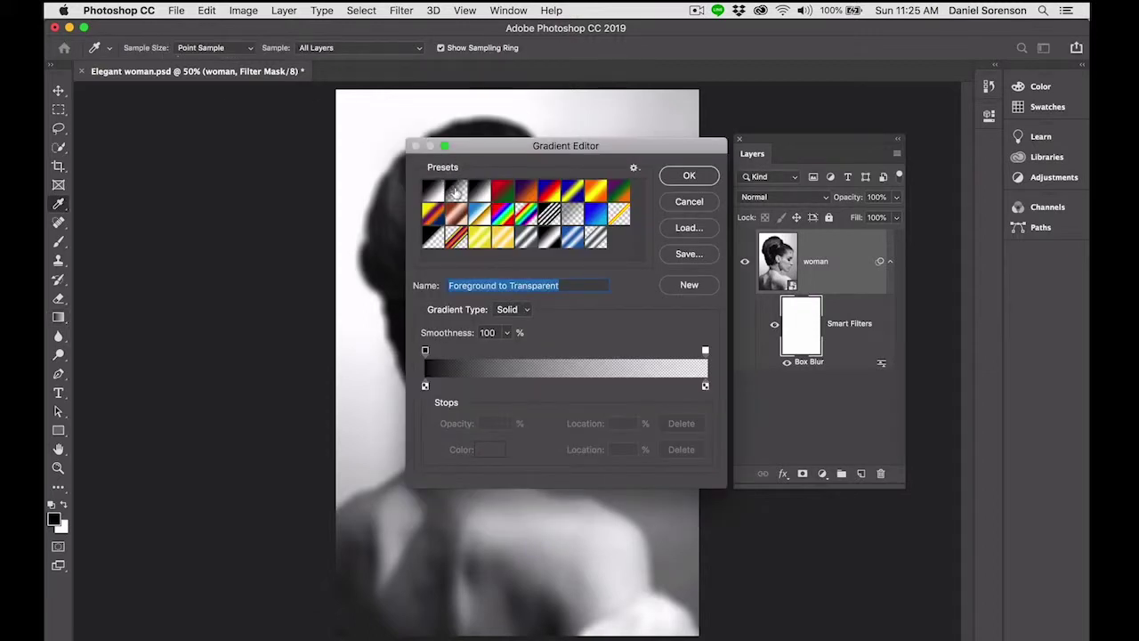
pyautogui.click(689, 176)
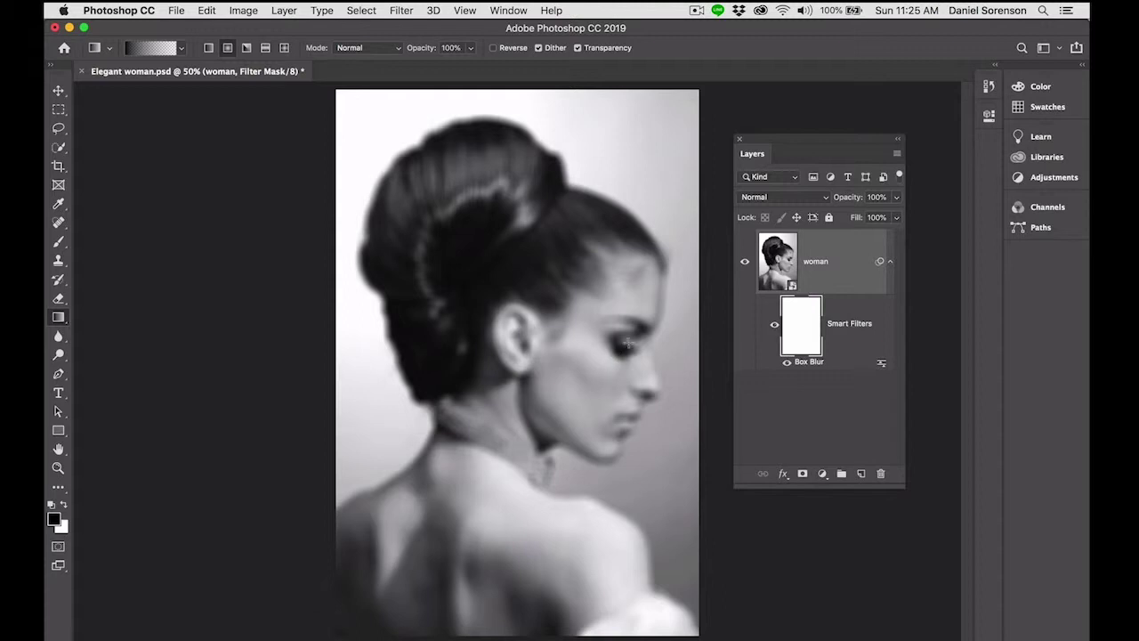
pyautogui.moveTo(602, 336); pyautogui.dragTo(666, 553)
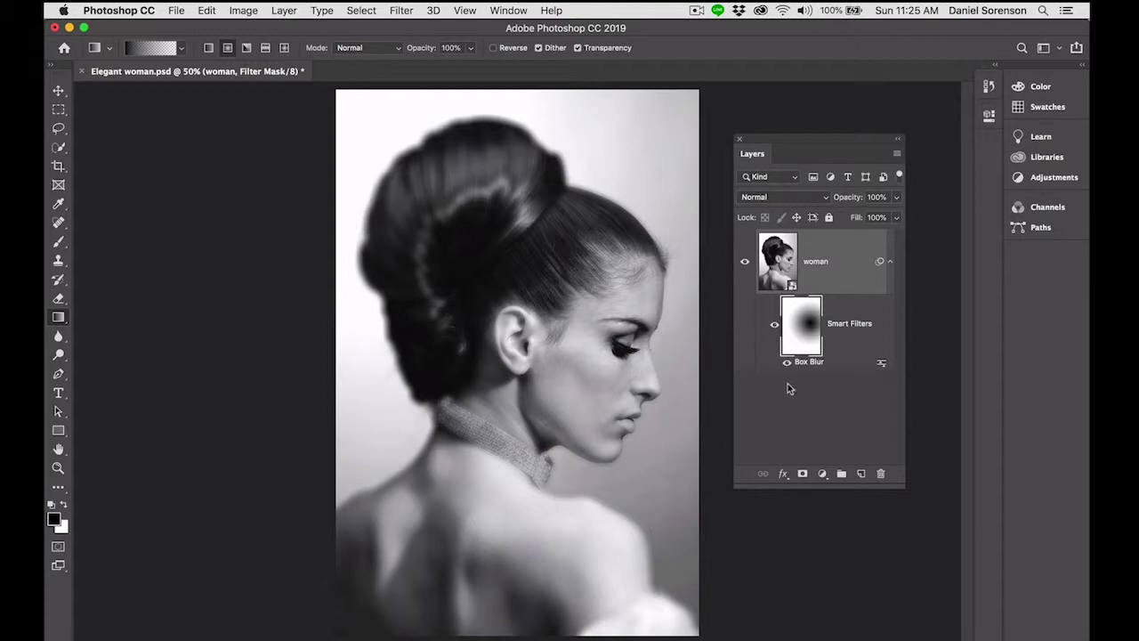
# - Add a Solid Color fill layer in black (000000)
pyautogui.click(823, 473)
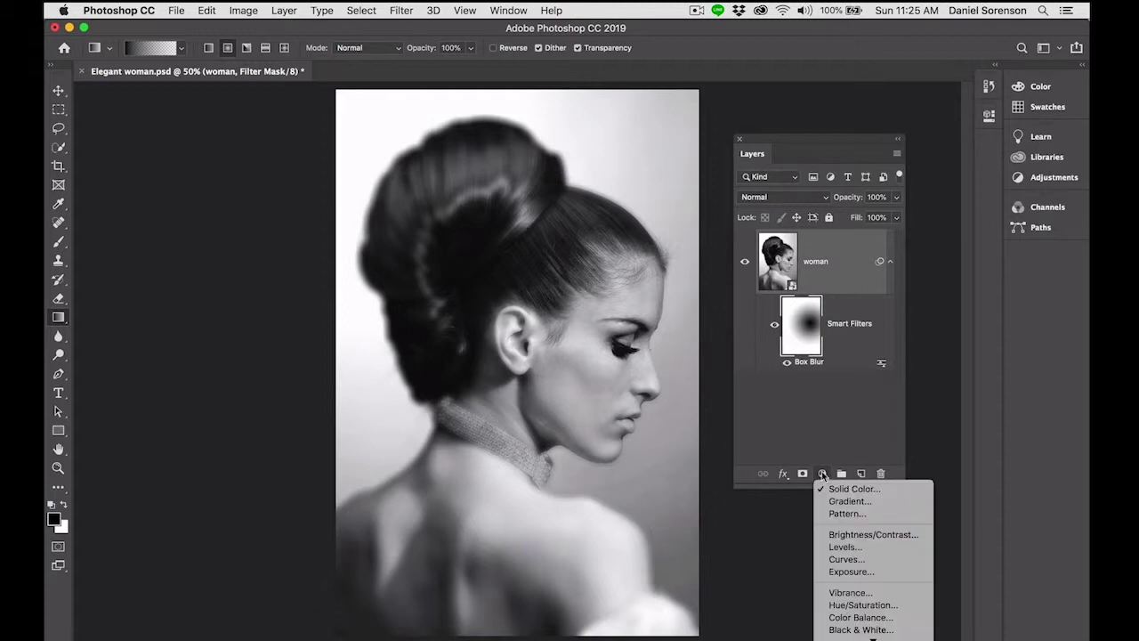
pyautogui.click(827, 487)
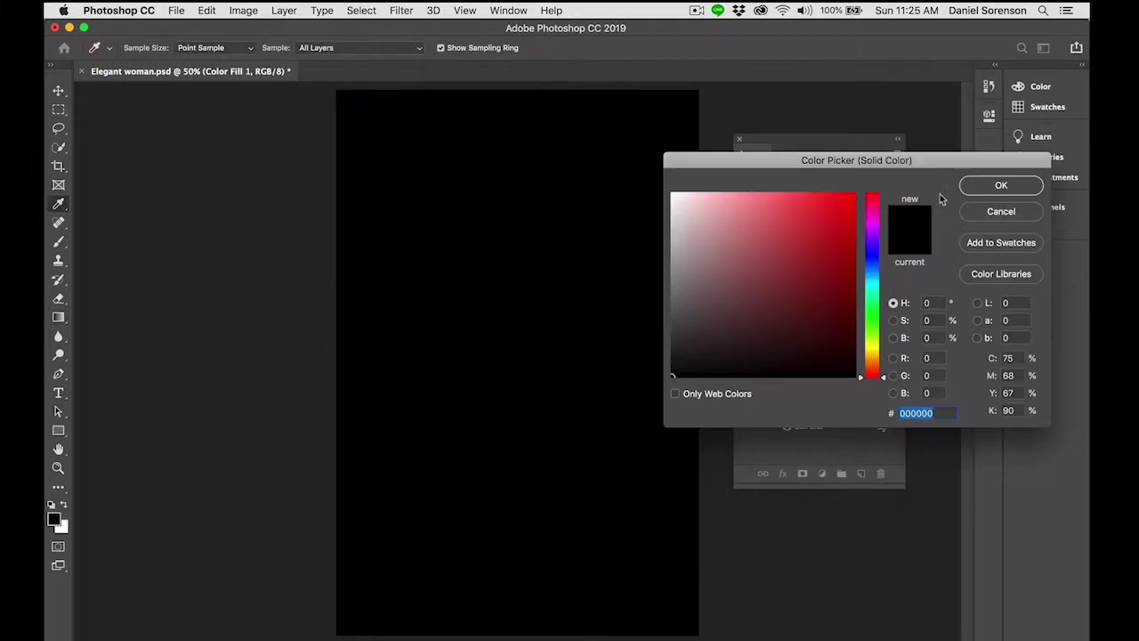
pyautogui.click(672, 379)
pyautogui.click(996, 188)
# - Rename the color fill layer "background" and place it below the "woman" layer
pyautogui.doubleClick(870, 262)
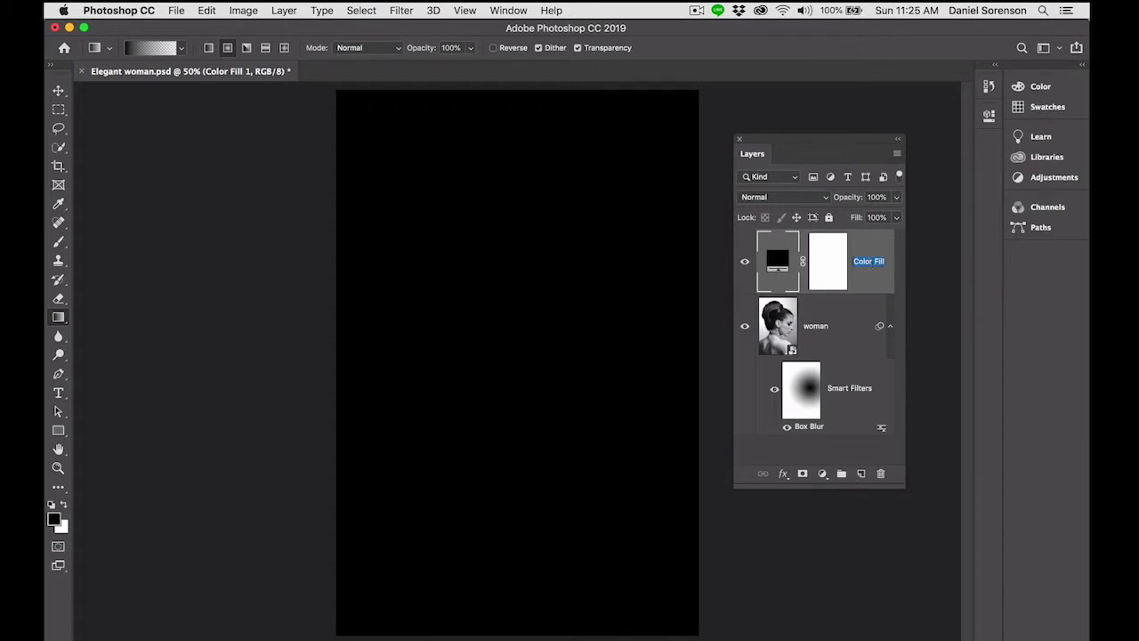
pyautogui.write('back')
pyautogui.write('ground')
pyautogui.press('Return')
pyautogui.moveTo(873, 282); pyautogui.dragTo(758, 429)
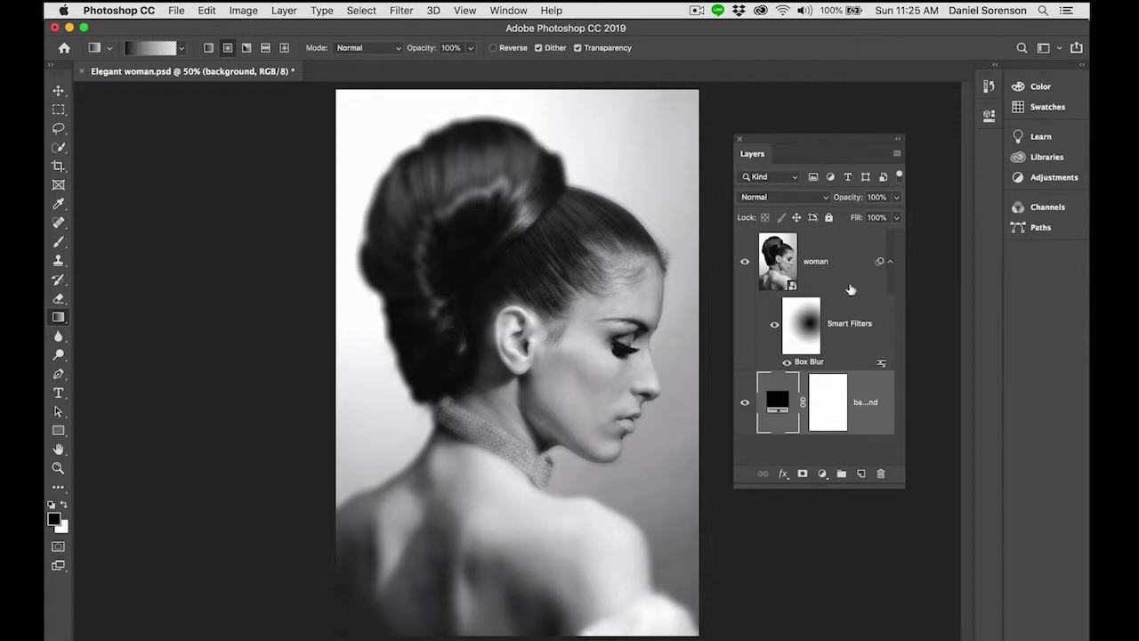
# - Add a layer mask to "woman" and fade the photo's left side and lower-left corner to black with linear gradients
pyautogui.click(780, 258)
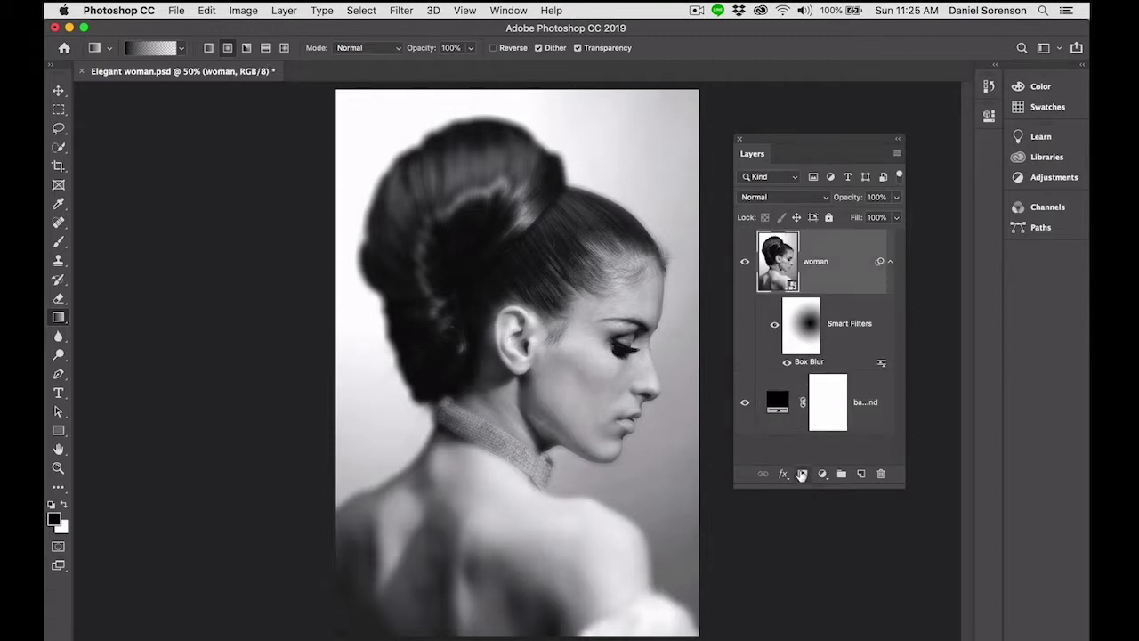
pyautogui.click(801, 475)
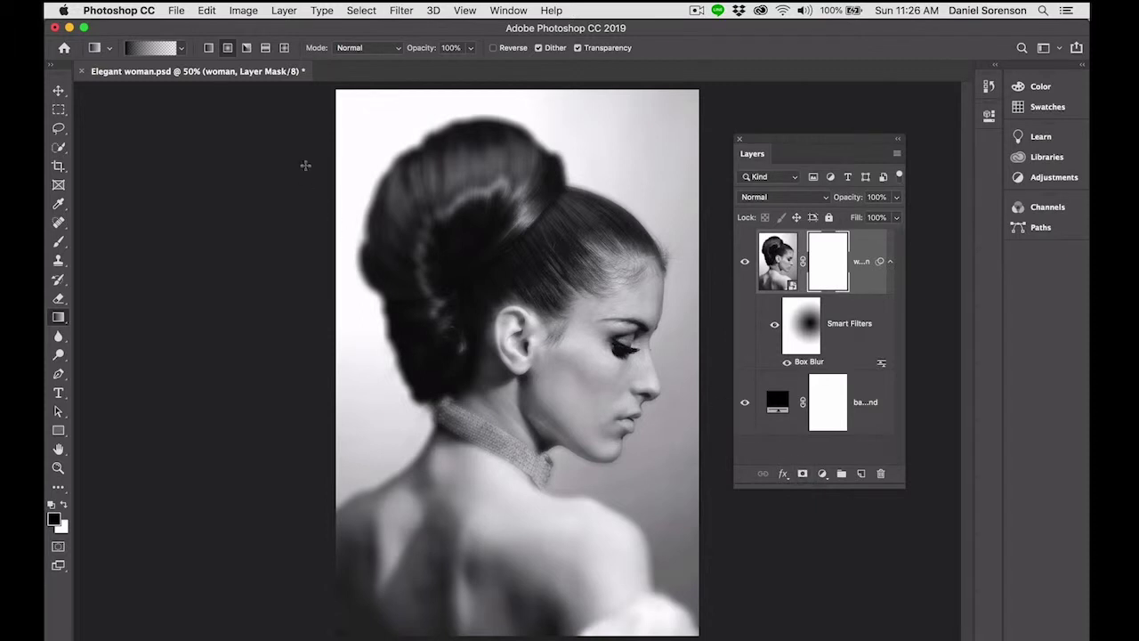
pyautogui.click(210, 49)
pyautogui.moveTo(336, 319); pyautogui.dragTo(420, 315)
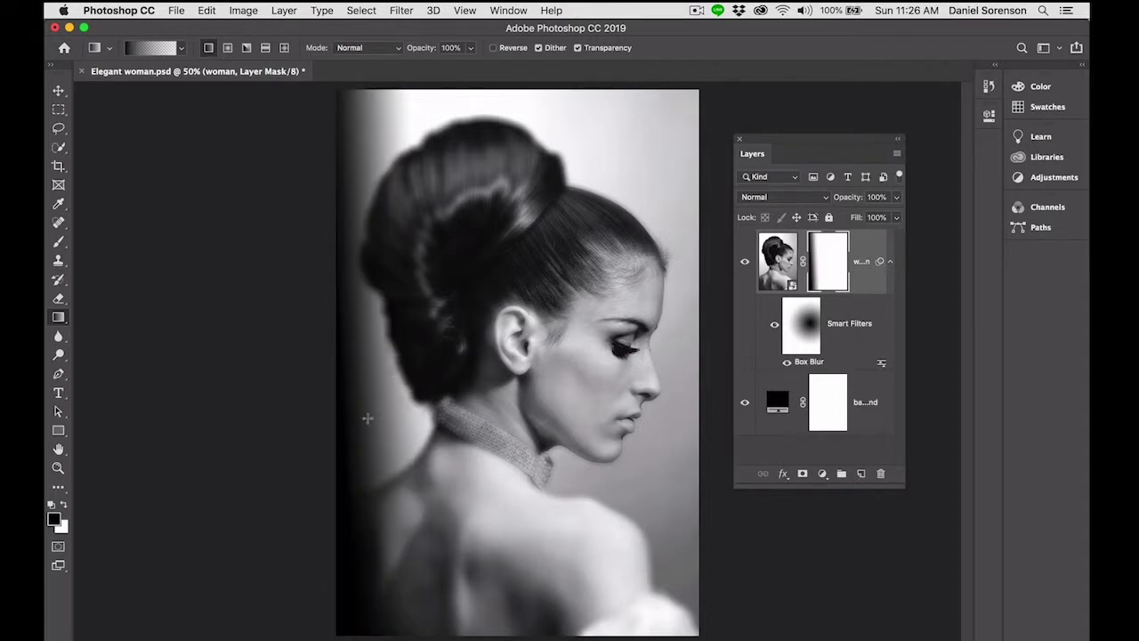
pyautogui.moveTo(308, 543); pyautogui.dragTo(455, 472)
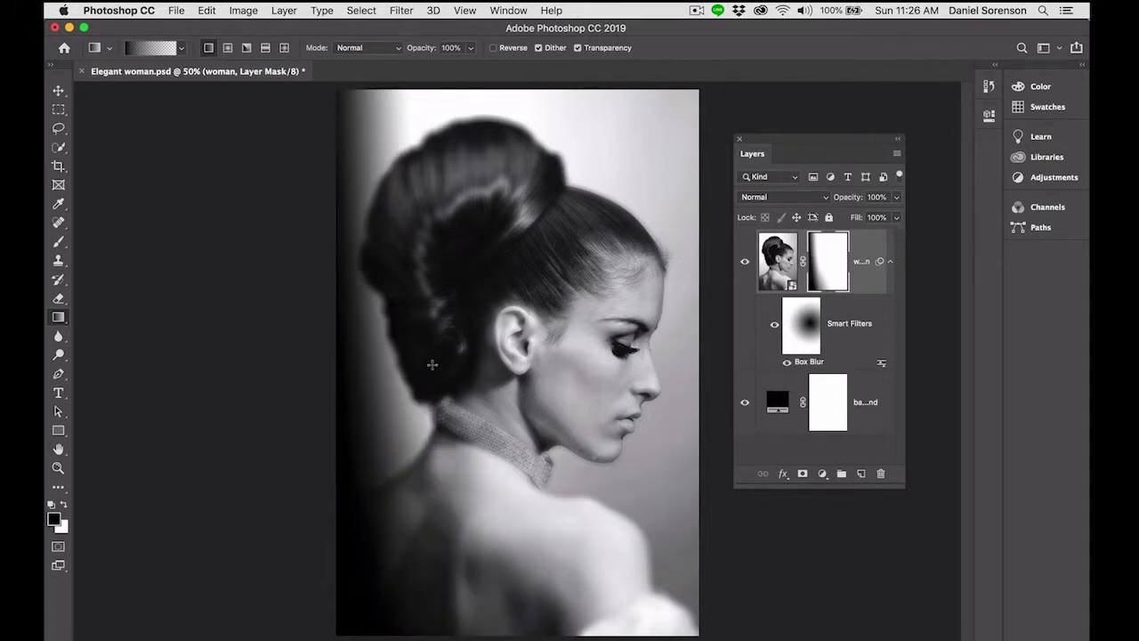
pyautogui.moveTo(272, 340); pyautogui.dragTo(463, 345)
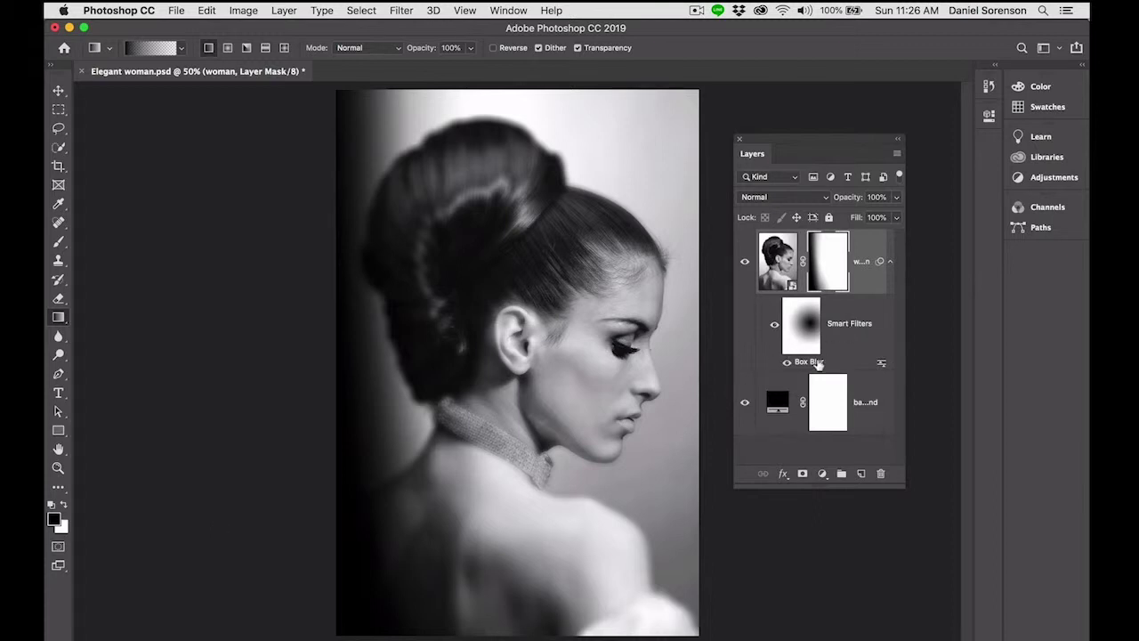
# - Edit the Box Blur smart filter on the "woman" layer and lower its radius slightly
pyautogui.doubleClick(812, 361)
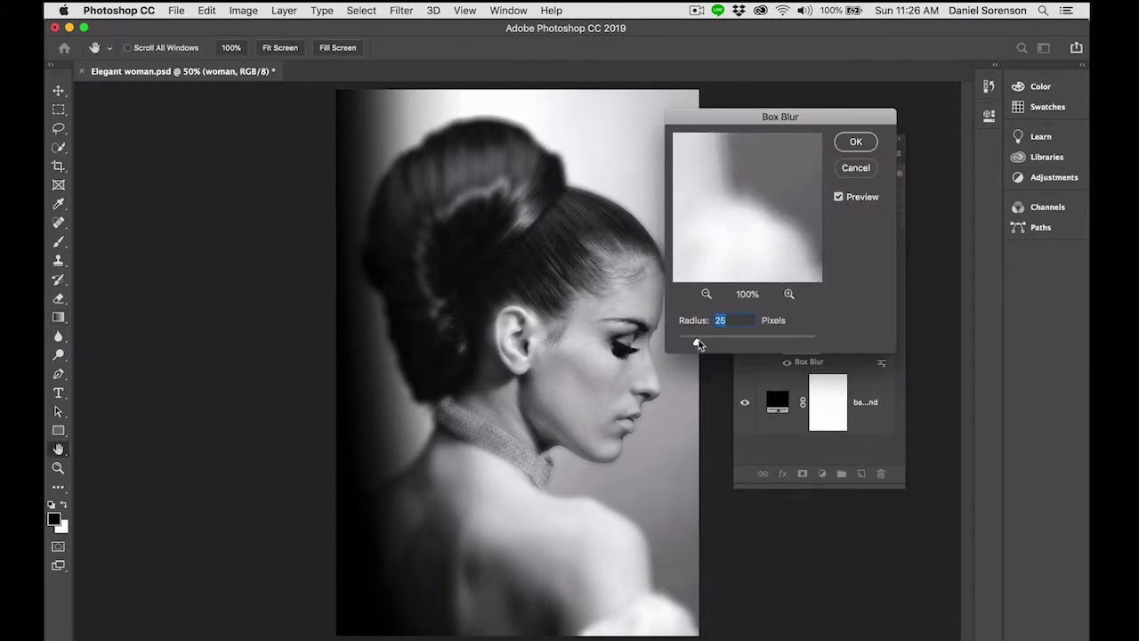
pyautogui.moveTo(696, 342)
pyautogui.mouseDown()
pyautogui.moveTo(717, 343)
pyautogui.moveTo(694, 343)
pyautogui.mouseUp()
pyautogui.click(856, 141)
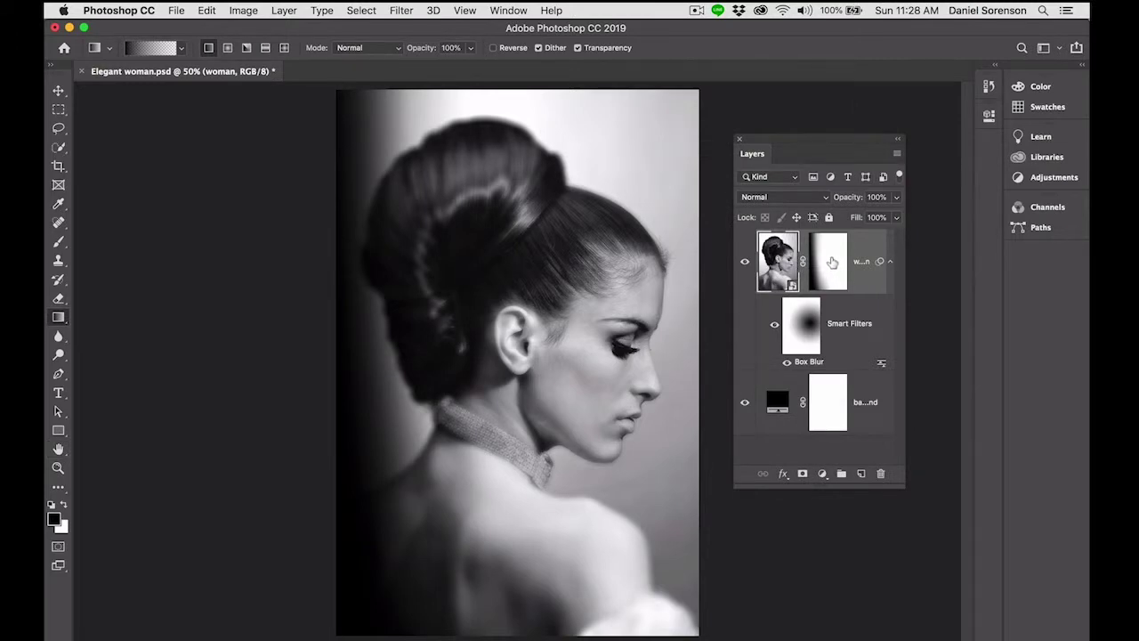
# - View the "woman" layer mask on its own, and shift the unlinked mask left to narrow the dark edge before relinking it
pyautogui.keyDown('alt'); pyautogui.click(833, 261); pyautogui.keyUp('alt')
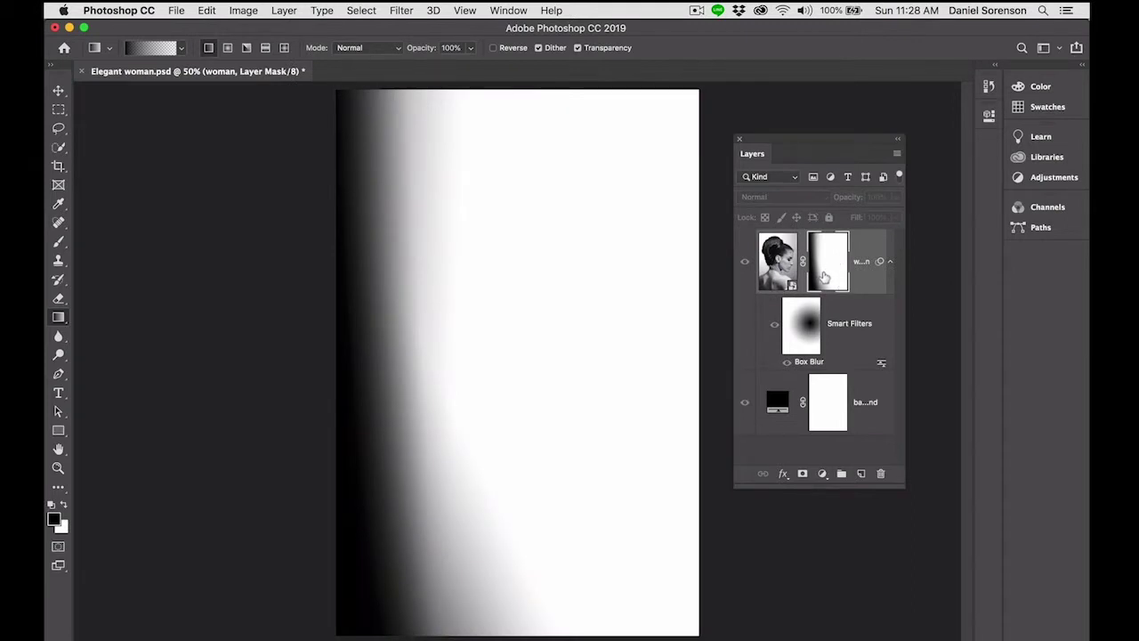
pyautogui.keyDown('alt'); pyautogui.click(832, 274); pyautogui.keyUp('alt')
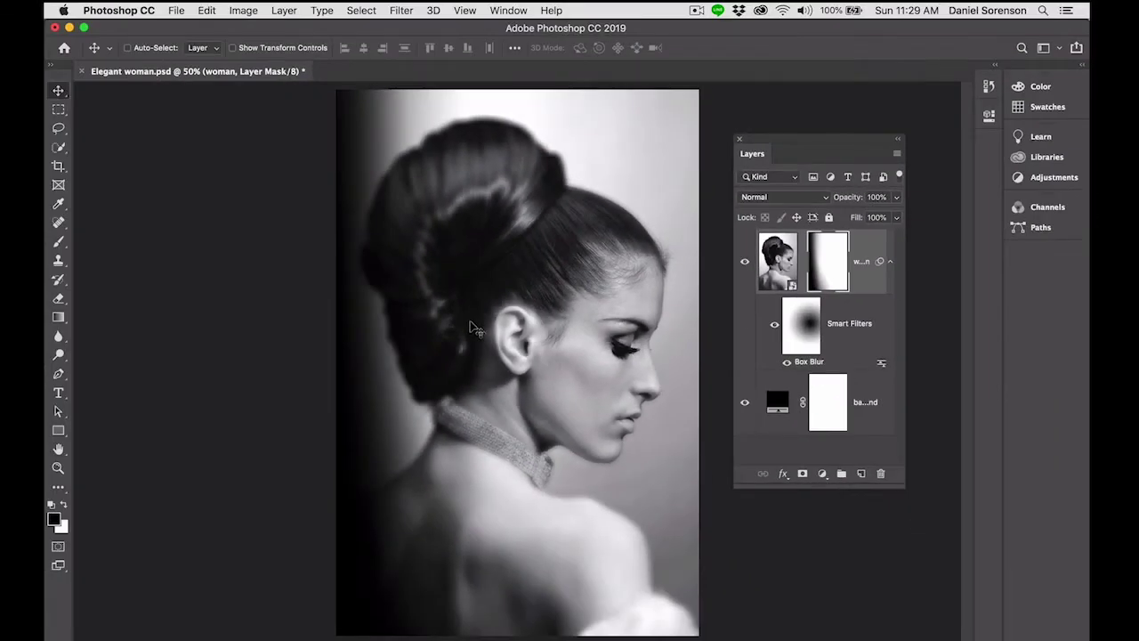
pyautogui.moveTo(109, 347); pyautogui.dragTo(73, 348)
pyautogui.moveTo(455, 326); pyautogui.dragTo(447, 326)
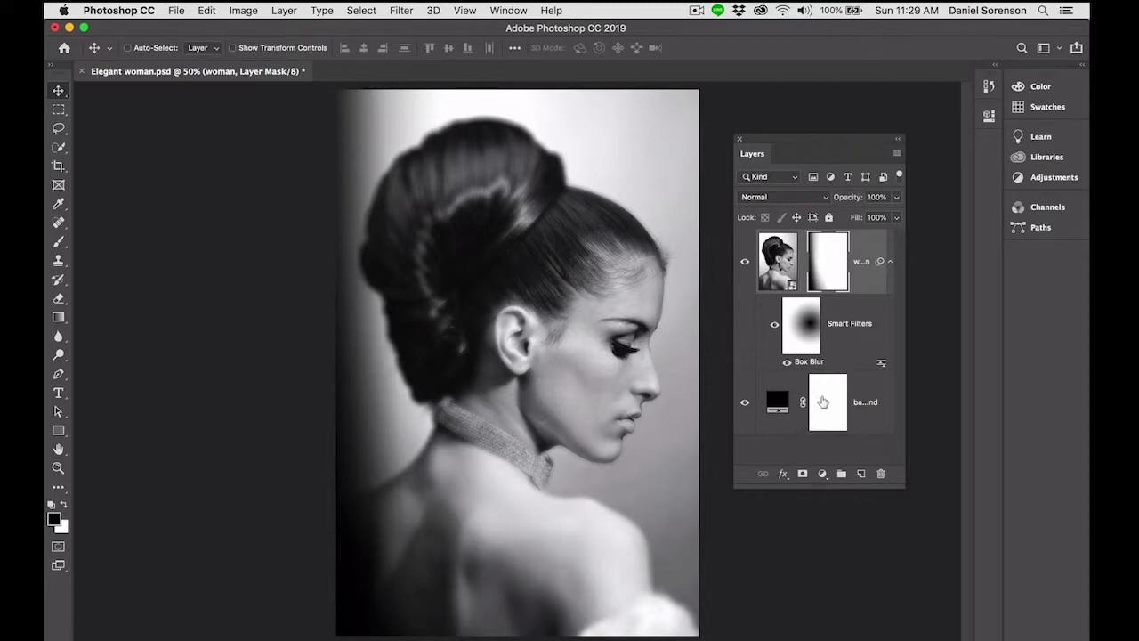
pyautogui.click(801, 267)
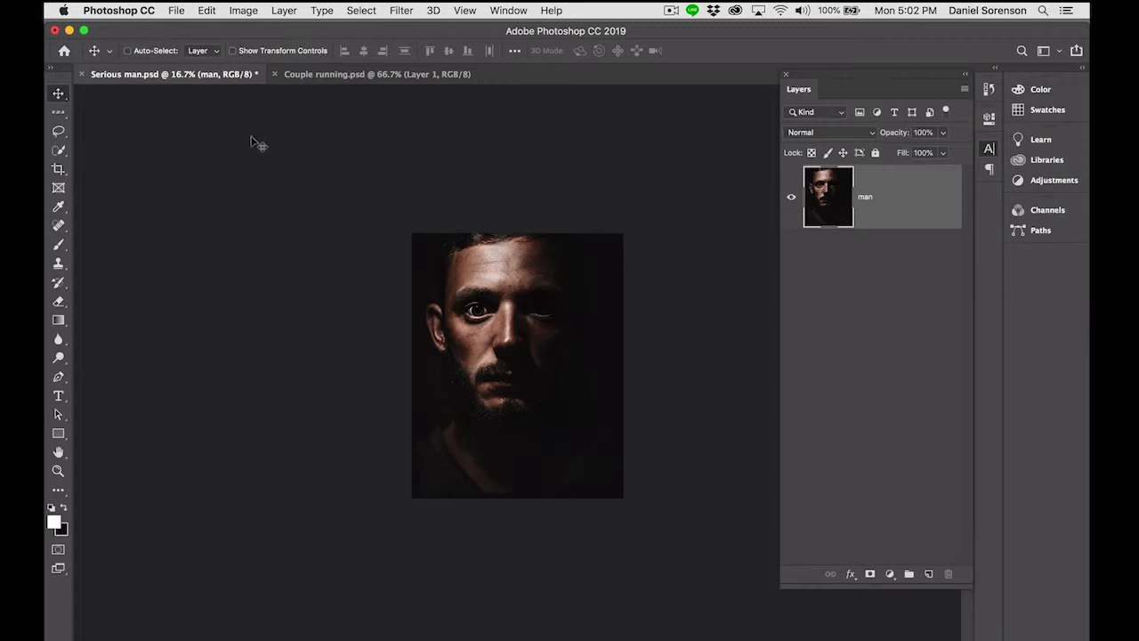
# - Create a 13.5 × 20 inch RGB document at 300 pixels/inch with white background contents and bring the man photo into it
pyautogui.press('super+n')
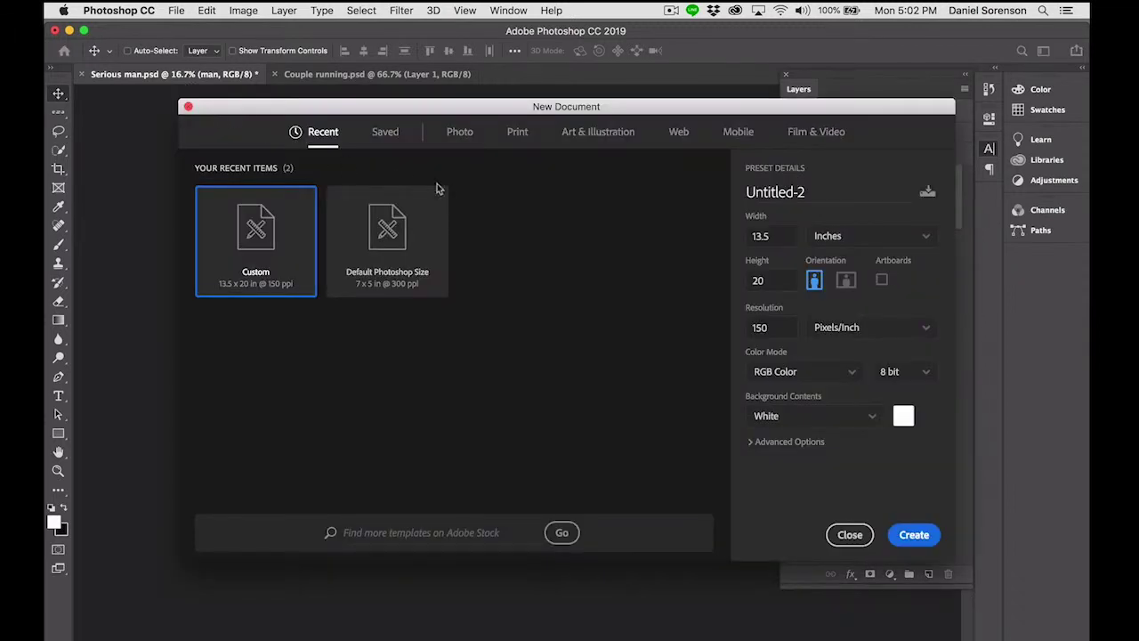
pyautogui.doubleClick(761, 328)
pyautogui.write('300')
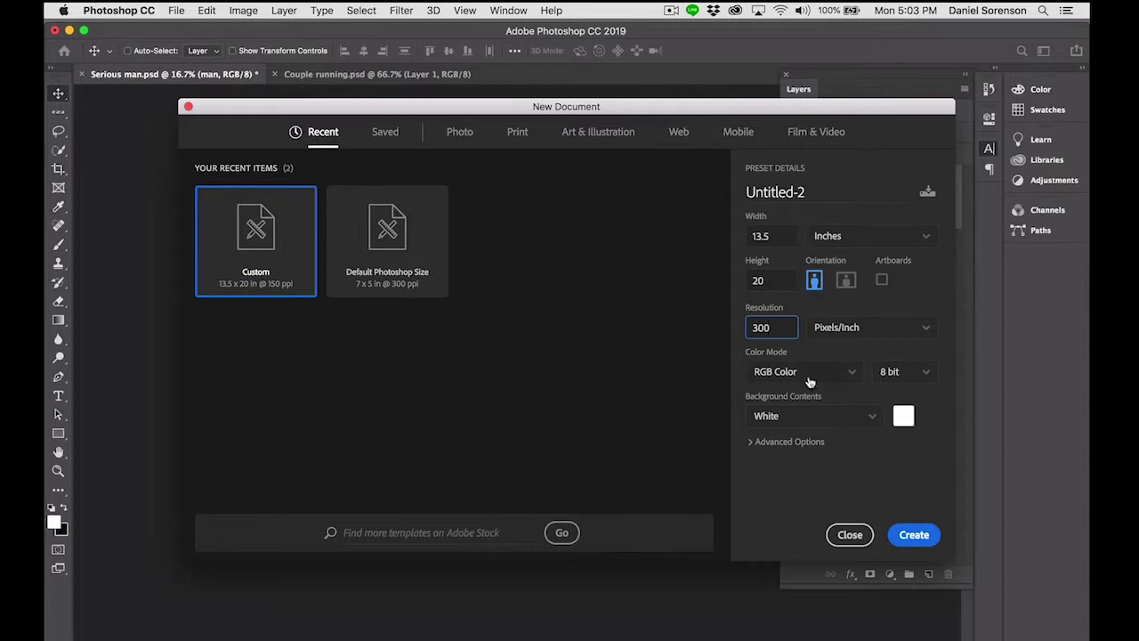
pyautogui.click(913, 535)
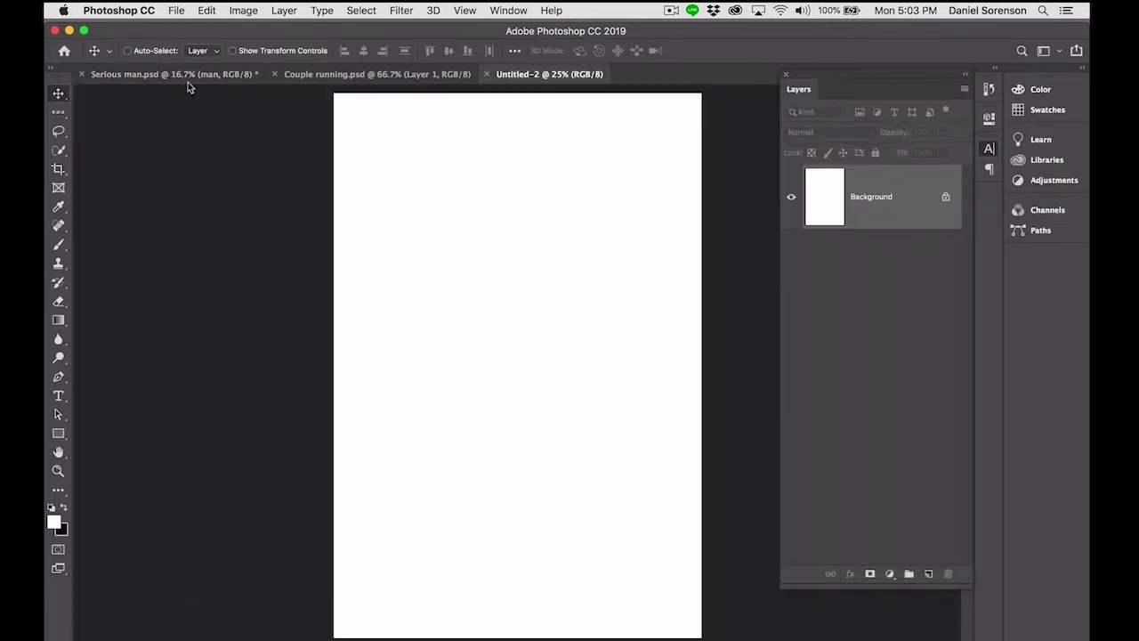
pyautogui.click(187, 75)
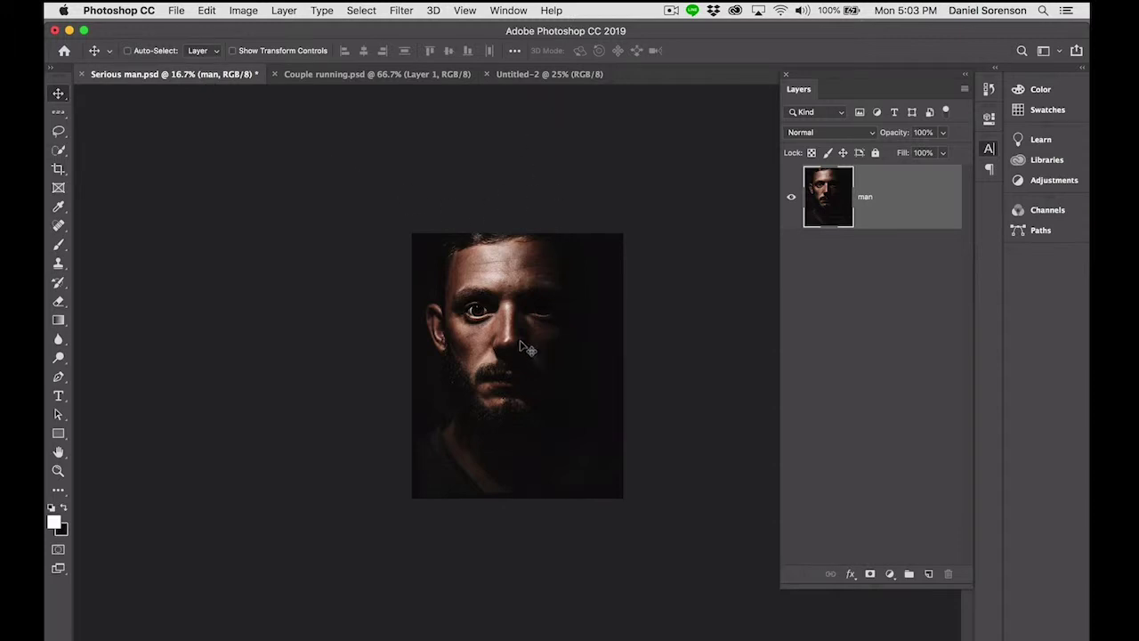
pyautogui.moveTo(527, 349); pyautogui.dragTo(531, 322)
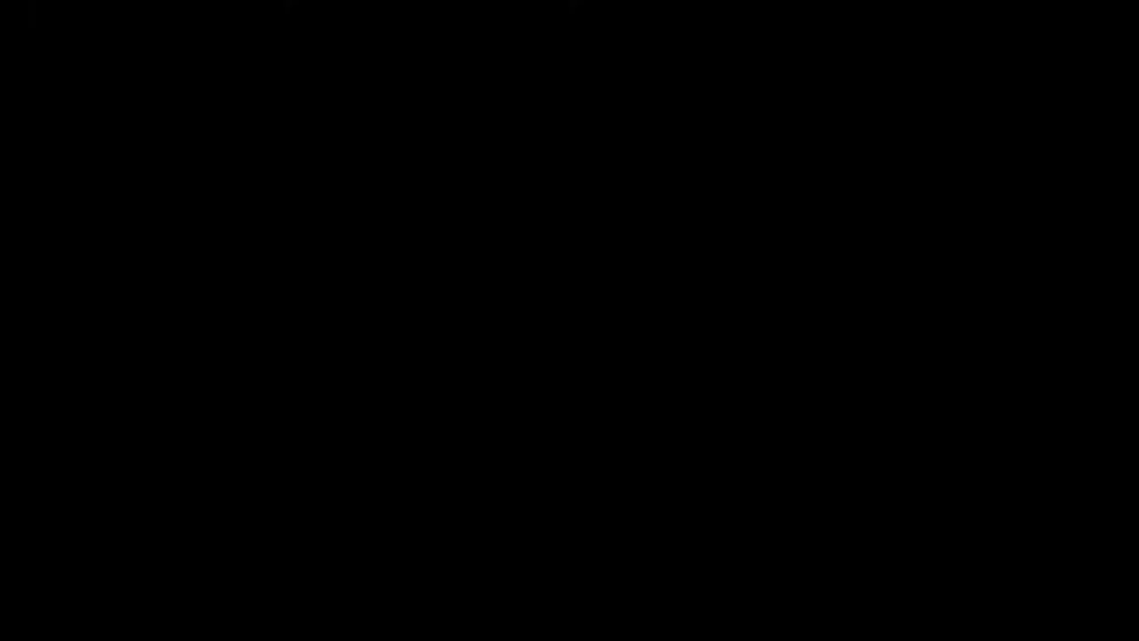
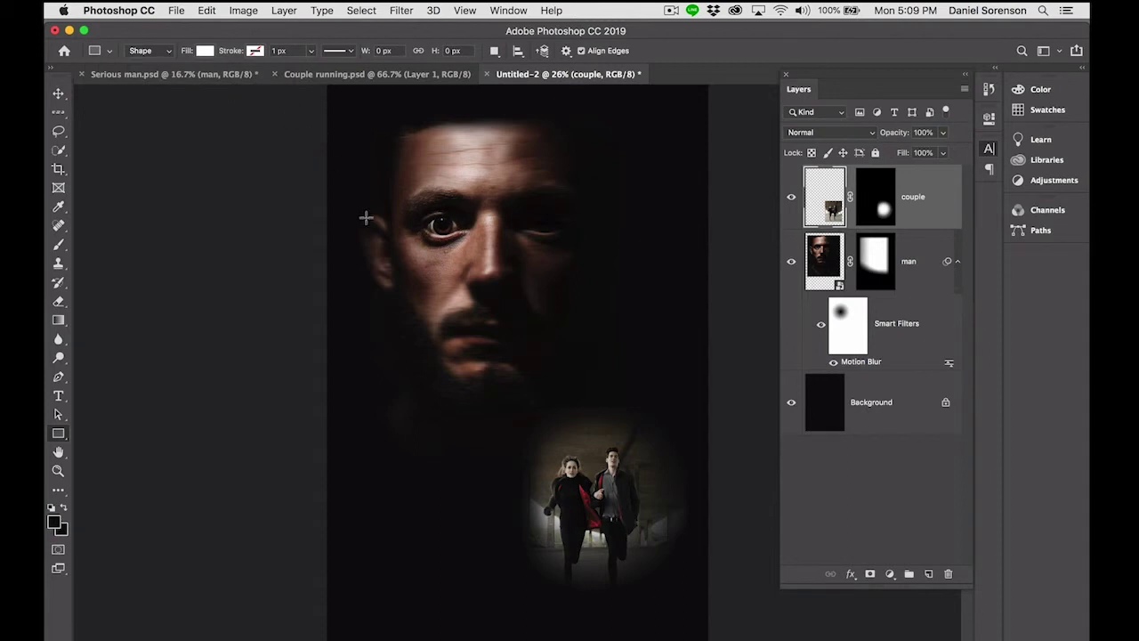
# - Draw a thin white rectangle about 3631 × 17 px across the man's eyes and lower it to Y 1502 px
pyautogui.moveTo(369, 219); pyautogui.dragTo(710, 218)
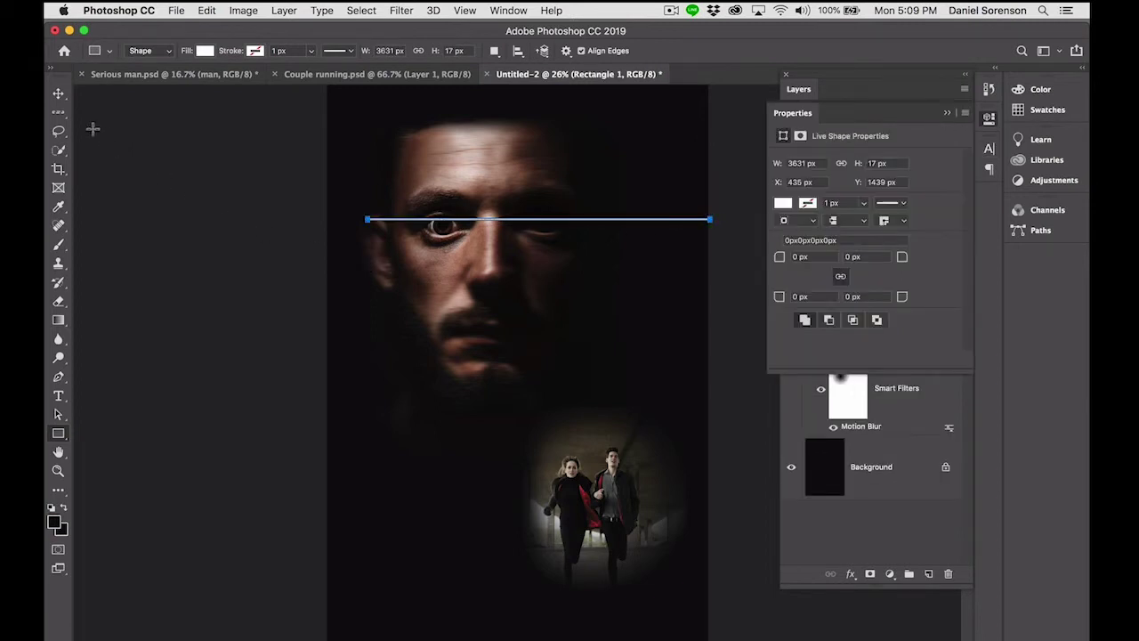
pyautogui.click(60, 95)
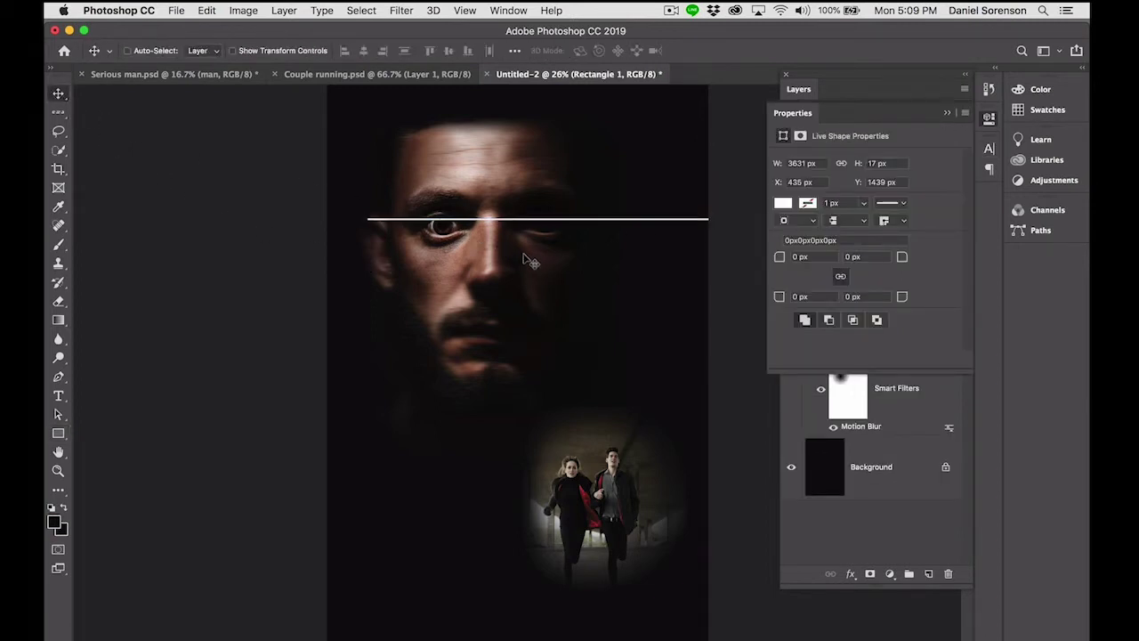
pyautogui.press('Down')
pyautogui.press('Down')
pyautogui.press('Down')
pyautogui.press('Down')
pyautogui.press('Down')
pyautogui.press('Down')
pyautogui.press('Down')
pyautogui.press('Down')
pyautogui.press('Down')
pyautogui.press('Down')
pyautogui.press('Down')
pyautogui.press('Down')
pyautogui.press('Down')
pyautogui.press('Down')
pyautogui.press('Down')
pyautogui.press('Down')
pyautogui.press('Down')
pyautogui.press('Down')
pyautogui.press('Down')
pyautogui.press('Down')
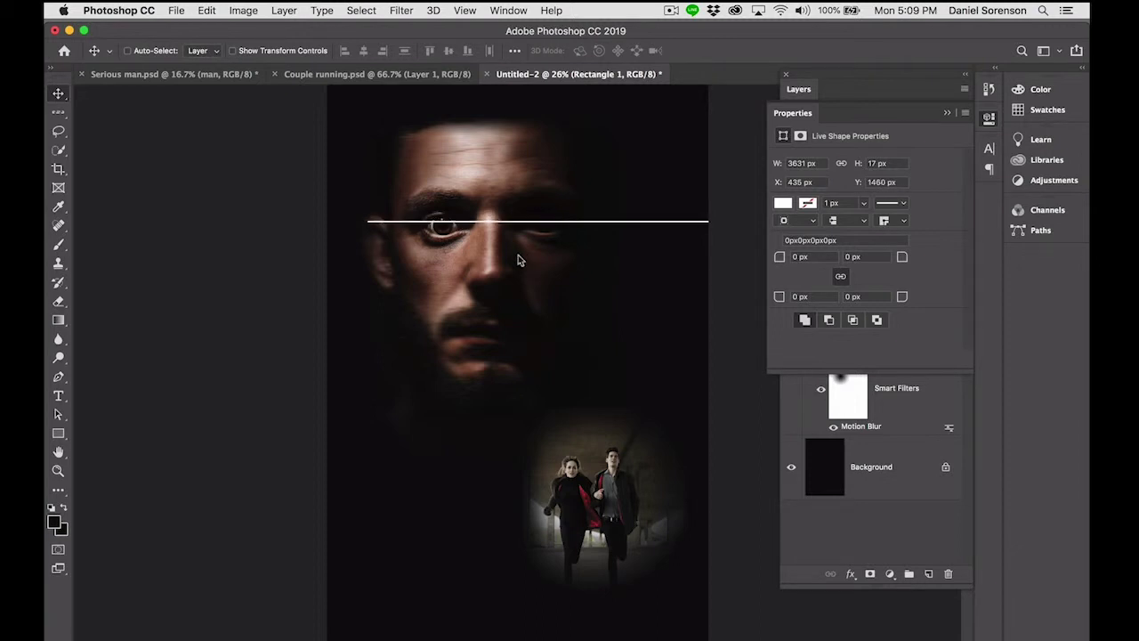
pyautogui.press('Down')
pyautogui.press('Down')
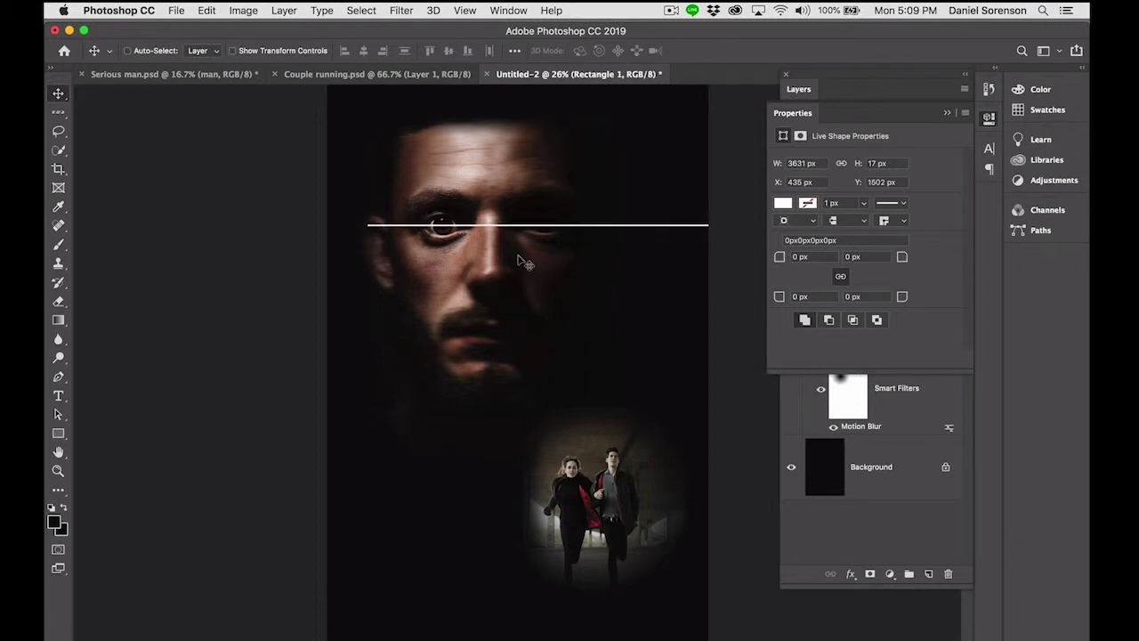
# - Mask the white line, fading both ends with linear gradients and the part over the bright eye with a small radial gradient
pyautogui.click(805, 511)
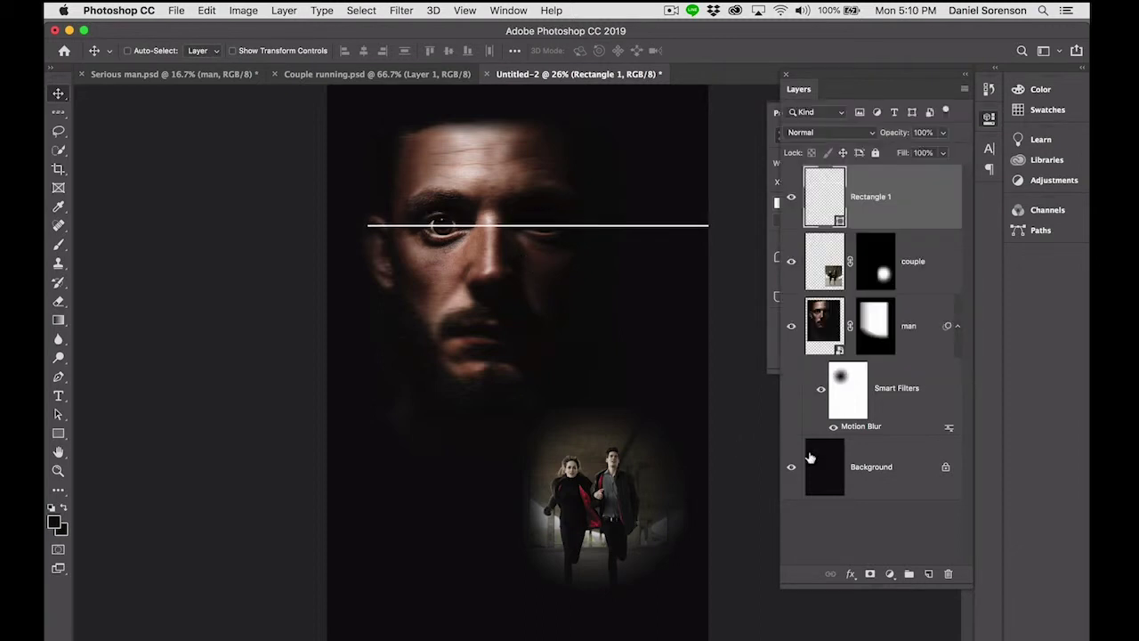
pyautogui.click(870, 574)
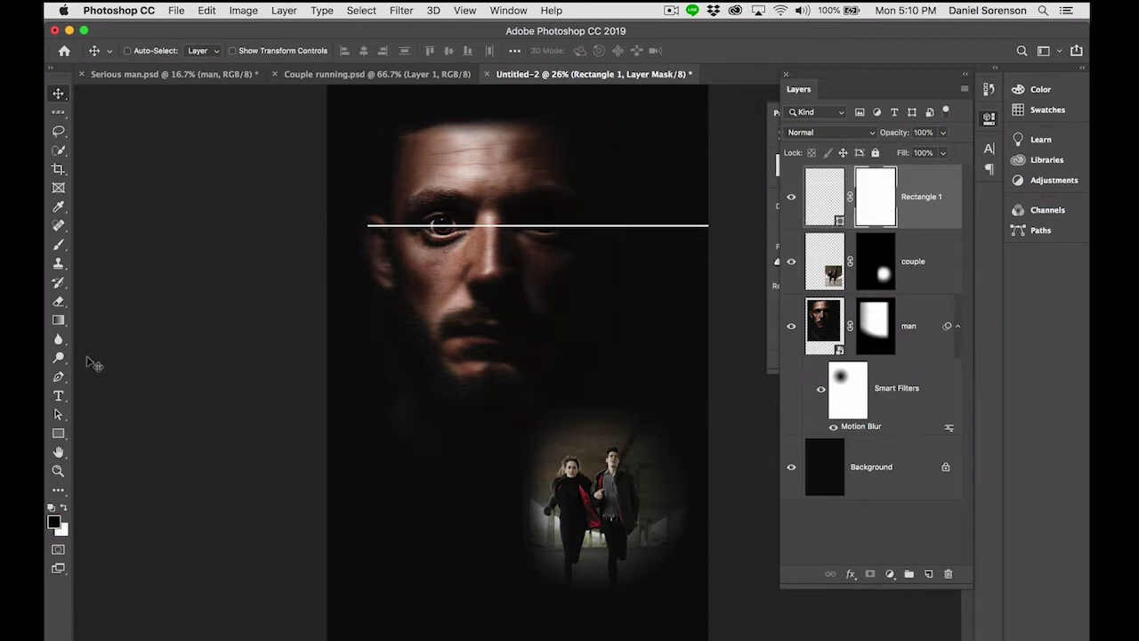
pyautogui.click(59, 321)
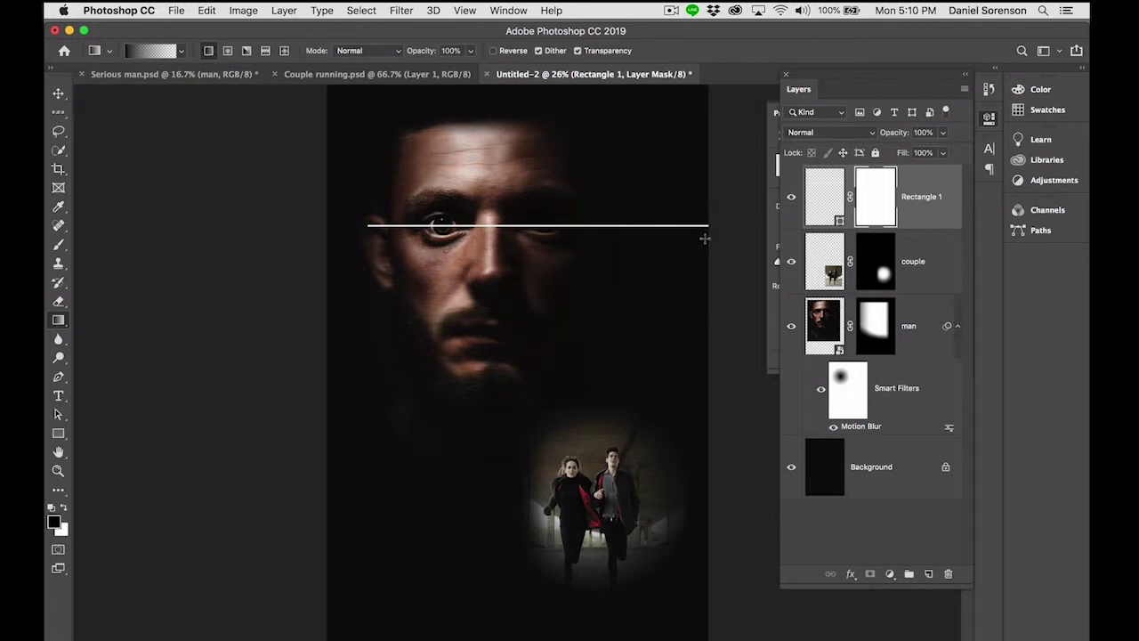
pyautogui.moveTo(709, 238); pyautogui.dragTo(646, 236)
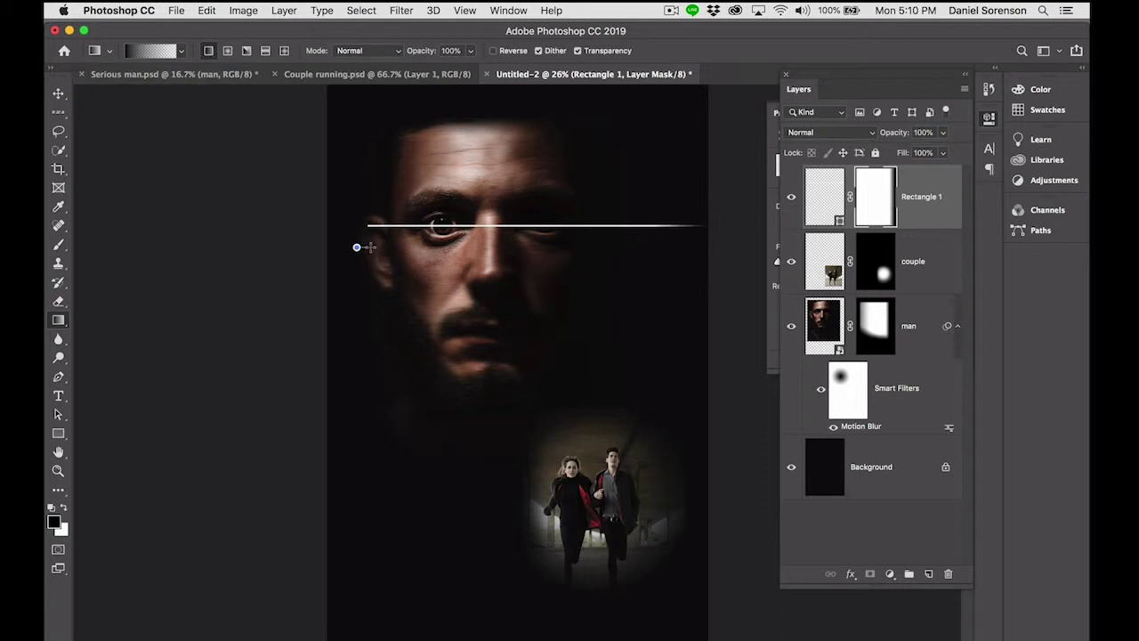
pyautogui.moveTo(368, 242); pyautogui.dragTo(414, 245)
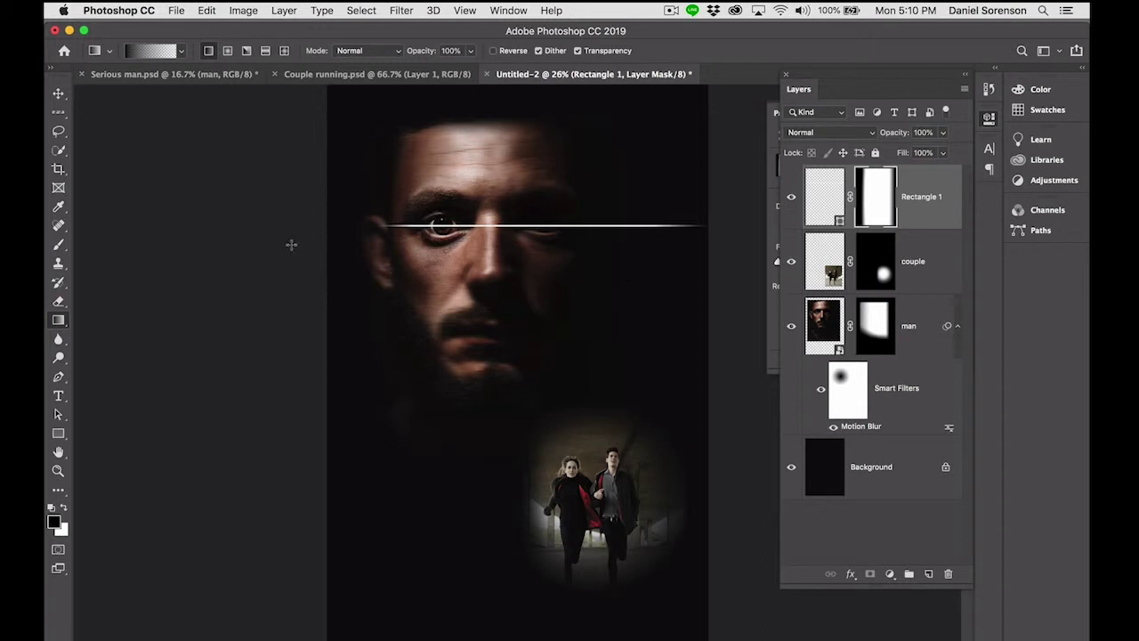
pyautogui.click(227, 52)
pyautogui.moveTo(471, 243); pyautogui.dragTo(473, 244)
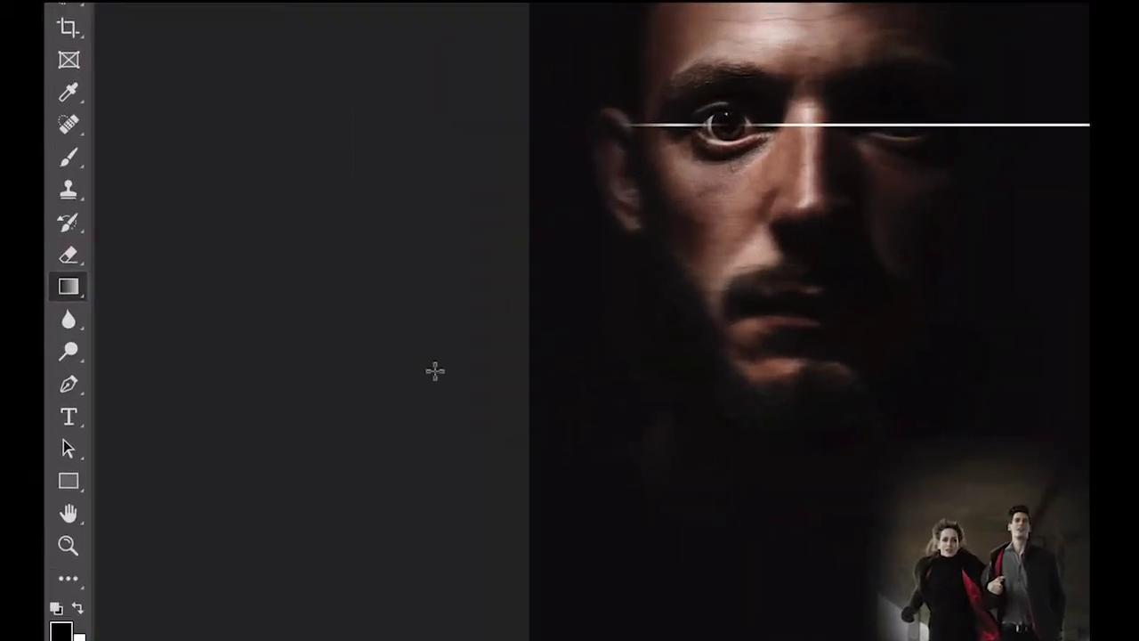
# - Add the text "escape" in Arial Bold 87 pt just above the white line, beside the man's nose
pyautogui.click(75, 412)
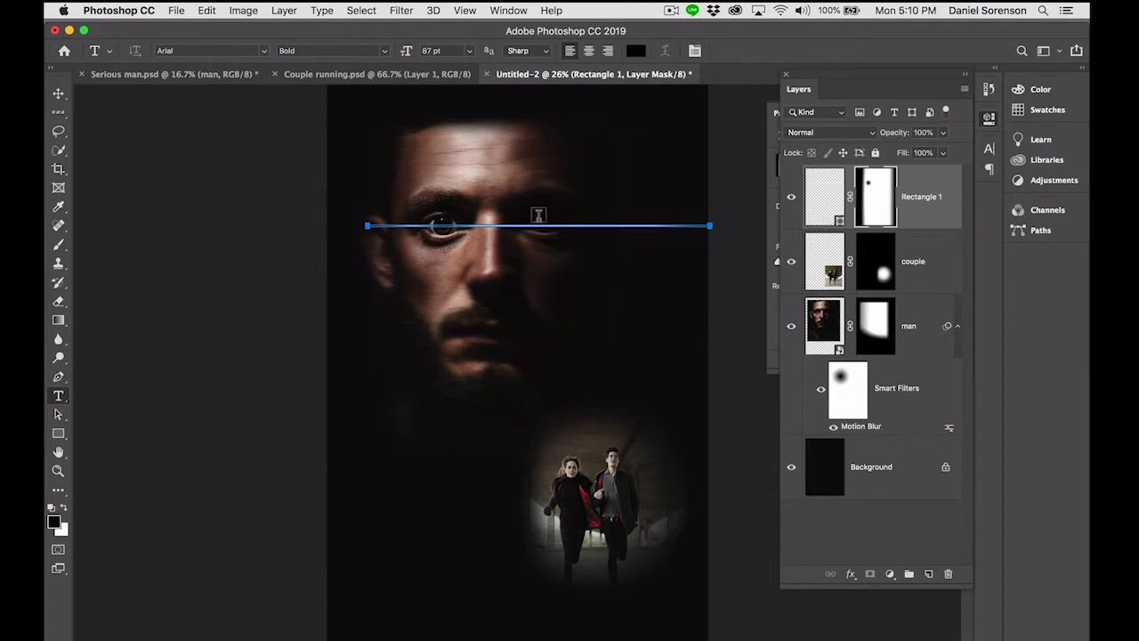
pyautogui.click(543, 216)
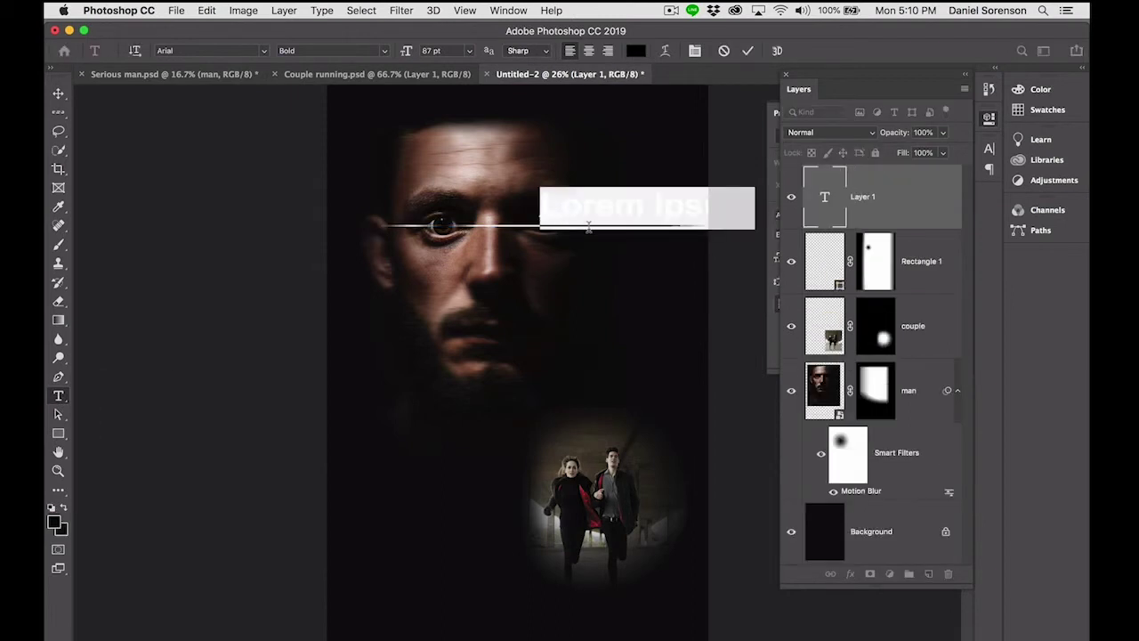
pyautogui.write('escape')
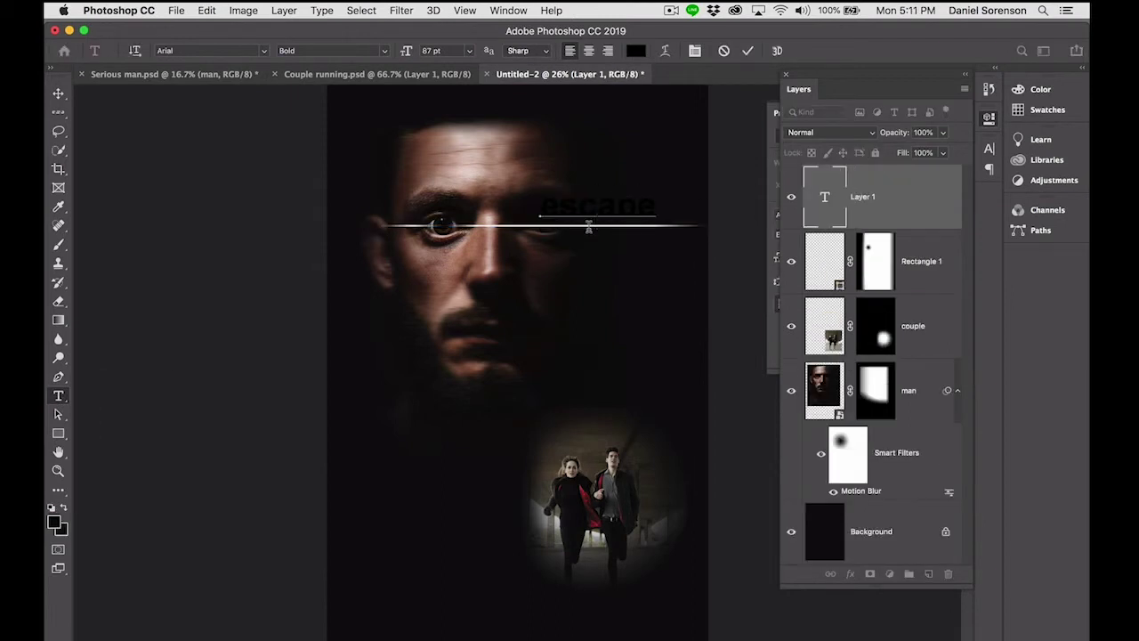
# - Set the color of the whole word "escape" to white (ffffff) and commit the text
pyautogui.moveTo(655, 210); pyautogui.dragTo(536, 207)
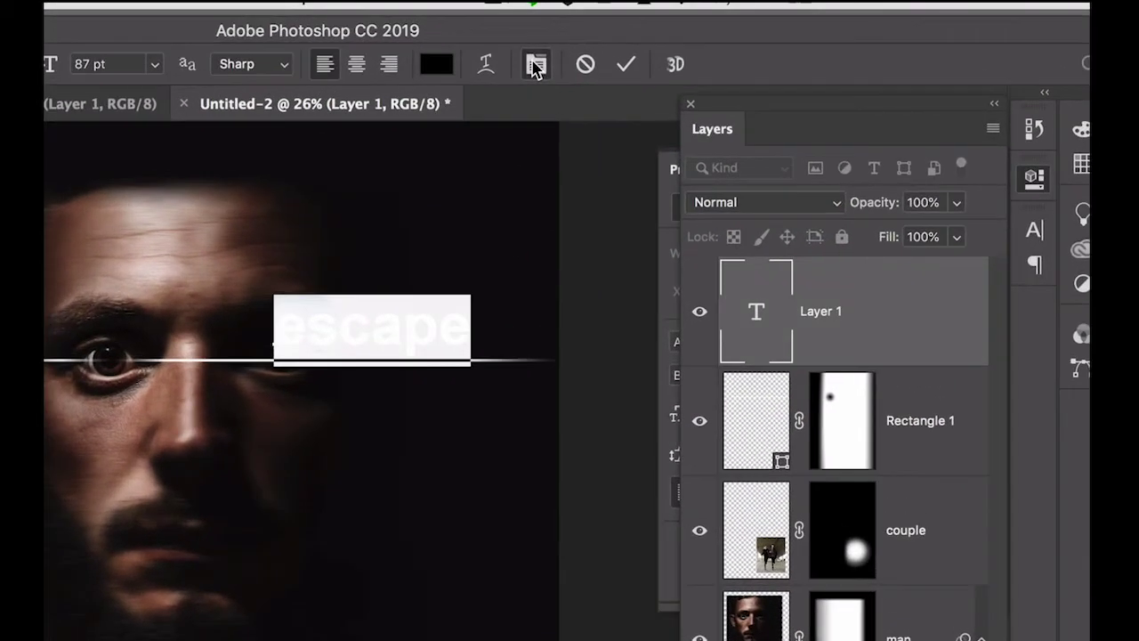
pyautogui.click(695, 51)
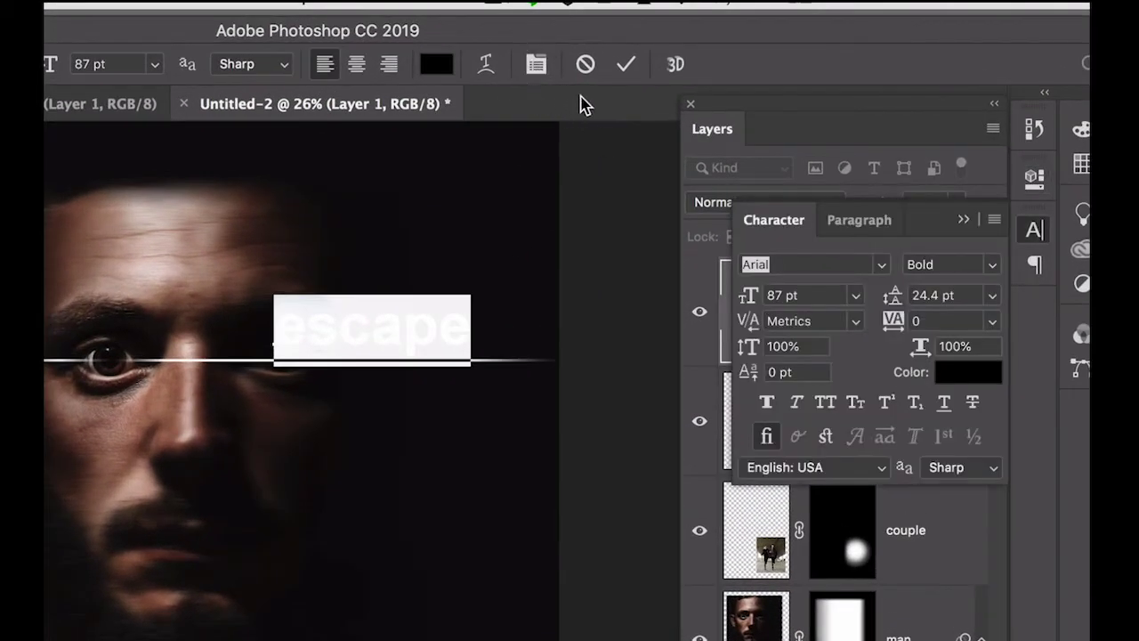
pyautogui.moveTo(738, 211); pyautogui.dragTo(621, 179)
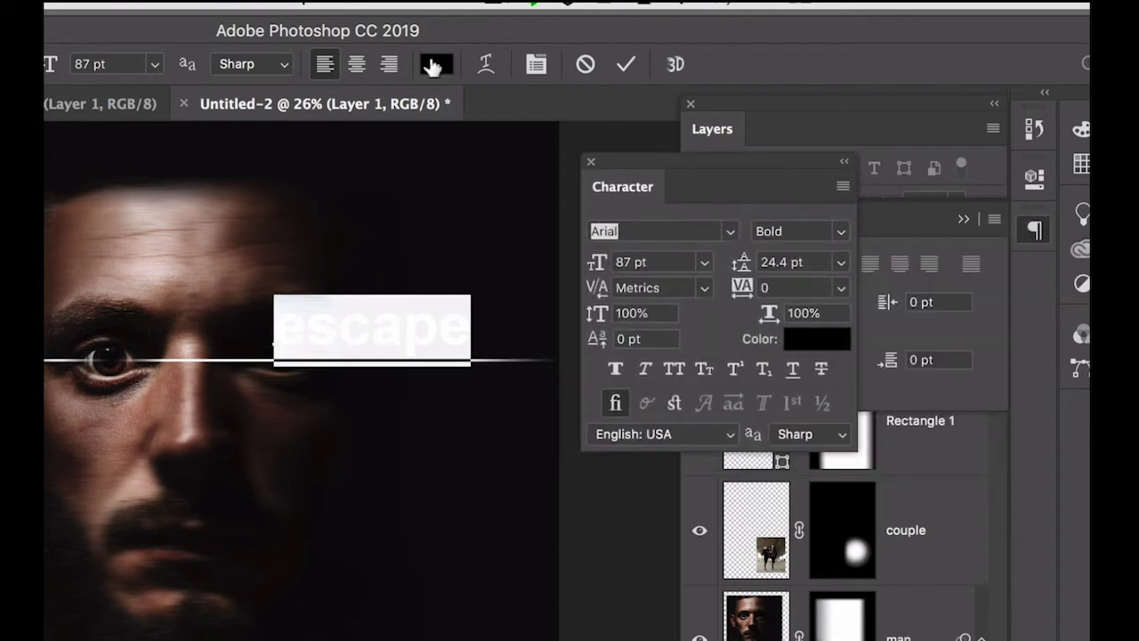
pyautogui.click(830, 352)
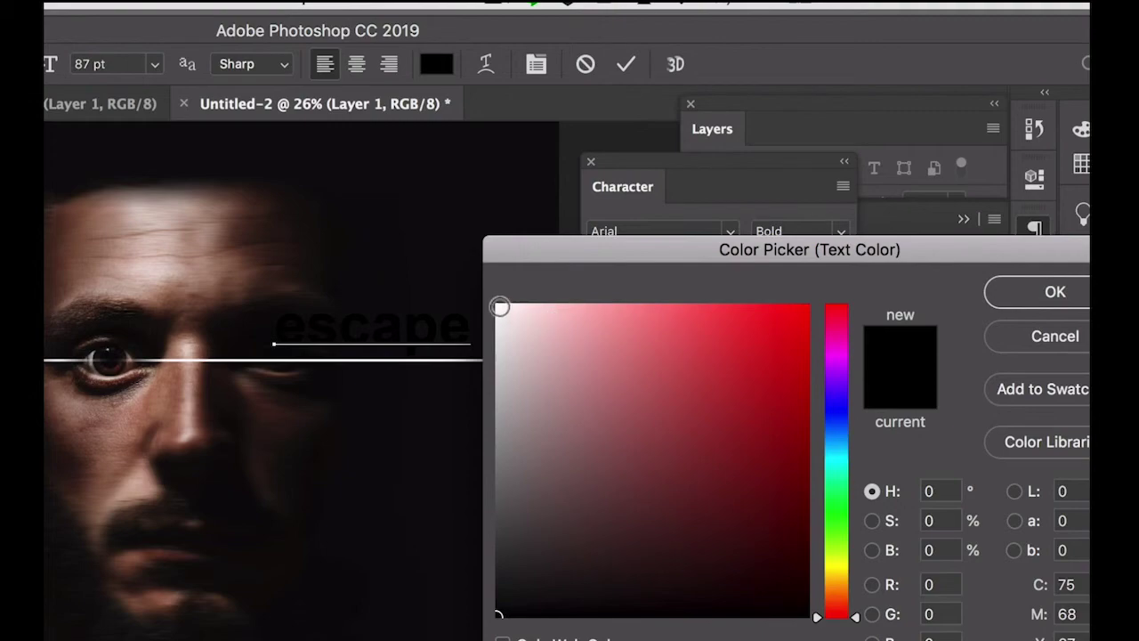
pyautogui.click(496, 304)
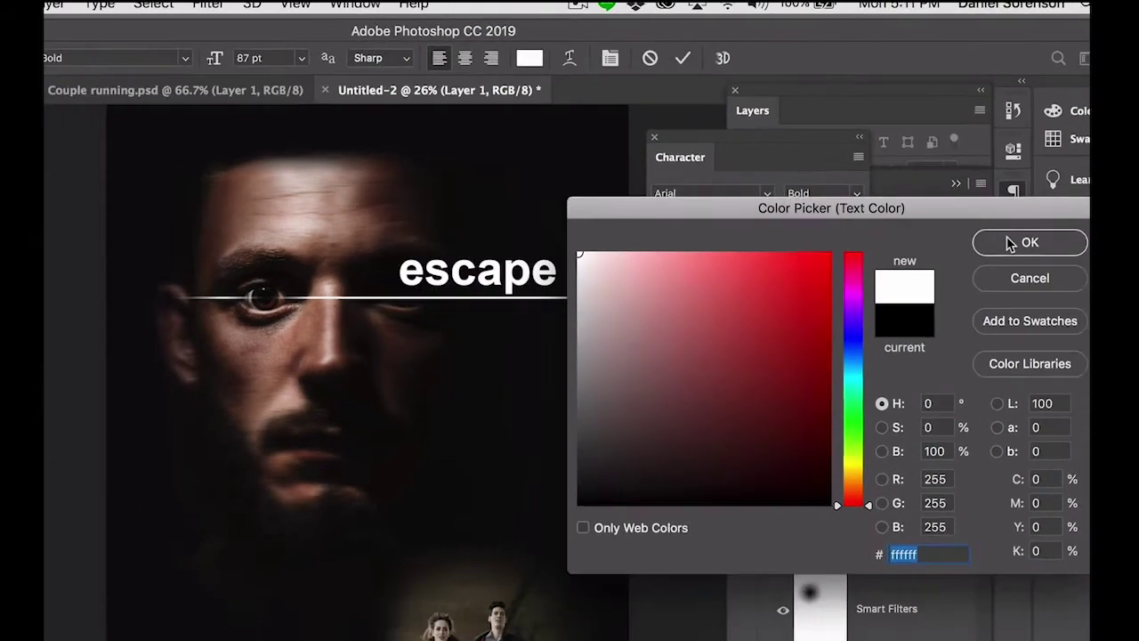
pyautogui.click(1055, 292)
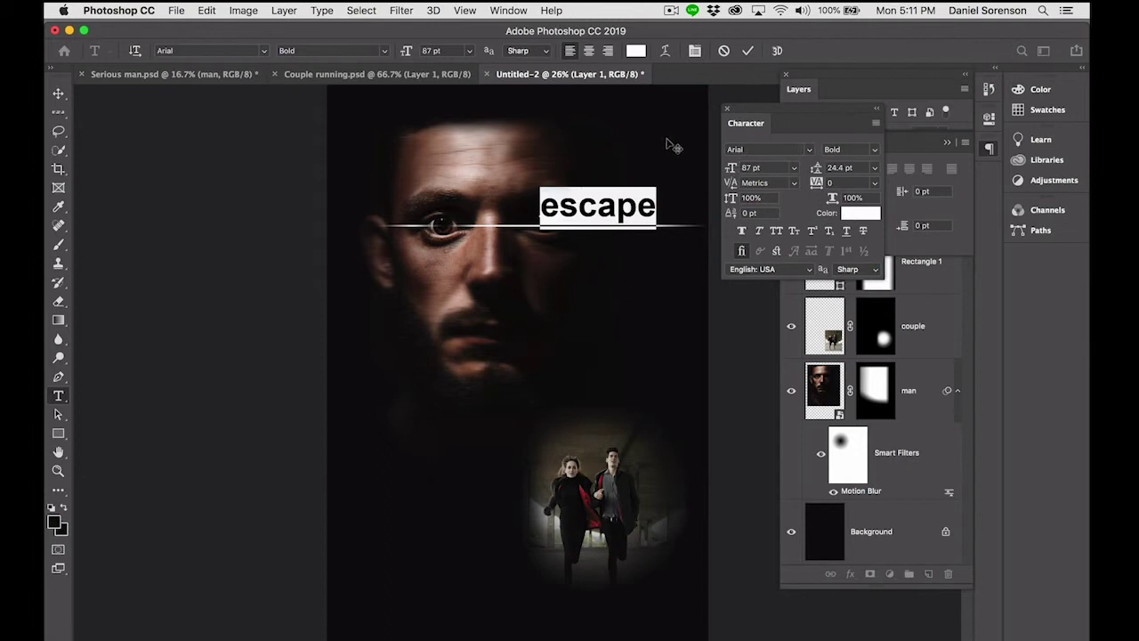
pyautogui.moveTo(775, 115)
pyautogui.mouseDown()
pyautogui.moveTo(794, 121)
pyautogui.moveTo(782, 120)
pyautogui.mouseUp()
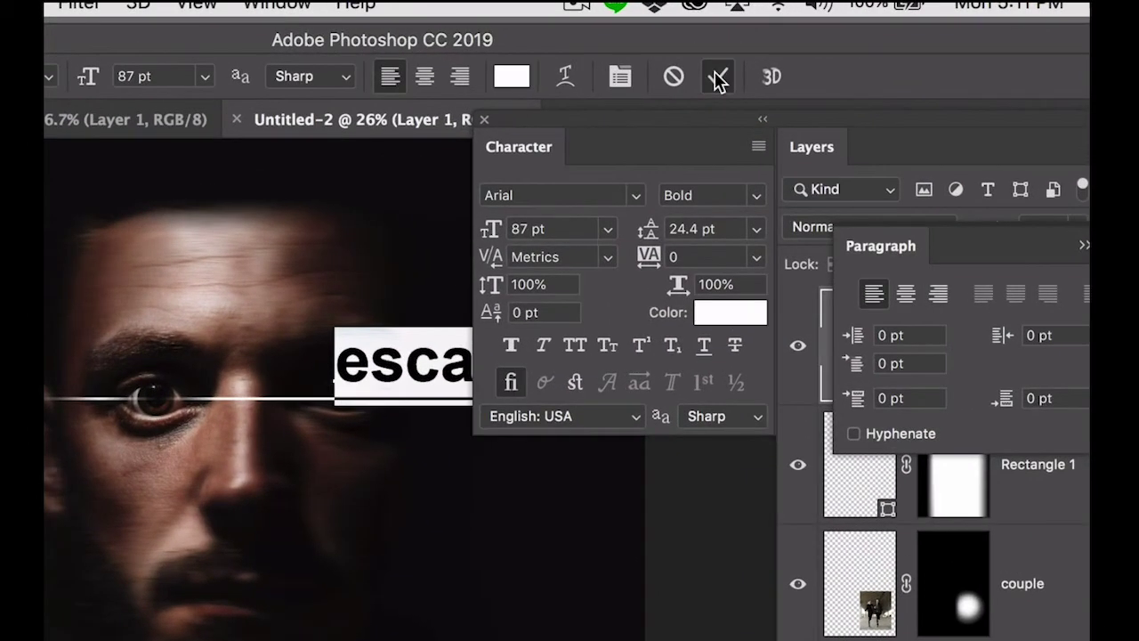
pyautogui.click(718, 80)
pyautogui.click(618, 78)
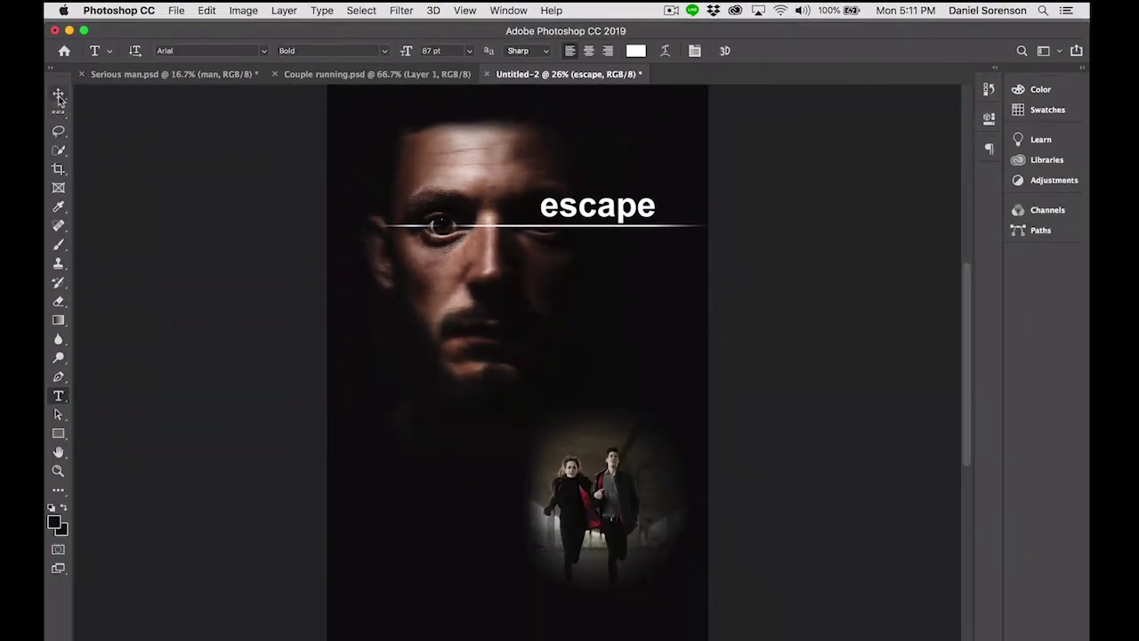
# - Move the word "escape" down and slightly right so it sits centered on the white line
pyautogui.click(58, 95)
pyautogui.moveTo(621, 212); pyautogui.dragTo(637, 230)
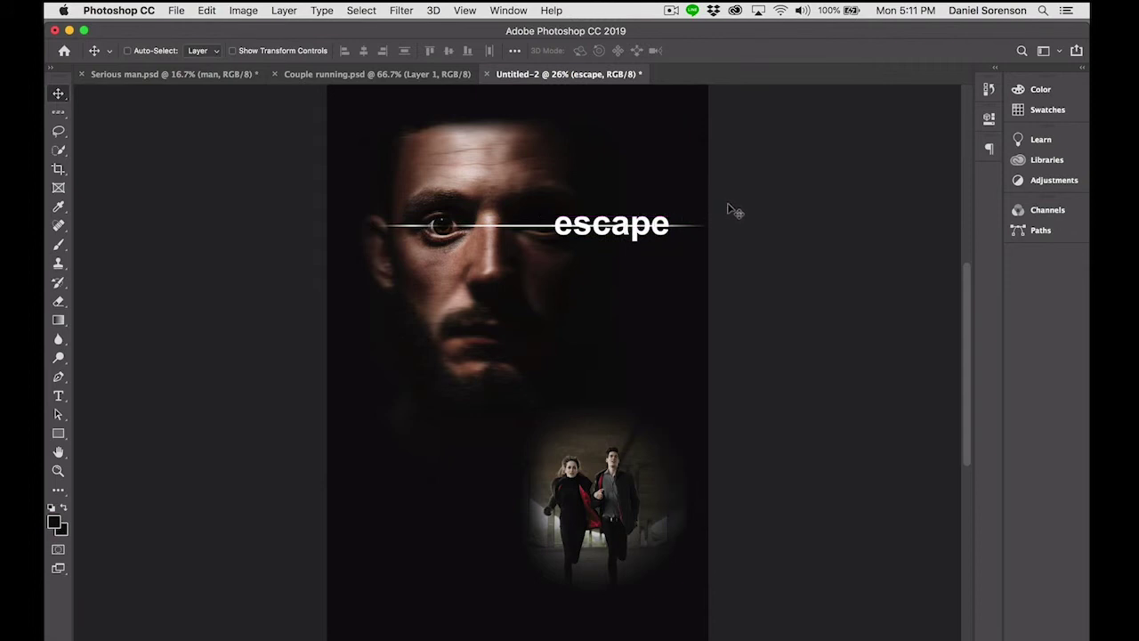
pyautogui.press('super+minus')
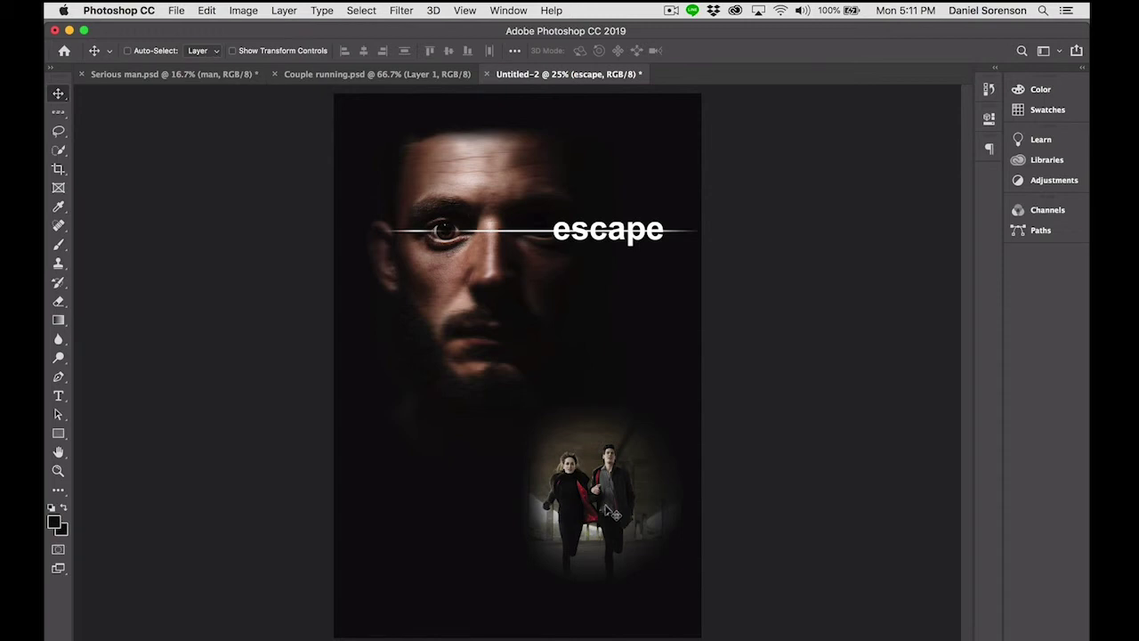
# - Show the Layers panel again, collapse the Character panel, and place them so the poster is uncovered
pyautogui.click(509, 11)
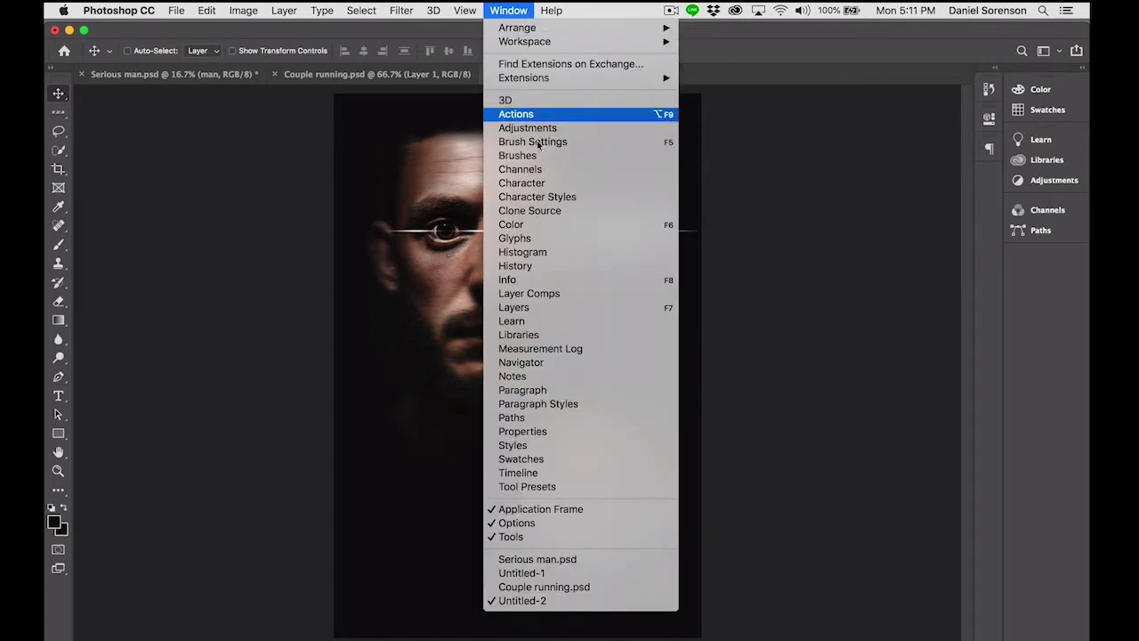
pyautogui.click(595, 312)
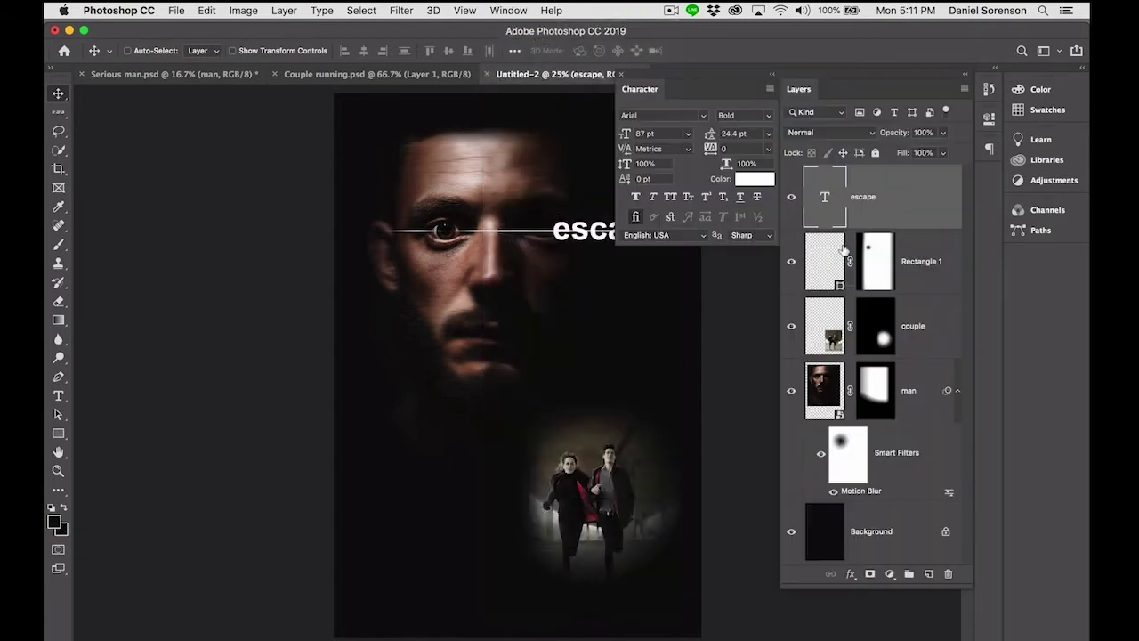
pyautogui.click(771, 77)
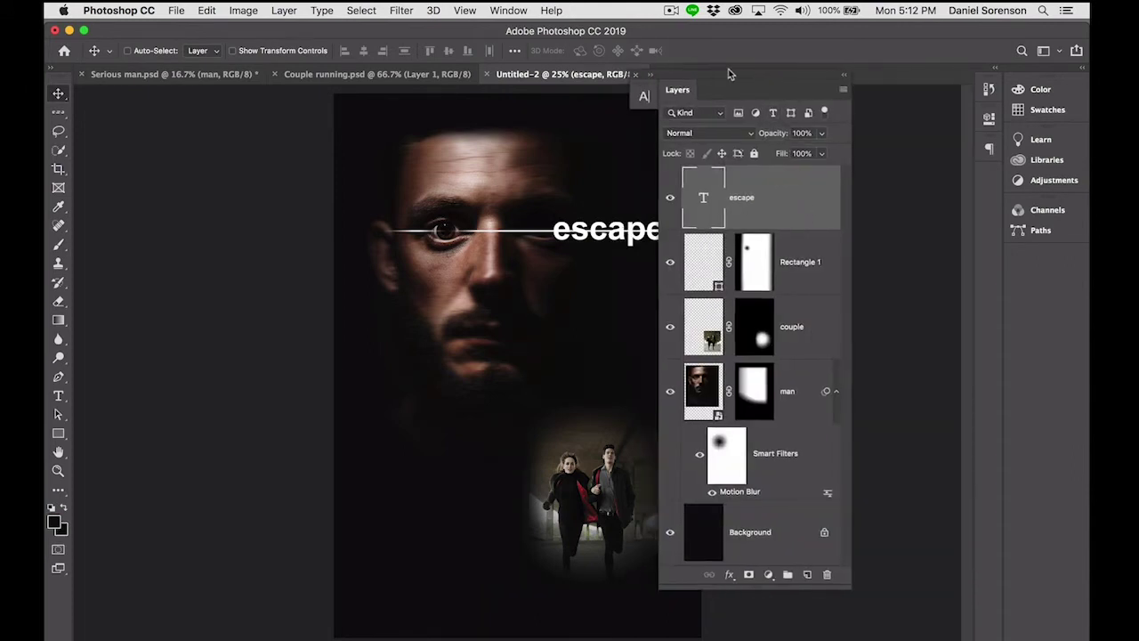
pyautogui.moveTo(728, 74); pyautogui.dragTo(804, 76)
# - Add a solid color fill layer clipped to the couple layer, using the pinkish skin tone bd978d sampled from the man's face
pyautogui.click(773, 349)
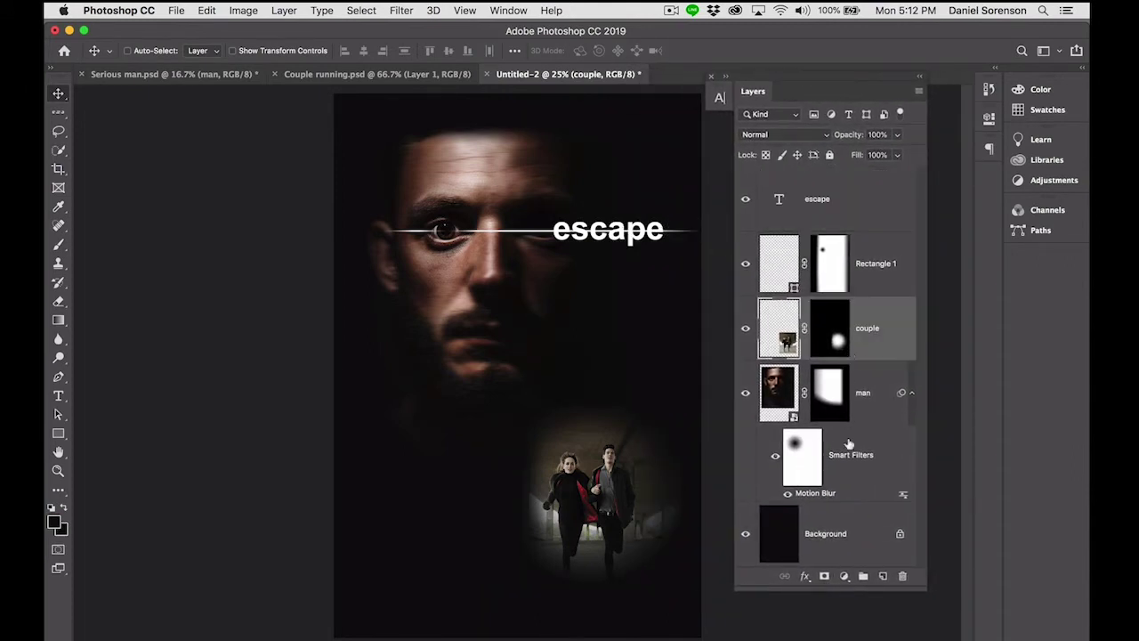
pyautogui.click(844, 576)
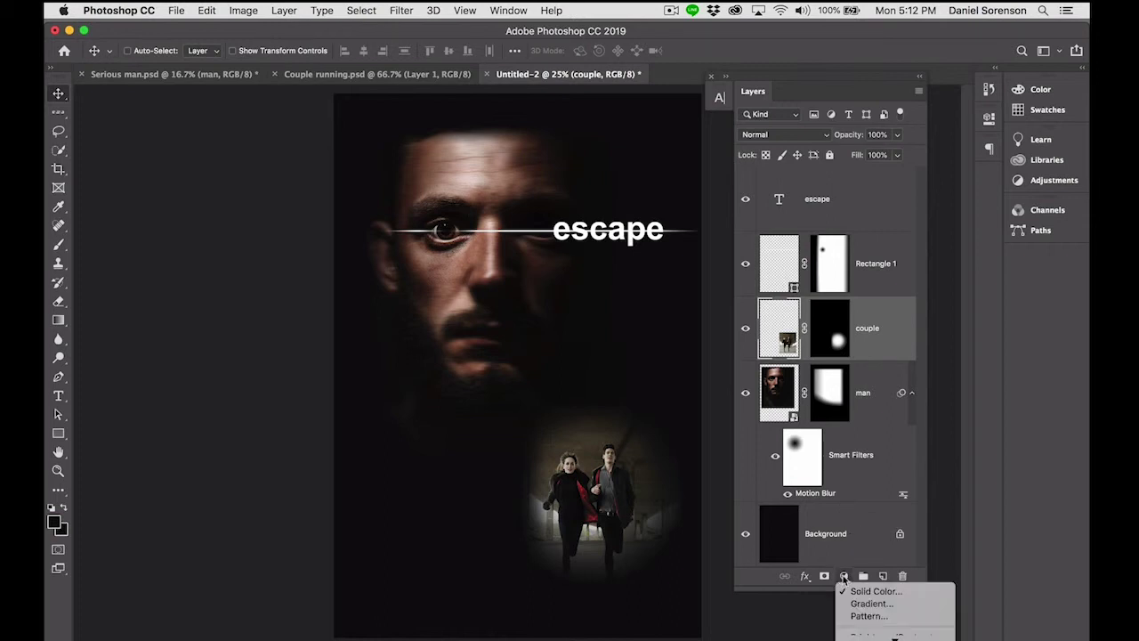
pyautogui.keyDown('alt'); pyautogui.click(852, 592); pyautogui.keyUp('alt')
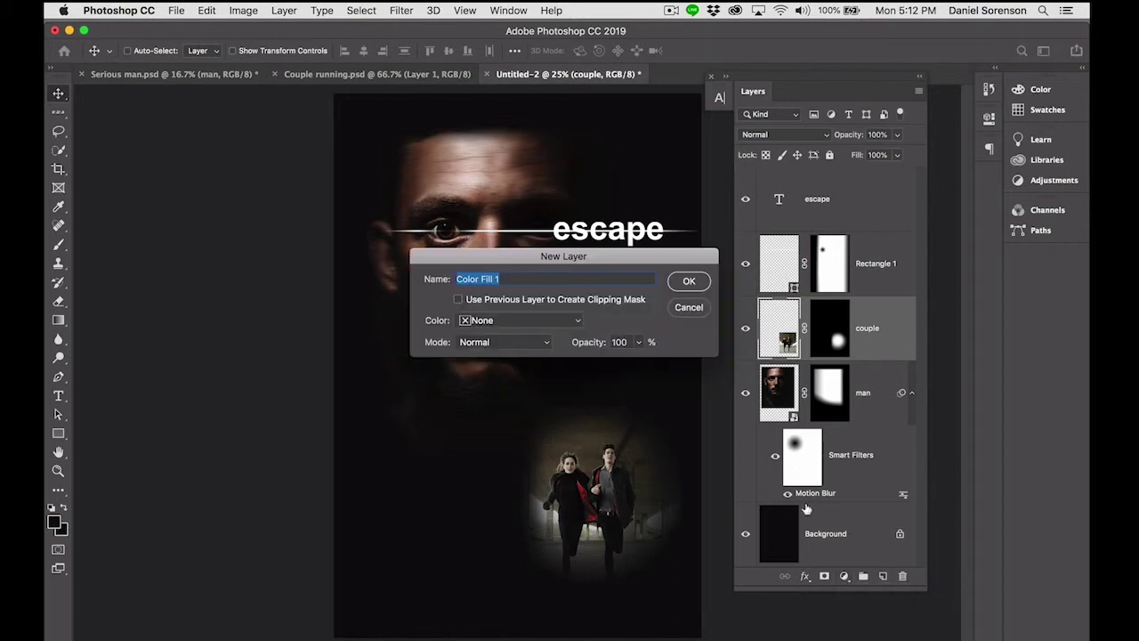
pyautogui.click(515, 300)
pyautogui.click(685, 283)
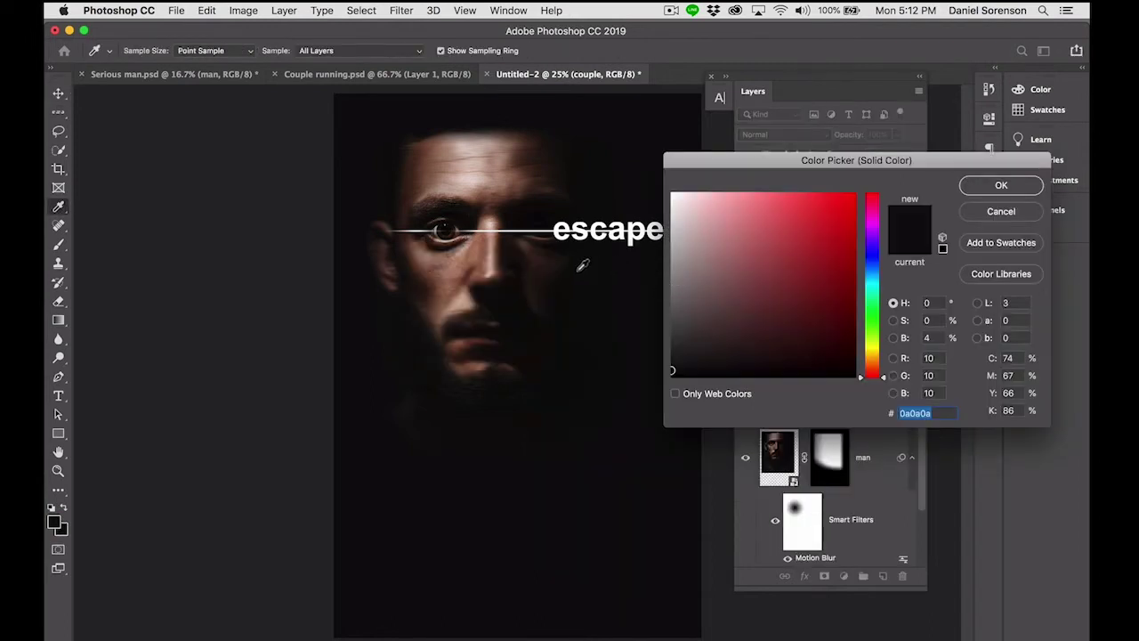
pyautogui.click(453, 262)
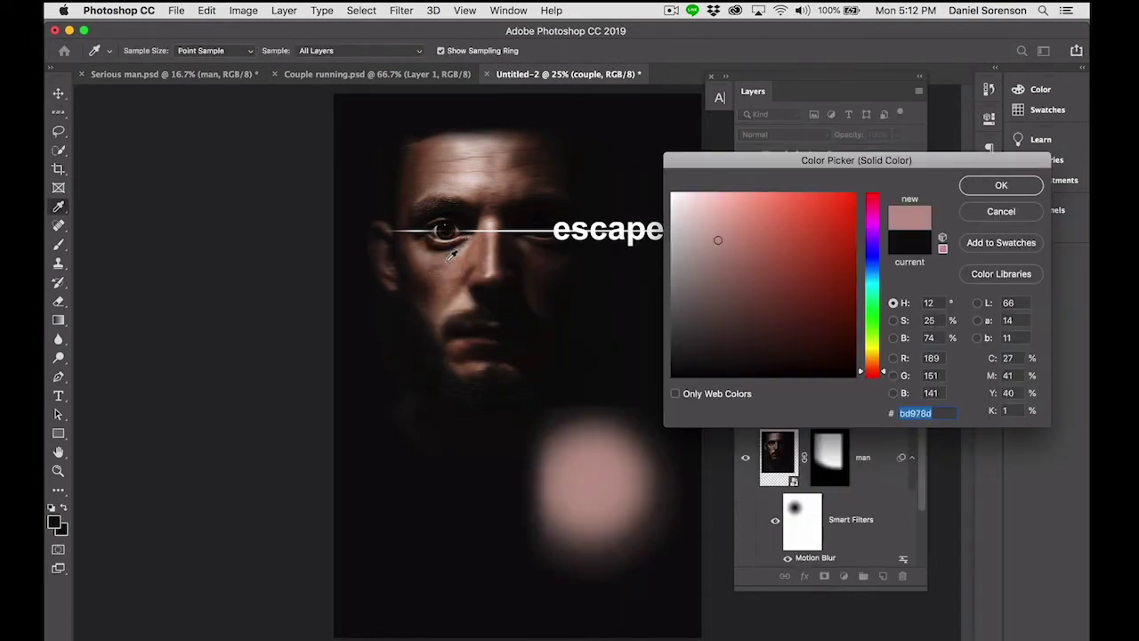
pyautogui.click(1000, 187)
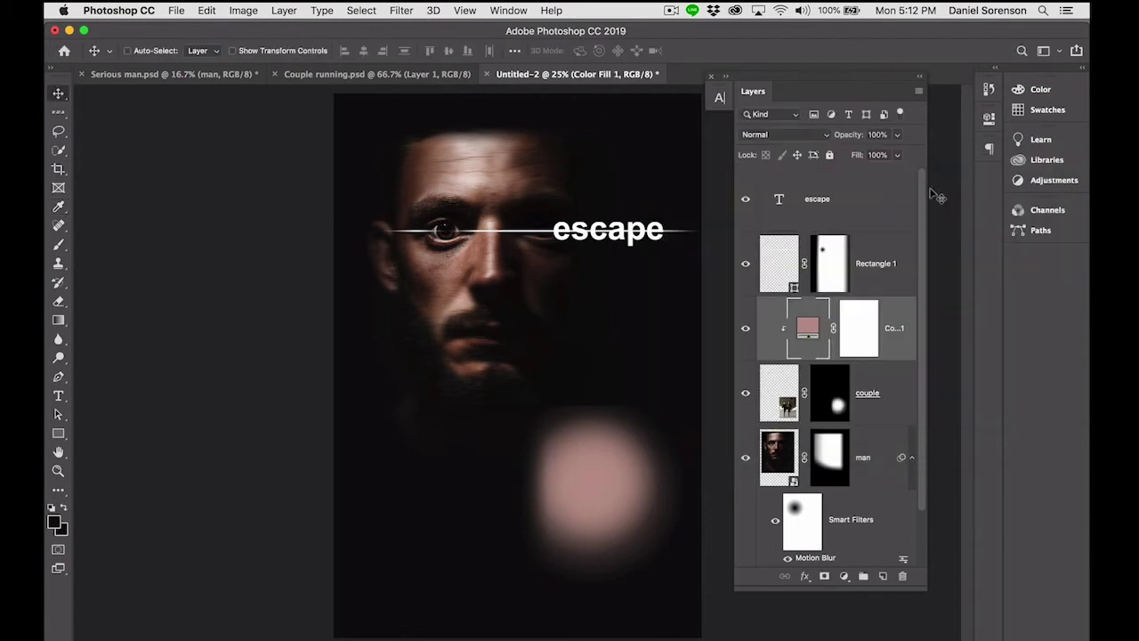
# - Set the clipped color fill's blend mode to Color and change its color to the warmer skin tone bb8972
pyautogui.click(788, 134)
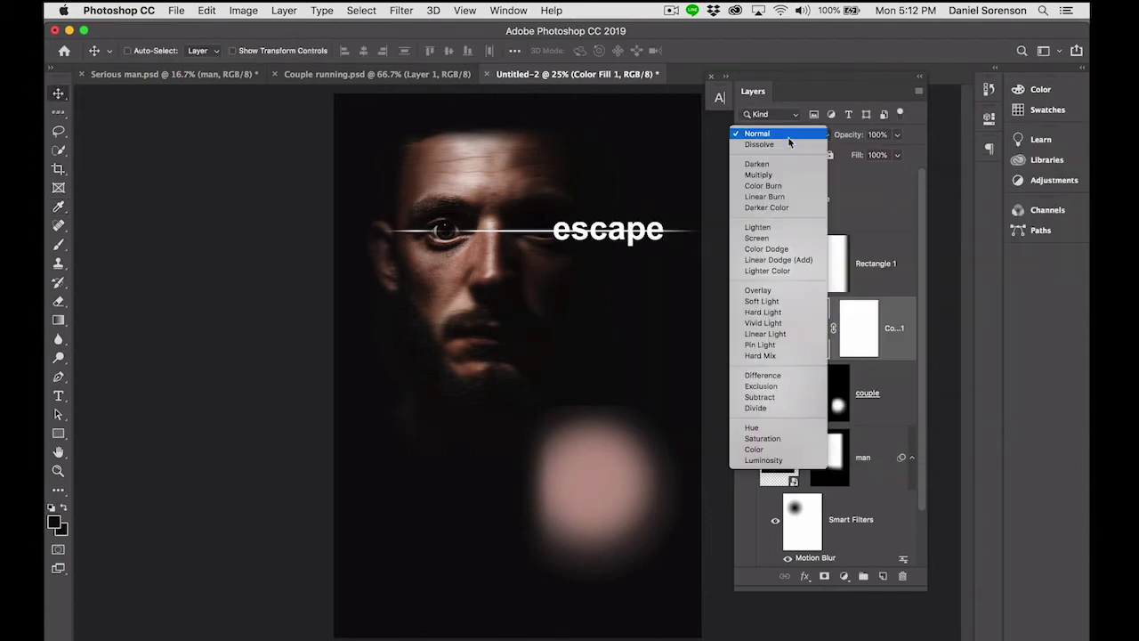
pyautogui.click(784, 457)
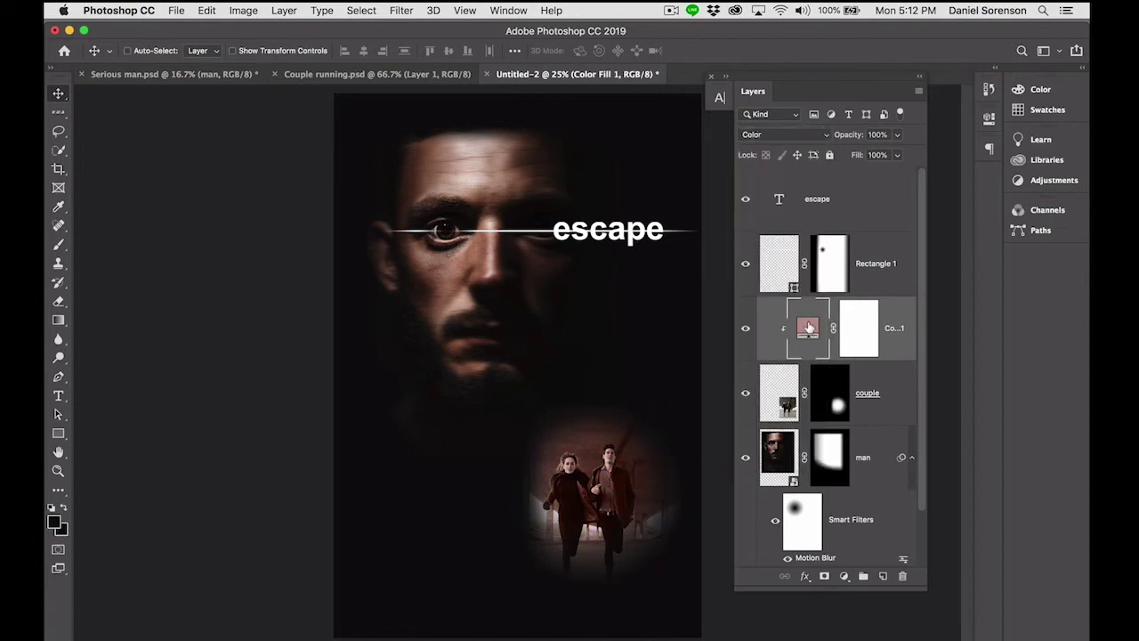
pyautogui.doubleClick(809, 328)
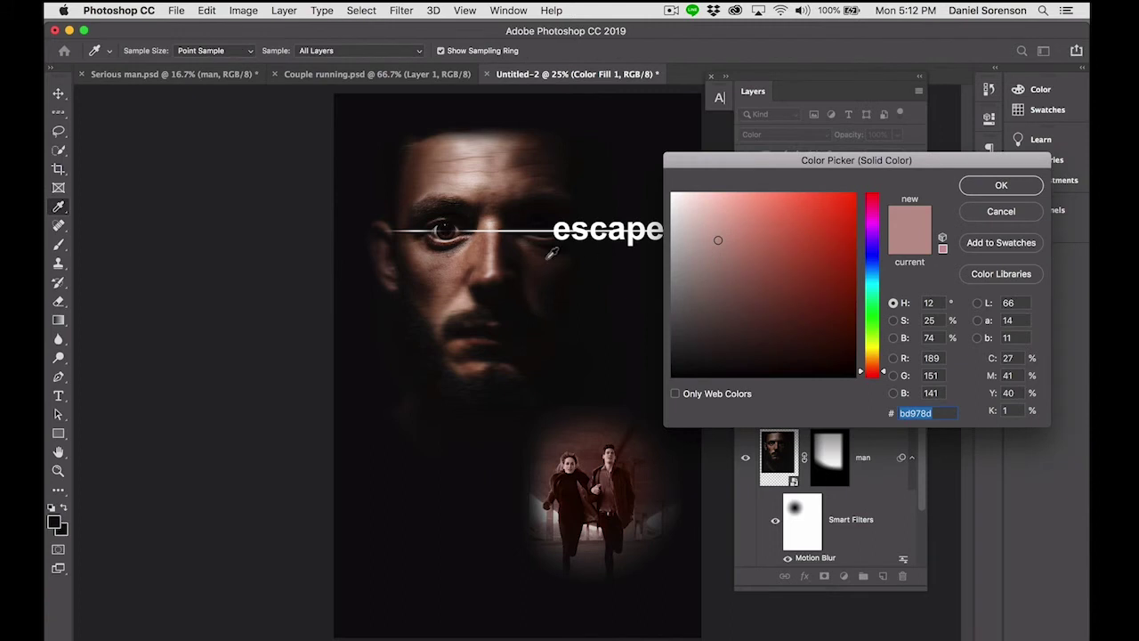
pyautogui.click(485, 257)
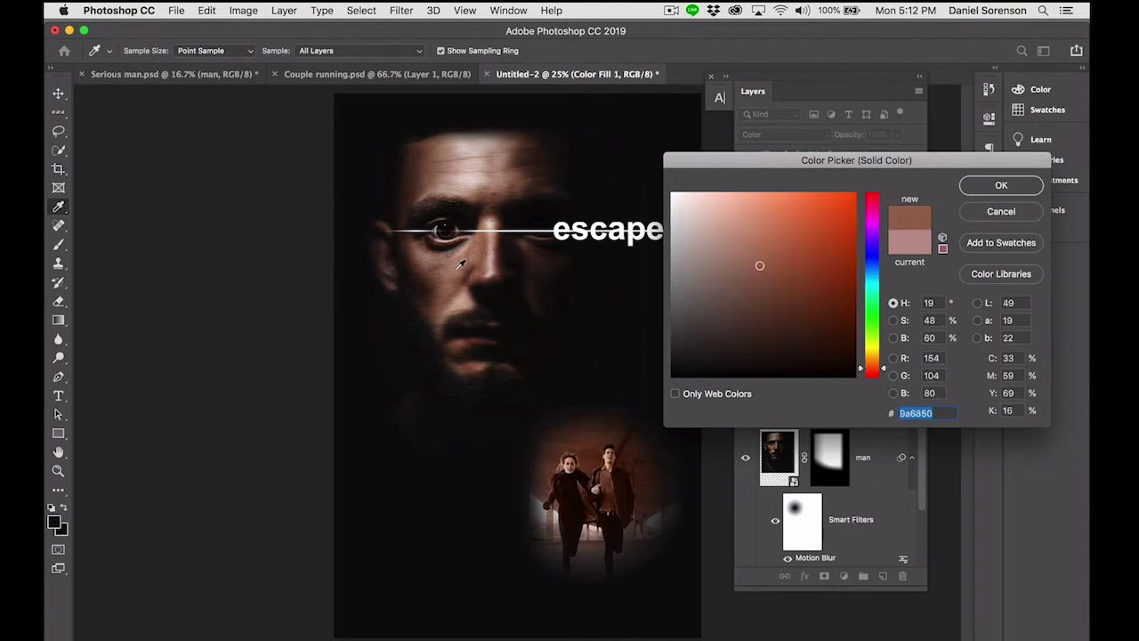
pyautogui.click(466, 264)
pyautogui.moveTo(768, 258); pyautogui.dragTo(743, 241)
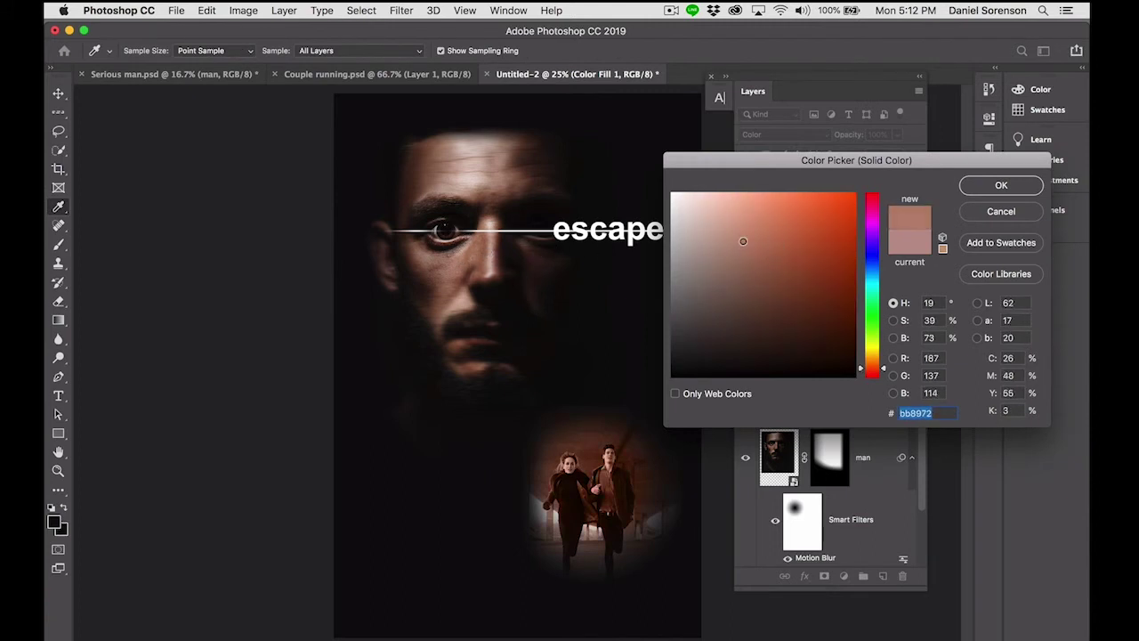
pyautogui.click(1012, 186)
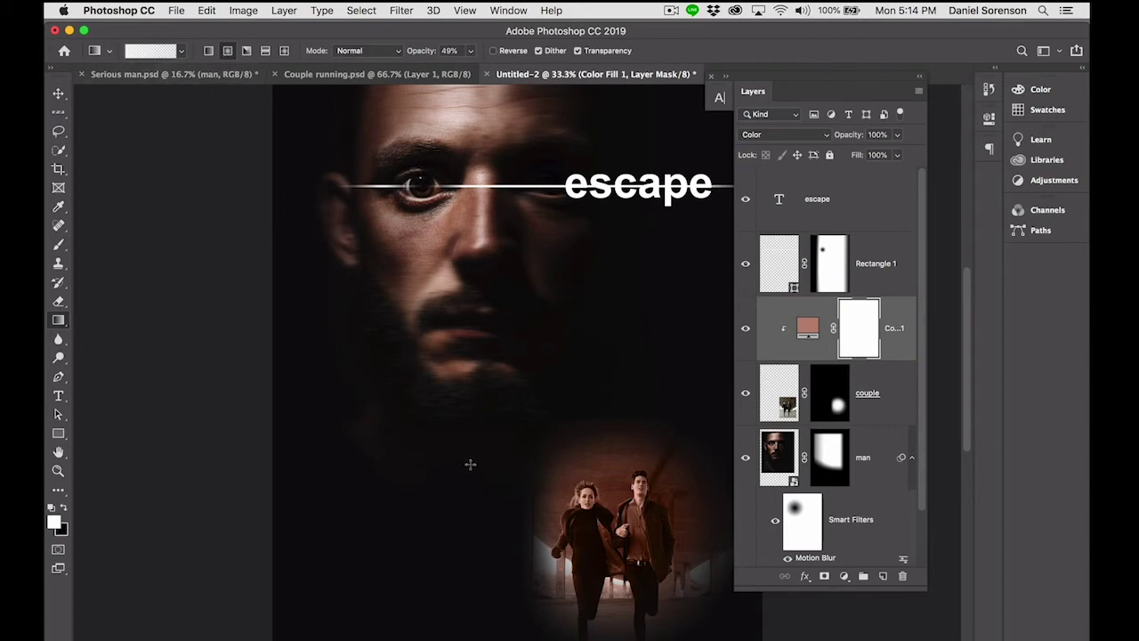
# - Soften the tint over the running couple with two black radial gradients at 36% opacity on the color fill's mask
pyautogui.press('x')
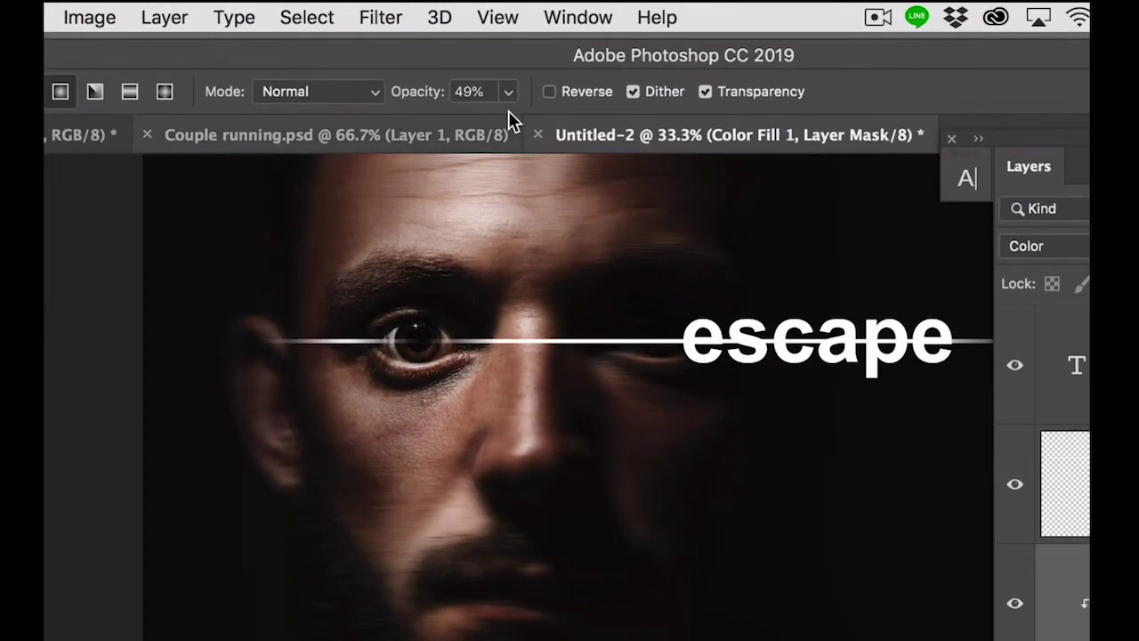
pyautogui.click(470, 51)
pyautogui.moveTo(507, 121); pyautogui.dragTo(492, 121)
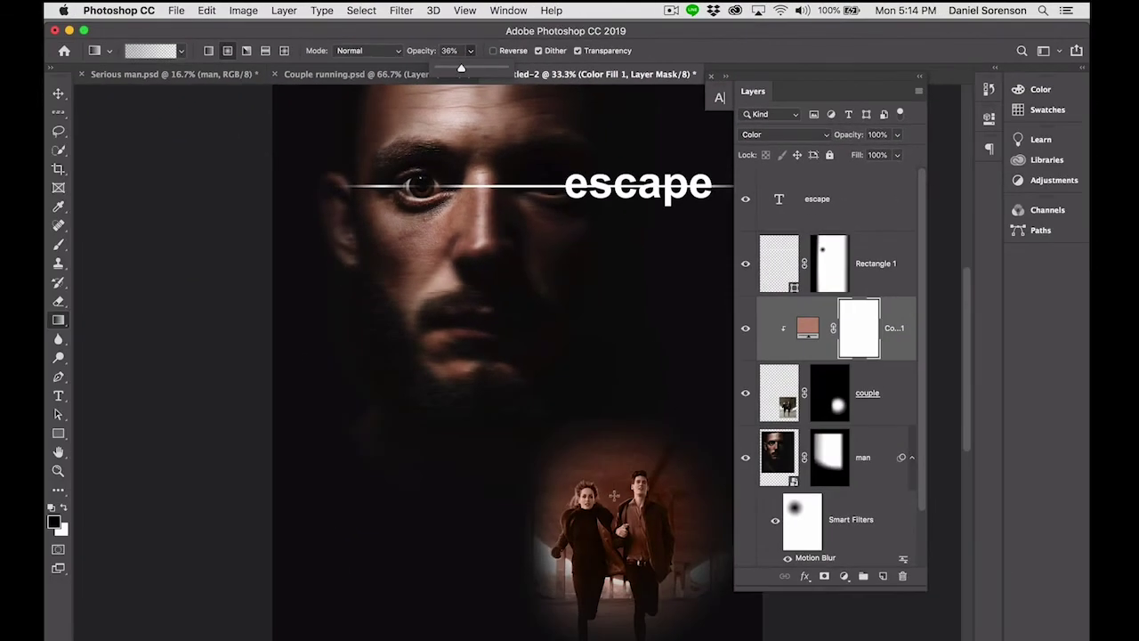
pyautogui.moveTo(614, 496); pyautogui.dragTo(529, 594)
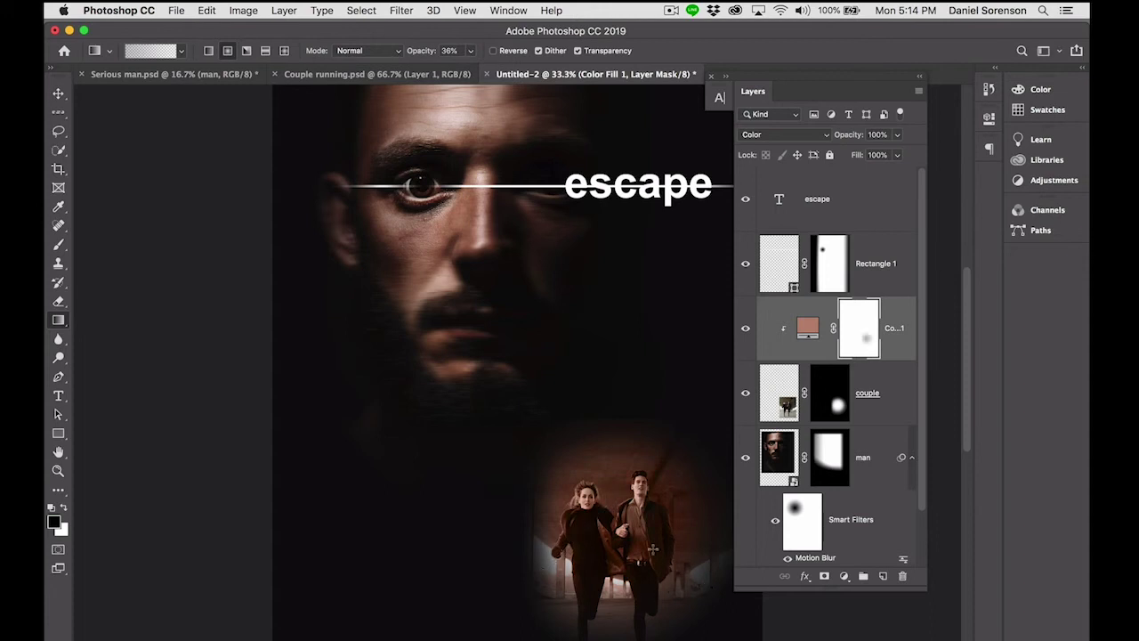
pyautogui.moveTo(615, 490); pyautogui.dragTo(708, 557)
pyautogui.press('super+0')
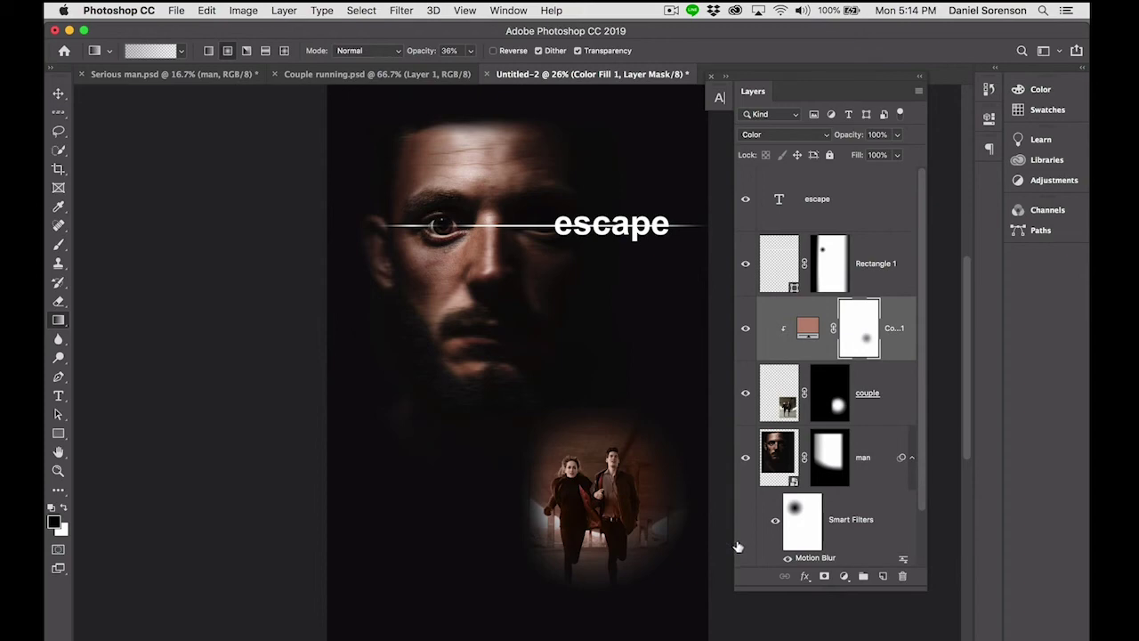
# - Save the poster as Escape_poster.psd in Photoshop format in the ASSETS folder, with layers and Maximize Compatibility on
pyautogui.click(177, 10)
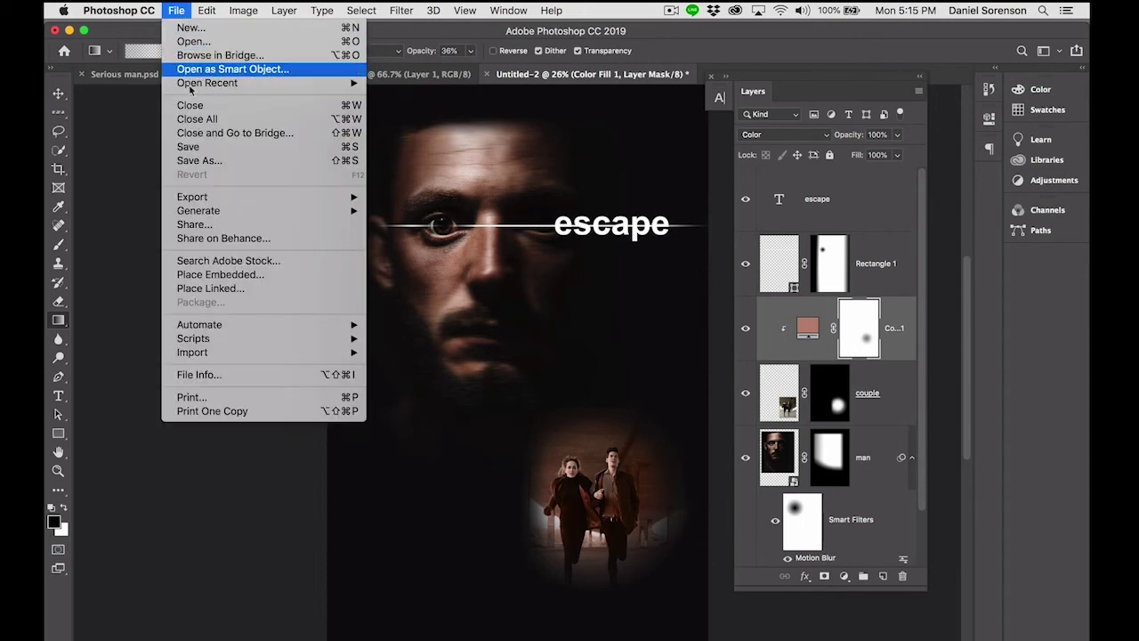
pyautogui.click(191, 160)
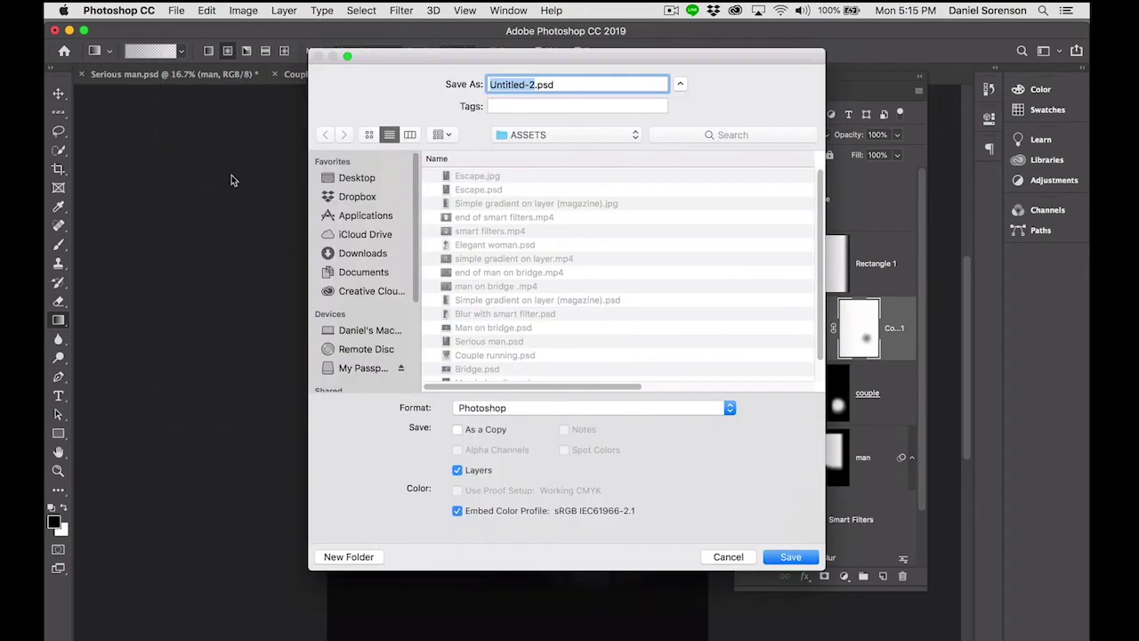
pyautogui.write('Escape_poster')
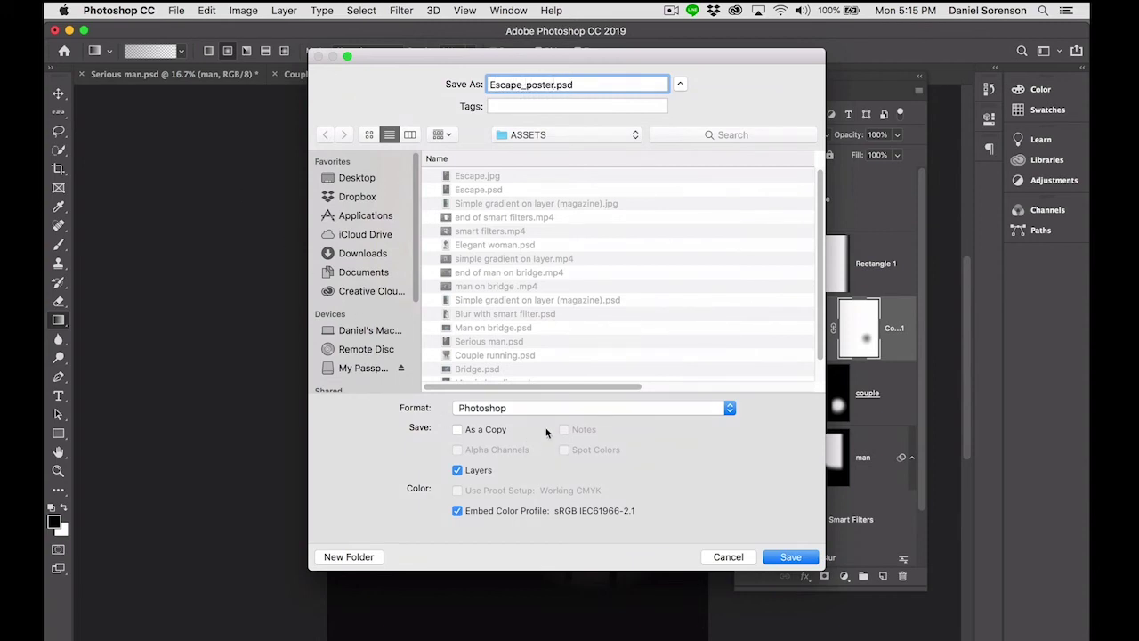
pyautogui.click(787, 558)
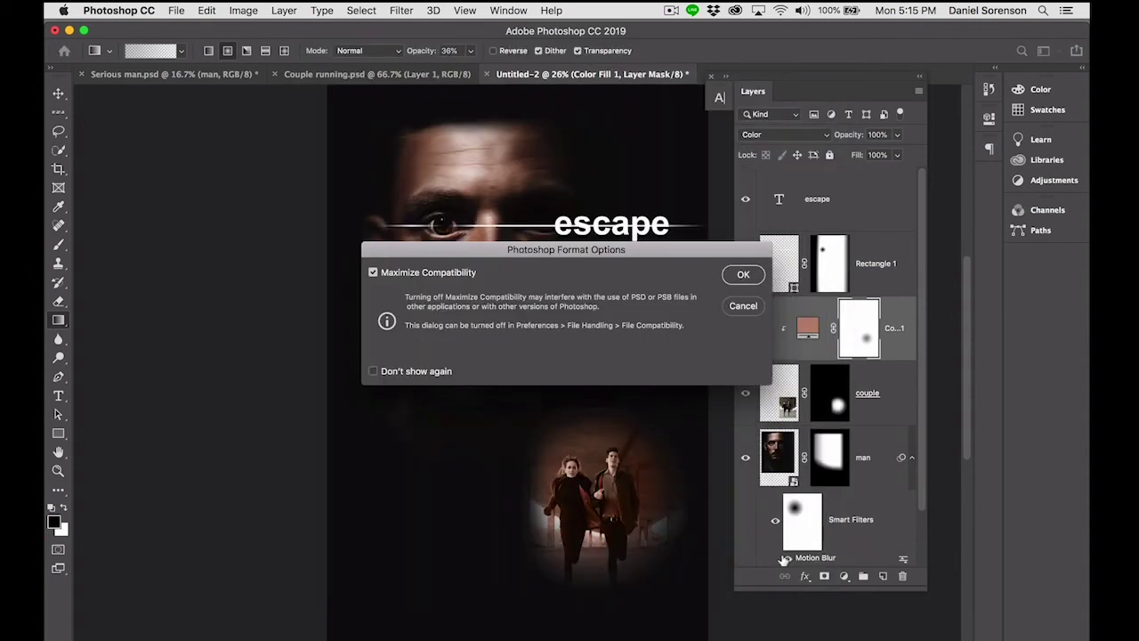
pyautogui.click(743, 274)
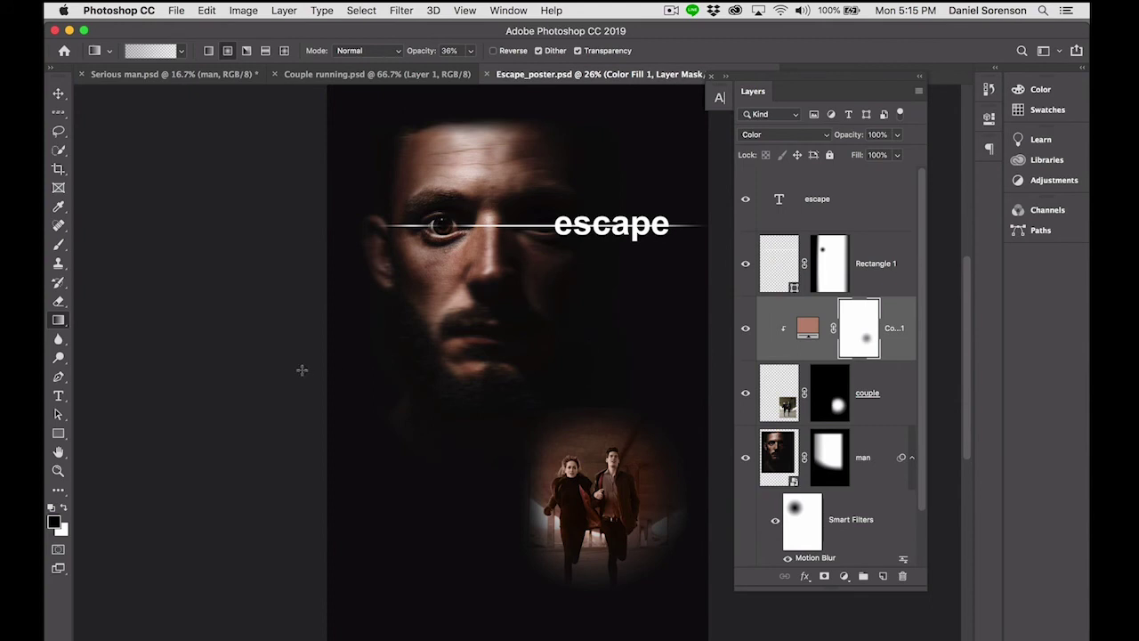